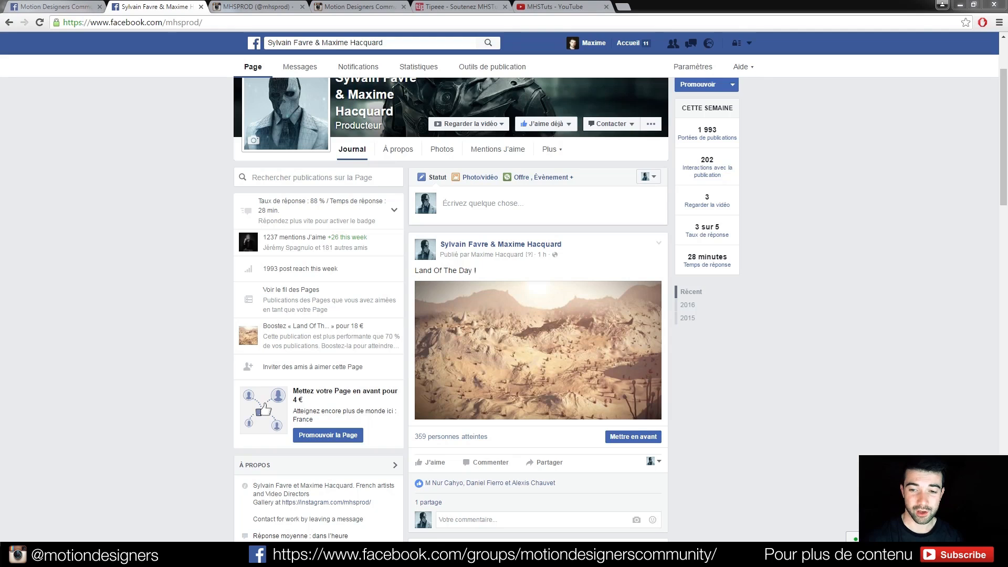
# Look through the most recent uploads on the MHSTuts YouTube channel page.
pyautogui.click(435, 123)
pyautogui.click(435, 123)
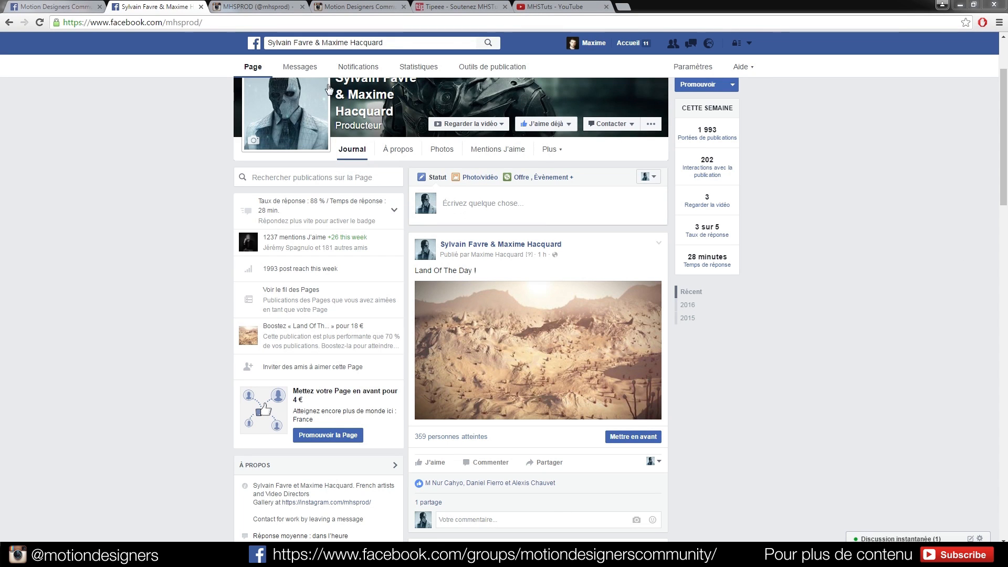
pyautogui.click(540, 7)
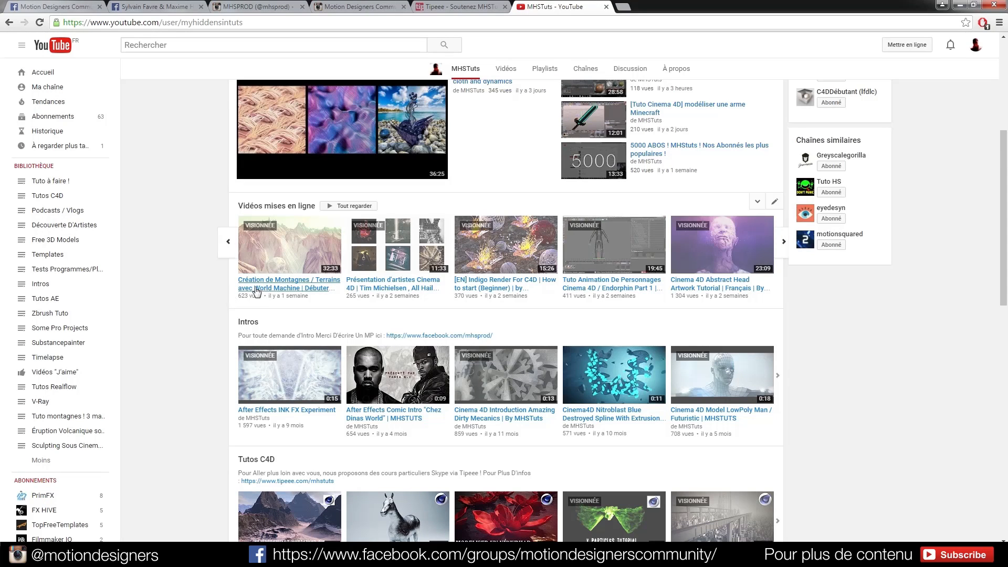
pyautogui.click(227, 241)
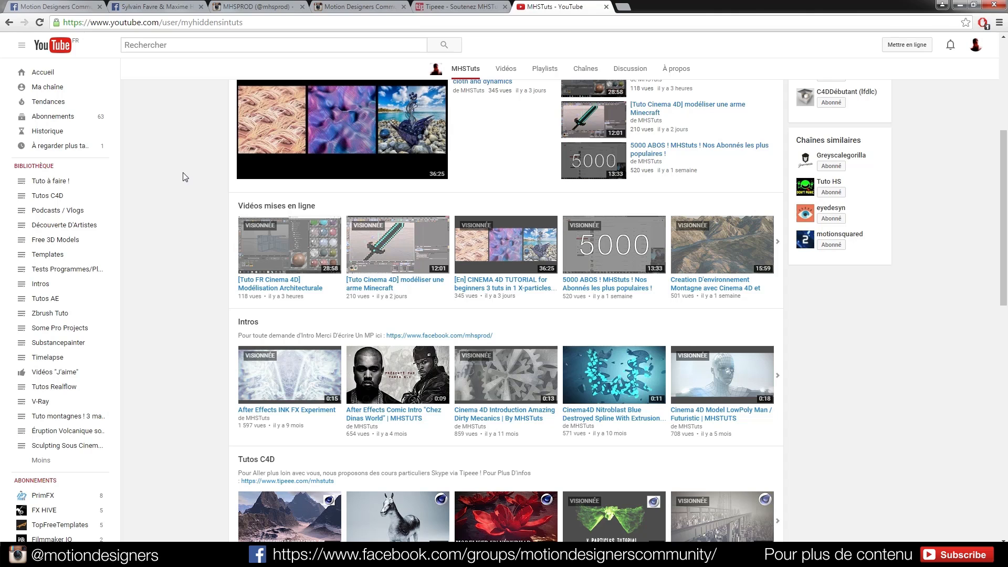
pyautogui.scroll(3, 185, 221)
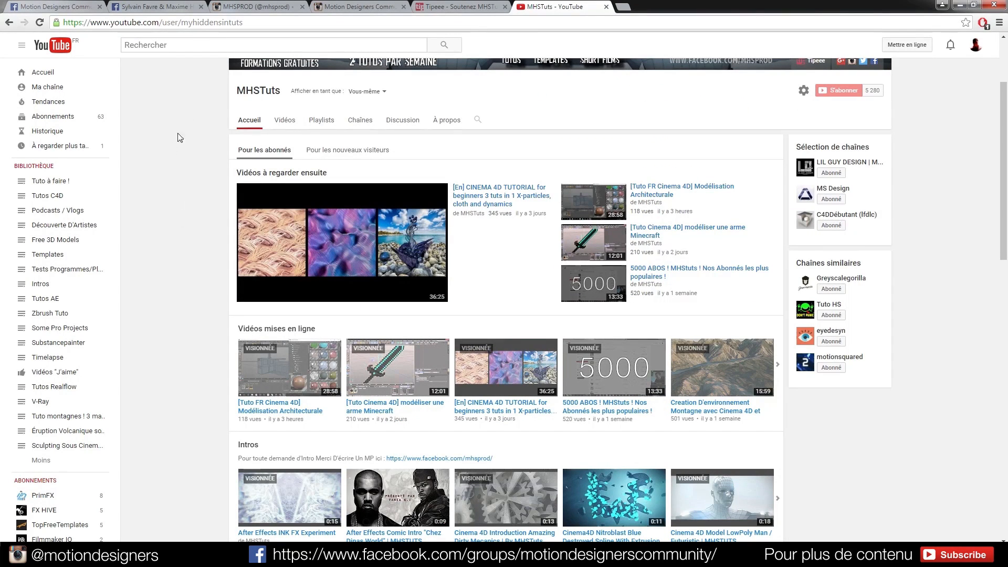
# Browse the mhsprod Instagram gallery, viewing the 3D desert landscape post and the geometric logo artwork.
pyautogui.click(236, 7)
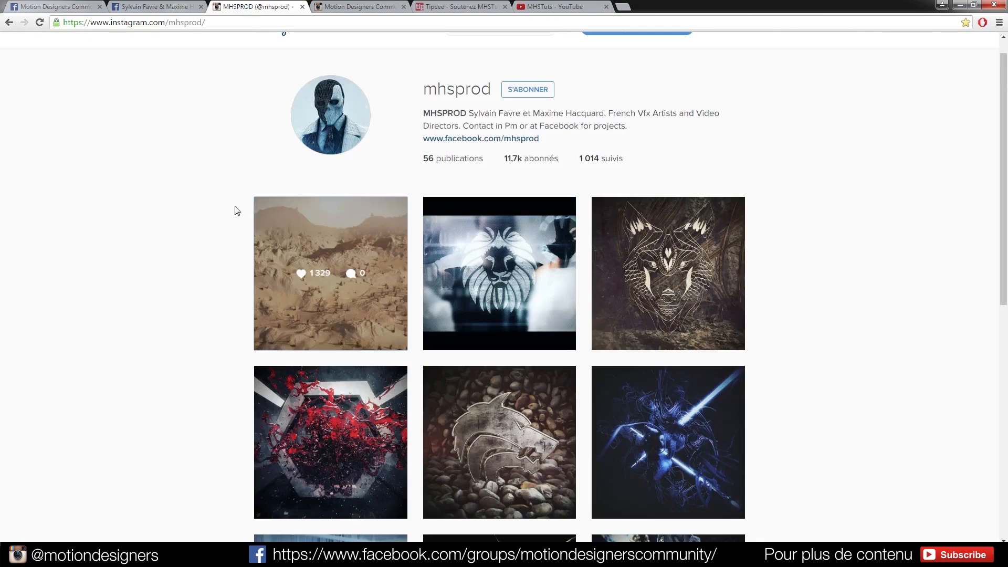
pyautogui.click(339, 293)
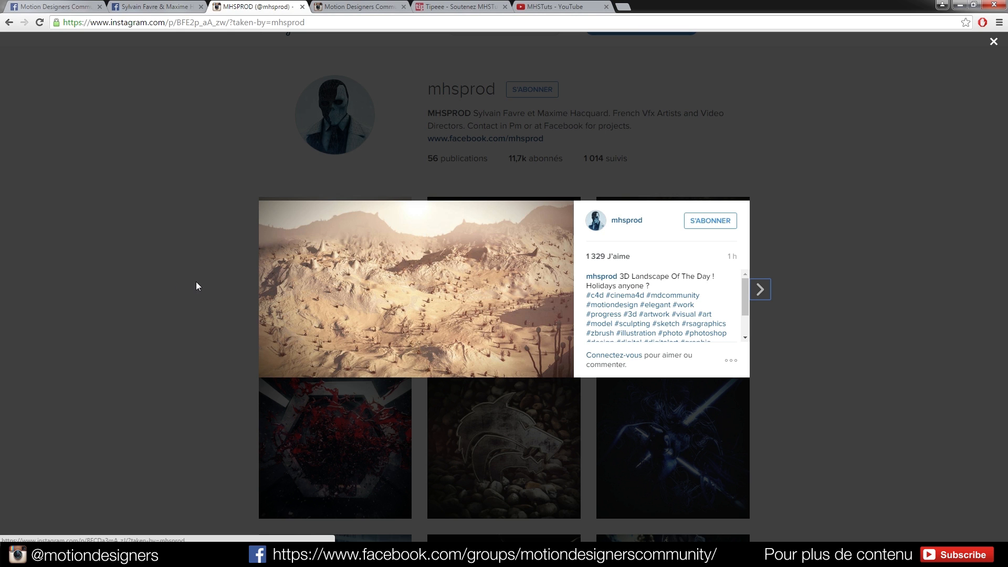
pyautogui.click(155, 276)
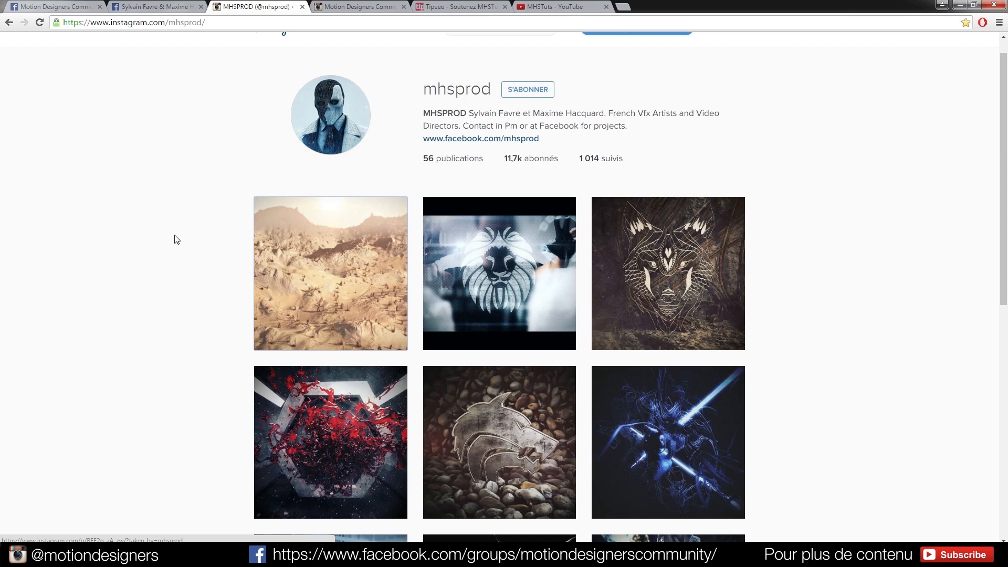
pyautogui.scroll(-4, 176, 239)
pyautogui.scroll(-4, 177, 239)
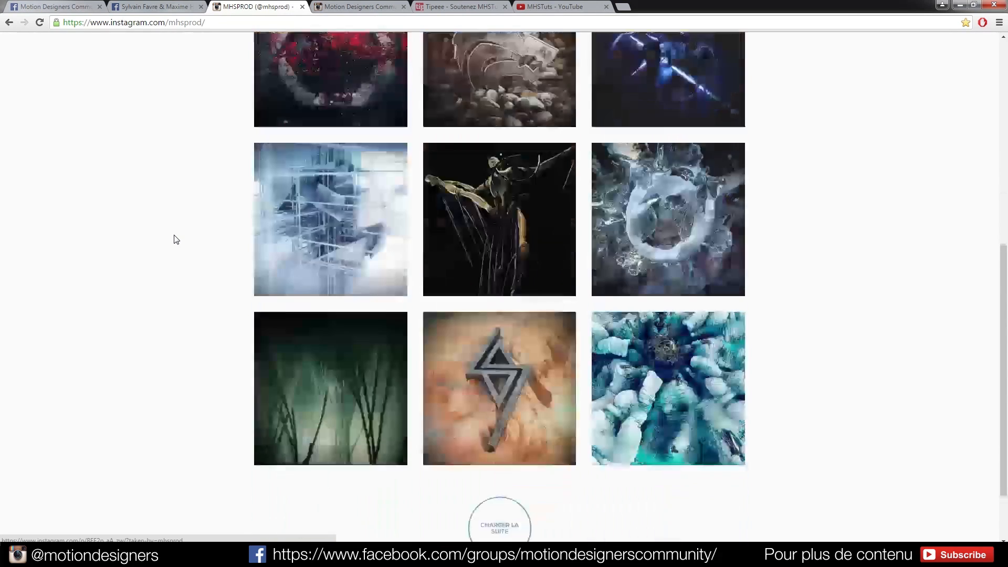
pyautogui.click(560, 286)
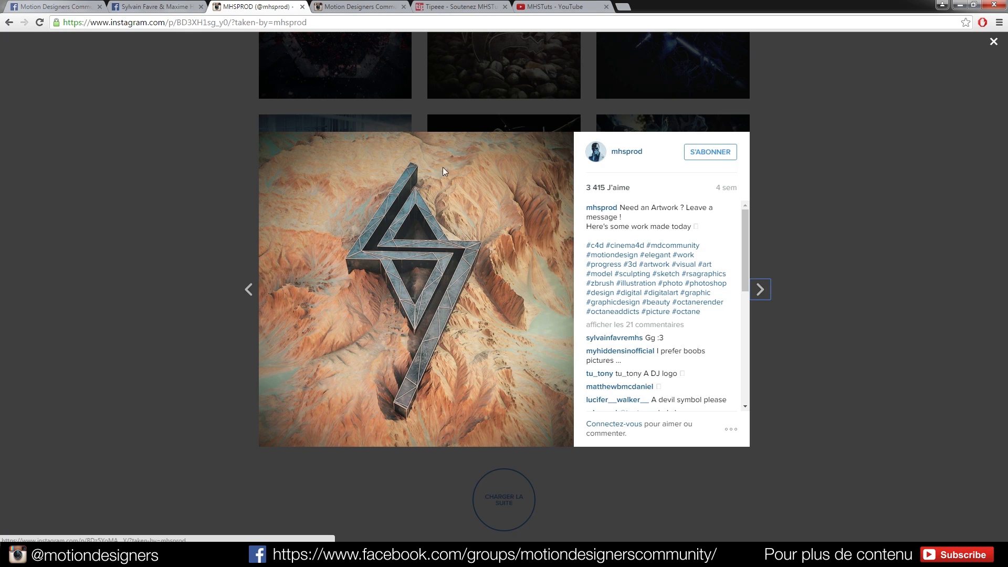
pyautogui.click(153, 266)
pyautogui.scroll(9, 162, 259)
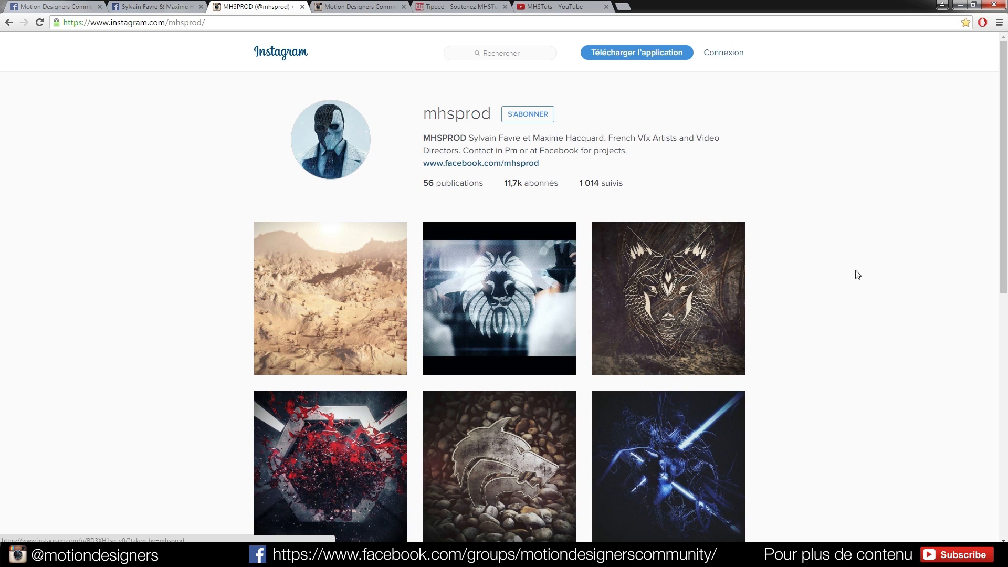
# Switch to VUE xStream and create a new scene from the Empty template.
pyautogui.moveTo(599, 555)
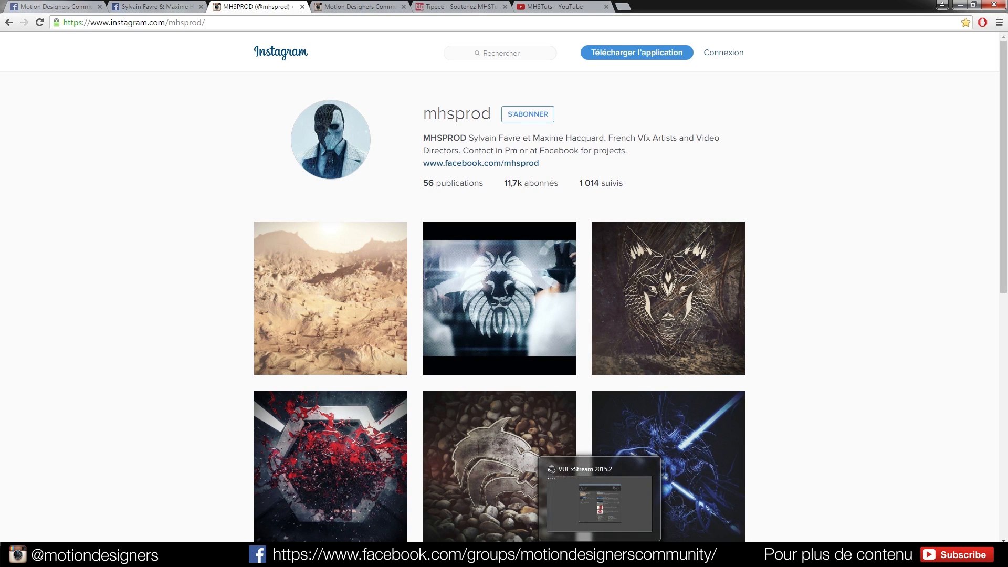
pyautogui.click(599, 501)
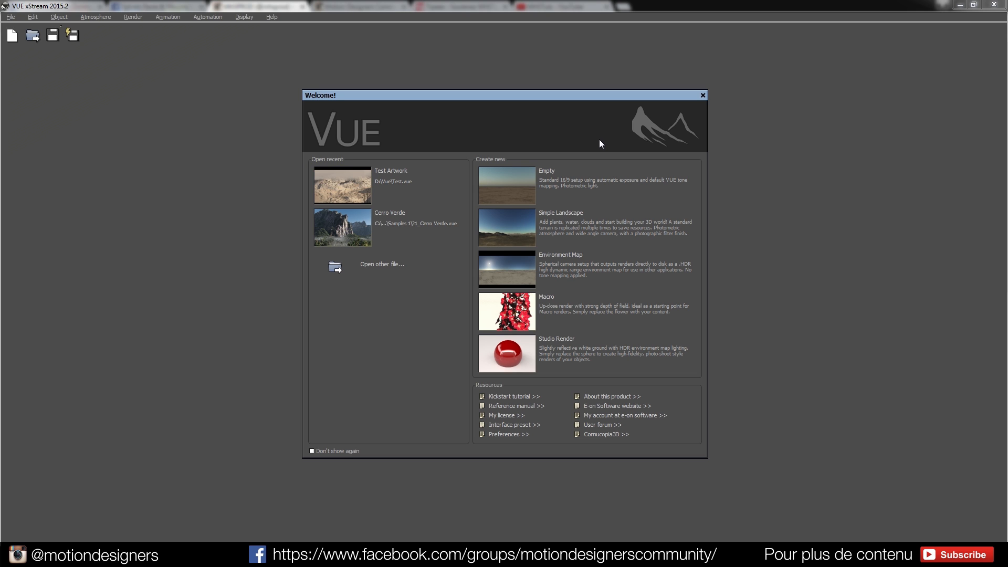
pyautogui.click(546, 171)
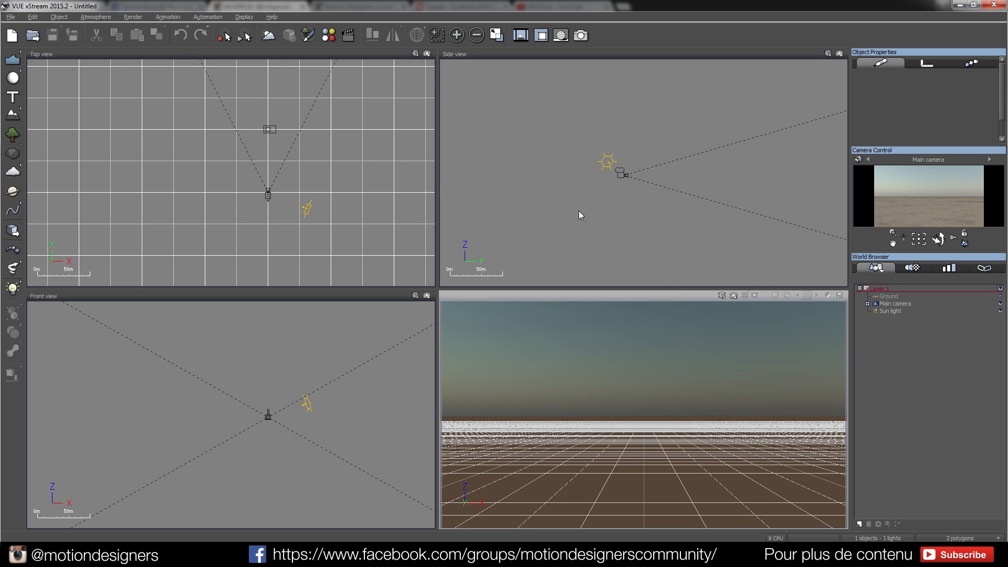
# Add a terrain object to the empty scene.
pyautogui.rightClick(15, 120)
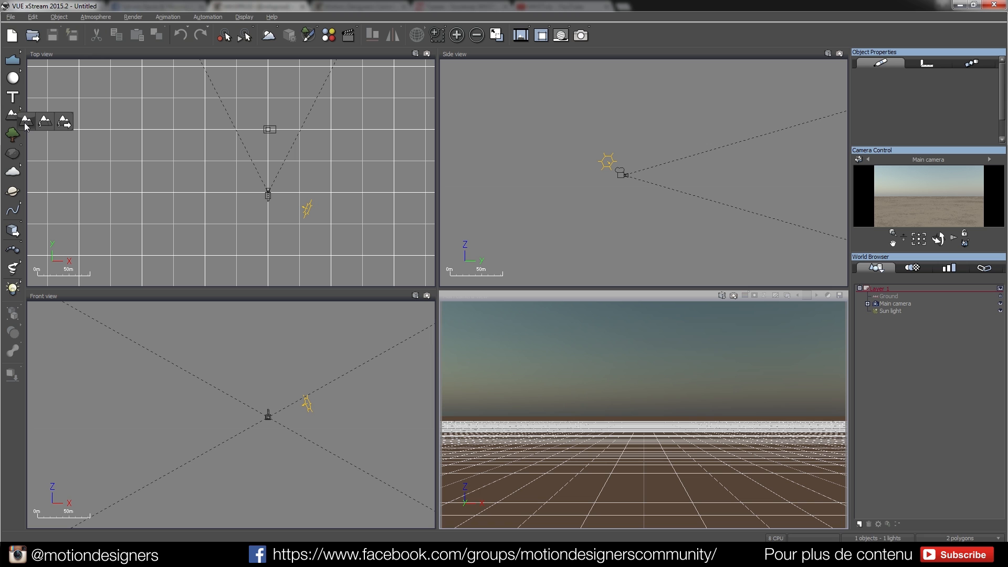
pyautogui.click(25, 124)
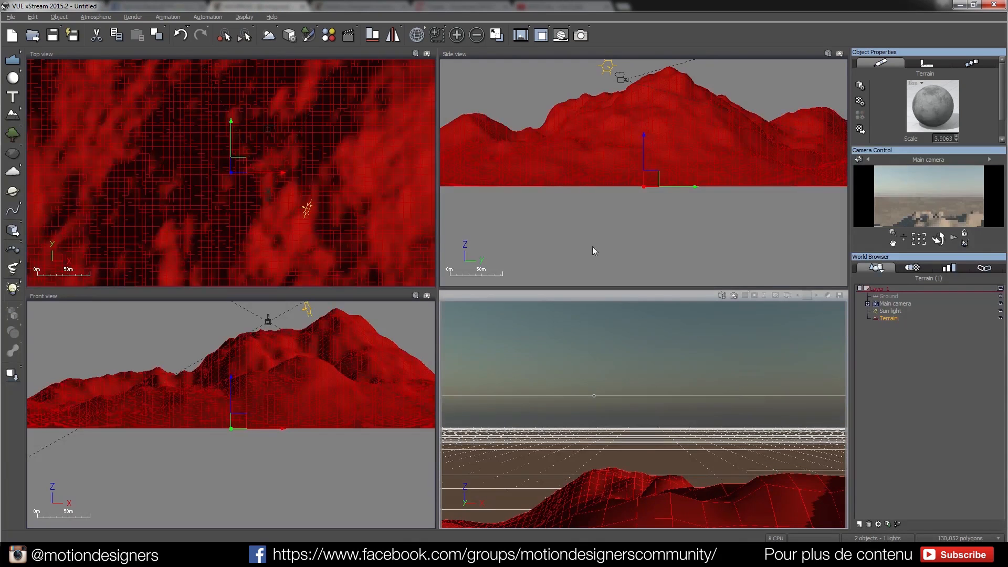
# Examine the extent and relief of the terrain in the orthographic and camera views.
pyautogui.moveTo(607, 142); pyautogui.dragTo(598, 173, button='right')
pyautogui.moveTo(765, 160)
pyautogui.mouseDown(button='right')
pyautogui.moveTo(668, 169)
pyautogui.moveTo(903, 267)
pyautogui.moveTo(769, 151)
pyautogui.moveTo(801, 192)
pyautogui.moveTo(783, 162)
pyautogui.mouseUp(button='right')
pyautogui.scroll(-5, 783, 162)
pyautogui.scroll(6, 628, 185)
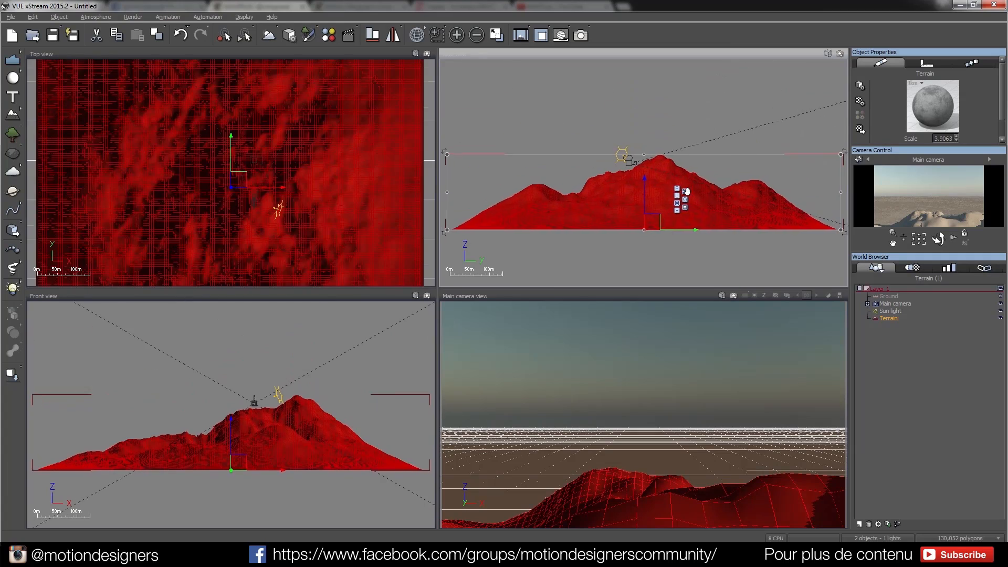
pyautogui.scroll(-3, 628, 184)
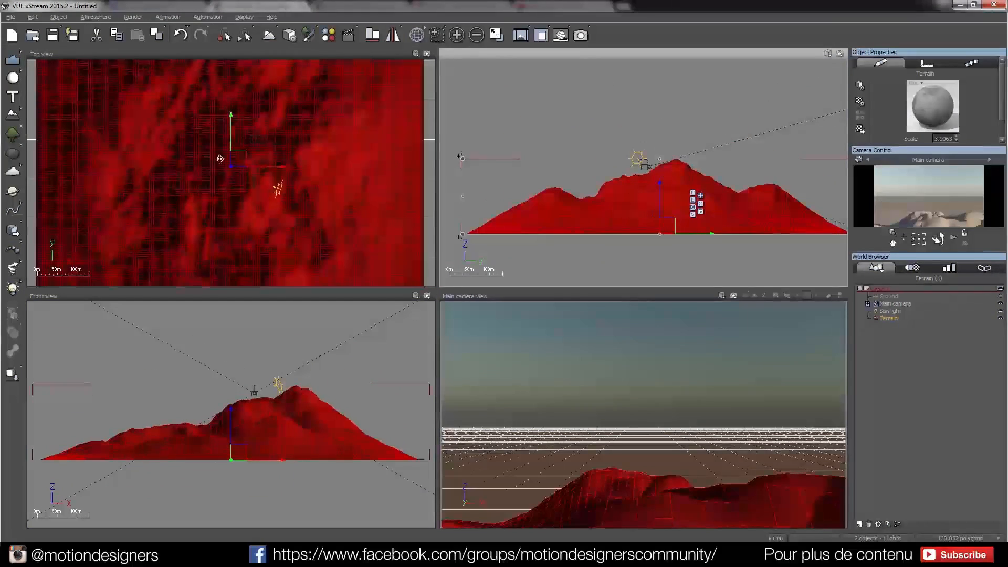
pyautogui.moveTo(248, 418); pyautogui.dragTo(250, 395, button='right')
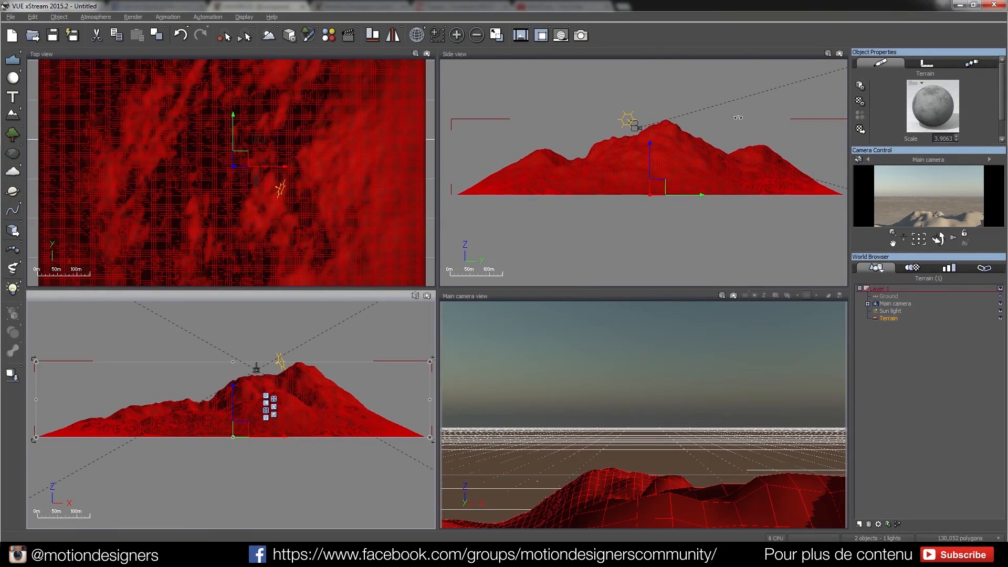
pyautogui.moveTo(706, 158); pyautogui.dragTo(688, 171, button='right')
pyautogui.moveTo(640, 476)
pyautogui.mouseDown(button='right')
pyautogui.moveTo(653, 444)
pyautogui.moveTo(596, 399)
pyautogui.moveTo(569, 457)
pyautogui.moveTo(673, 475)
pyautogui.moveTo(630, 475)
pyautogui.moveTo(584, 373)
pyautogui.moveTo(565, 416)
pyautogui.moveTo(673, 479)
pyautogui.moveTo(632, 486)
pyautogui.moveTo(644, 478)
pyautogui.mouseUp(button='right')
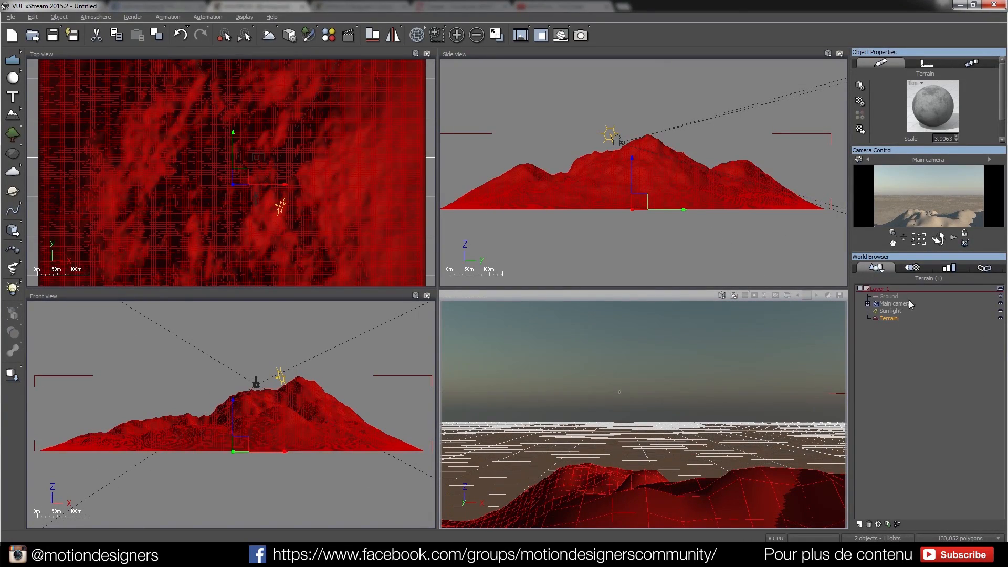
# Move the main camera back and up over the near end of the terrain, to a height of about 56.67 m.
pyautogui.click(892, 305)
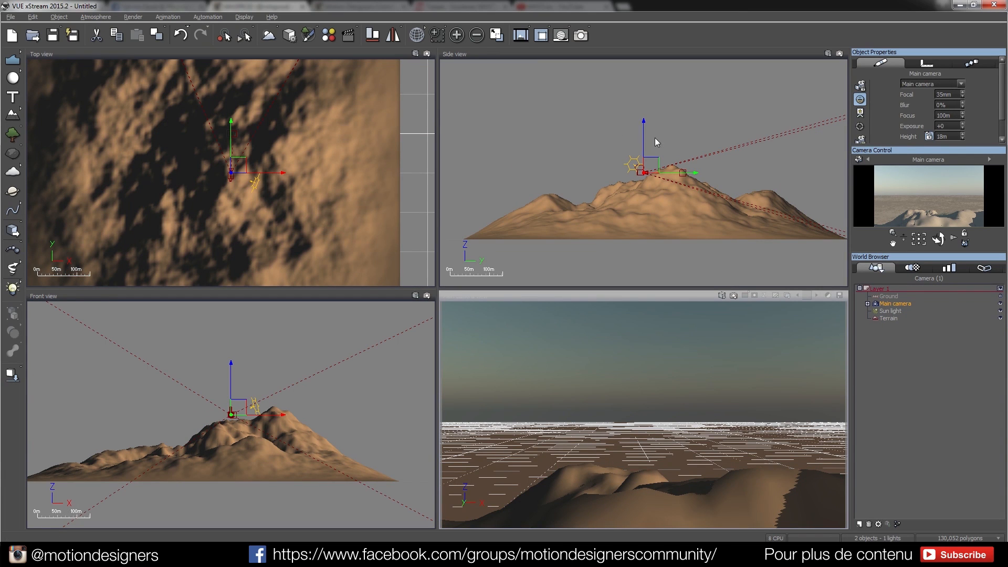
pyautogui.moveTo(644, 131)
pyautogui.mouseDown()
pyautogui.moveTo(645, 141)
pyautogui.moveTo(645, 129)
pyautogui.mouseUp()
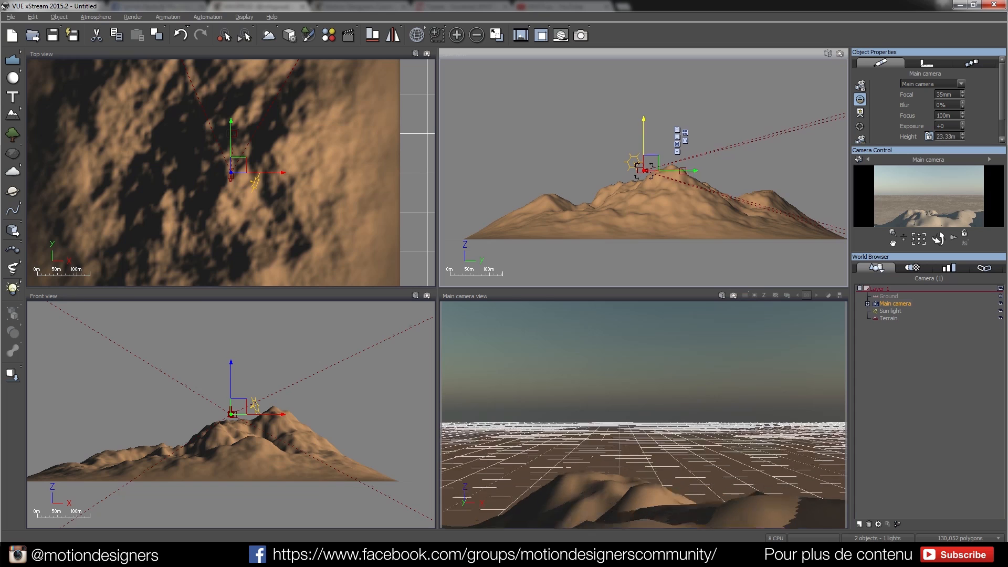
pyautogui.click(677, 130)
pyautogui.click(678, 149)
pyautogui.click(678, 152)
pyautogui.click(677, 131)
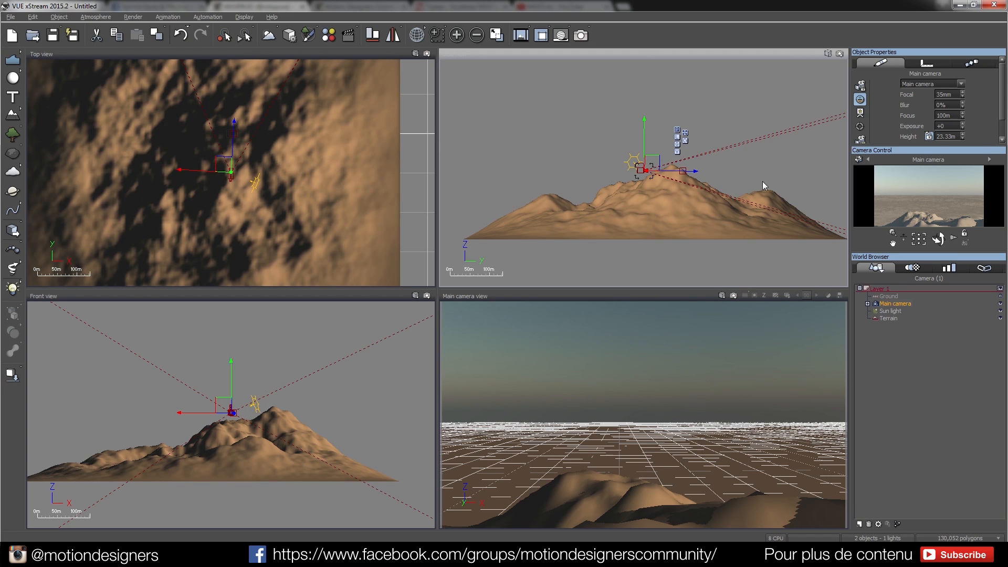
pyautogui.click(678, 149)
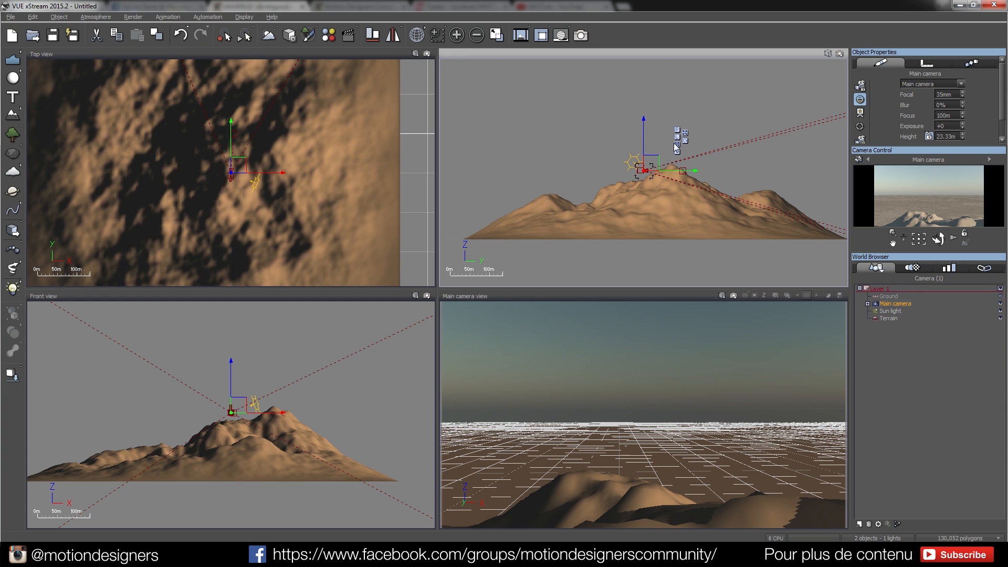
pyautogui.moveTo(699, 175); pyautogui.dragTo(557, 144)
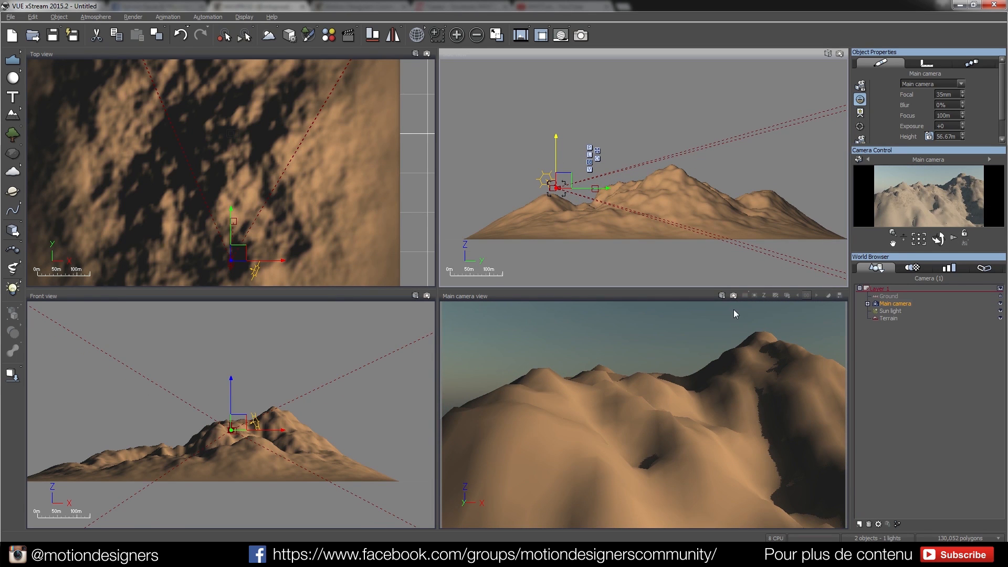
# Render the main camera view and accept the gamma notice and the default post render options.
pyautogui.click(734, 296)
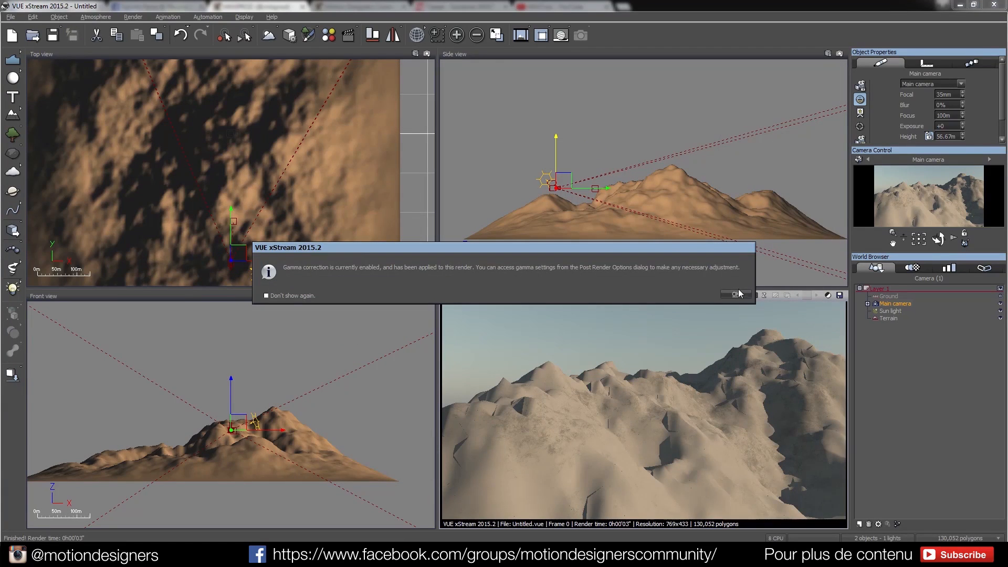
pyautogui.click(737, 294)
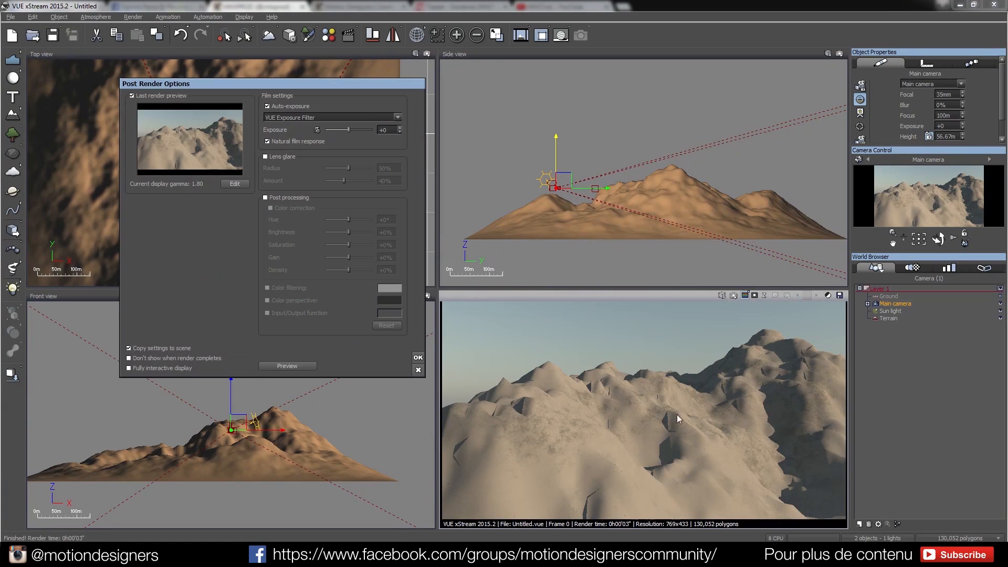
pyautogui.click(418, 358)
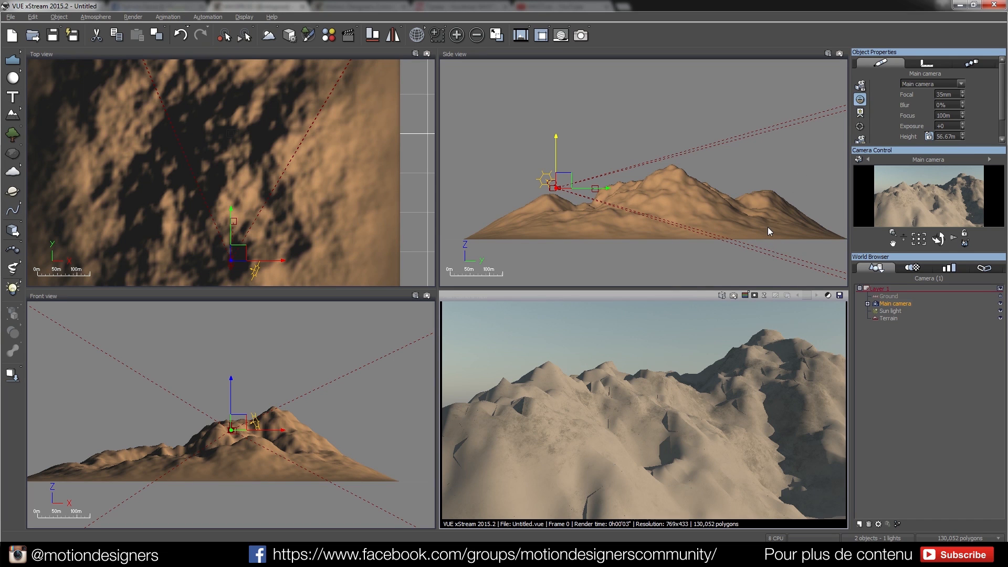
# Select the terrain and open it in the Terrain Editor.
pyautogui.click(889, 319)
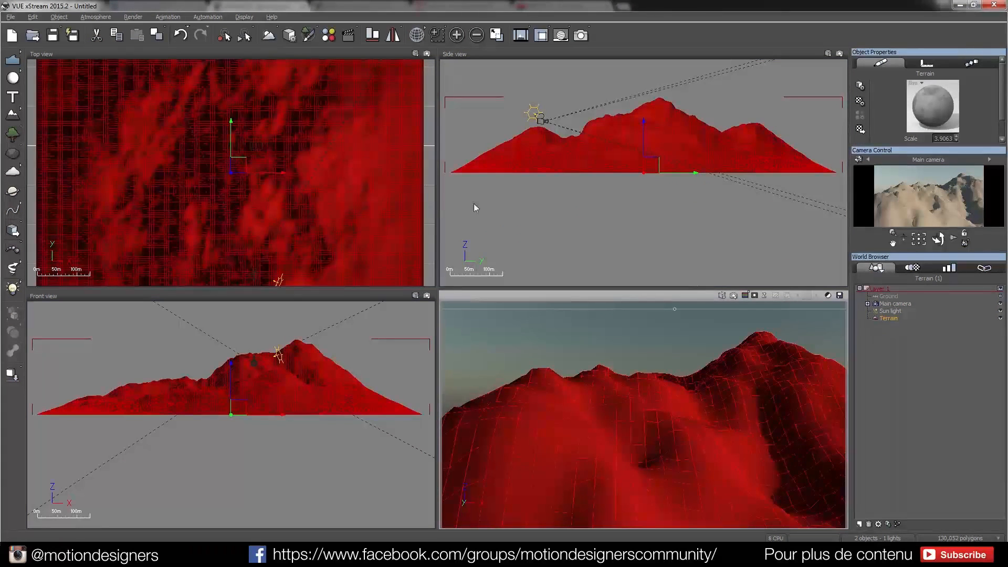
pyautogui.click(290, 37)
pyautogui.moveTo(571, 227); pyautogui.dragTo(488, 284, button='right')
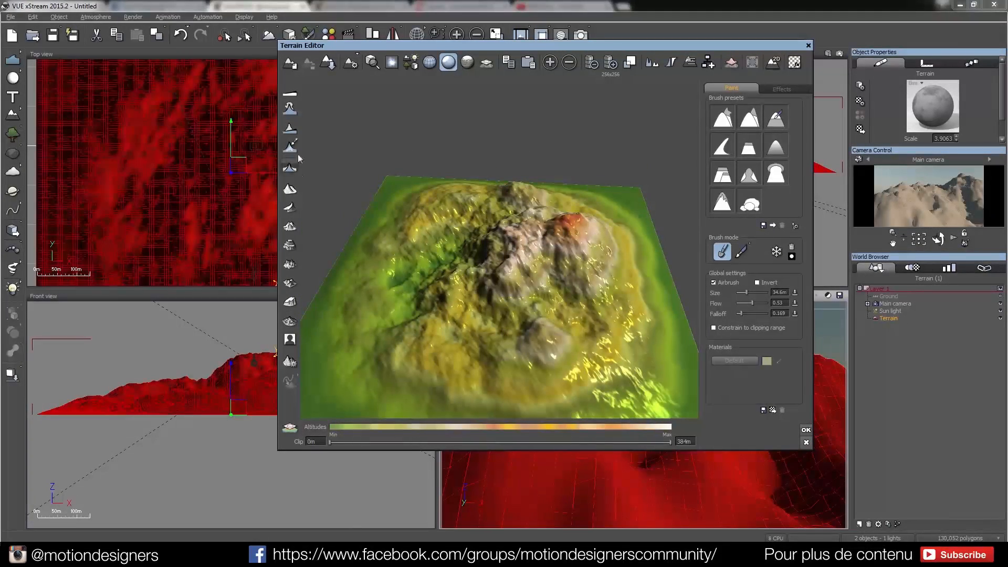
# Try several ready-made landform shapes on the terrain and inspect its relief.
pyautogui.click(292, 206)
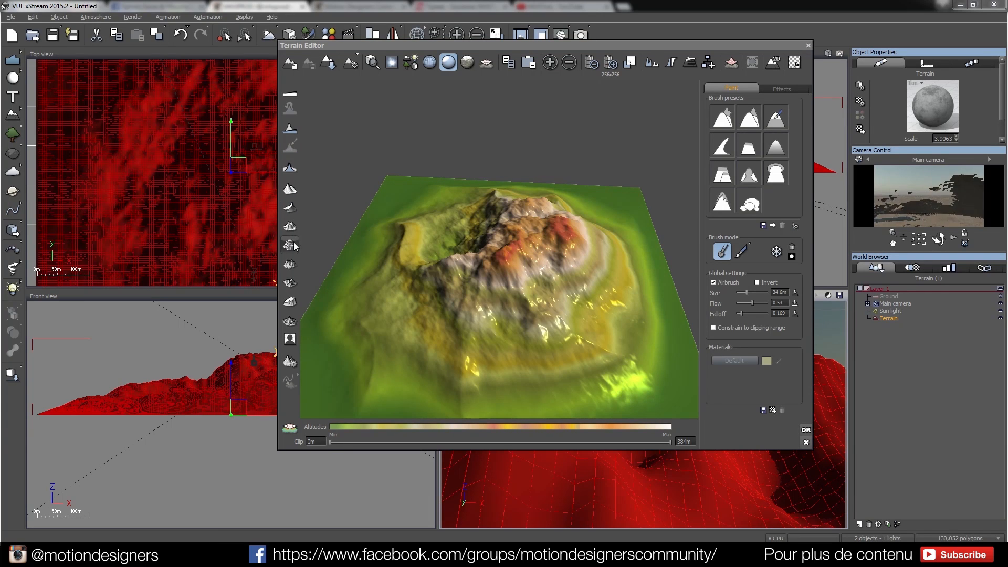
pyautogui.click(292, 245)
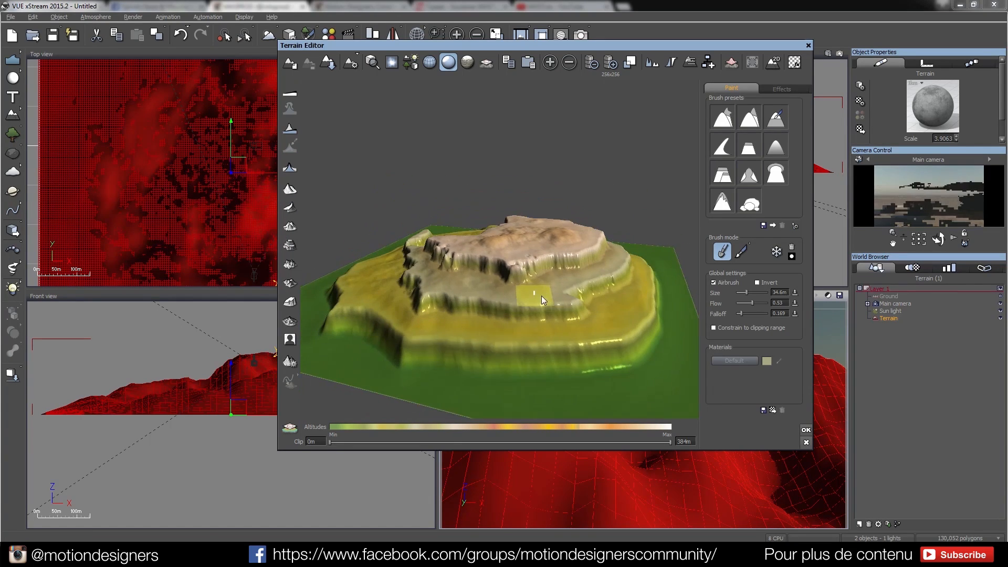
pyautogui.click(291, 227)
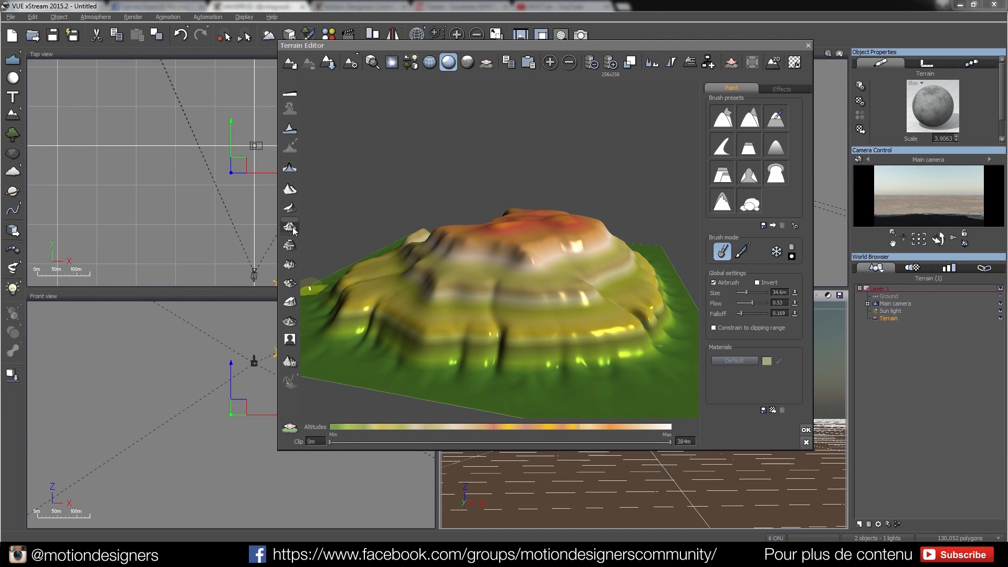
pyautogui.moveTo(521, 276); pyautogui.dragTo(556, 280, button='right')
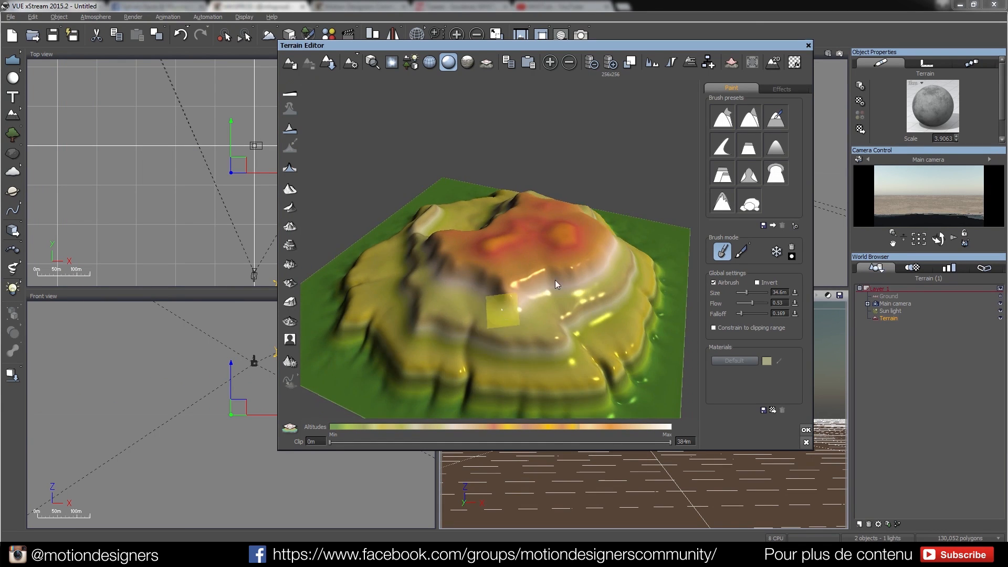
# Reset the terrain to a flat surface, clearing the current landform.
pyautogui.click(287, 87)
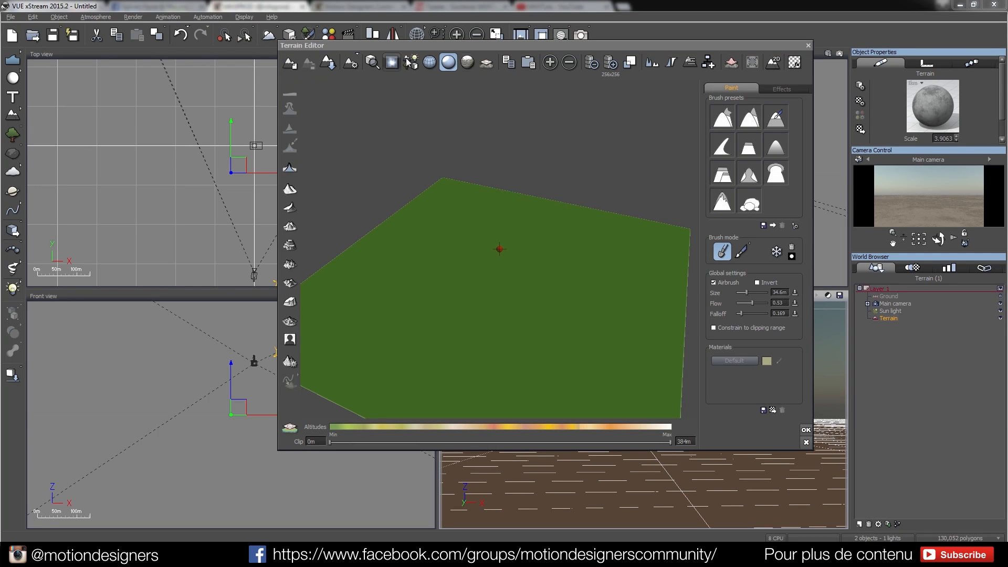
pyautogui.click(355, 64)
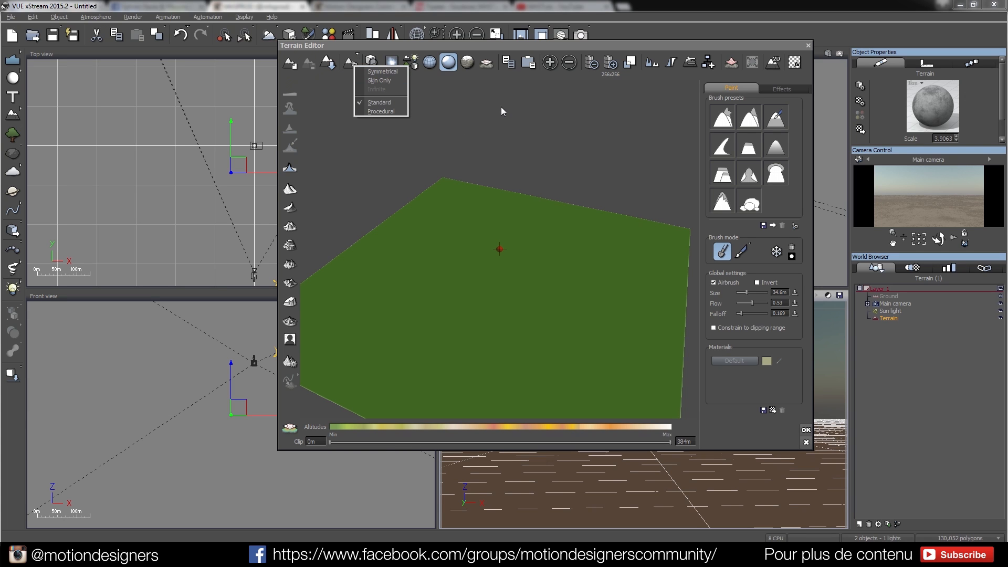
pyautogui.click(479, 104)
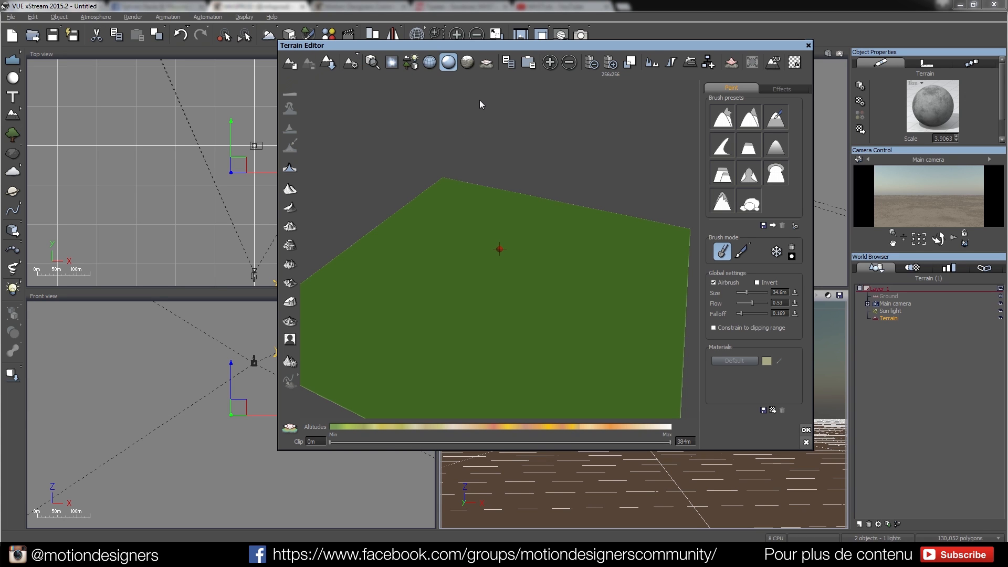
pyautogui.click(411, 67)
pyautogui.click(414, 64)
# Choose the Raise brush and review its Brush Editor settings and the available erosion and global effects.
pyautogui.click(755, 117)
pyautogui.click(795, 225)
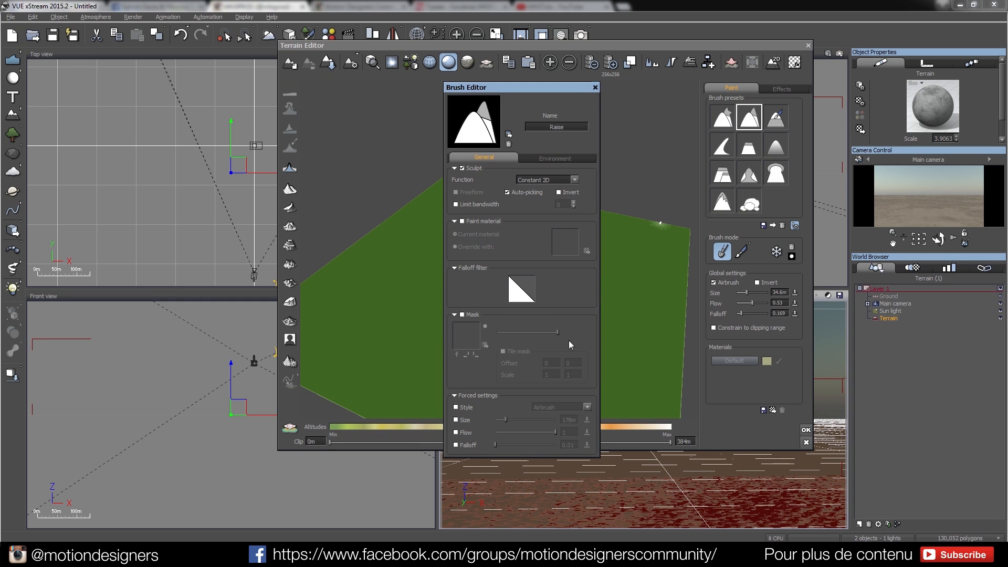
pyautogui.click(596, 88)
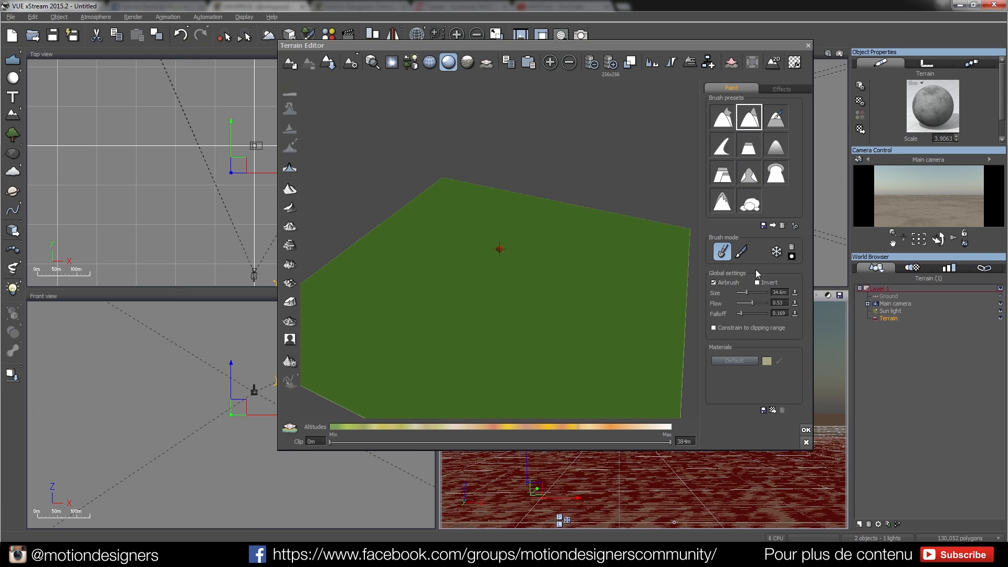
pyautogui.click(777, 89)
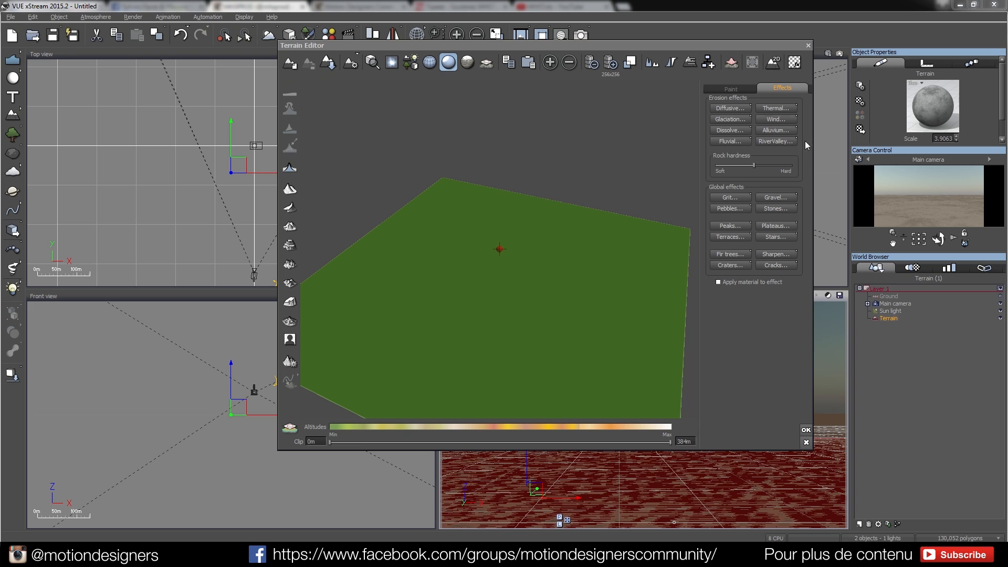
pyautogui.click(731, 90)
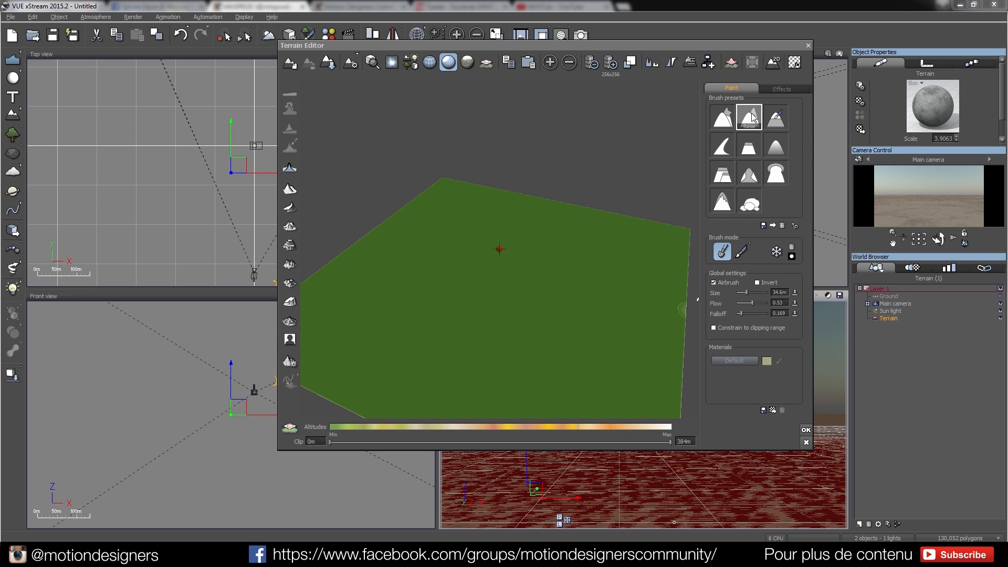
# Sculpt broad connected hills across the flat terrain with the Raise brush at a size of 146 m.
pyautogui.moveTo(525, 251)
pyautogui.mouseDown(button='right')
pyautogui.moveTo(512, 287)
pyautogui.moveTo(393, 287)
pyautogui.moveTo(522, 322)
pyautogui.moveTo(560, 302)
pyautogui.mouseUp(button='right')
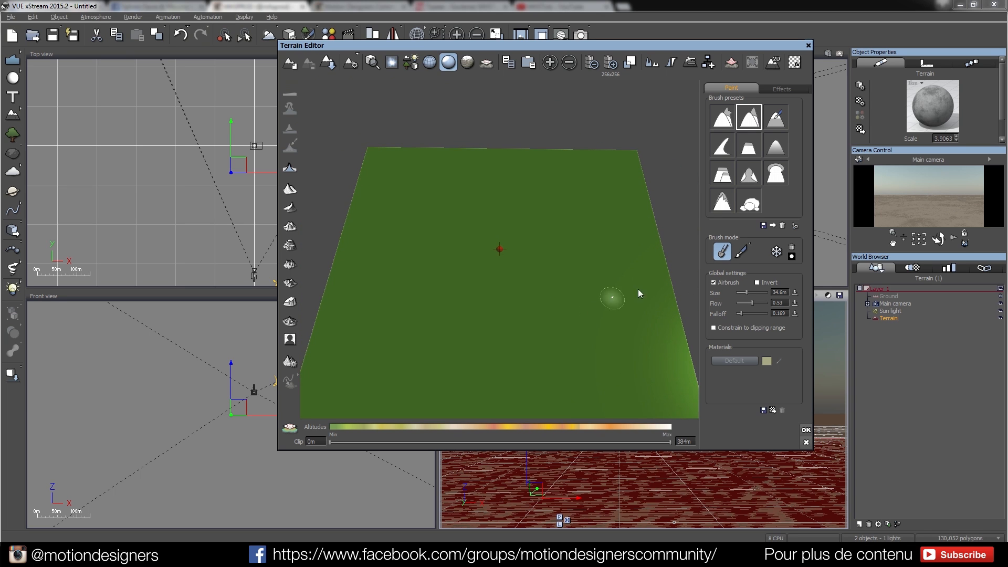
pyautogui.moveTo(747, 292); pyautogui.dragTo(755, 292)
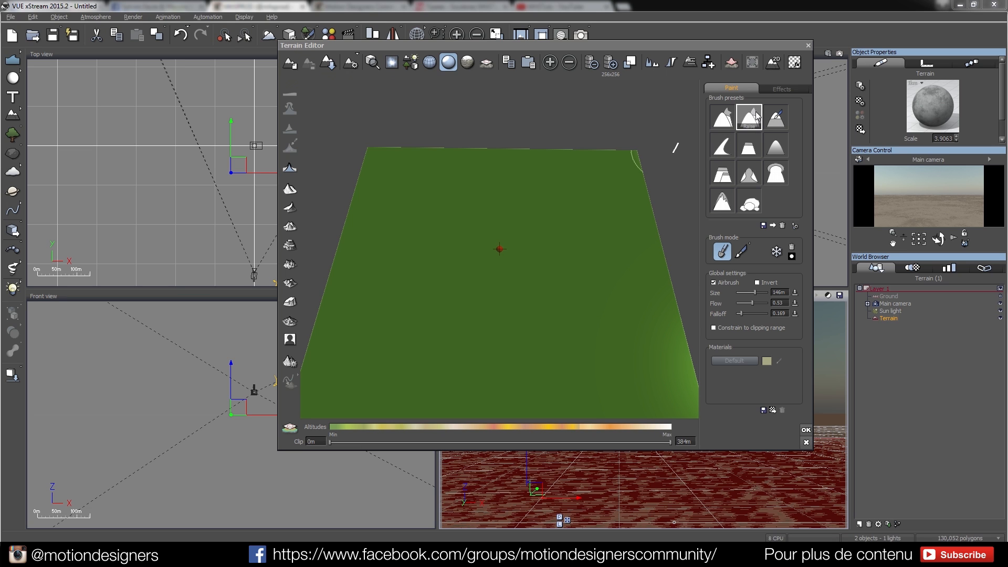
pyautogui.moveTo(608, 161)
pyautogui.mouseDown()
pyautogui.moveTo(469, 322)
pyautogui.moveTo(526, 267)
pyautogui.moveTo(531, 157)
pyautogui.moveTo(372, 203)
pyautogui.moveTo(552, 111)
pyautogui.moveTo(360, 153)
pyautogui.moveTo(412, 265)
pyautogui.moveTo(475, 234)
pyautogui.moveTo(489, 184)
pyautogui.moveTo(540, 282)
pyautogui.moveTo(428, 218)
pyautogui.moveTo(477, 252)
pyautogui.moveTo(334, 310)
pyautogui.moveTo(348, 360)
pyautogui.moveTo(551, 378)
pyautogui.moveTo(601, 315)
pyautogui.moveTo(695, 251)
pyautogui.mouseUp()
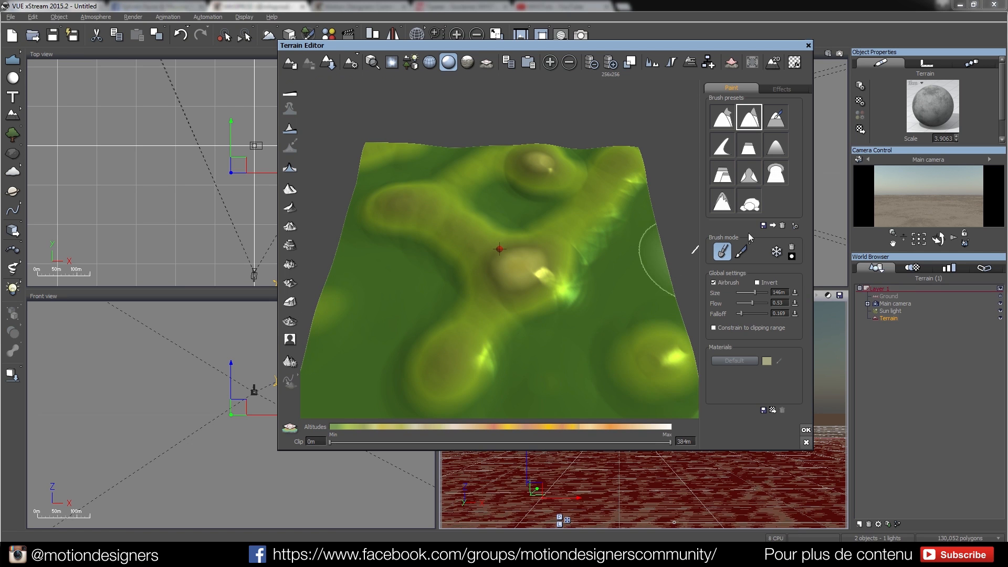
# Build up peaks on the ridges and along the terrain's far edge, using brush sizes of 80.3 m and 239 m.
pyautogui.moveTo(754, 292); pyautogui.dragTo(751, 293)
pyautogui.moveTo(652, 272)
pyautogui.mouseDown()
pyautogui.moveTo(657, 243)
pyautogui.moveTo(639, 210)
pyautogui.moveTo(540, 396)
pyautogui.moveTo(354, 398)
pyautogui.moveTo(400, 333)
pyautogui.moveTo(364, 292)
pyautogui.moveTo(450, 337)
pyautogui.moveTo(373, 257)
pyautogui.moveTo(382, 207)
pyautogui.moveTo(371, 173)
pyautogui.moveTo(462, 126)
pyautogui.moveTo(524, 198)
pyautogui.moveTo(596, 180)
pyautogui.moveTo(614, 206)
pyautogui.moveTo(645, 136)
pyautogui.moveTo(586, 232)
pyautogui.moveTo(519, 277)
pyautogui.moveTo(541, 243)
pyautogui.moveTo(406, 202)
pyautogui.moveTo(418, 196)
pyautogui.mouseUp()
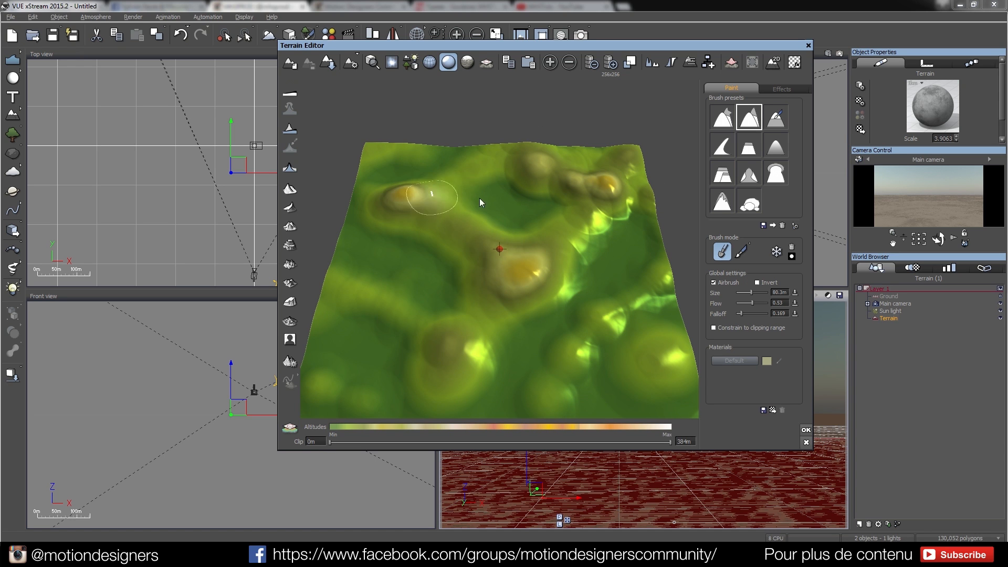
pyautogui.click(547, 169)
pyautogui.click(628, 161)
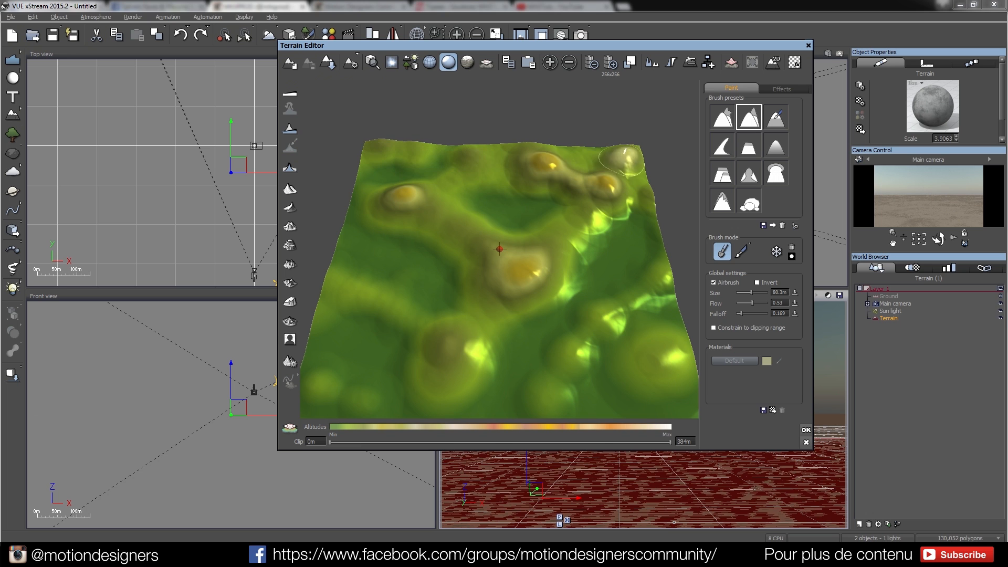
pyautogui.moveTo(752, 292); pyautogui.dragTo(762, 292)
pyautogui.moveTo(568, 203)
pyautogui.mouseDown()
pyautogui.moveTo(565, 168)
pyautogui.moveTo(529, 136)
pyautogui.moveTo(384, 140)
pyautogui.moveTo(633, 172)
pyautogui.mouseUp()
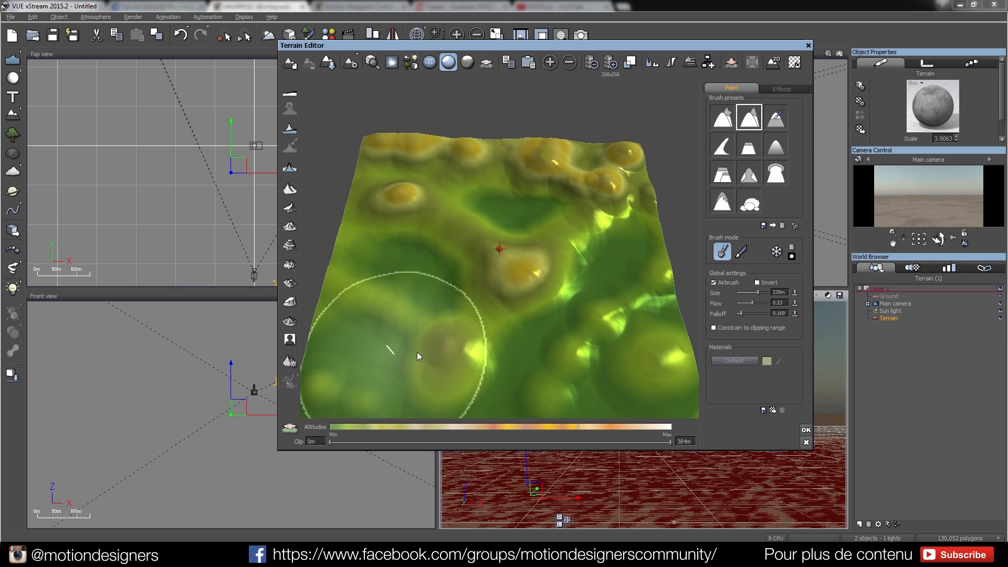
# Carve hollows between the hills with the Raise brush inverted at a size of 95.5 m, and apply the terrain.
pyautogui.moveTo(763, 294); pyautogui.dragTo(753, 294)
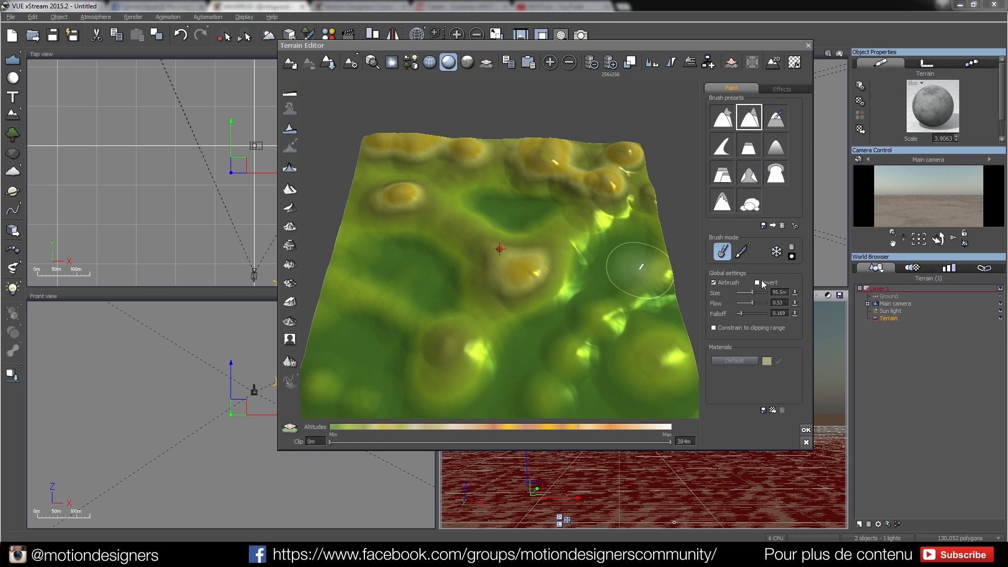
pyautogui.click(757, 283)
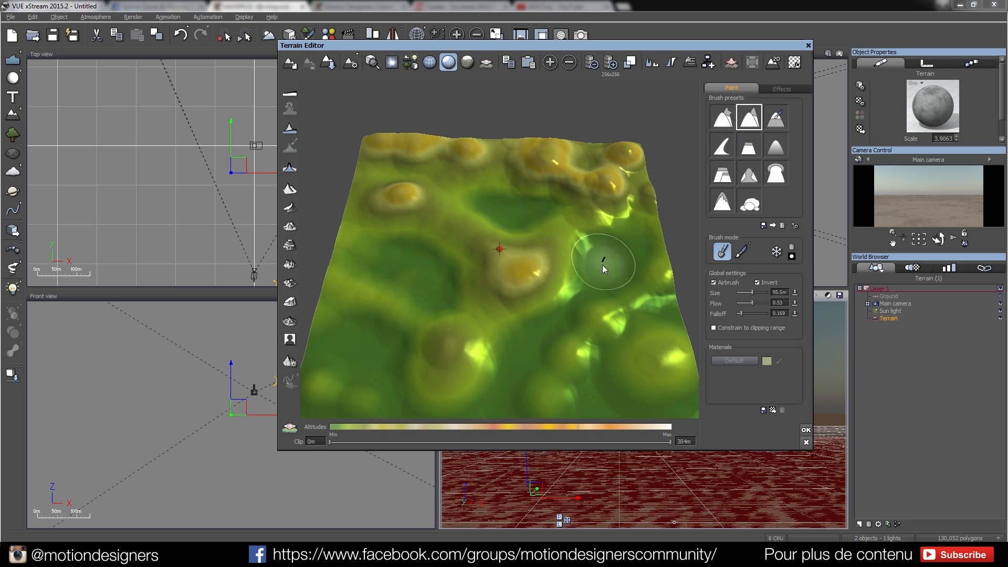
pyautogui.moveTo(582, 264); pyautogui.dragTo(578, 262)
pyautogui.click(523, 331)
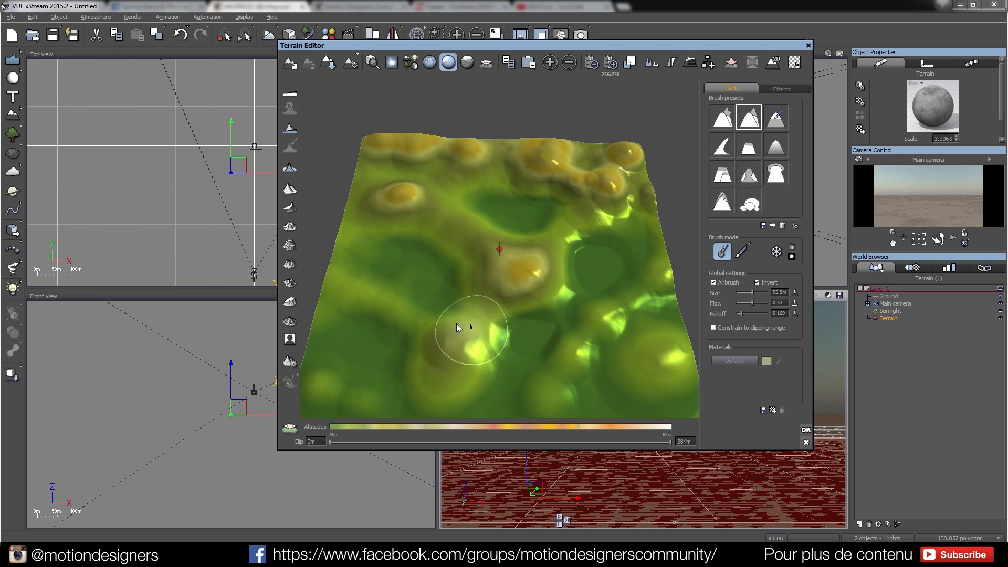
pyautogui.moveTo(437, 252)
pyautogui.mouseDown()
pyautogui.moveTo(404, 272)
pyautogui.moveTo(408, 248)
pyautogui.moveTo(430, 254)
pyautogui.moveTo(373, 260)
pyautogui.moveTo(466, 301)
pyautogui.moveTo(430, 301)
pyautogui.moveTo(540, 333)
pyautogui.mouseUp()
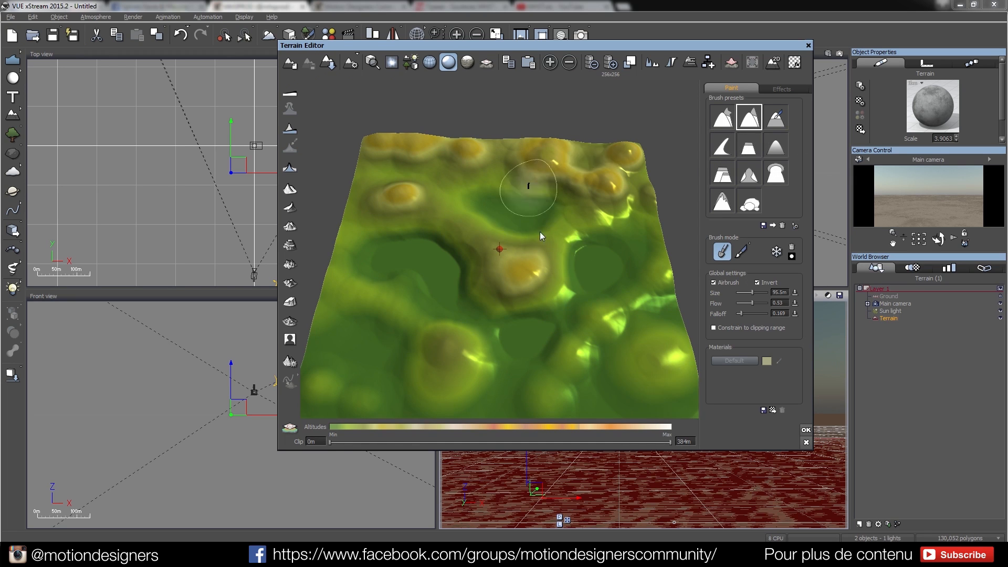
pyautogui.moveTo(608, 358)
pyautogui.mouseDown()
pyautogui.moveTo(587, 398)
pyautogui.moveTo(604, 395)
pyautogui.mouseUp()
pyautogui.moveTo(500, 401); pyautogui.dragTo(459, 391)
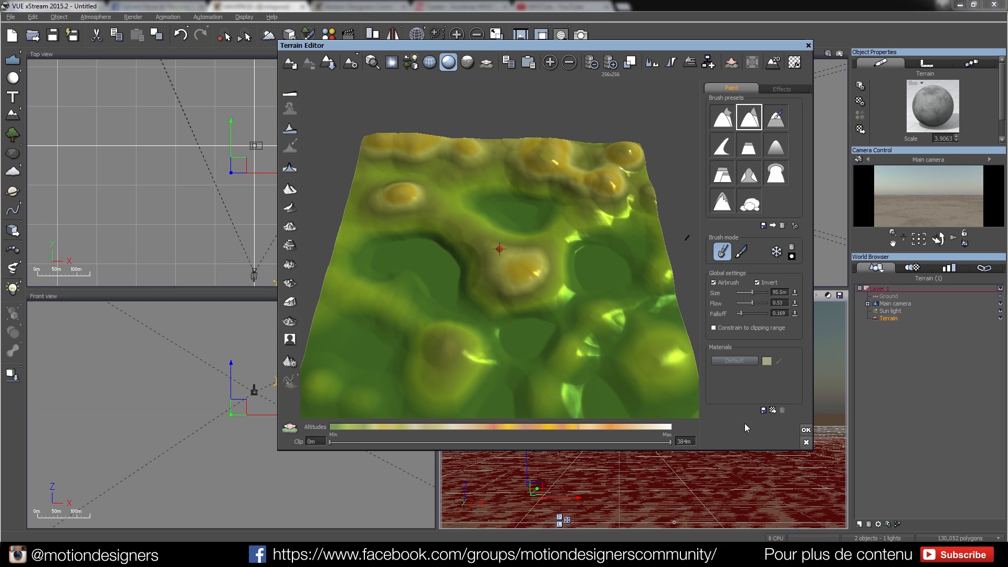
pyautogui.click(806, 430)
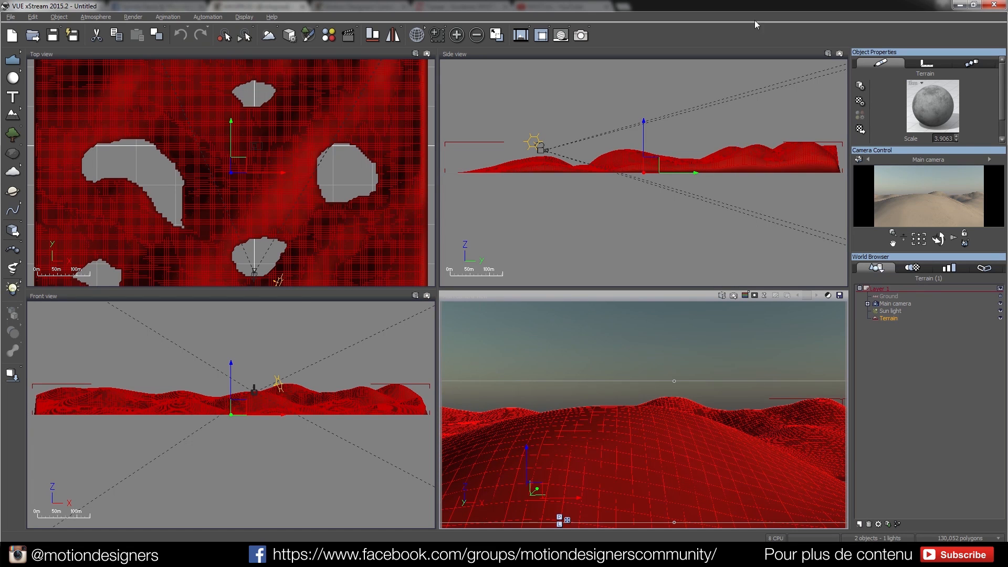
# Reopen the terrain for editing, turn off Invert, and raise a curved ridge around the rim and the central hill with a 172 m brush.
pyautogui.click(290, 35)
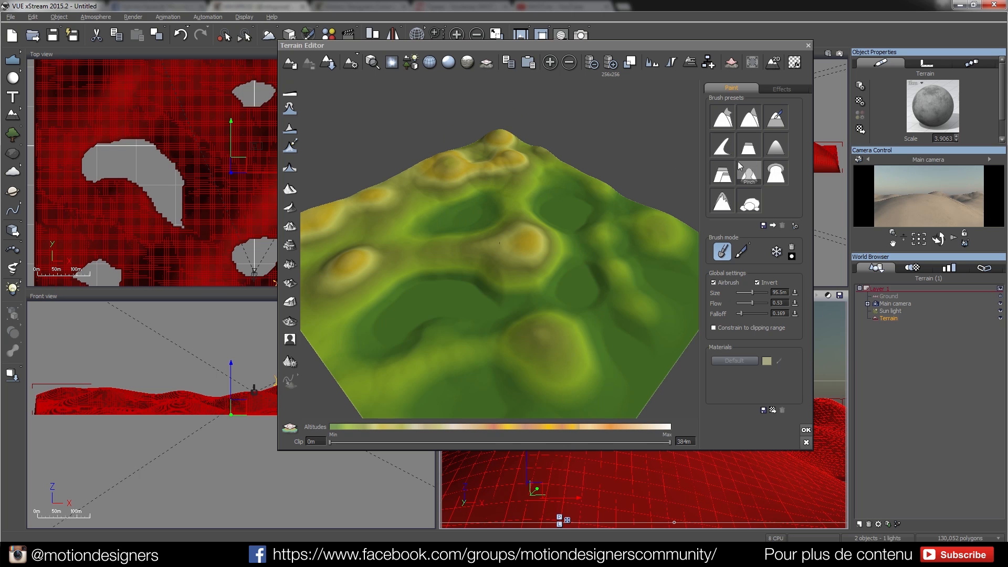
pyautogui.moveTo(489, 131)
pyautogui.mouseDown()
pyautogui.moveTo(378, 212)
pyautogui.moveTo(440, 188)
pyautogui.moveTo(477, 140)
pyautogui.moveTo(522, 191)
pyautogui.moveTo(354, 265)
pyautogui.moveTo(491, 153)
pyautogui.moveTo(347, 246)
pyautogui.moveTo(450, 162)
pyautogui.moveTo(507, 138)
pyautogui.moveTo(585, 157)
pyautogui.moveTo(607, 225)
pyautogui.moveTo(618, 210)
pyautogui.moveTo(583, 165)
pyautogui.moveTo(410, 190)
pyautogui.moveTo(402, 202)
pyautogui.moveTo(462, 138)
pyautogui.moveTo(311, 232)
pyautogui.moveTo(311, 298)
pyautogui.moveTo(385, 339)
pyautogui.mouseUp()
pyautogui.click(757, 282)
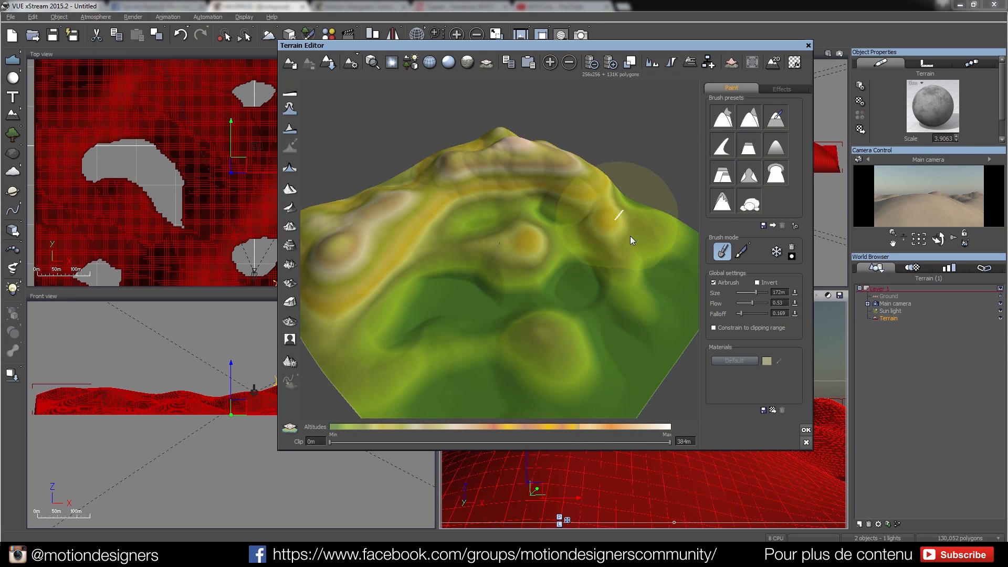
pyautogui.moveTo(474, 235); pyautogui.dragTo(515, 263)
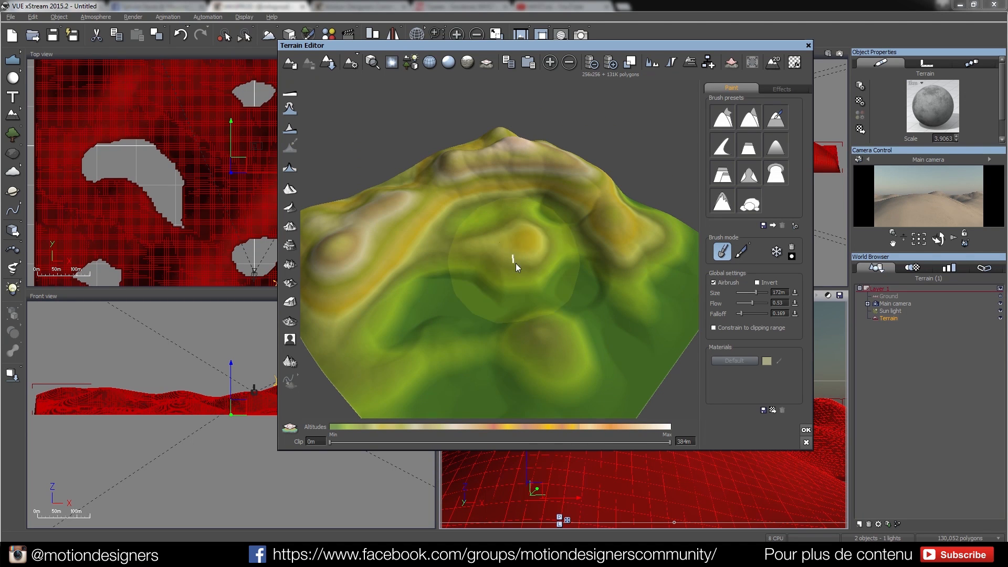
# Fill out the crest of the far ridge with a 134 m brush and apply the terrain changes.
pyautogui.moveTo(756, 292); pyautogui.dragTo(755, 292)
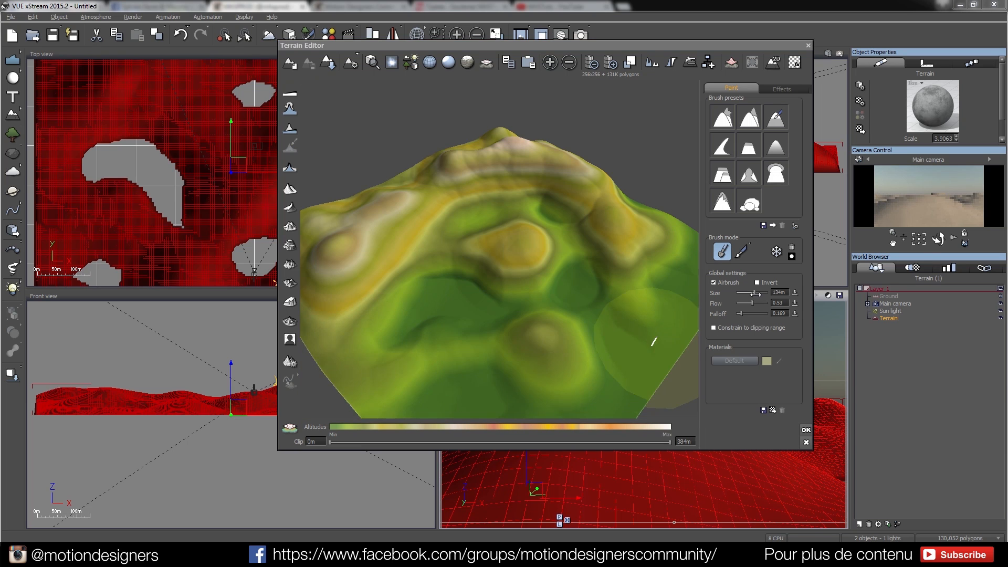
pyautogui.moveTo(426, 172); pyautogui.dragTo(487, 142)
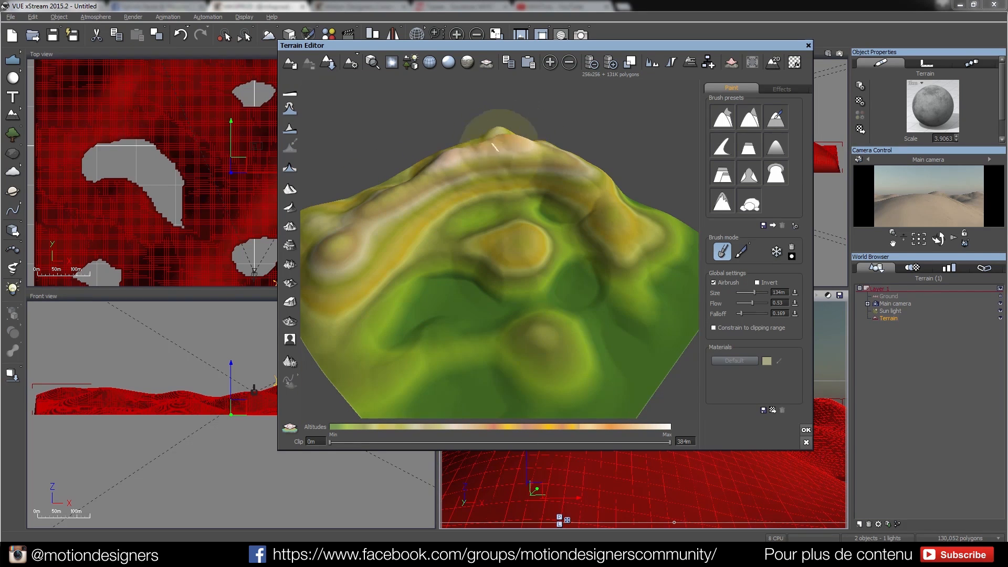
pyautogui.click(806, 429)
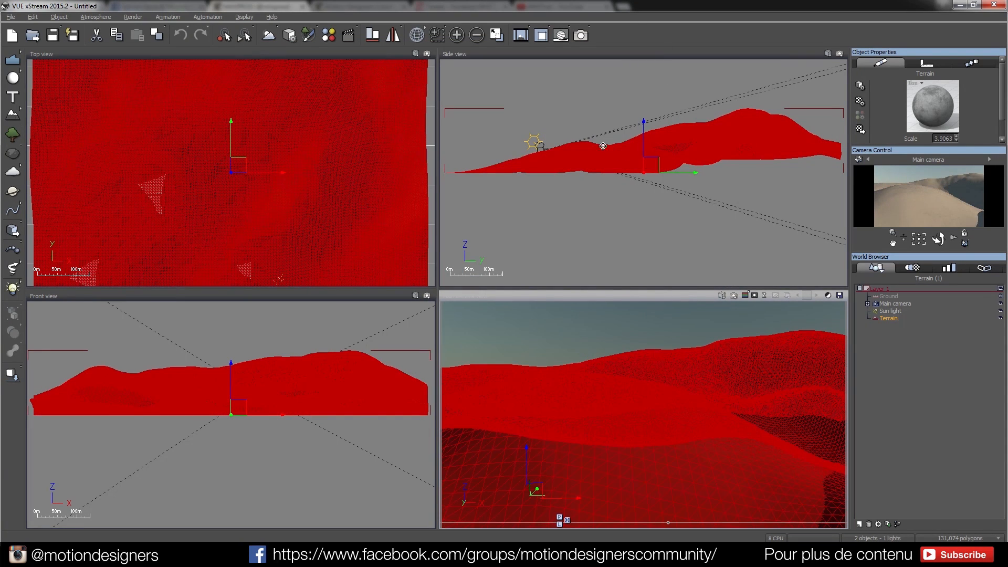
# Move the main camera up and back from the terrain's near edge, to a height of 98 m.
pyautogui.click(888, 303)
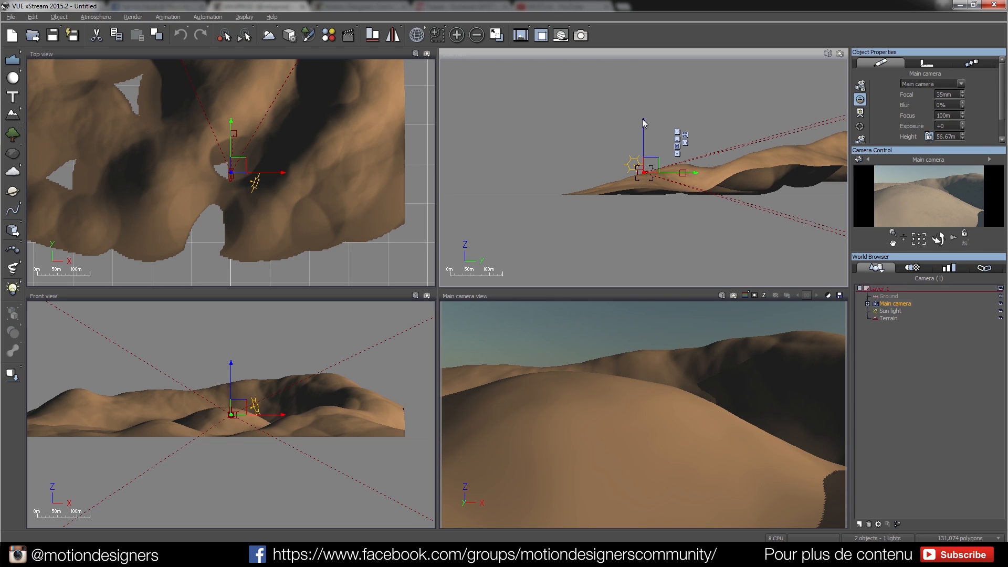
pyautogui.moveTo(646, 130)
pyautogui.mouseDown()
pyautogui.moveTo(643, 100)
pyautogui.moveTo(642, 115)
pyautogui.mouseUp()
pyautogui.moveTo(696, 160); pyautogui.dragTo(636, 160)
pyautogui.moveTo(585, 118)
pyautogui.mouseDown()
pyautogui.moveTo(585, 101)
pyautogui.moveTo(585, 115)
pyautogui.mouseUp()
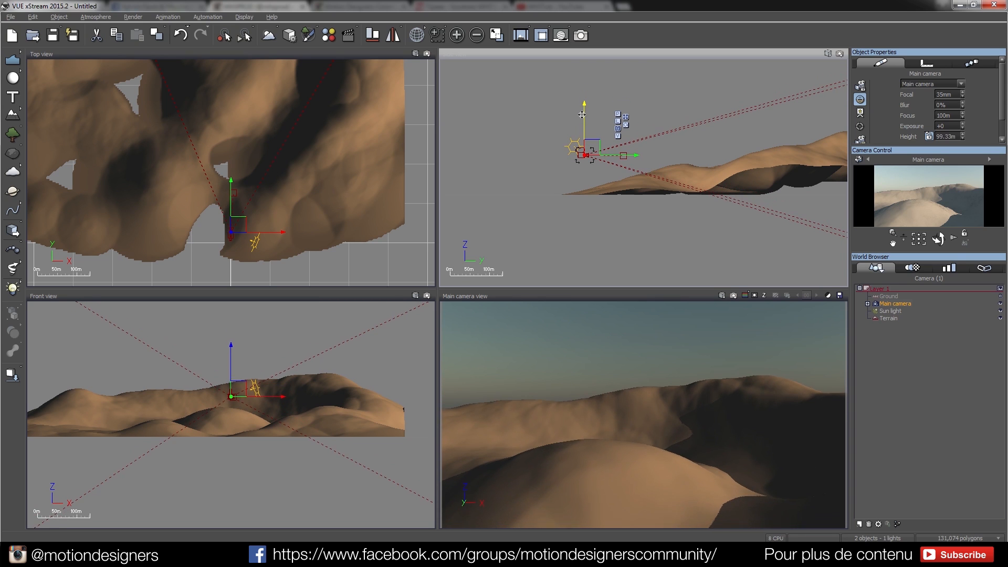
pyautogui.scroll(3, 203, 206)
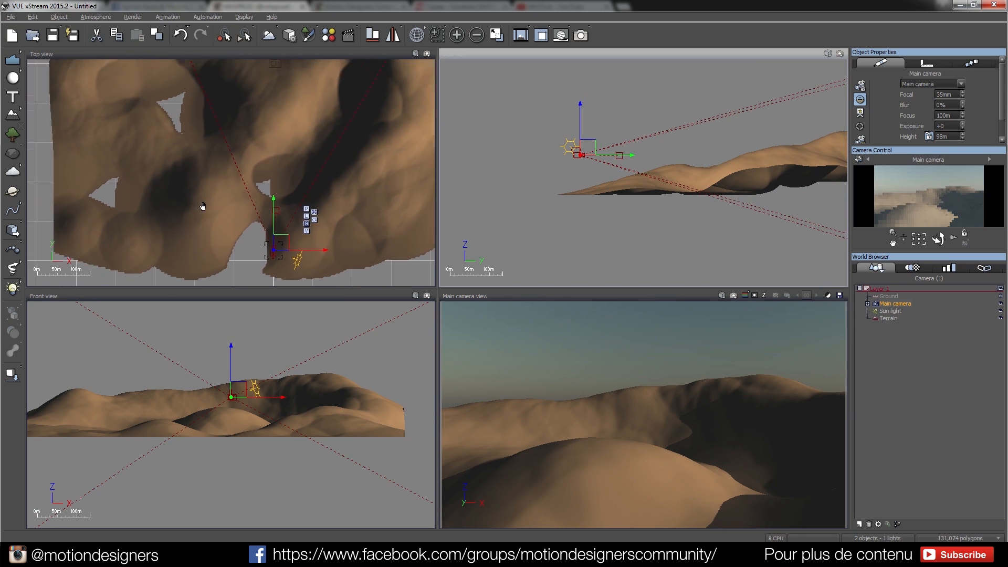
pyautogui.scroll(-4, 244, 171)
pyautogui.scroll(2, 248, 171)
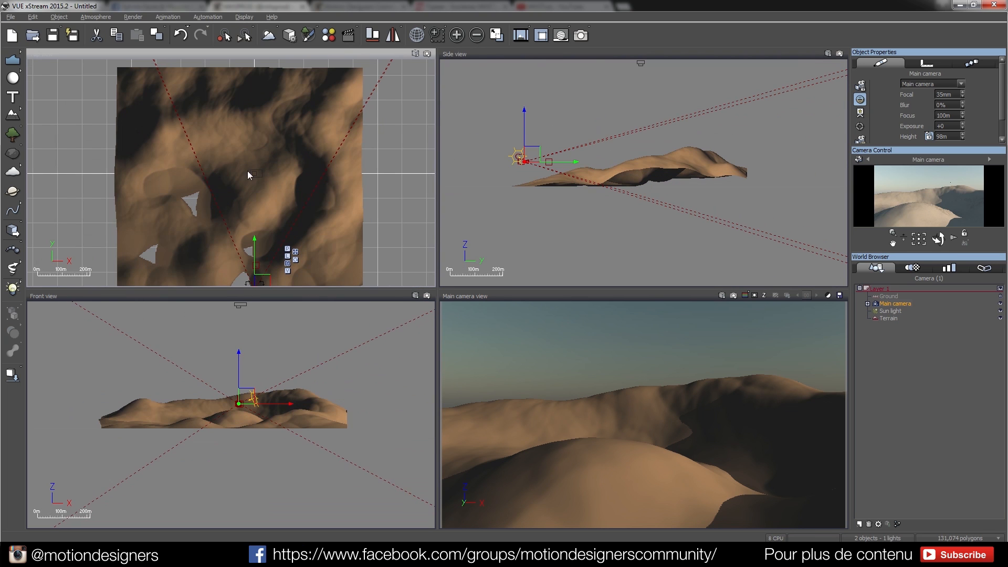
# Try lowering the sun light slightly, and undo the move.
pyautogui.click(559, 164)
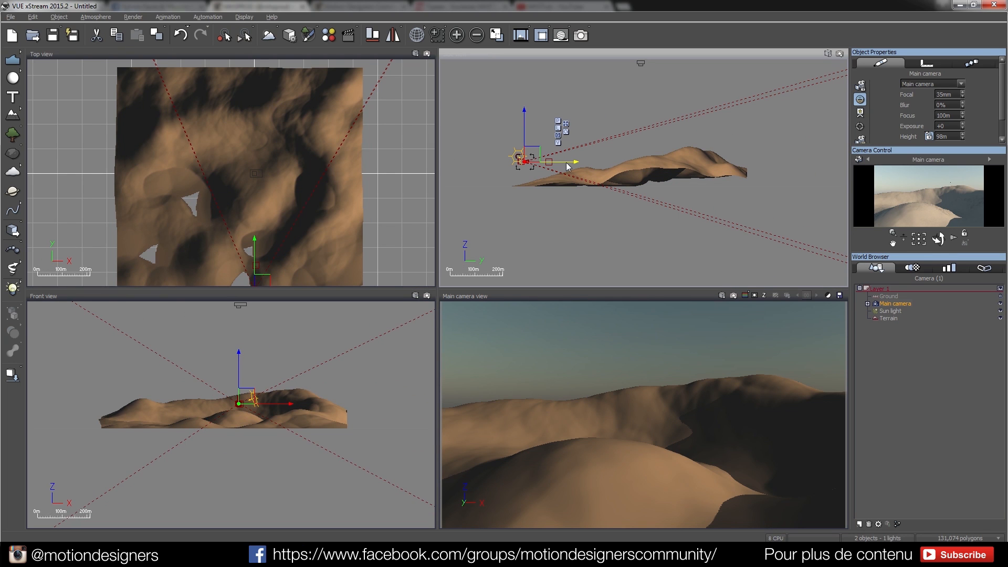
pyautogui.click(526, 111)
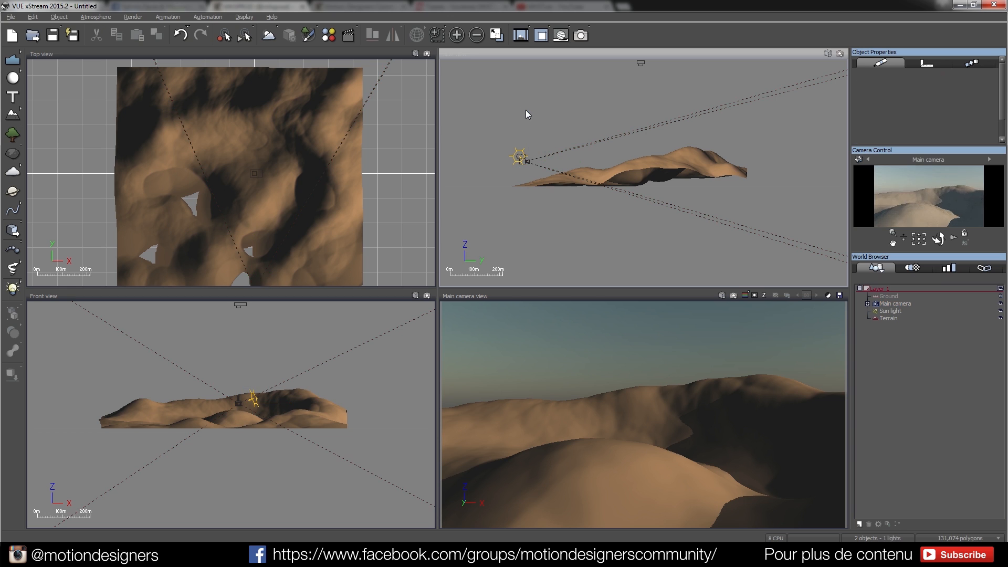
pyautogui.click(519, 156)
pyautogui.moveTo(518, 114); pyautogui.dragTo(519, 122)
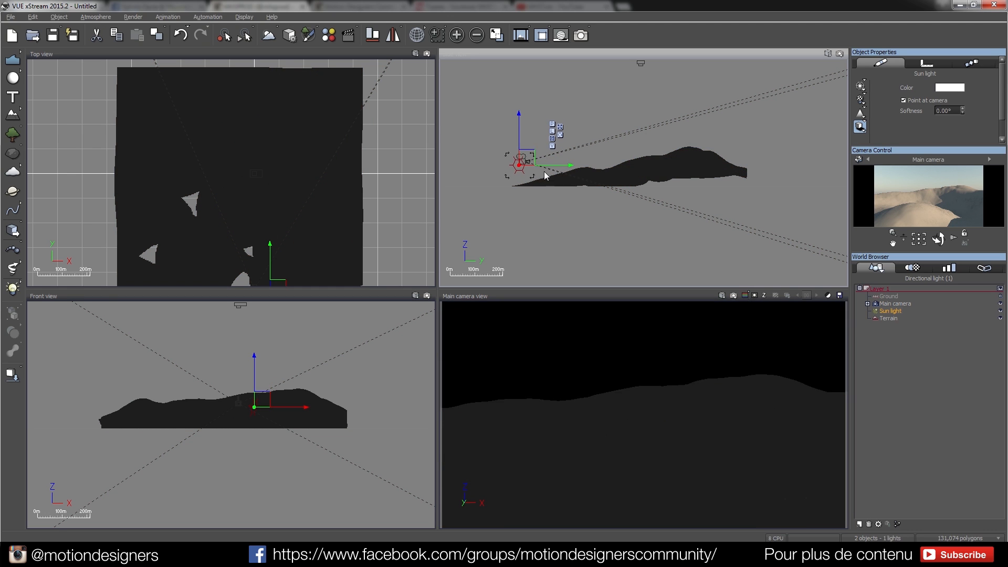
pyautogui.hotkey('ctrl', 'z')
# Lower the main camera to a height of 59.6 m.
pyautogui.click(892, 318)
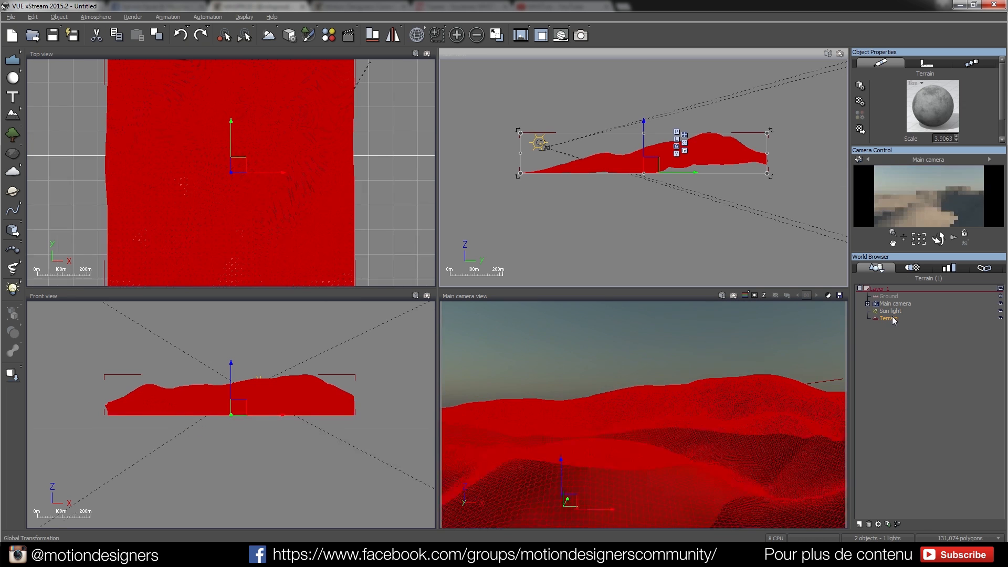
pyautogui.click(896, 304)
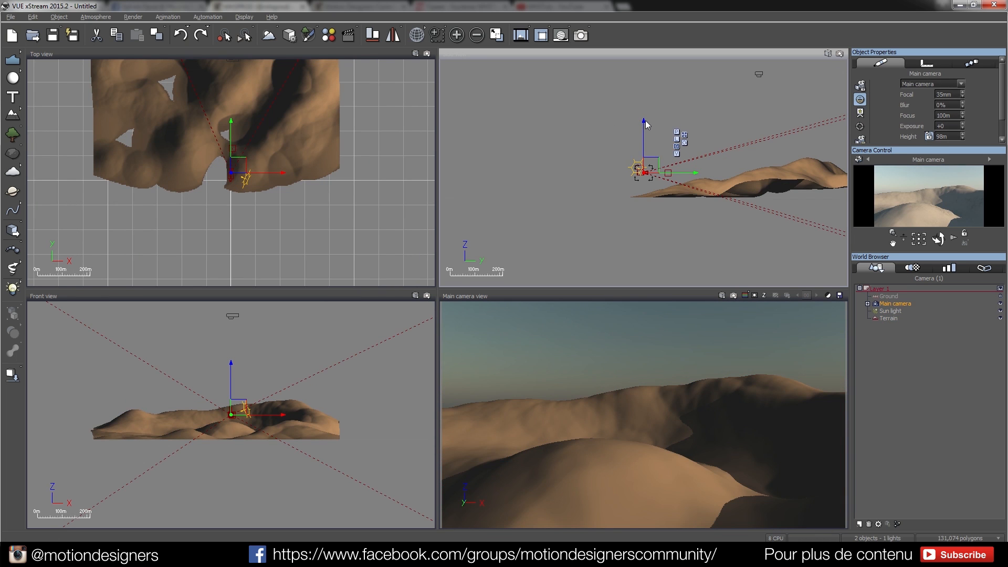
pyautogui.moveTo(647, 123); pyautogui.dragTo(646, 134)
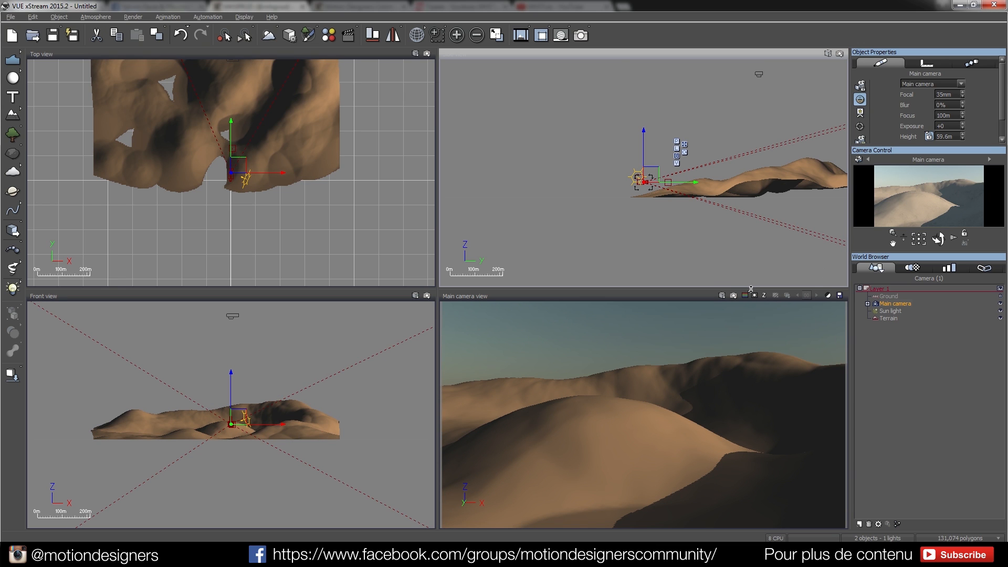
# Render the main camera view and dismiss the post-render options without changes.
pyautogui.click(734, 296)
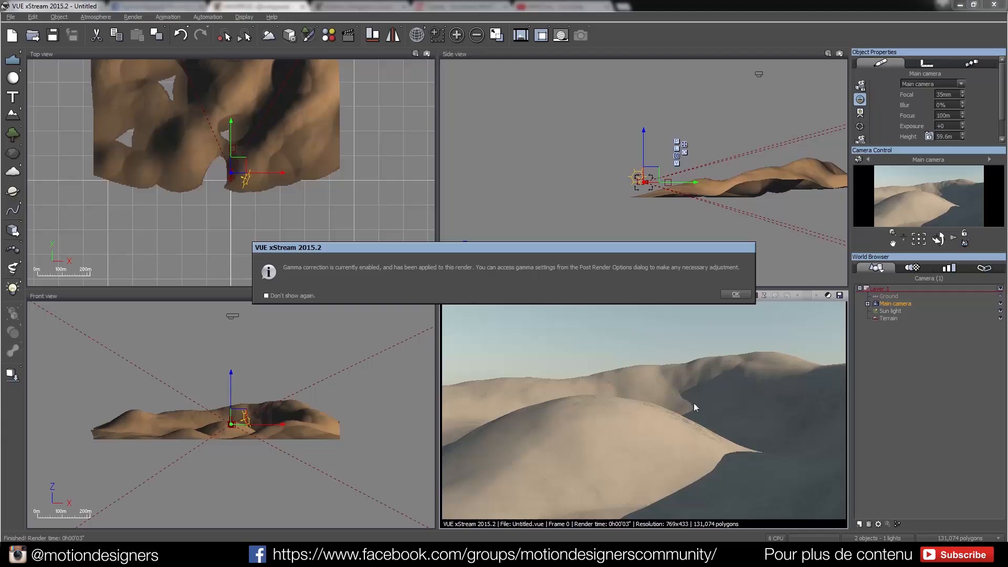
pyautogui.click(734, 295)
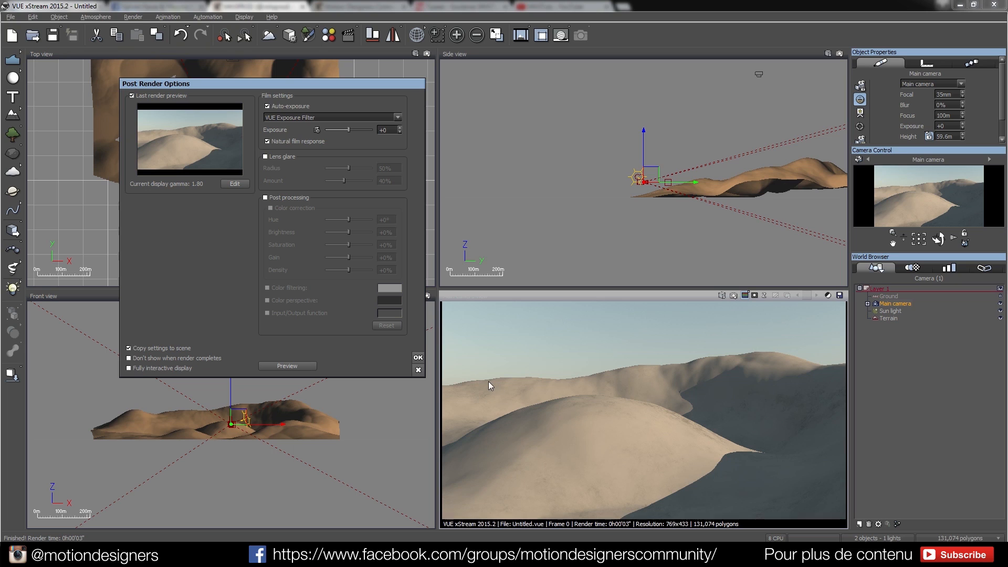
pyautogui.click(417, 370)
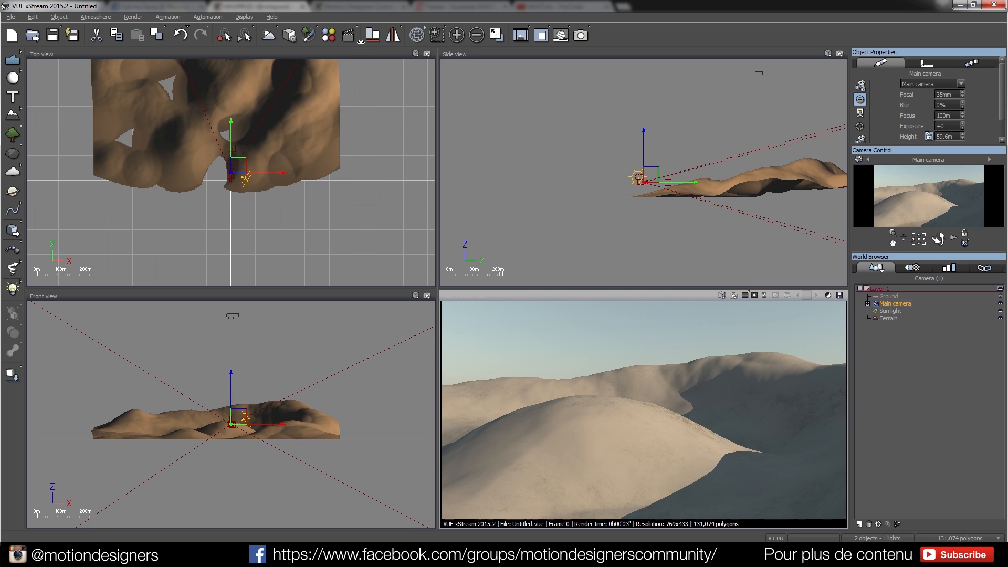
# Try raising the terrain's far-left ridge strongly with a 303 m brush at flow 1, and undo the terrain change.
pyautogui.click(889, 320)
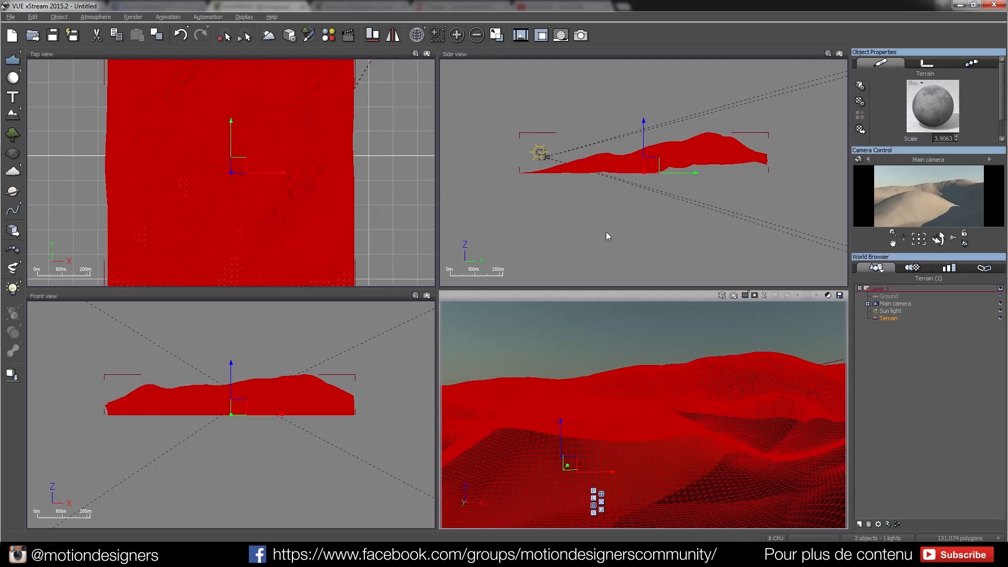
pyautogui.click(288, 36)
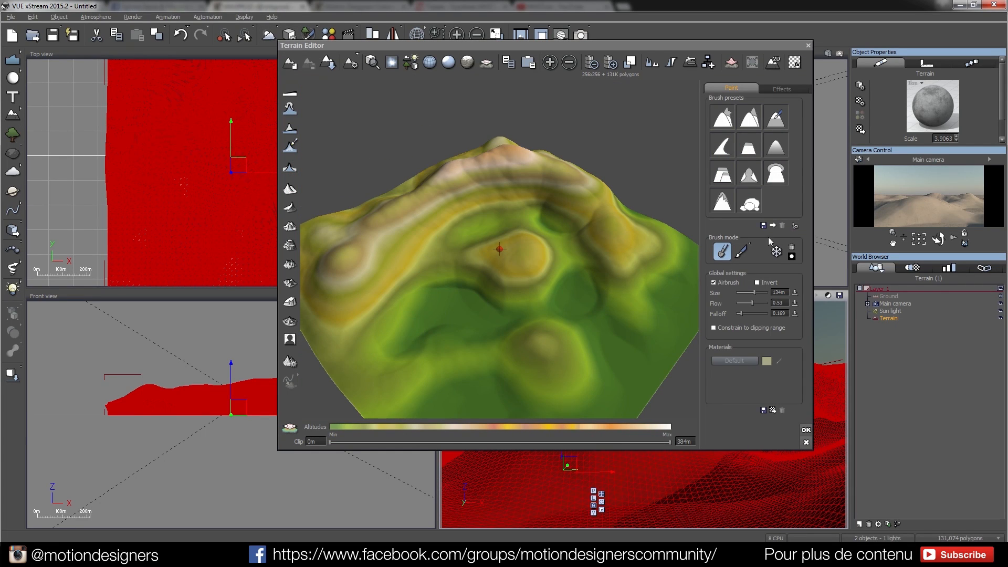
pyautogui.moveTo(754, 291)
pyautogui.mouseDown()
pyautogui.moveTo(767, 292)
pyautogui.moveTo(768, 303)
pyautogui.moveTo(759, 292)
pyautogui.mouseUp()
pyautogui.moveTo(319, 223)
pyautogui.mouseDown()
pyautogui.moveTo(374, 186)
pyautogui.moveTo(323, 263)
pyautogui.moveTo(434, 253)
pyautogui.moveTo(439, 219)
pyautogui.moveTo(463, 224)
pyautogui.moveTo(375, 268)
pyautogui.moveTo(388, 272)
pyautogui.mouseUp()
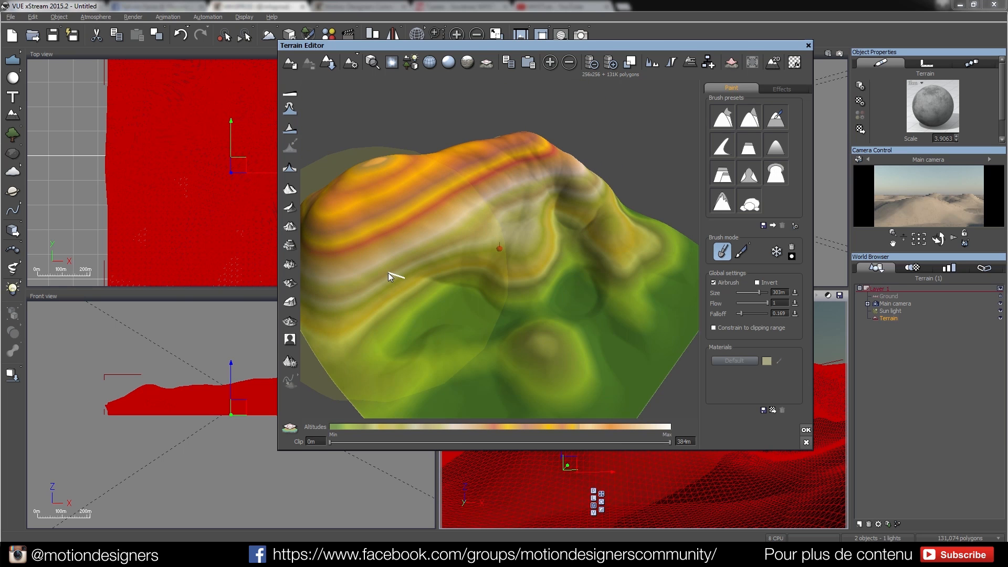
pyautogui.click(806, 429)
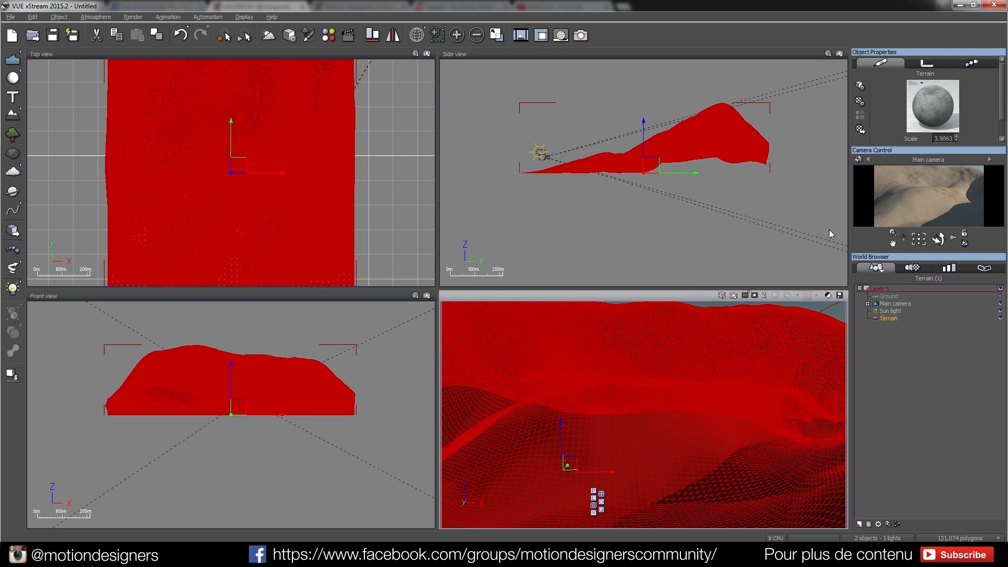
pyautogui.hotkey('ctrl', 'z')
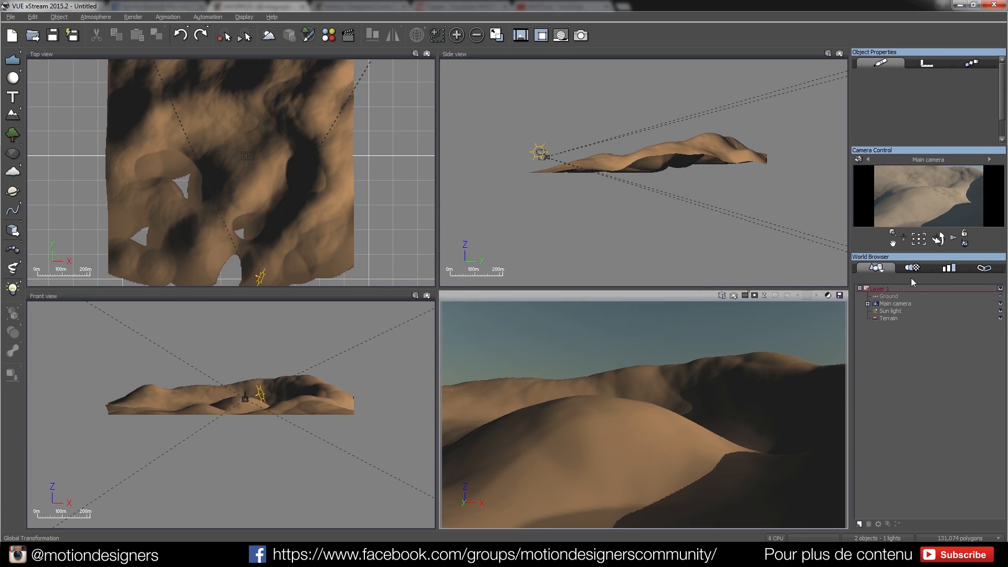
# Raise the terrain's far-left ridge moderately with the 303 m brush and apply the terrain changes.
pyautogui.click(890, 318)
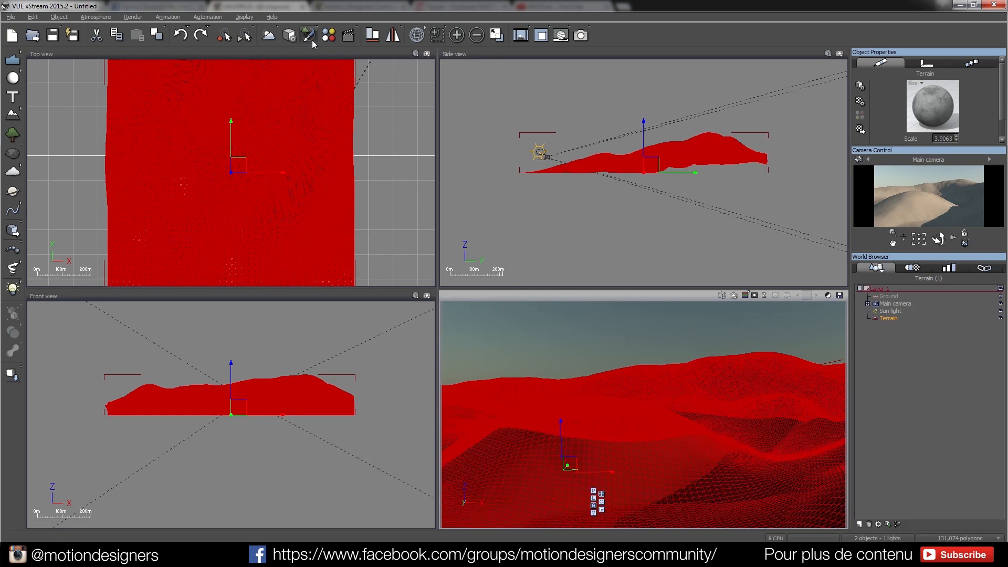
pyautogui.click(289, 35)
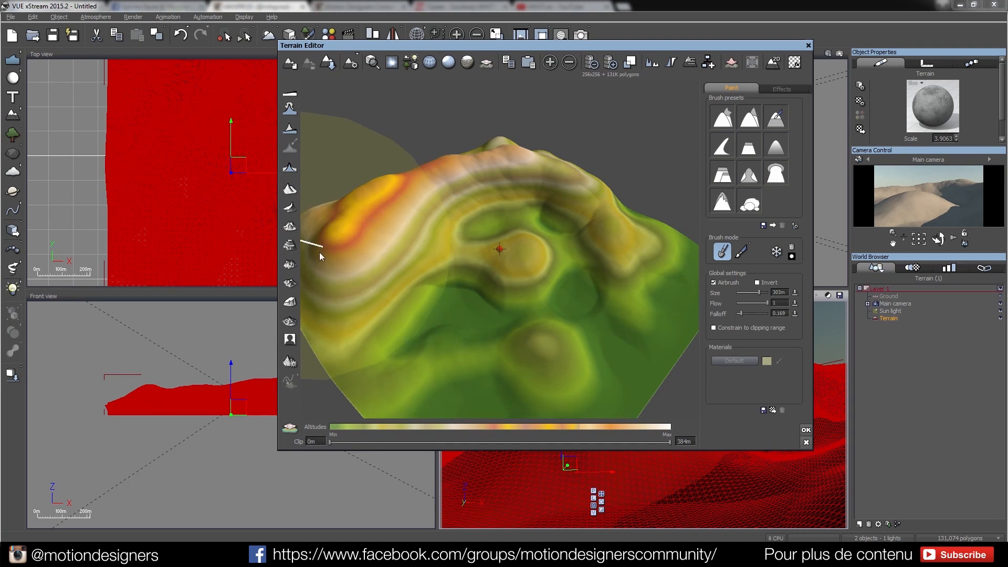
pyautogui.click(805, 430)
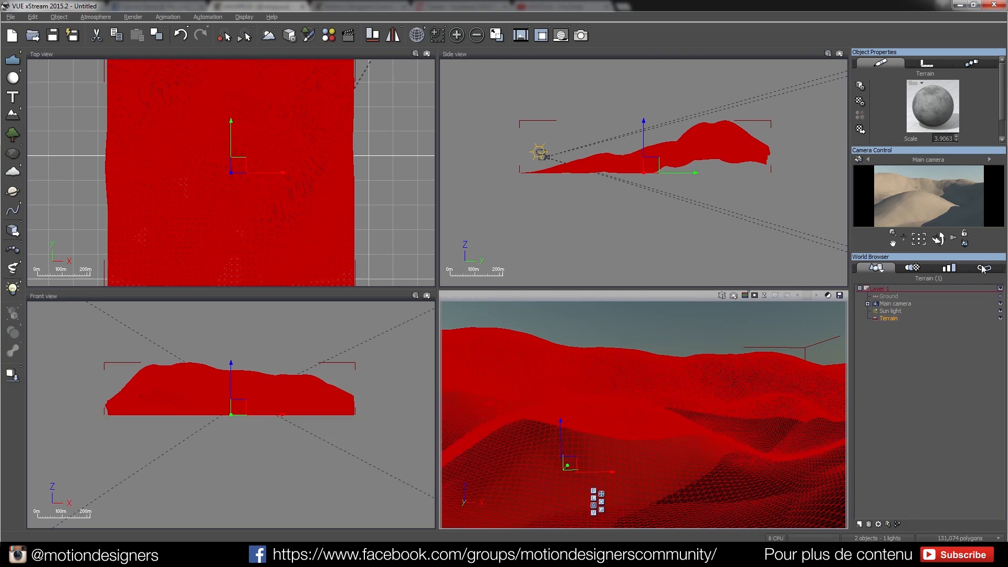
# Carve hollows into the far ridge and the central mound with an inverted 79.7 m brush.
pyautogui.click(297, 36)
pyautogui.click(757, 283)
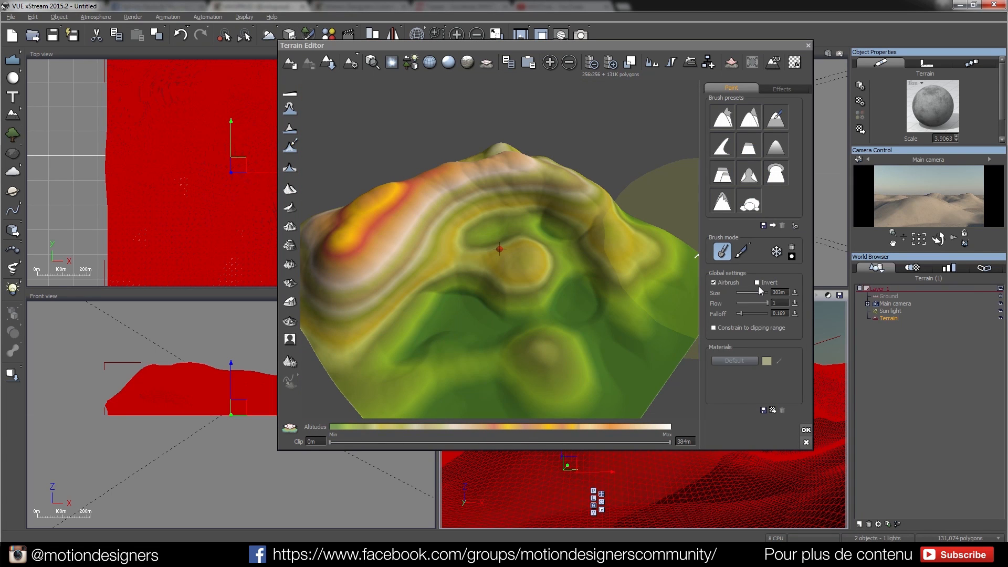
pyautogui.moveTo(759, 292); pyautogui.dragTo(751, 293)
pyautogui.moveTo(387, 214)
pyautogui.mouseDown(button='right')
pyautogui.moveTo(411, 228)
pyautogui.moveTo(366, 229)
pyautogui.moveTo(383, 184)
pyautogui.mouseUp(button='right')
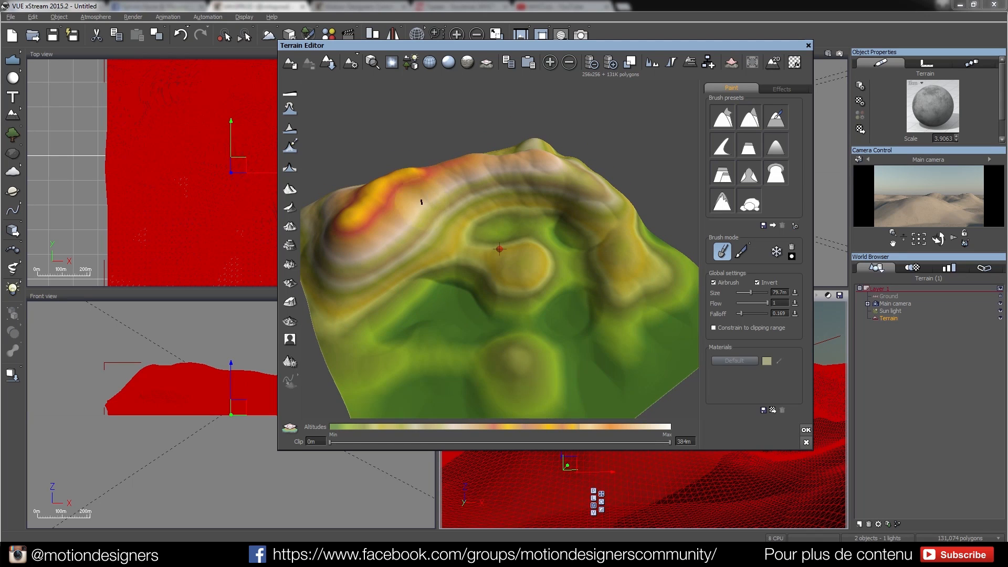
pyautogui.moveTo(479, 244)
pyautogui.mouseDown()
pyautogui.moveTo(447, 213)
pyautogui.moveTo(402, 202)
pyautogui.moveTo(506, 158)
pyautogui.moveTo(520, 216)
pyautogui.moveTo(538, 158)
pyautogui.moveTo(575, 197)
pyautogui.moveTo(576, 185)
pyautogui.mouseUp()
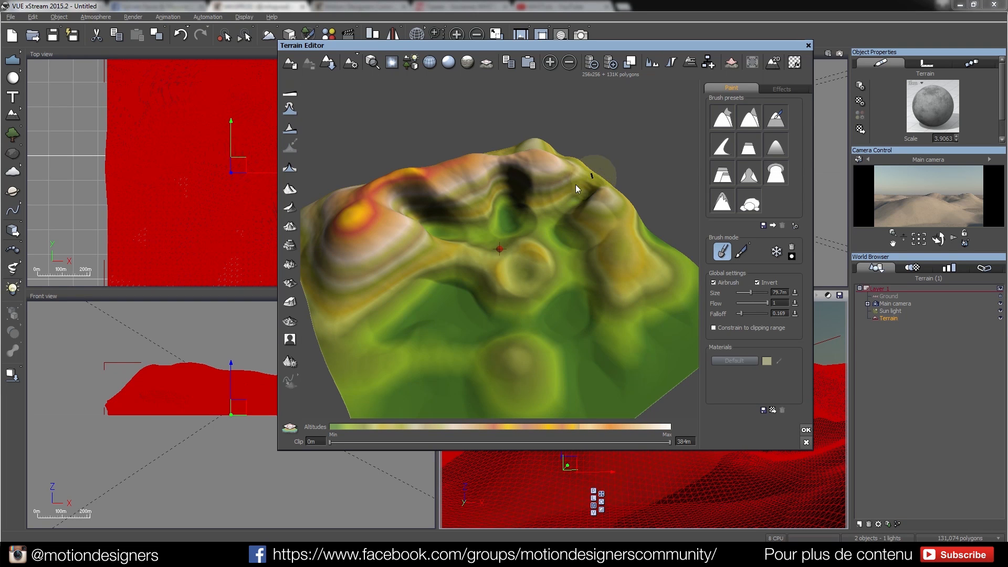
pyautogui.click(469, 194)
pyautogui.moveTo(469, 193); pyautogui.dragTo(465, 184)
pyautogui.moveTo(360, 255)
pyautogui.mouseDown()
pyautogui.moveTo(370, 237)
pyautogui.moveTo(355, 263)
pyautogui.moveTo(397, 283)
pyautogui.mouseUp()
pyautogui.click(533, 266)
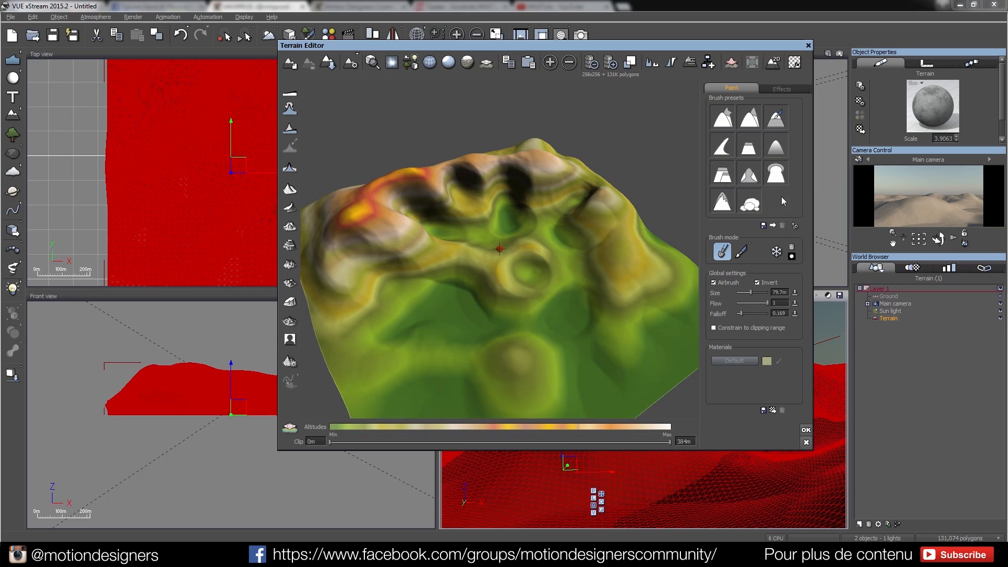
# Choose the Raise brush preset, double the terrain resolution to 512x512 and apply the terrain changes.
pyautogui.click(749, 117)
pyautogui.click(795, 226)
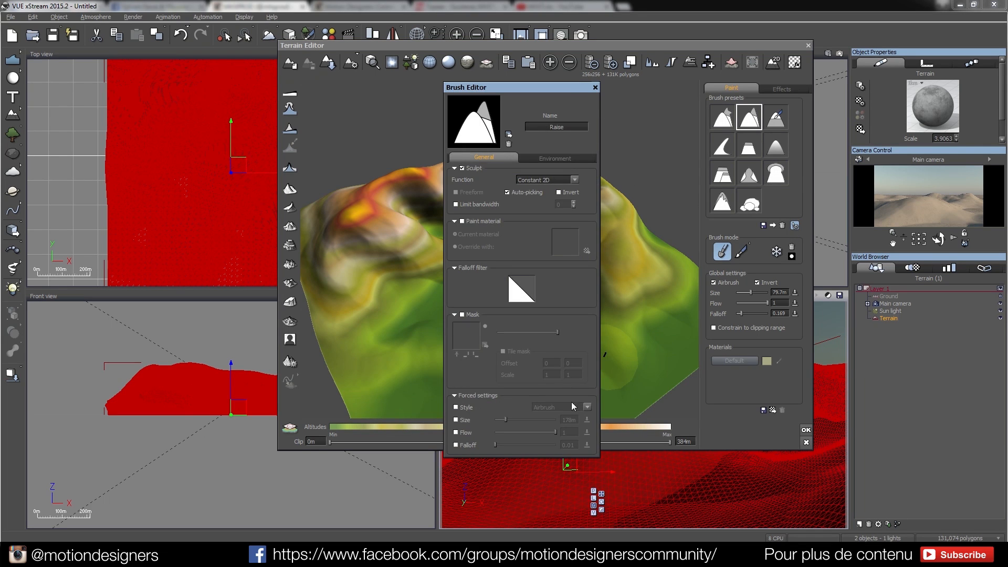
pyautogui.click(594, 87)
pyautogui.click(610, 62)
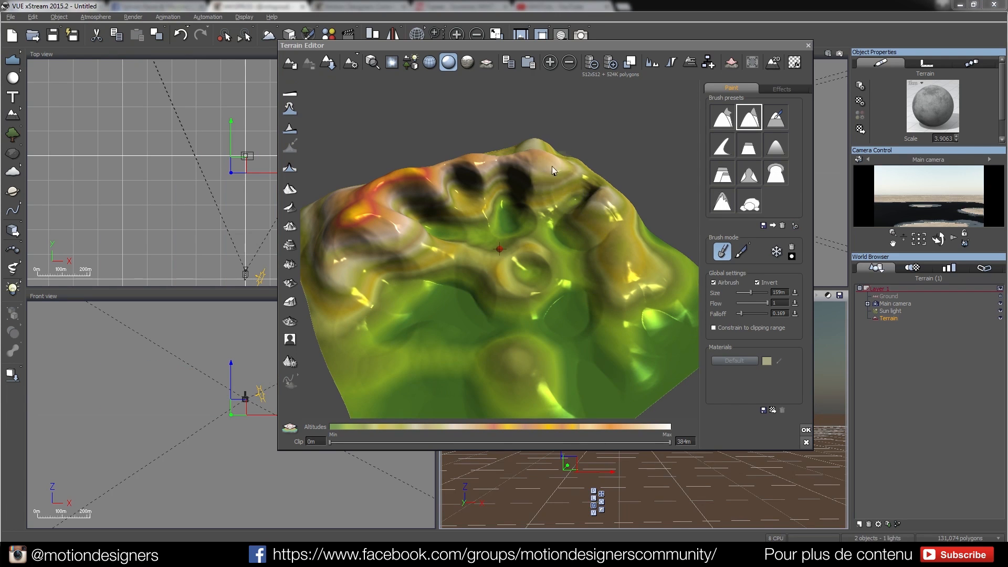
pyautogui.click(806, 431)
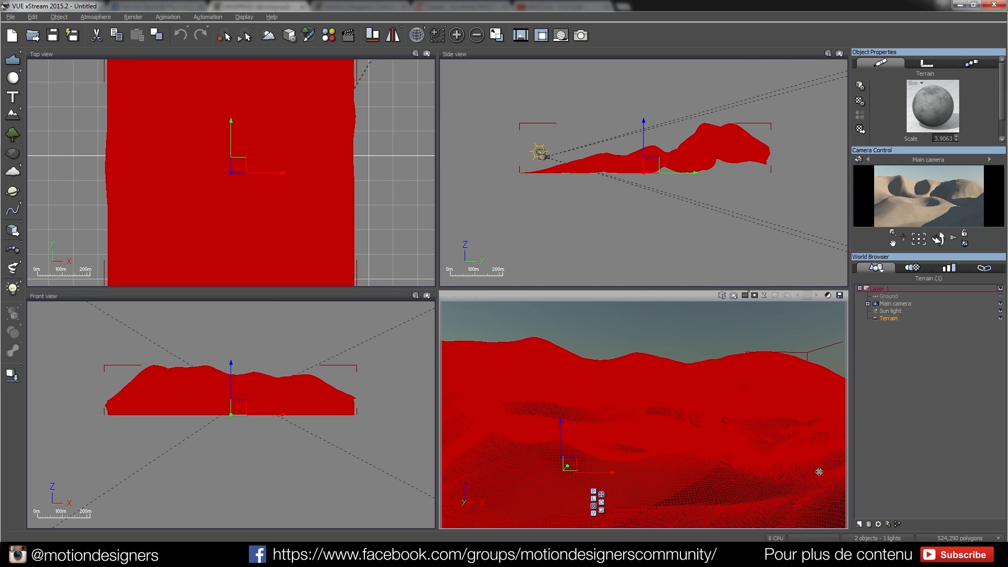
# Render the main camera view of the carved terrain and accept the default post-render options.
pyautogui.click(734, 295)
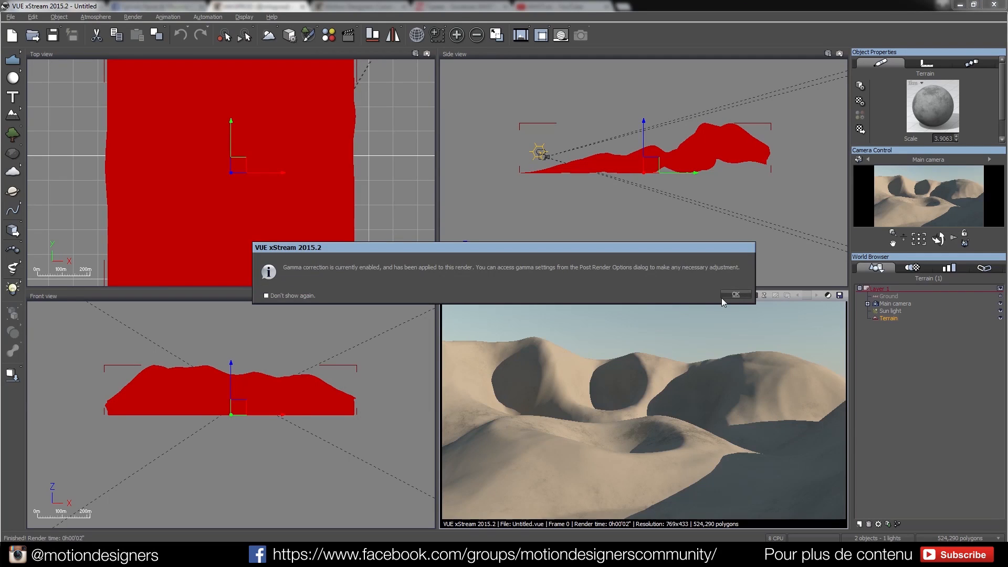
pyautogui.click(722, 296)
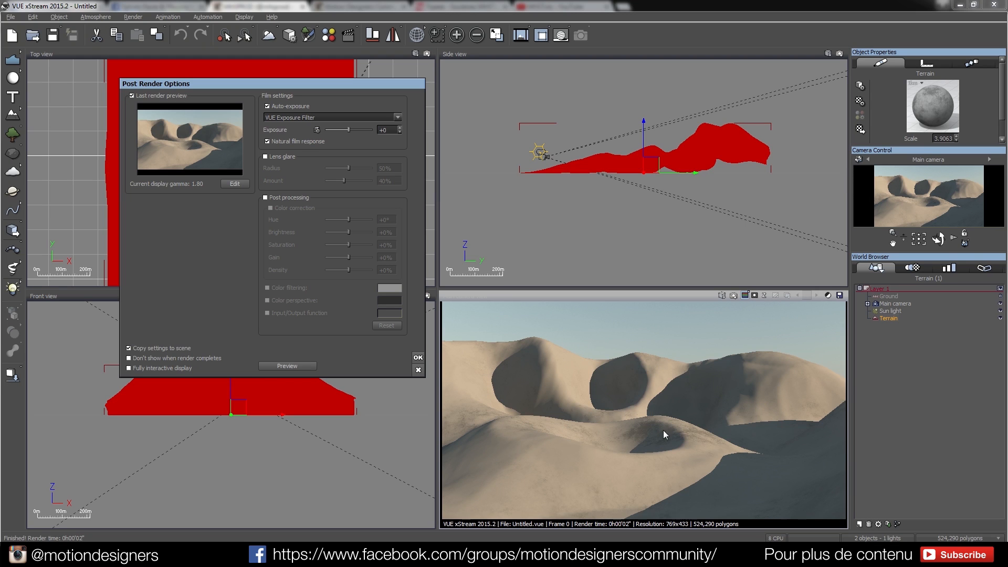
pyautogui.click(417, 357)
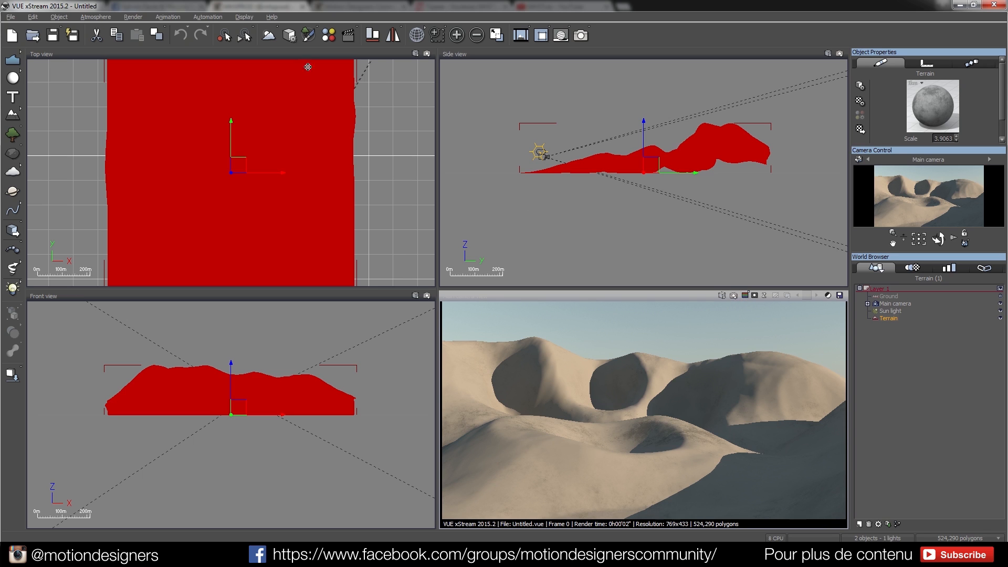
# Turn off brush inversion and raise the rim of the central crater with a 111 m brush.
pyautogui.click(290, 34)
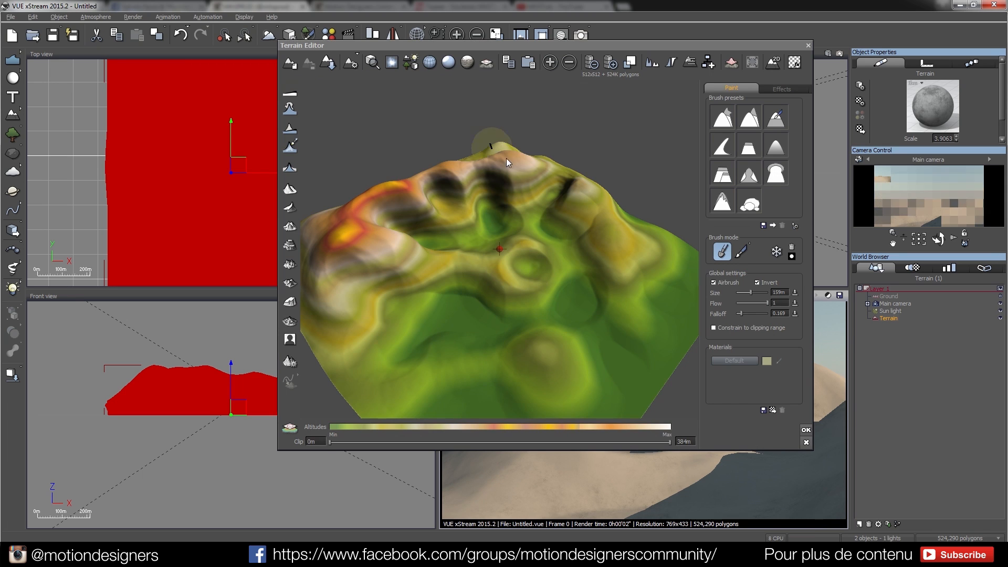
pyautogui.moveTo(488, 244); pyautogui.dragTo(456, 232, button='right')
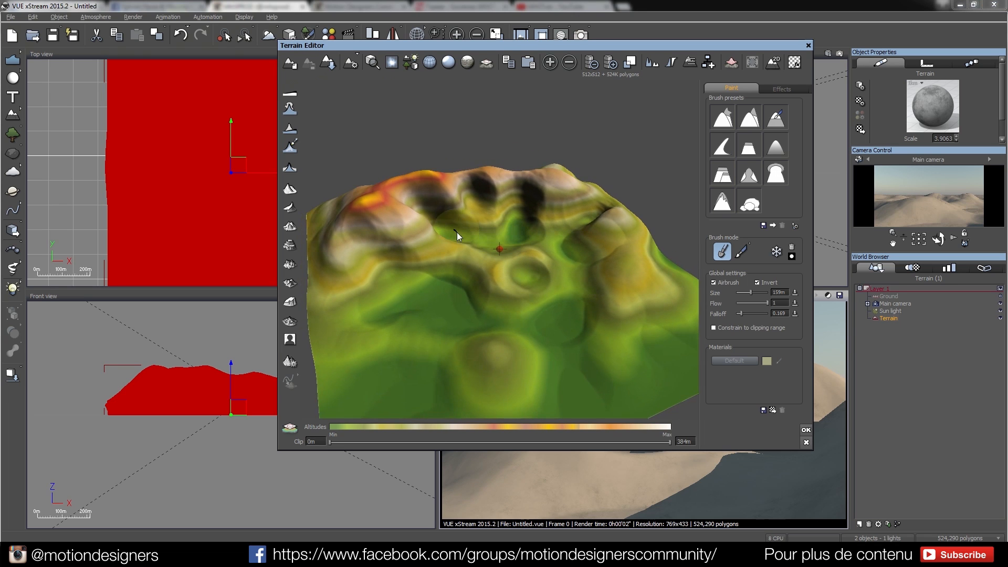
pyautogui.moveTo(750, 298); pyautogui.dragTo(748, 293)
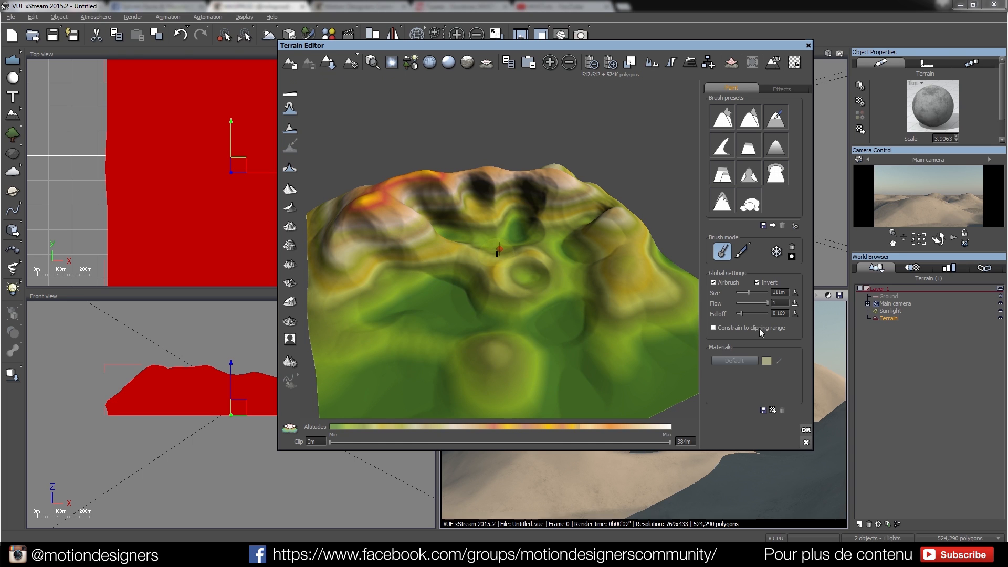
pyautogui.click(757, 282)
pyautogui.click(545, 254)
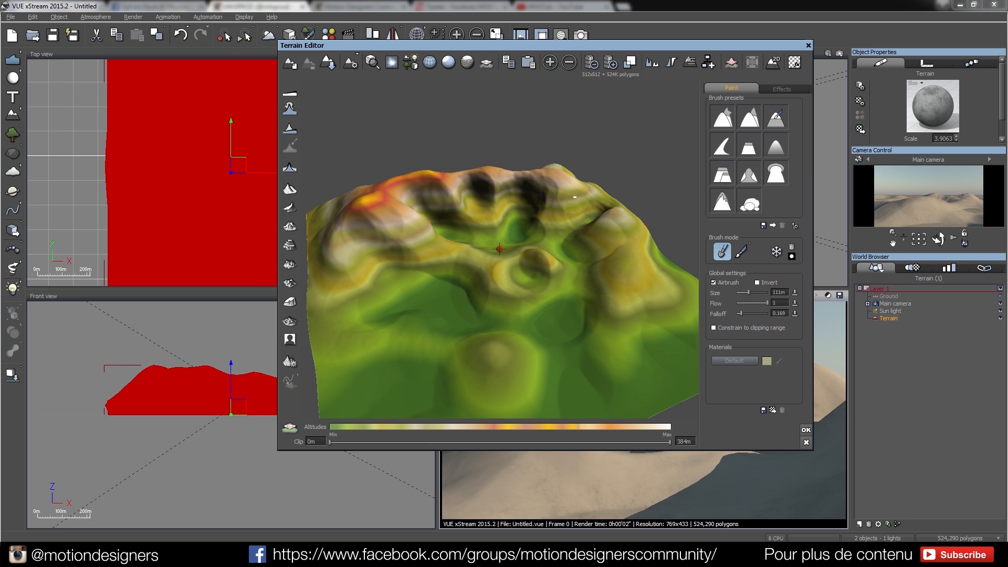
# Build up the slope around the far ridge's hollow with a 75.8 m brush, undoing a misplaced stroke.
pyautogui.click(748, 292)
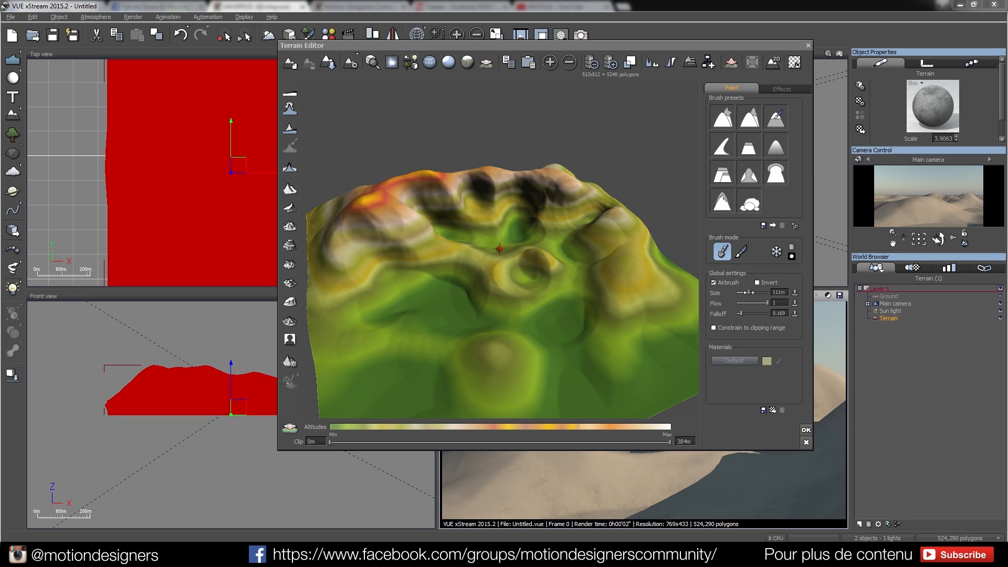
pyautogui.moveTo(745, 292); pyautogui.dragTo(743, 293)
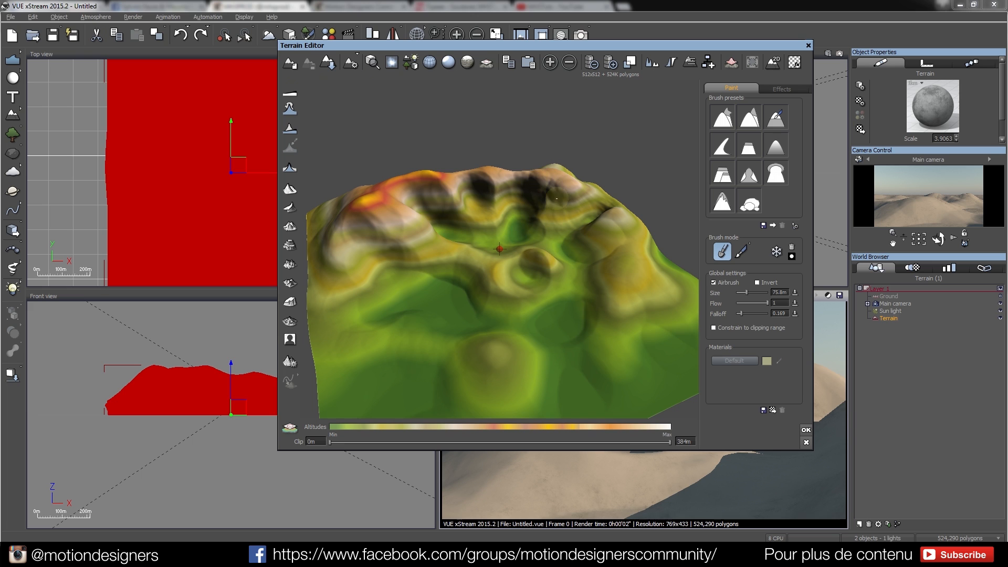
pyautogui.click(515, 205)
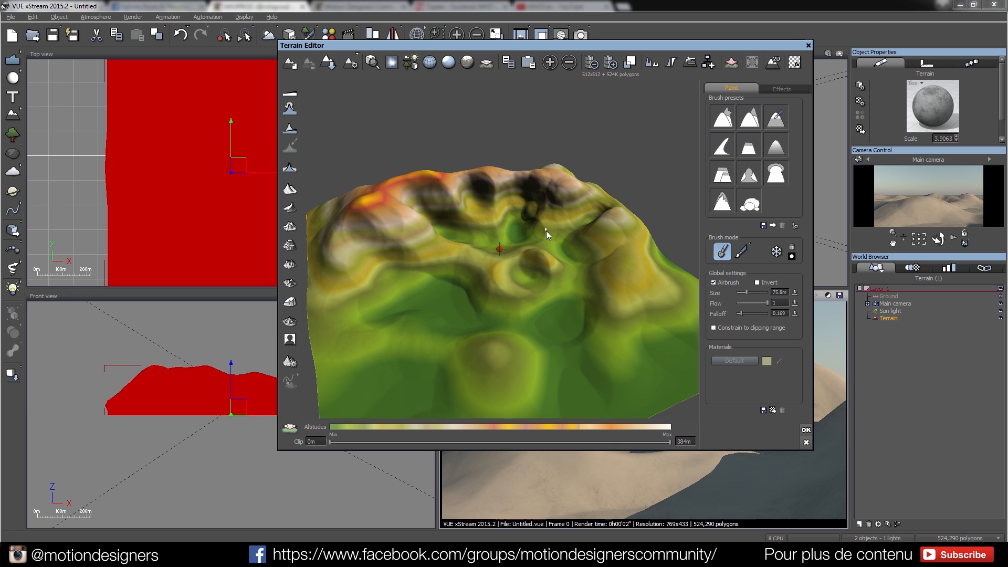
pyautogui.hotkey('ctrl', 'z')
pyautogui.moveTo(543, 223); pyautogui.dragTo(505, 242)
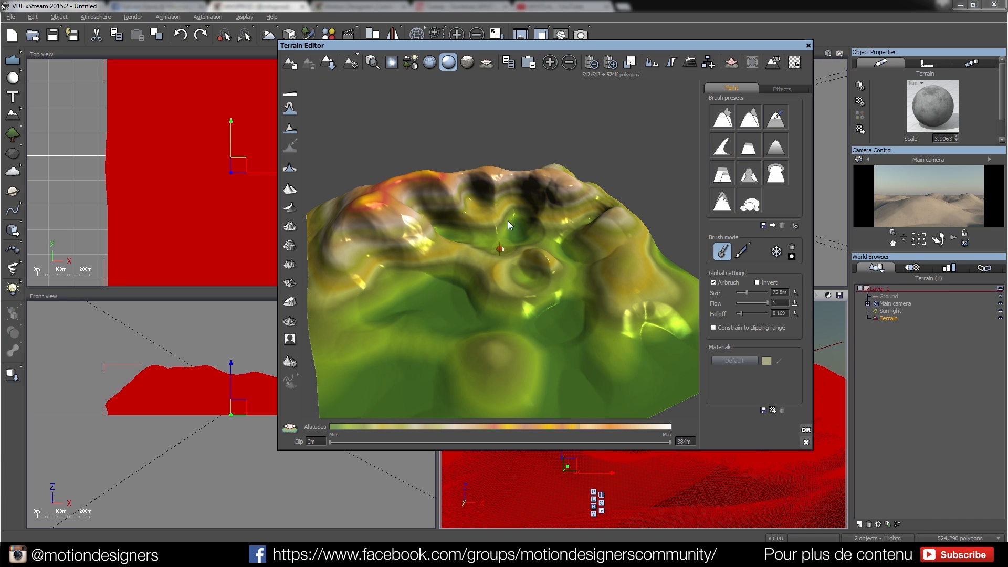
# Enable the mask on the Raise brush and assign it a round, speckled bitmap from the Terrain Brushes collection.
pyautogui.moveTo(490, 288)
pyautogui.mouseDown(button='right')
pyautogui.moveTo(434, 263)
pyautogui.moveTo(453, 283)
pyautogui.mouseUp(button='right')
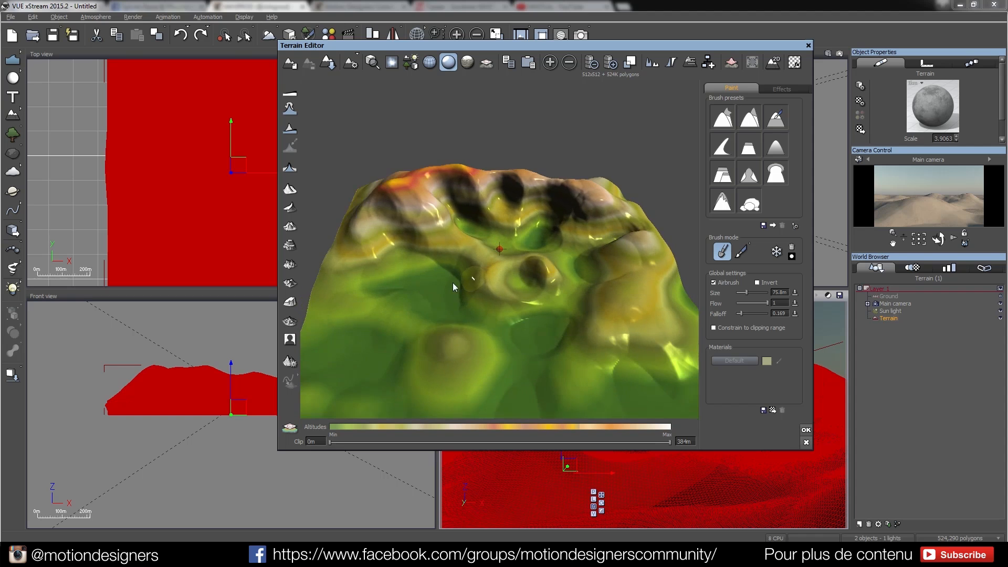
pyautogui.click(795, 225)
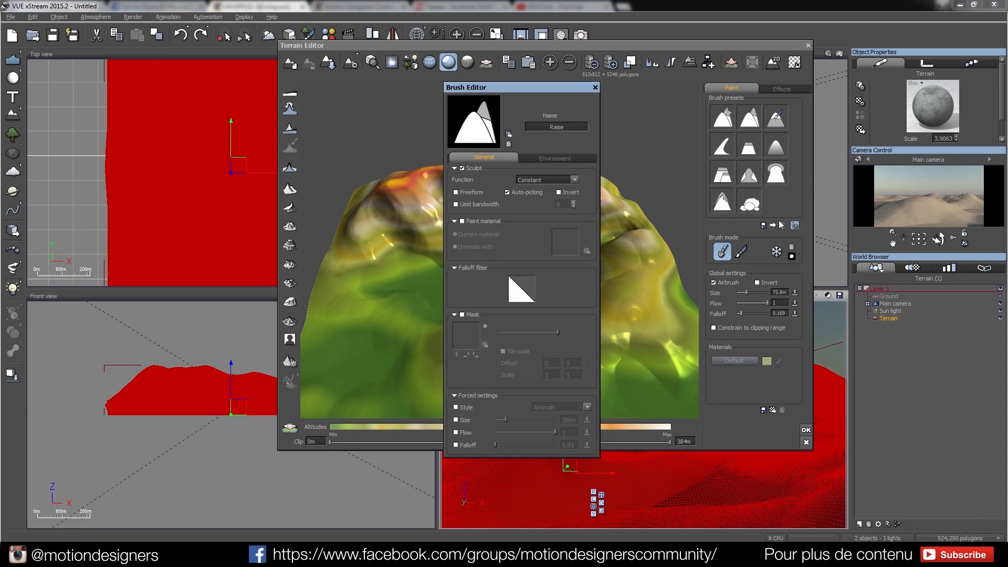
pyautogui.click(463, 315)
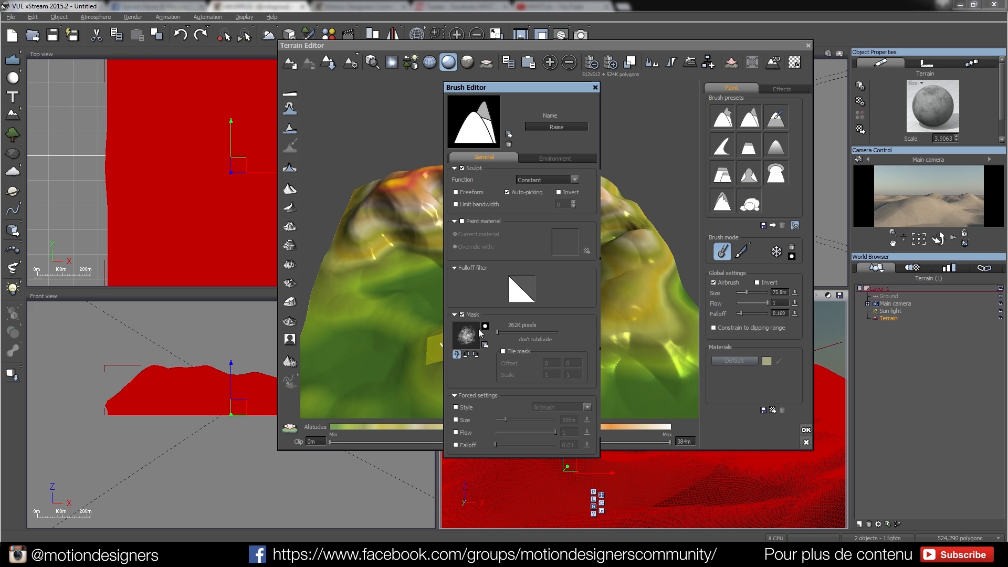
pyautogui.click(485, 345)
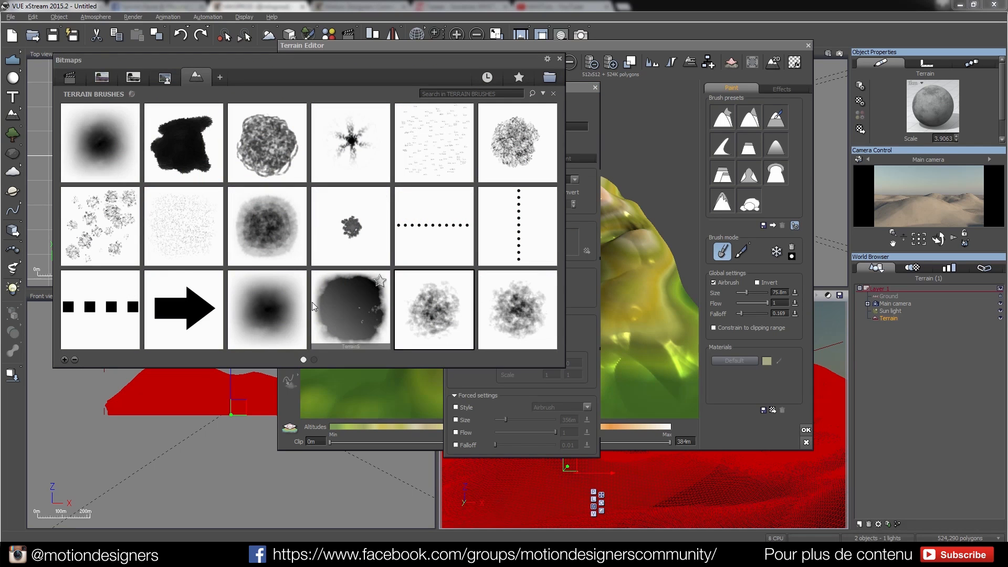
pyautogui.doubleClick(430, 314)
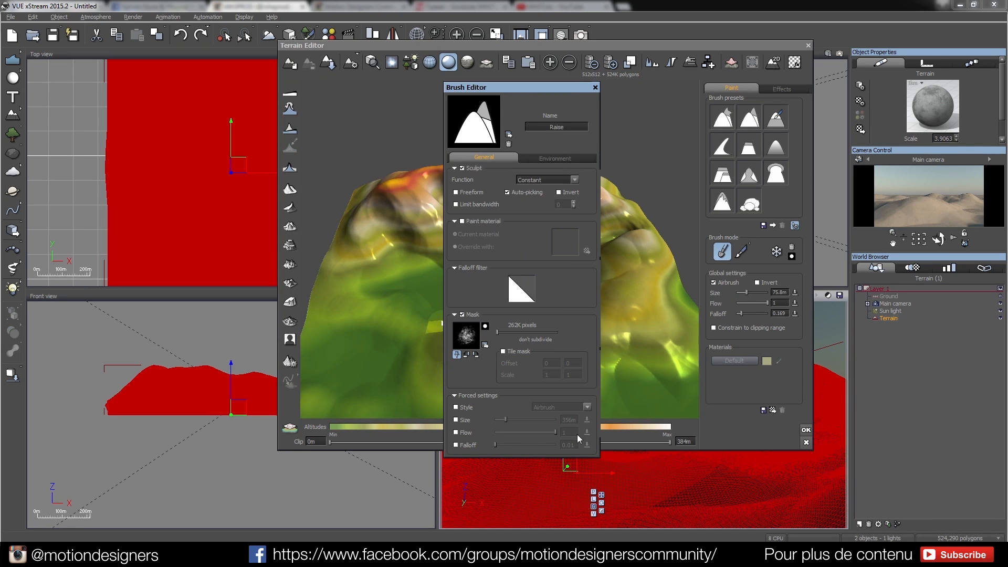
pyautogui.click(595, 87)
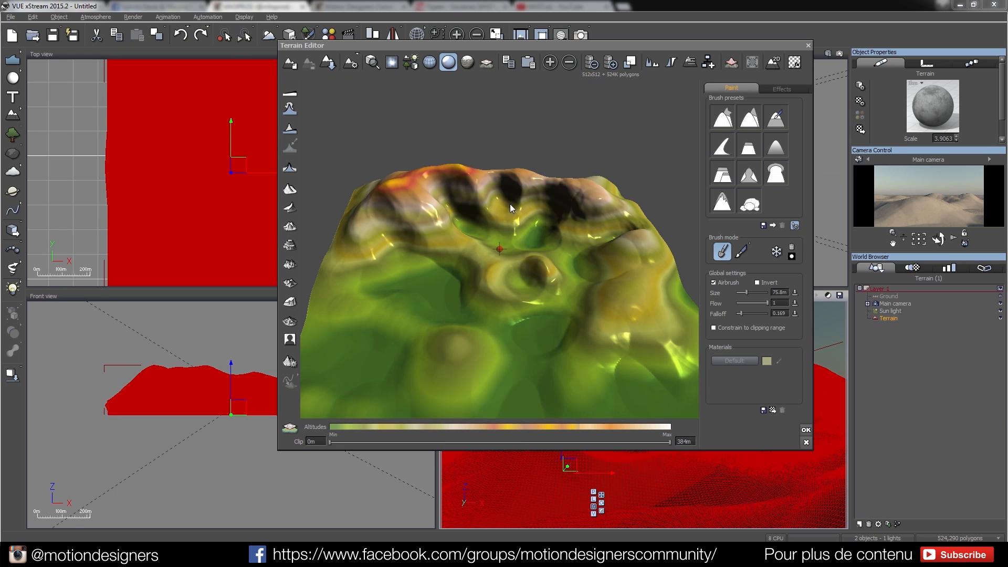
# Double the terrain resolution to 1024x1024, accept the polygon warning, and set the masked Raise brush to 124 m with a flow of 0.614.
pyautogui.click(609, 62)
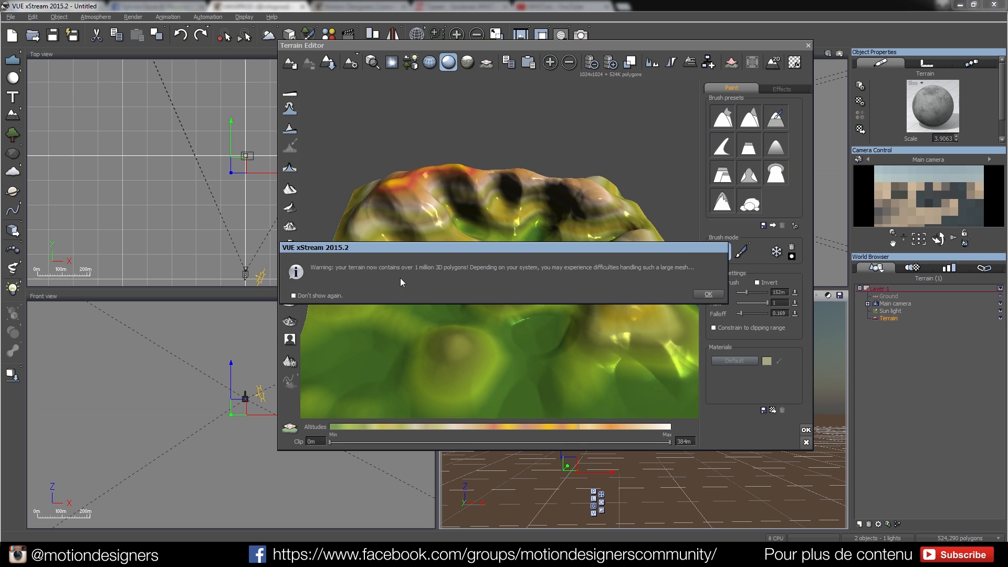
pyautogui.click(709, 295)
pyautogui.moveTo(550, 210); pyautogui.dragTo(534, 211)
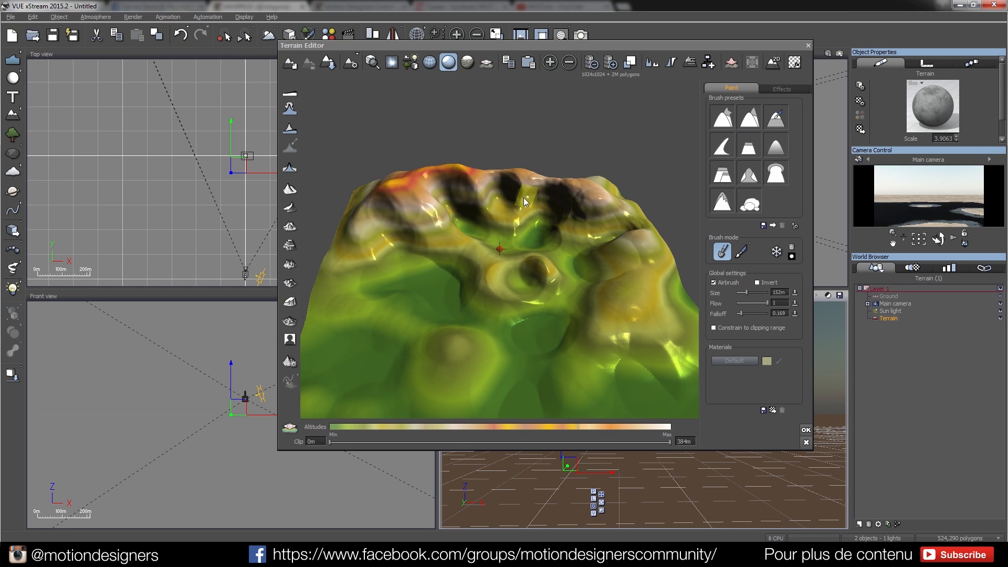
pyautogui.scroll(3, 524, 198)
pyautogui.click(574, 297)
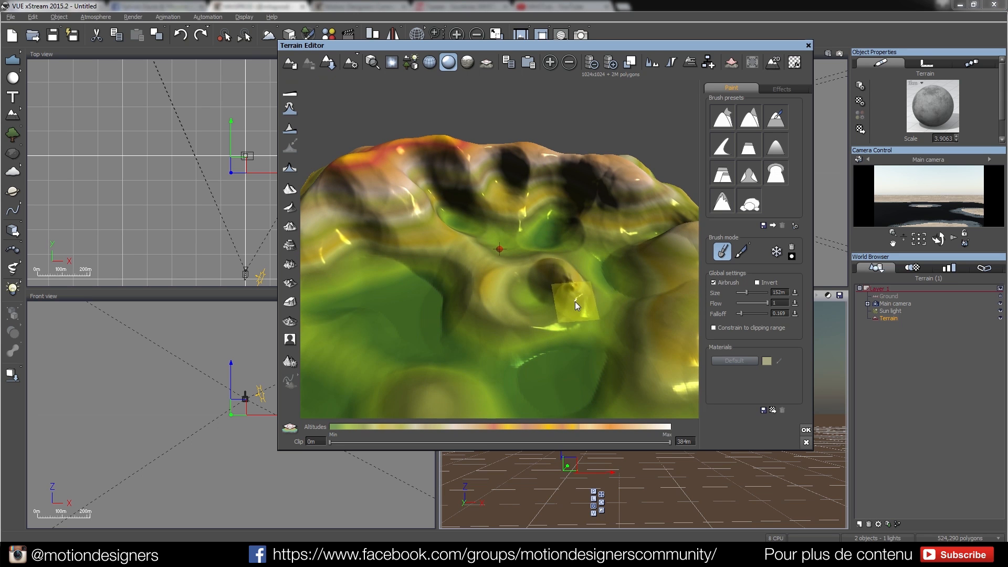
pyautogui.moveTo(746, 292); pyautogui.dragTo(754, 303)
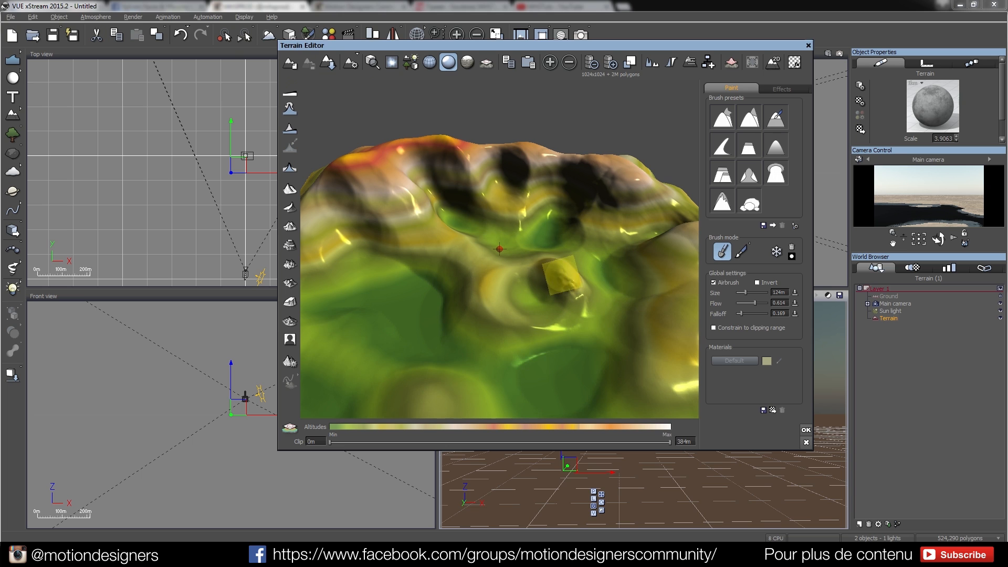
# Roughen the central crater's rim with the masked brush, undoing and redoing strokes to compare the result.
pyautogui.moveTo(602, 295)
pyautogui.mouseDown()
pyautogui.moveTo(582, 302)
pyautogui.moveTo(547, 266)
pyautogui.moveTo(546, 281)
pyautogui.moveTo(570, 287)
pyautogui.moveTo(580, 277)
pyautogui.mouseUp()
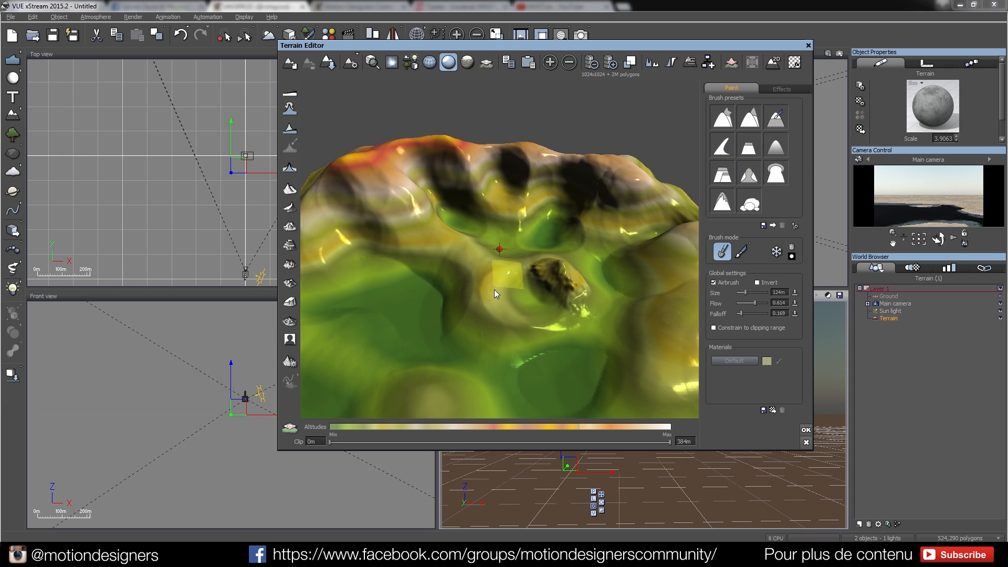
pyautogui.hotkey('ctrl', 'z')
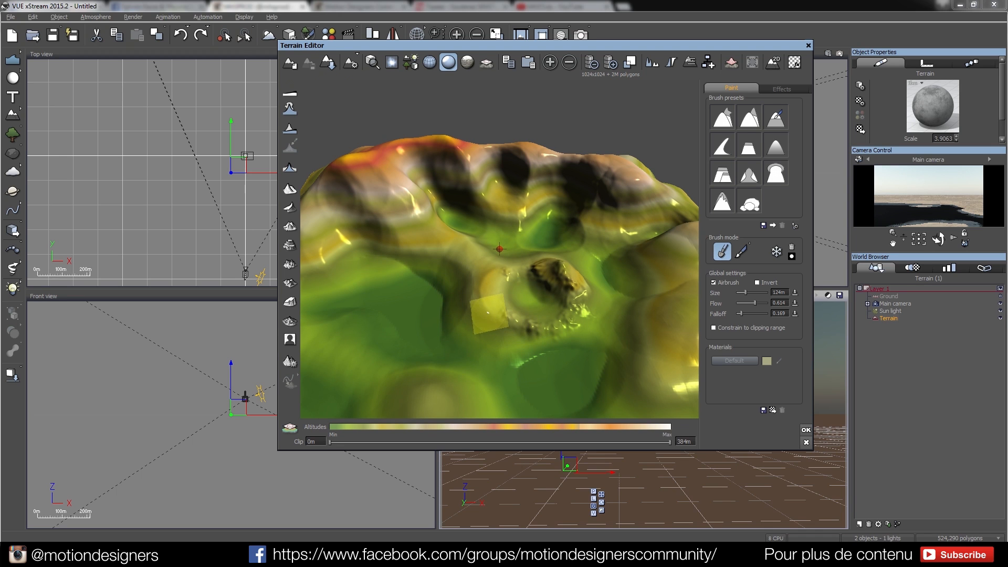
pyautogui.hotkey('ctrl', 'y')
pyautogui.hotkey('ctrl', 'z')
pyautogui.hotkey('ctrl', 'y')
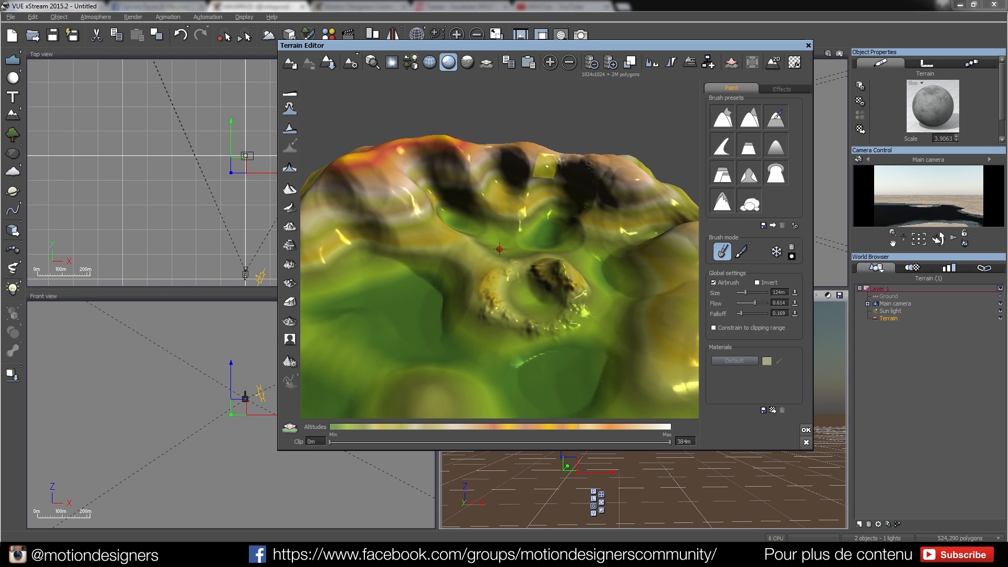
# Paint rocky detail along the slopes and hollows of the far ridge with the 124 m masked brush, undoing unwanted strokes.
pyautogui.hotkey('ctrl', 'z')
pyautogui.click(606, 223)
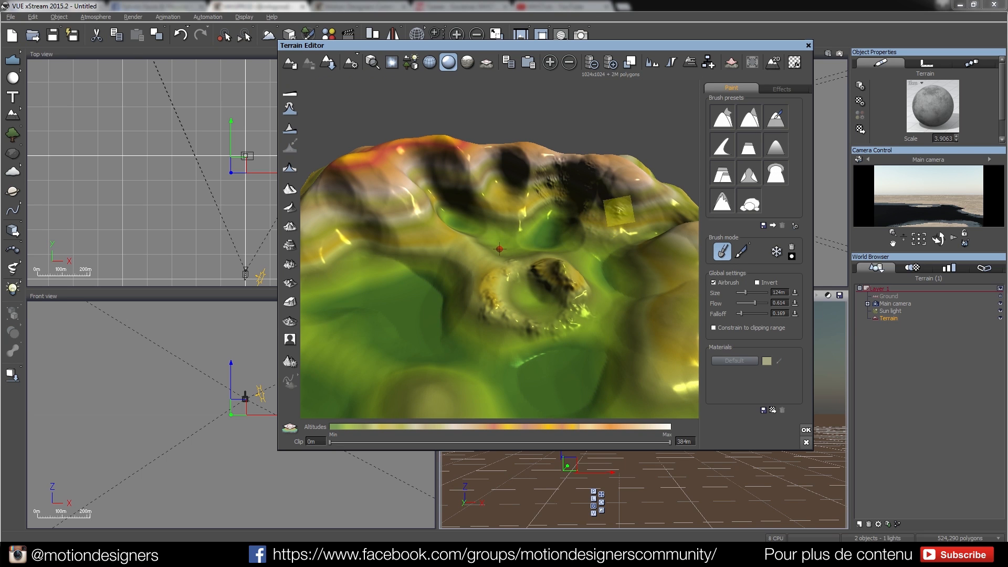
pyautogui.hotkey('ctrl', 'z')
pyautogui.click(613, 241)
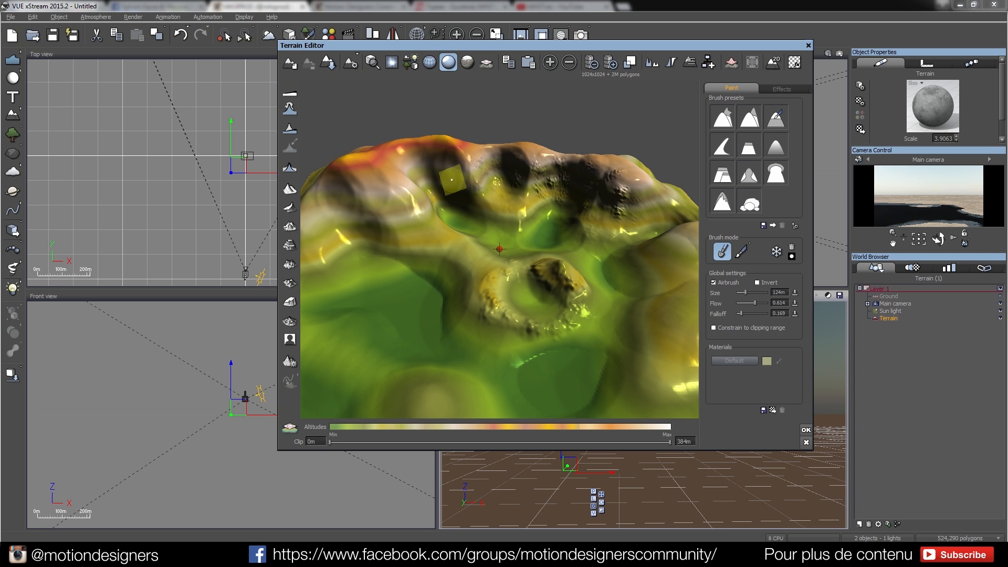
pyautogui.moveTo(493, 219); pyautogui.dragTo(471, 211, button='right')
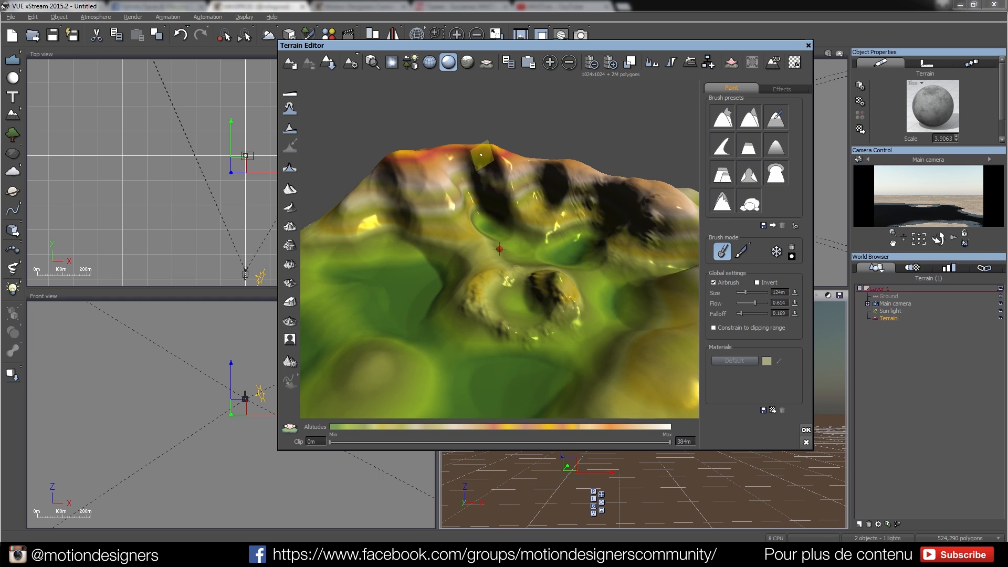
pyautogui.moveTo(483, 222); pyautogui.dragTo(444, 217, button='right')
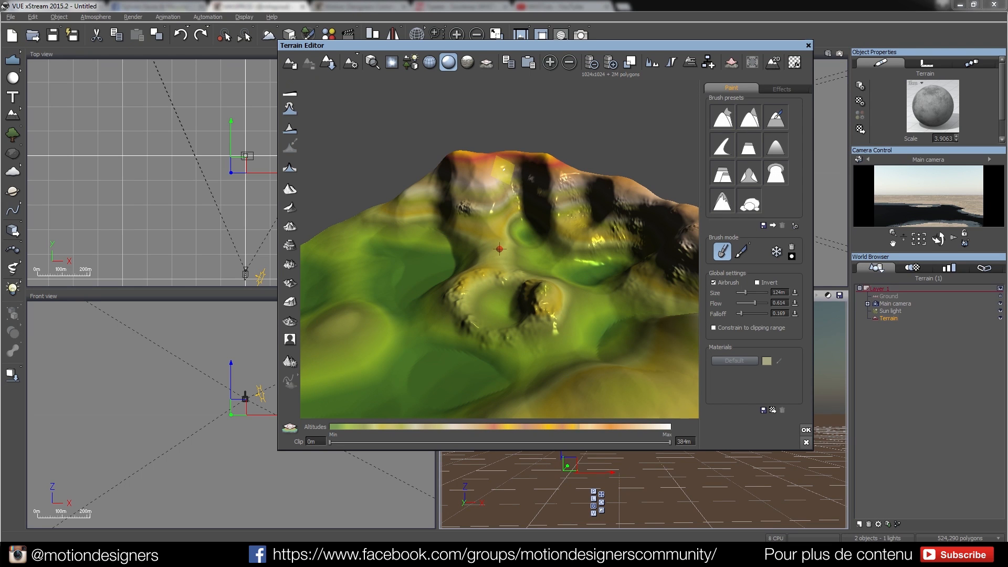
pyautogui.moveTo(506, 176); pyautogui.dragTo(500, 197)
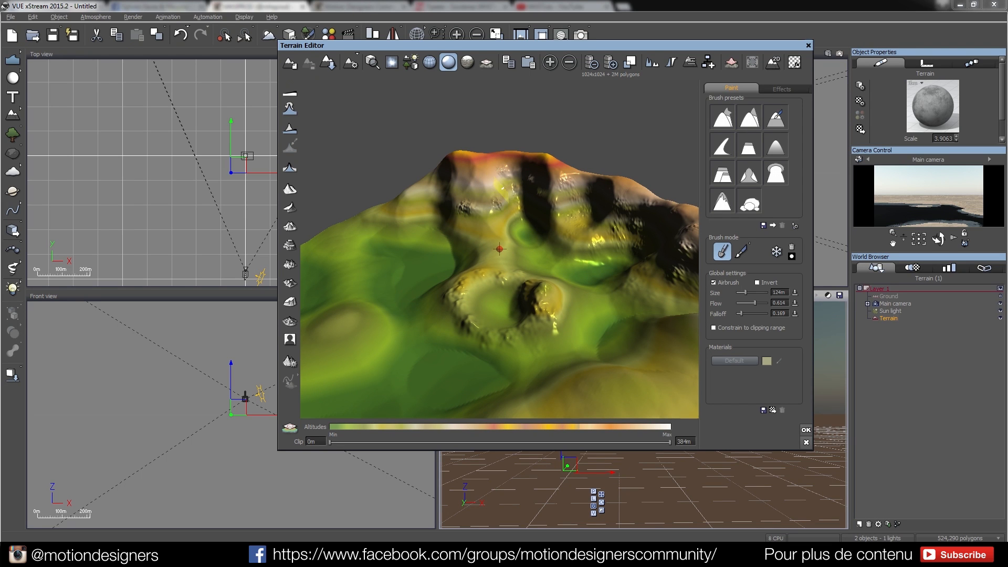
# Invert the masked brush and carve rough detail around the central crater and its floor, undoing an unwanted stroke.
pyautogui.moveTo(495, 220); pyautogui.dragTo(594, 231, button='right')
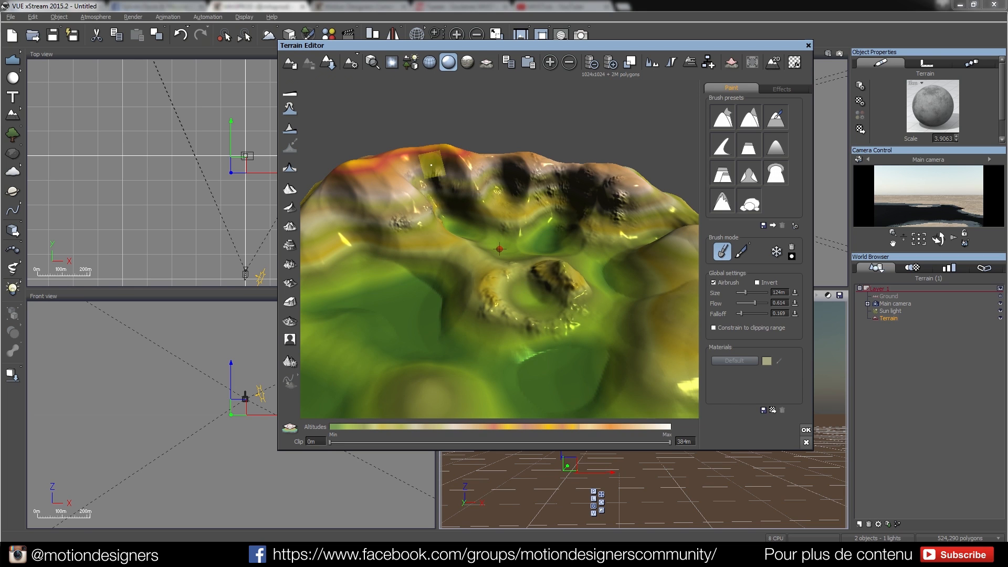
pyautogui.moveTo(528, 254); pyautogui.dragTo(591, 249, button='right')
pyautogui.click(757, 283)
pyautogui.moveTo(577, 202)
pyautogui.mouseDown()
pyautogui.moveTo(593, 200)
pyautogui.moveTo(574, 189)
pyautogui.moveTo(589, 321)
pyautogui.moveTo(595, 313)
pyautogui.mouseUp()
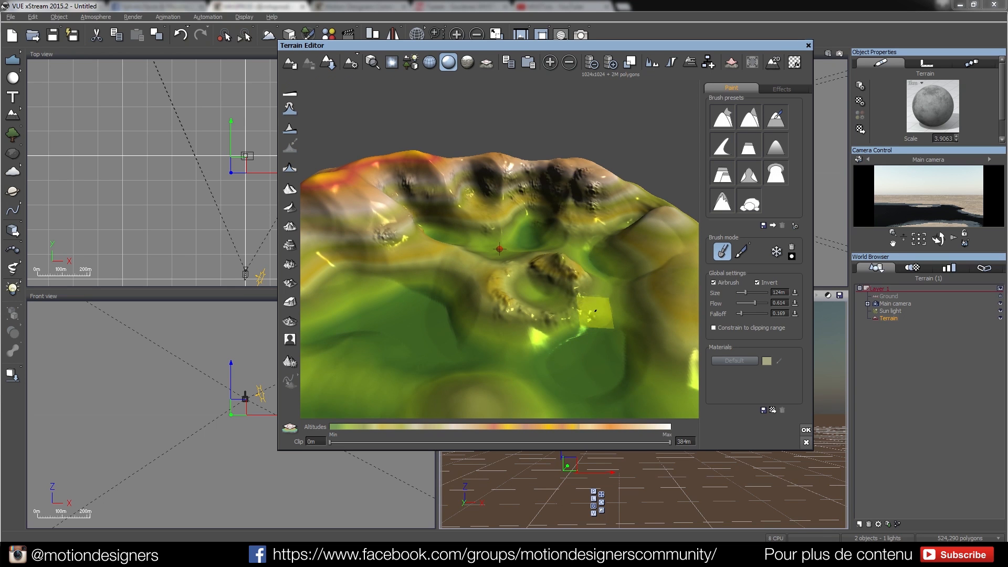
pyautogui.hotkey('ctrl', 'z')
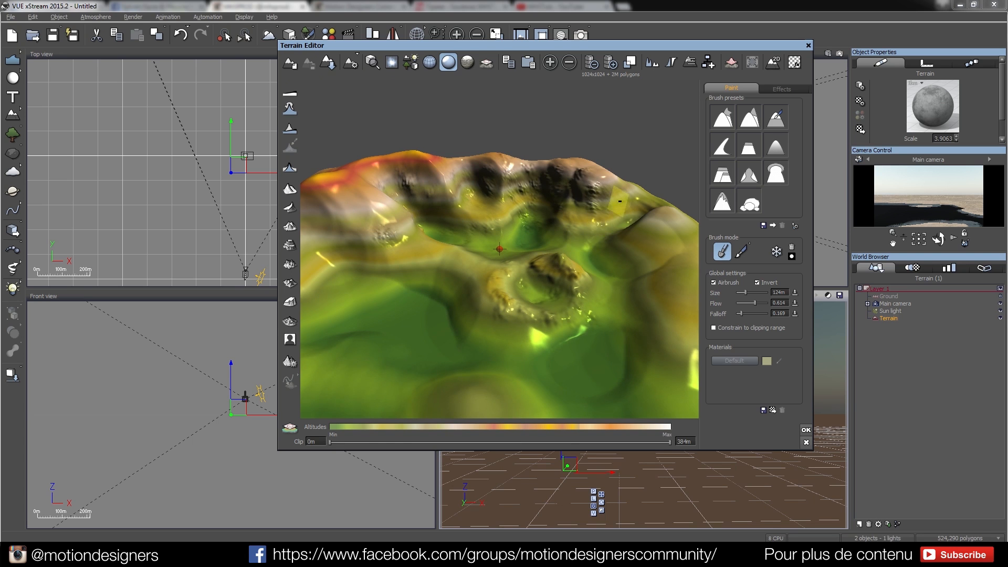
# Apply the terrain edits, render the main camera view, and accept the gamma notice and default post-render options.
pyautogui.click(805, 429)
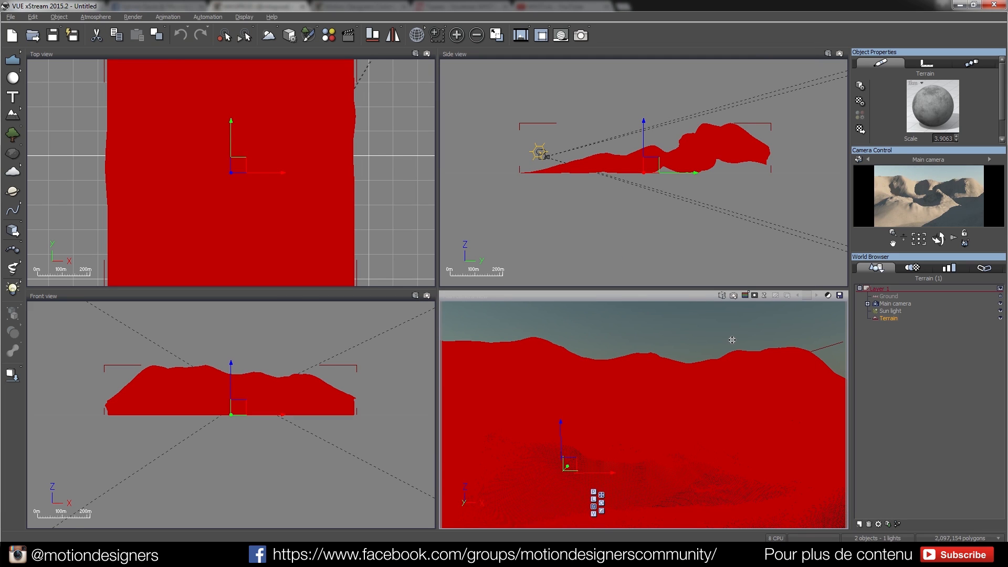
pyautogui.click(733, 295)
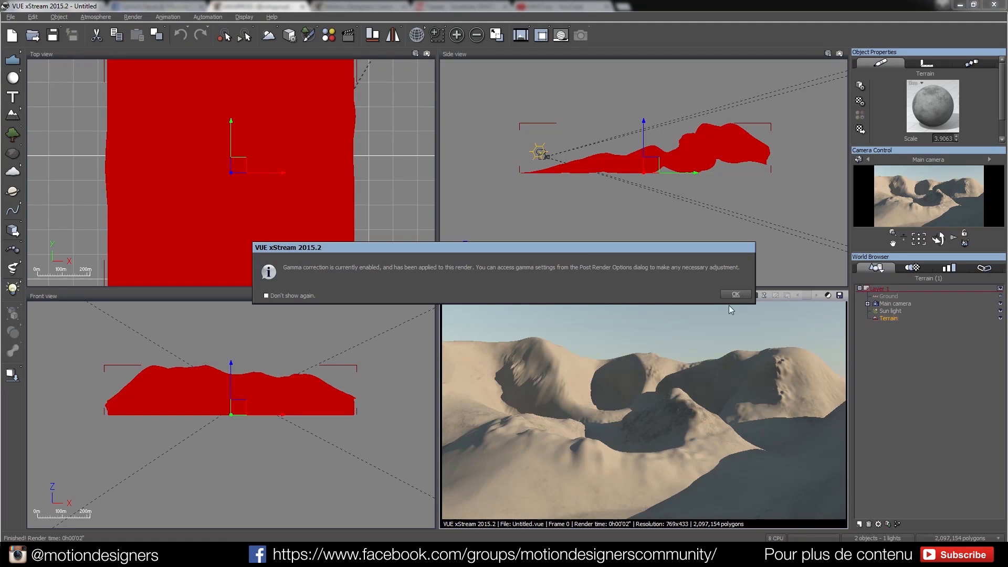
pyautogui.click(735, 295)
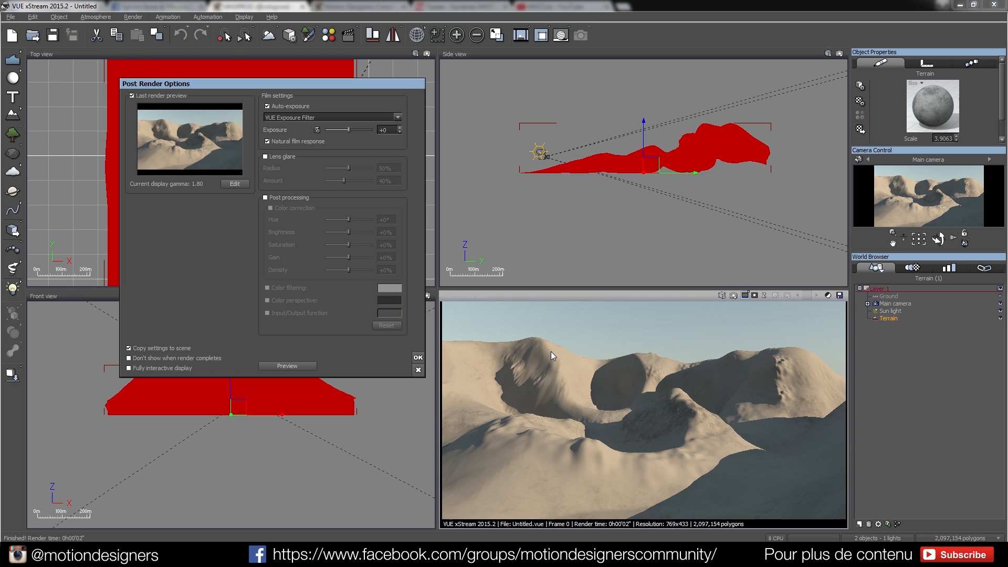
pyautogui.click(418, 357)
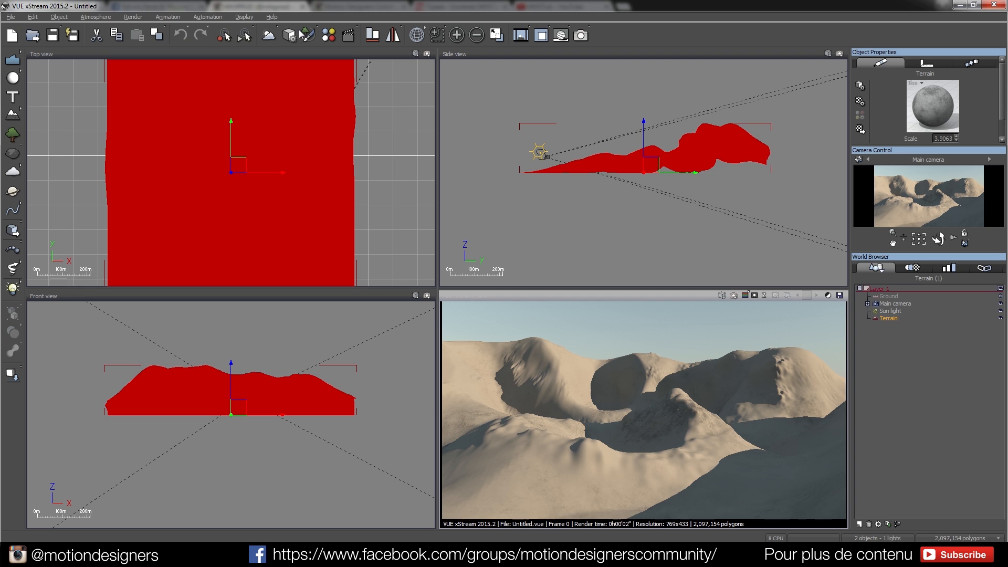
# Reopen the terrain for editing and convert it from a standard to a procedural terrain.
pyautogui.click(287, 38)
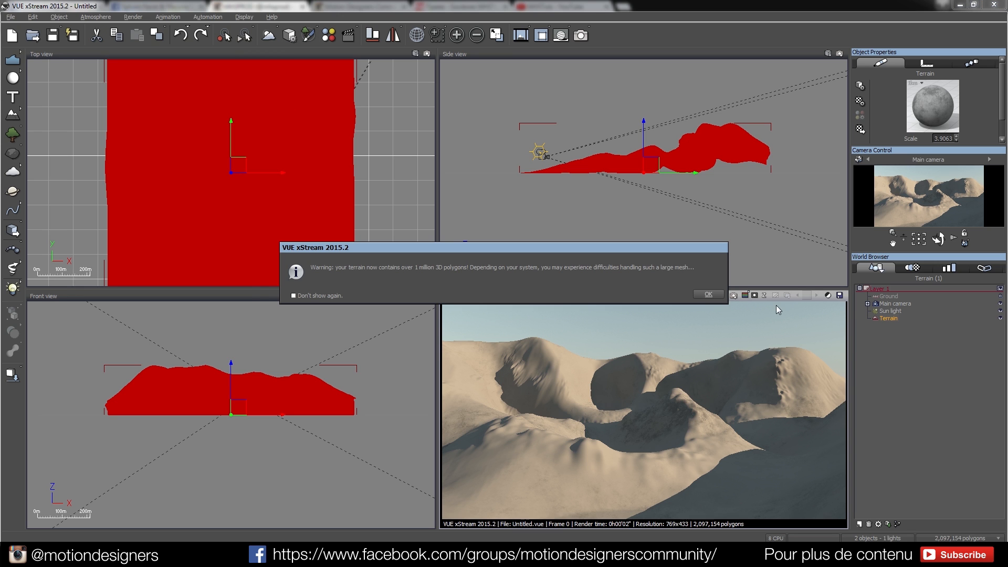
pyautogui.click(708, 294)
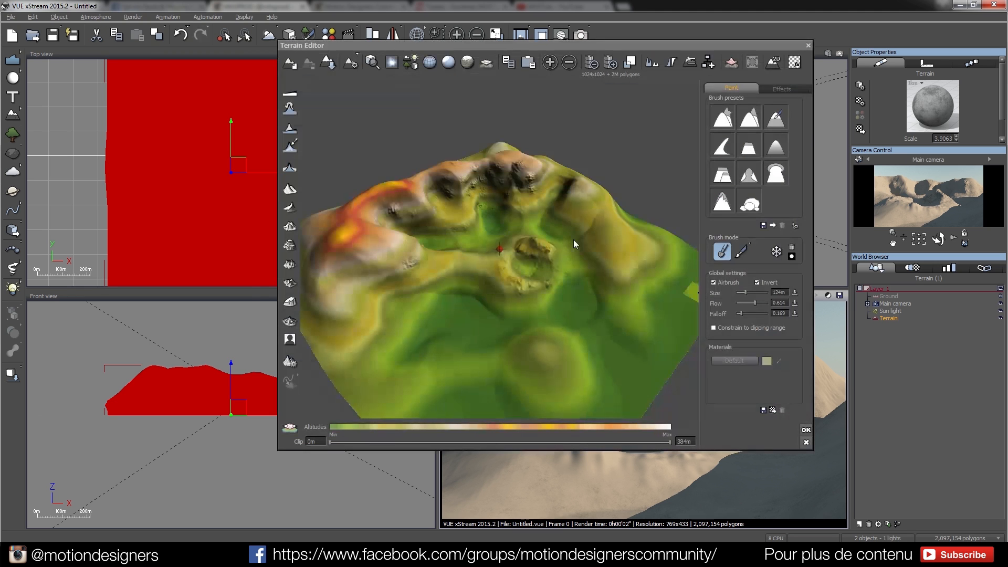
pyautogui.click(354, 64)
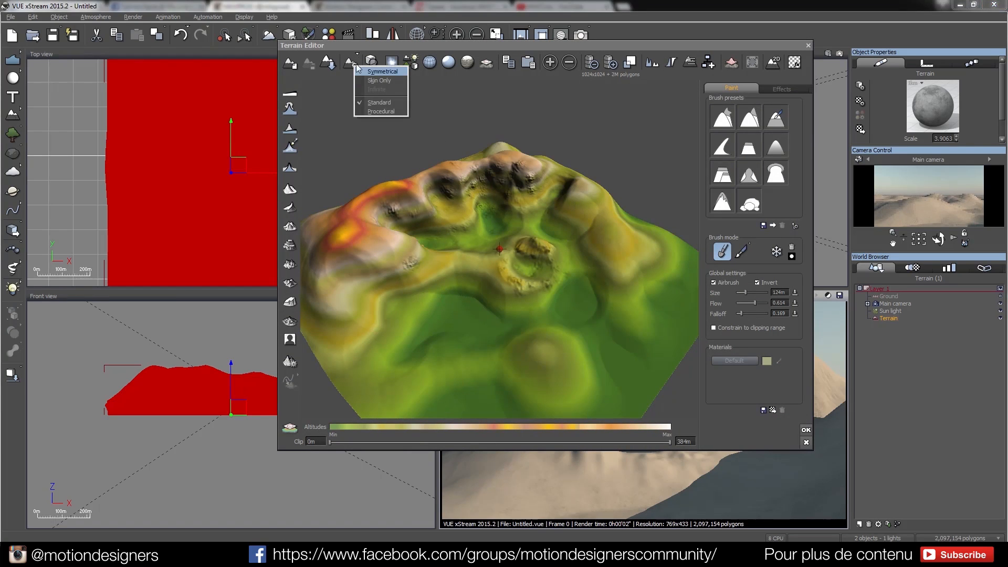
pyautogui.click(379, 113)
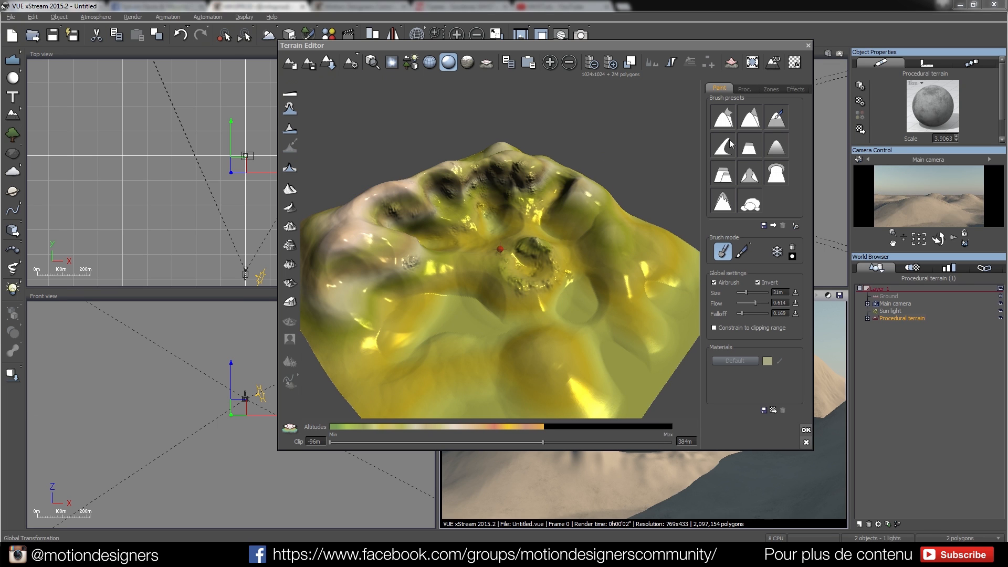
# Inspect the procedural terrain's shape and open its altitude production function for editing.
pyautogui.click(747, 88)
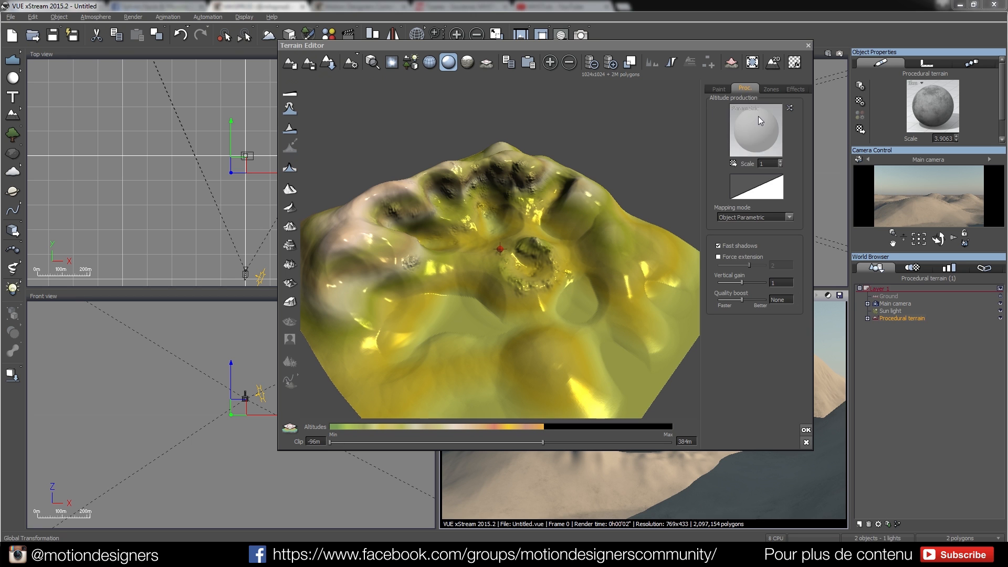
pyautogui.moveTo(512, 272)
pyautogui.mouseDown()
pyautogui.moveTo(445, 229)
pyautogui.moveTo(430, 250)
pyautogui.moveTo(405, 251)
pyautogui.moveTo(448, 239)
pyautogui.mouseUp()
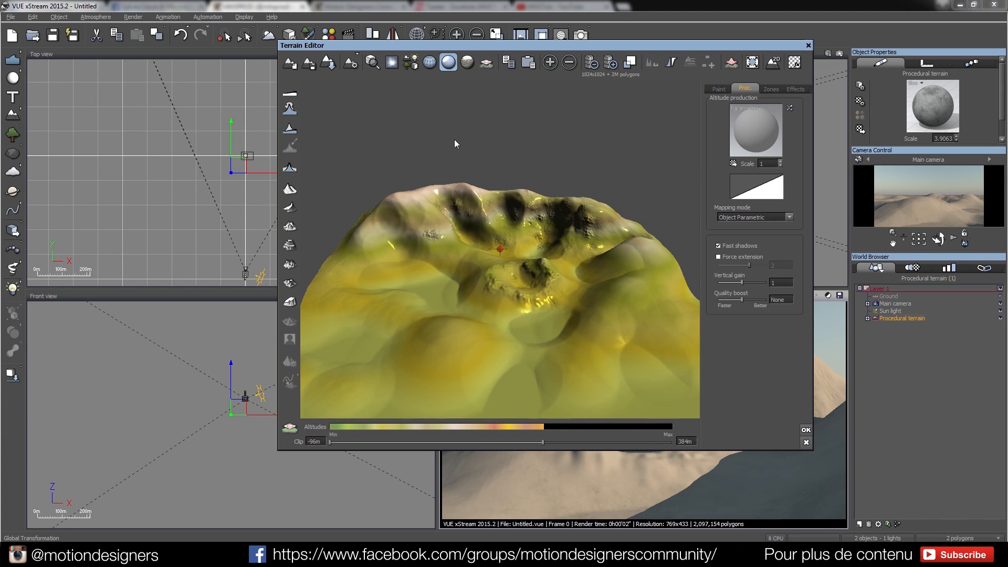
pyautogui.moveTo(472, 253); pyautogui.dragTo(495, 267, button='right')
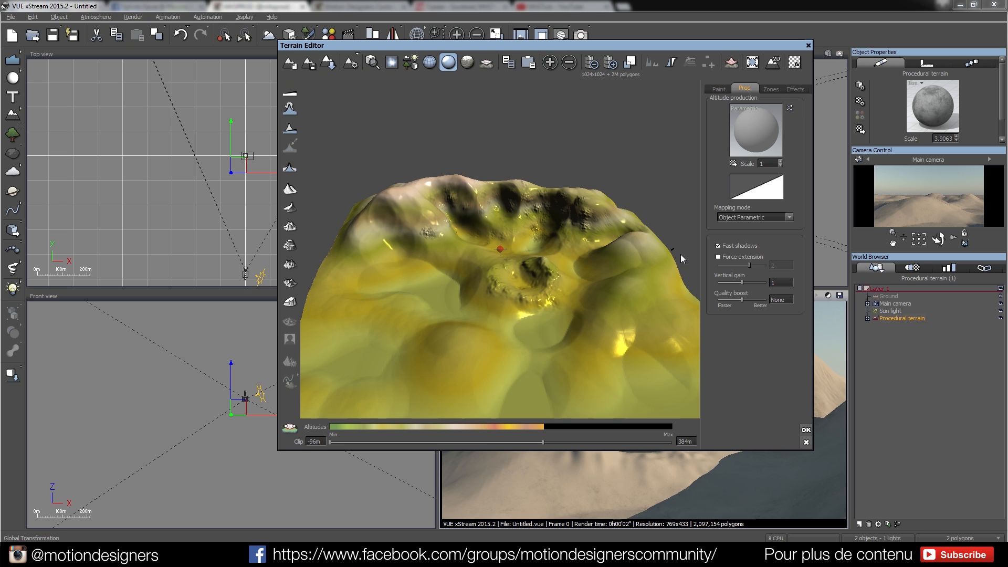
pyautogui.rightClick(755, 137)
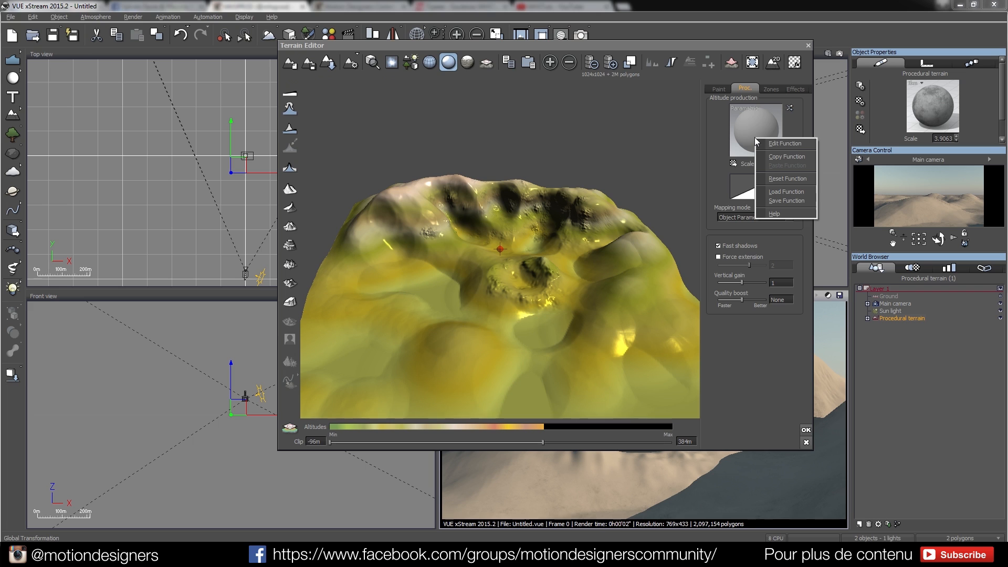
pyautogui.click(771, 143)
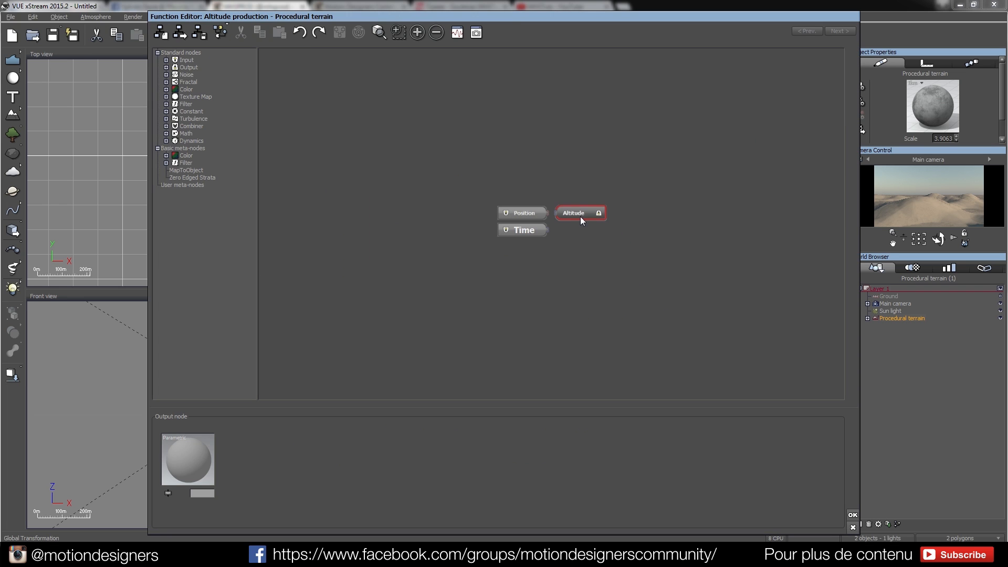
# Spread out the function nodes and add a Terrain Fractal node connected between the Position input and the Altitude output.
pyautogui.moveTo(581, 217); pyautogui.dragTo(644, 212)
pyautogui.moveTo(524, 215); pyautogui.dragTo(503, 198)
pyautogui.moveTo(625, 214); pyautogui.dragTo(641, 221)
pyautogui.rightClick(558, 212)
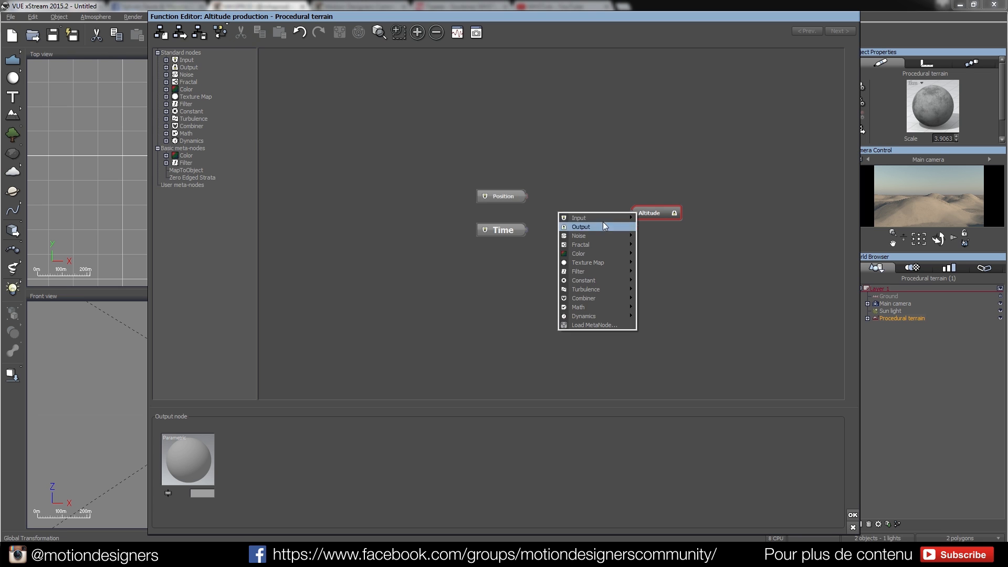
pyautogui.moveTo(607, 246)
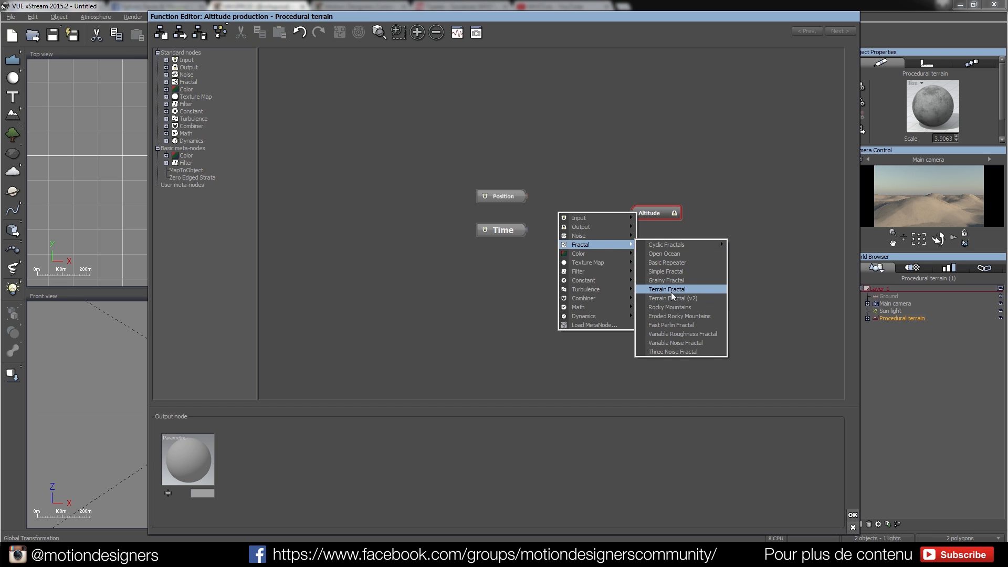
pyautogui.click(669, 290)
pyautogui.moveTo(593, 196); pyautogui.dragTo(601, 159)
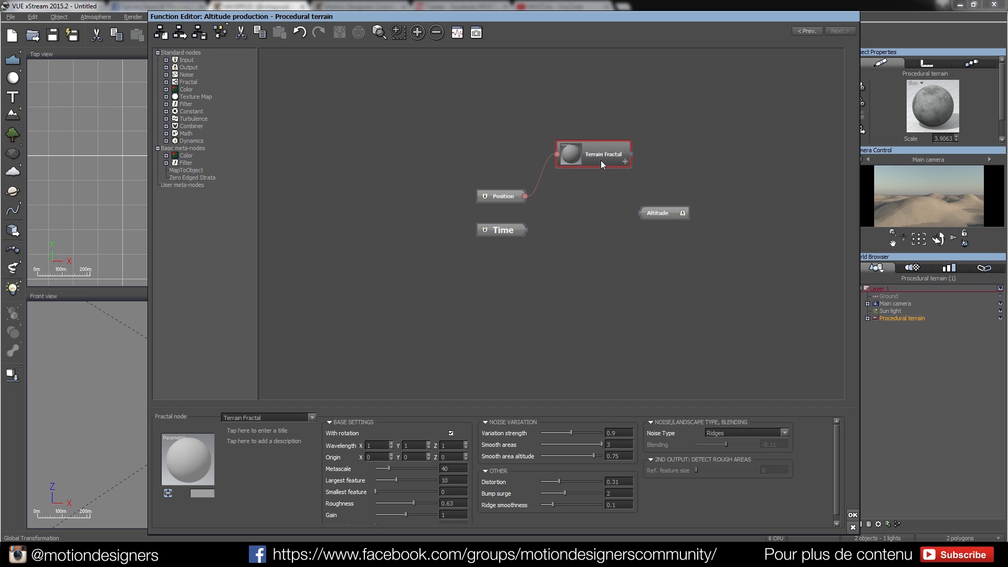
pyautogui.moveTo(499, 200); pyautogui.dragTo(455, 152)
pyautogui.moveTo(592, 165); pyautogui.dragTo(641, 214)
# Set both the metascale and the largest feature of the Terrain Fractal node to 8.
pyautogui.doubleClick(453, 468)
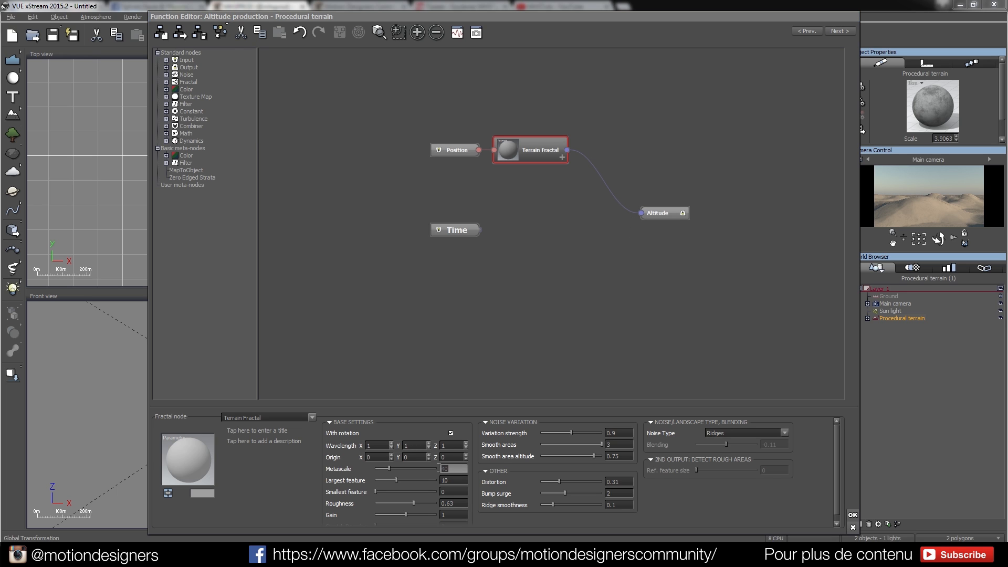
pyautogui.write('10')
pyautogui.press('Return')
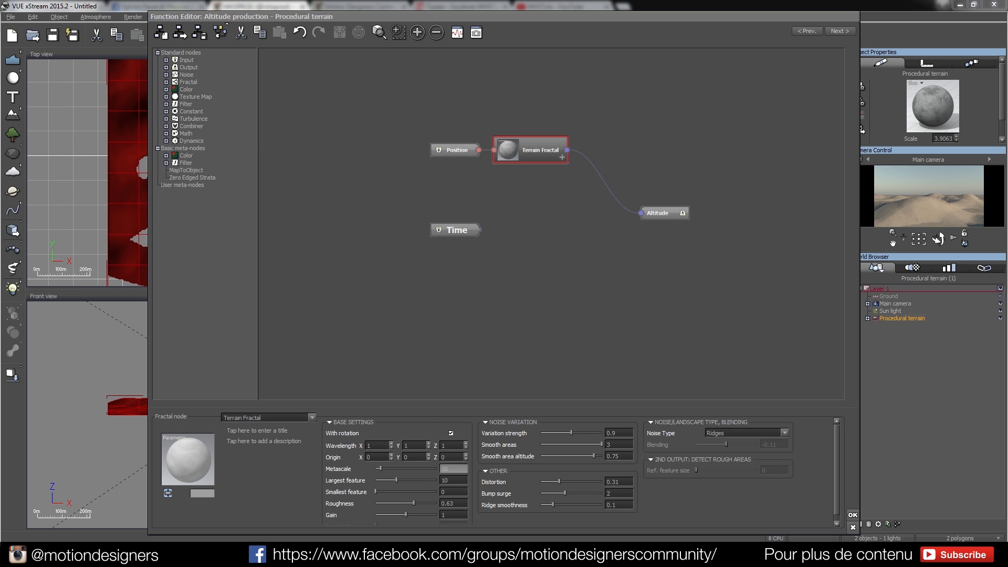
pyautogui.doubleClick(444, 480)
pyautogui.click(518, 367)
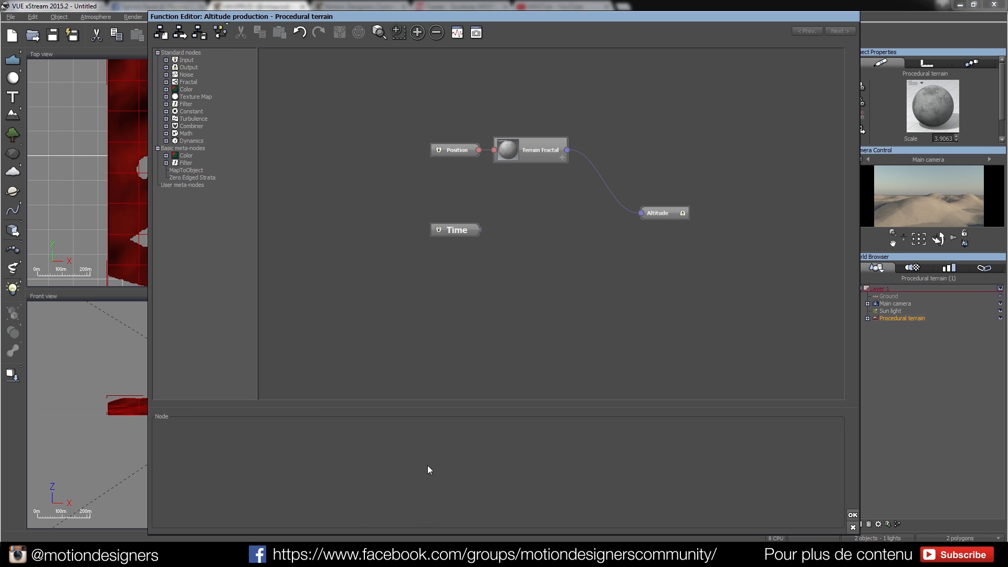
pyautogui.click(548, 157)
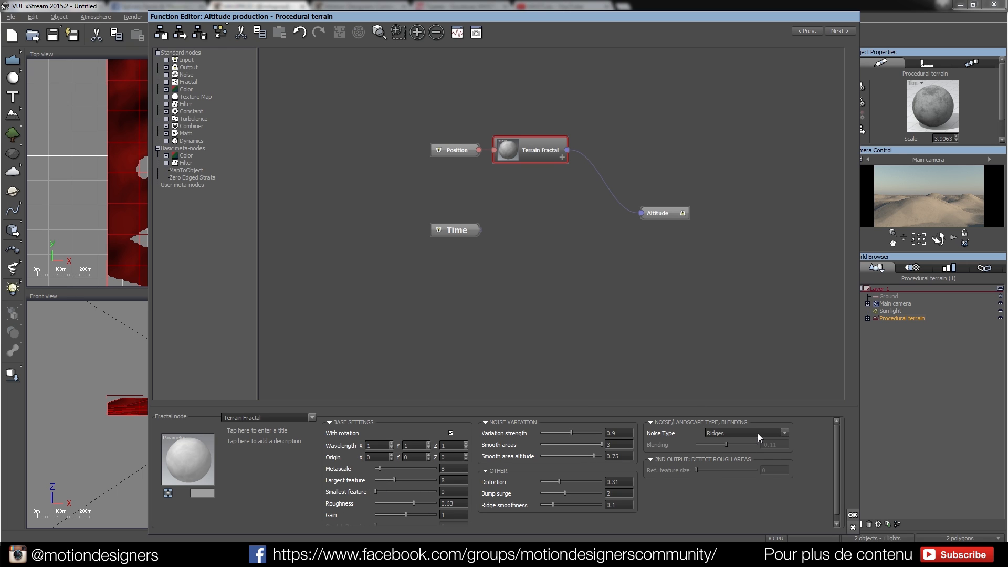
# Set the Terrain Fractal node's wavelength to 0.8 on X, Y and Z, and accept the altitude function.
pyautogui.doubleClick(379, 445)
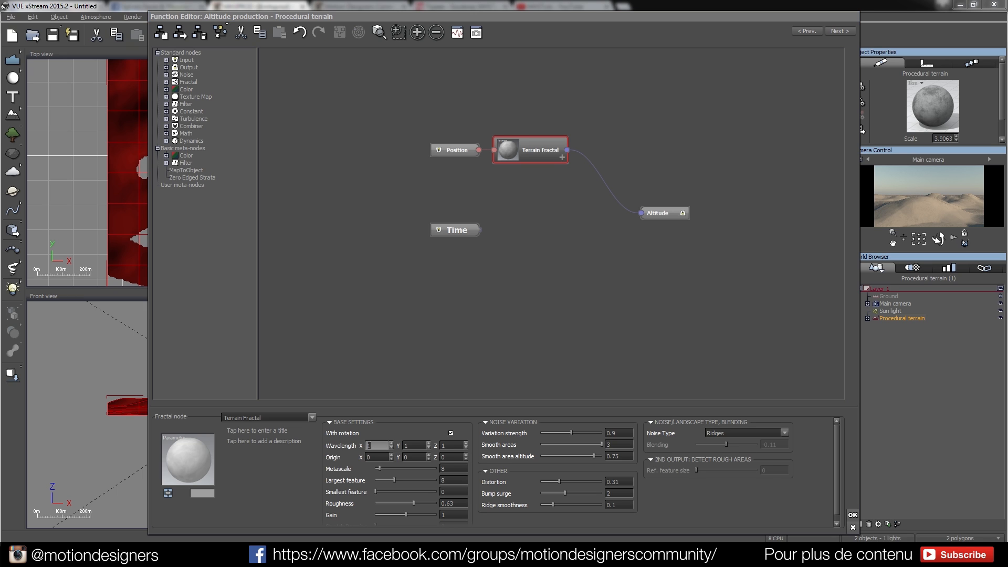
pyautogui.write('0.8')
pyautogui.doubleClick(409, 447)
pyautogui.write('0.')
pyautogui.doubleClick(443, 444)
pyautogui.write('0.8')
pyautogui.press('Return')
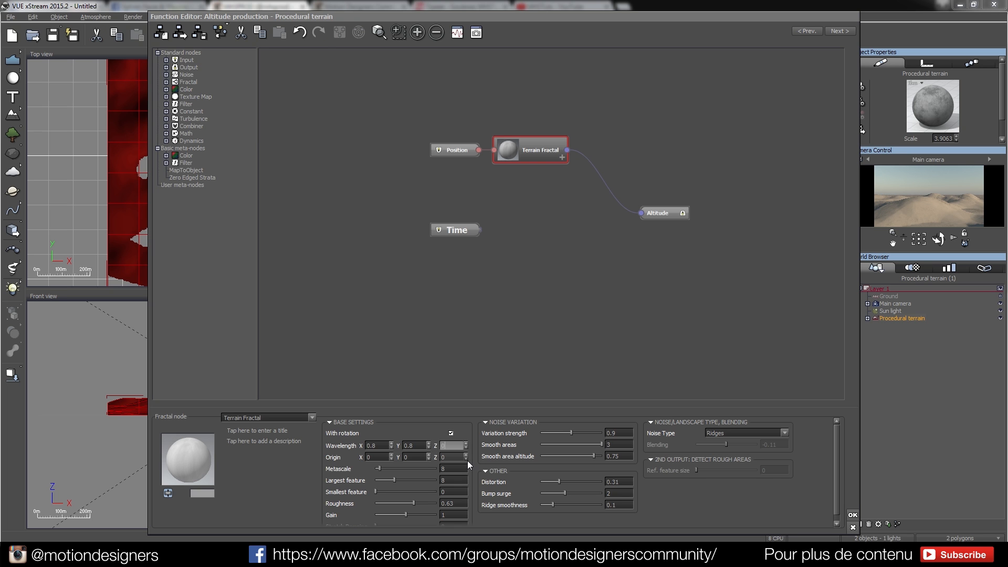
pyautogui.click(853, 515)
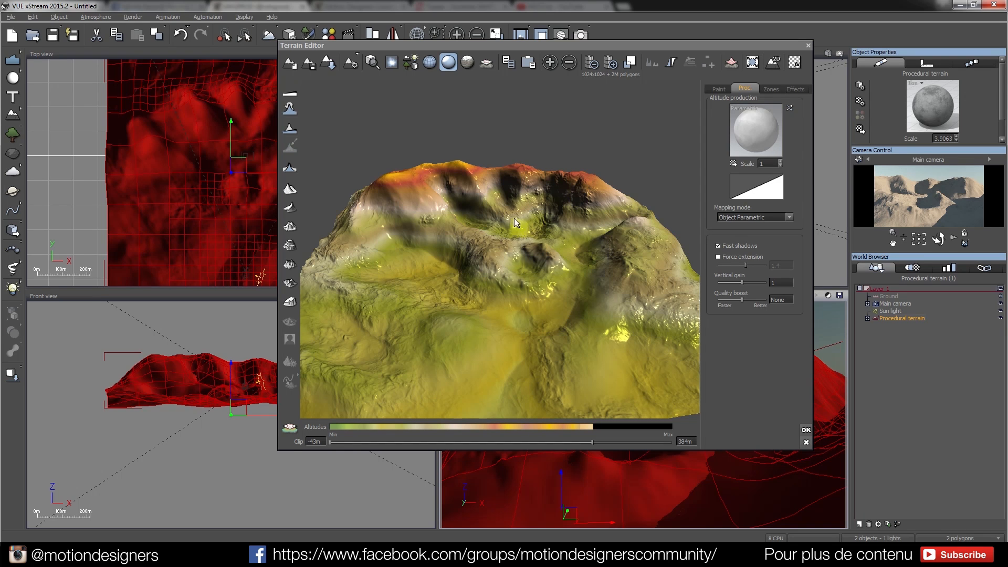
# Accept the terrain edits and render a quick preview from the main camera, keeping the default post-render options.
pyautogui.click(806, 430)
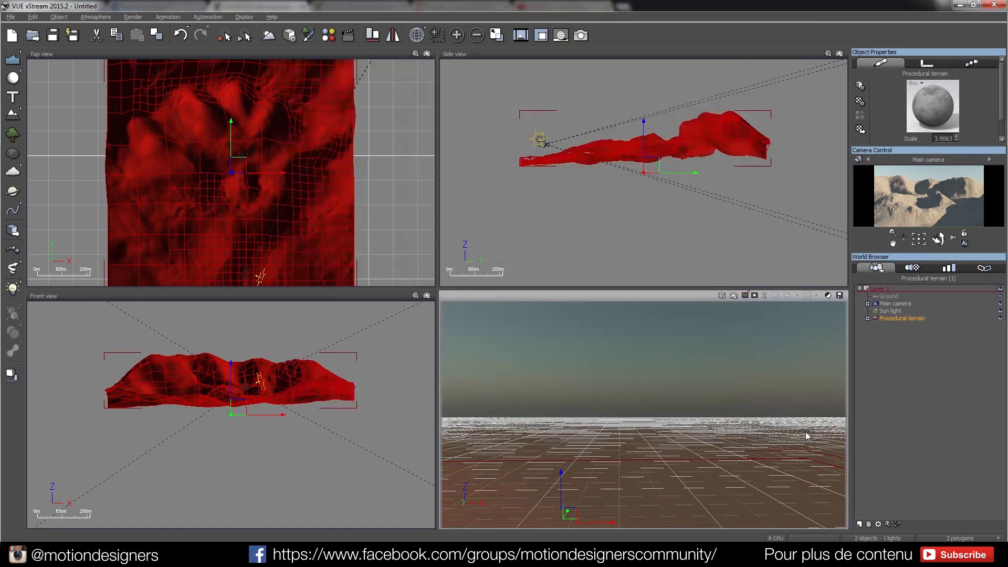
pyautogui.click(733, 296)
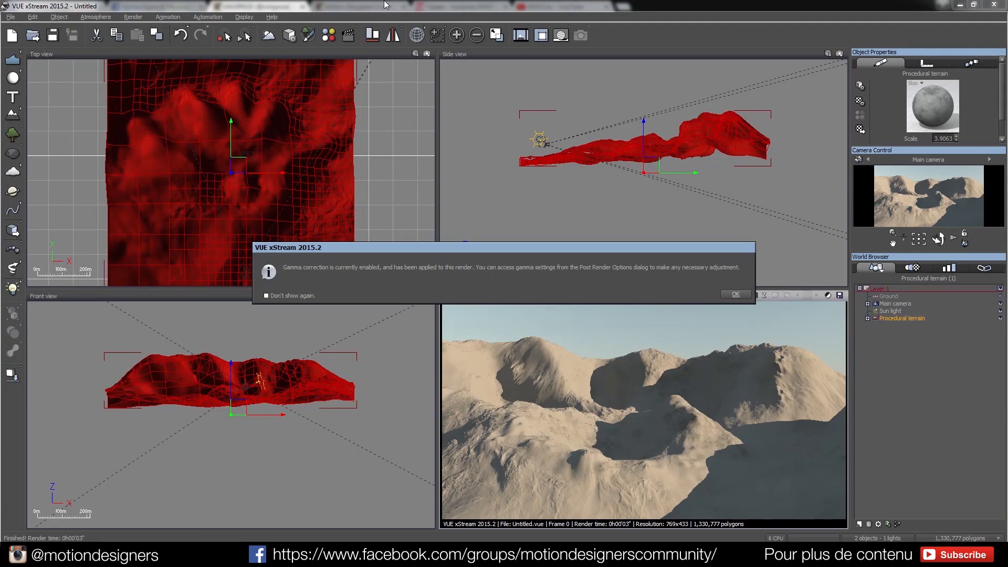
pyautogui.click(736, 295)
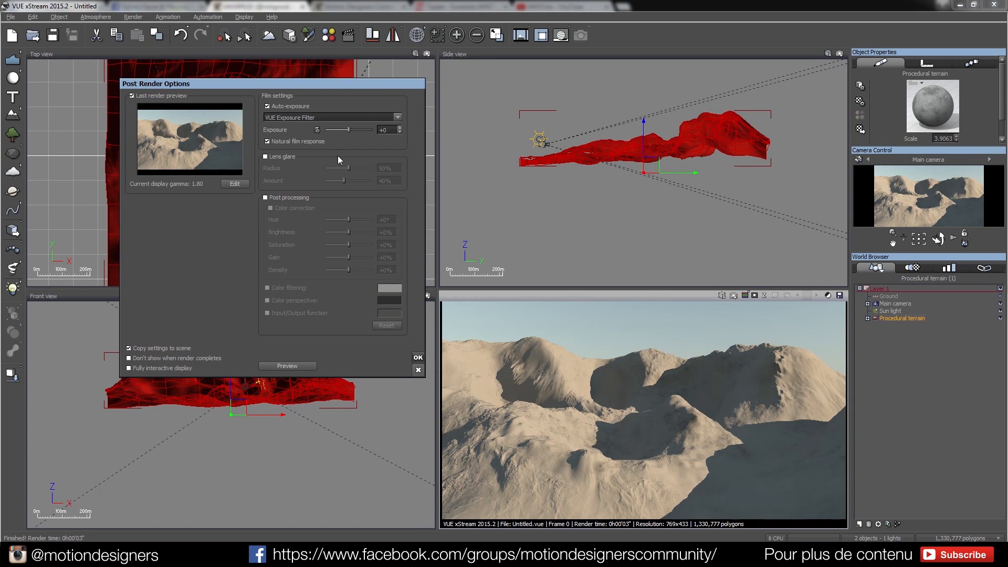
pyautogui.click(418, 359)
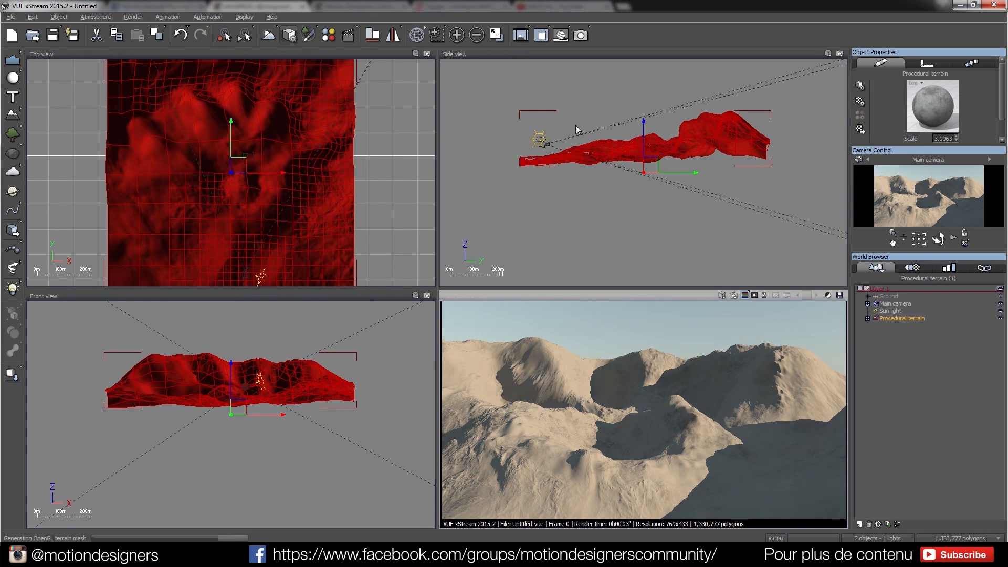
# Reopen the procedural terrain for editing and try to apply the Diffusive erosion effect to it.
pyautogui.click(297, 36)
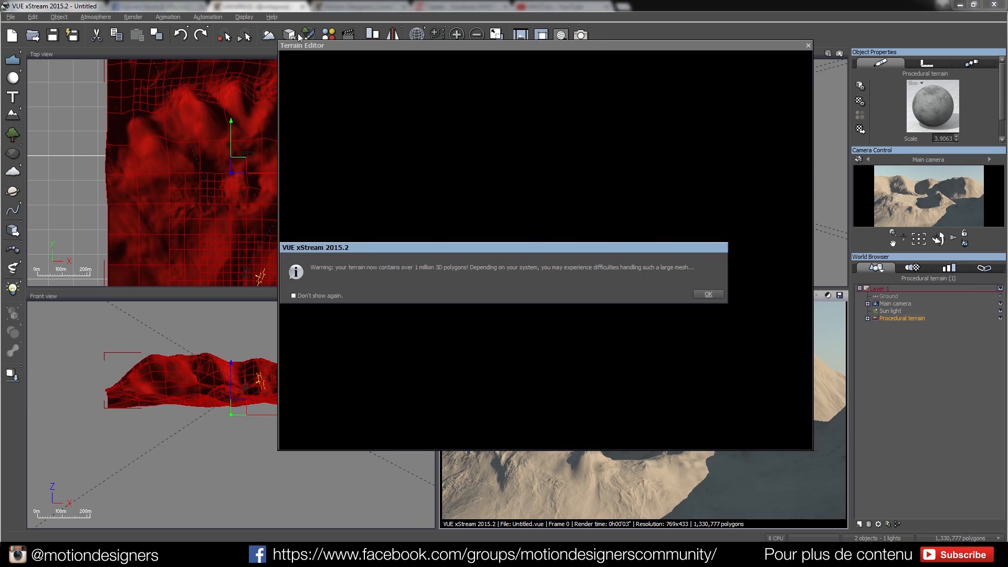
pyautogui.click(708, 294)
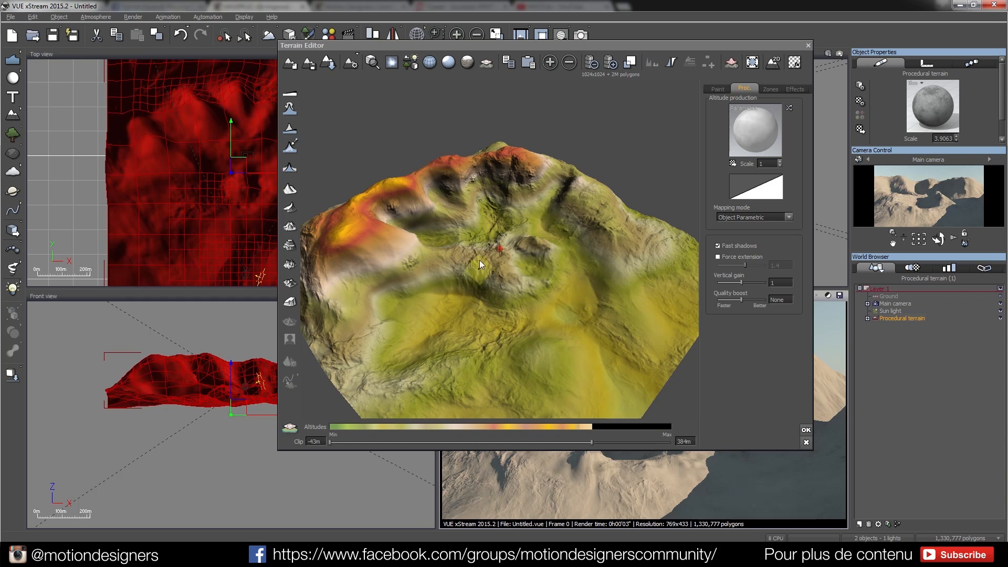
pyautogui.moveTo(599, 311); pyautogui.dragTo(525, 252)
pyautogui.click(796, 89)
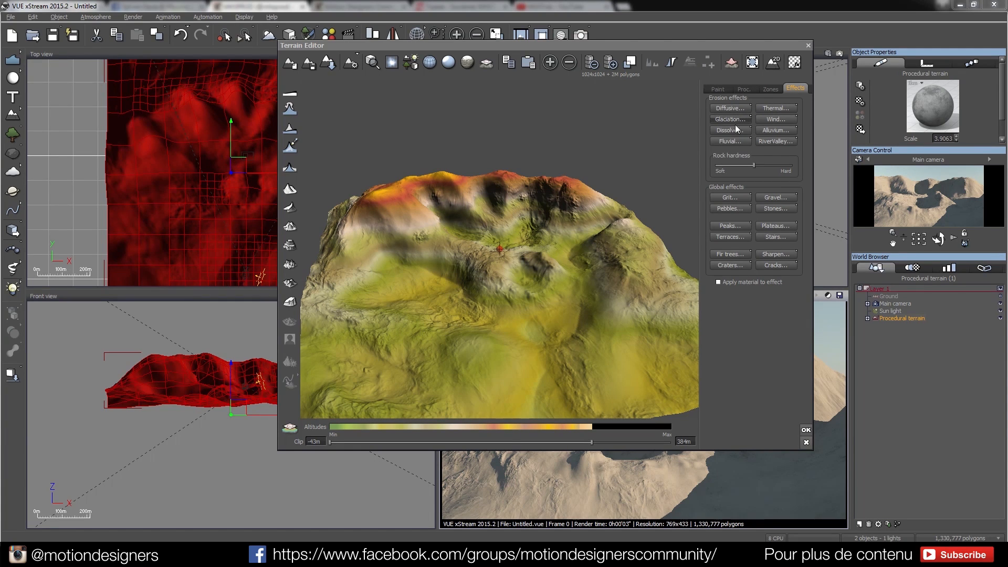
pyautogui.click(732, 109)
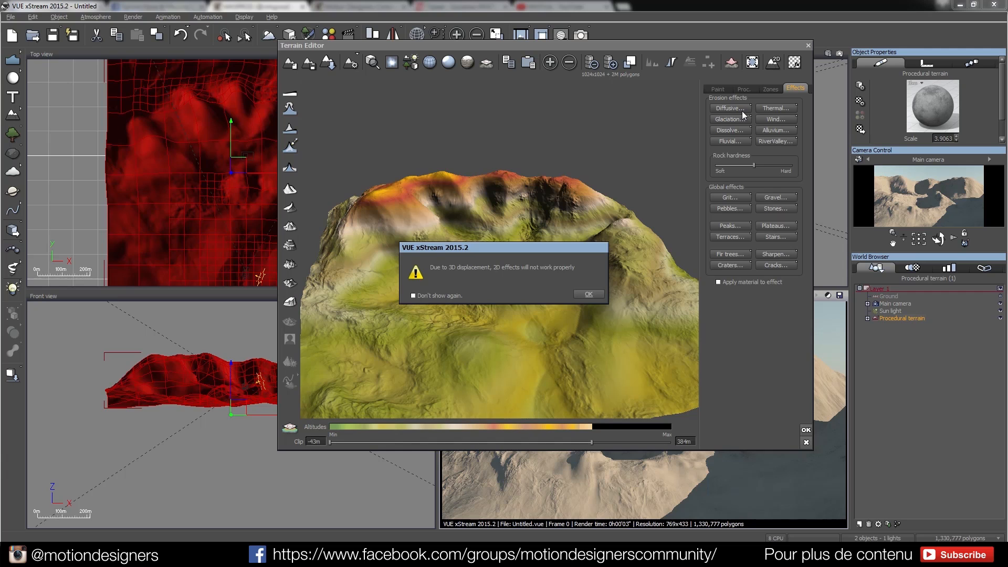
pyautogui.click(588, 295)
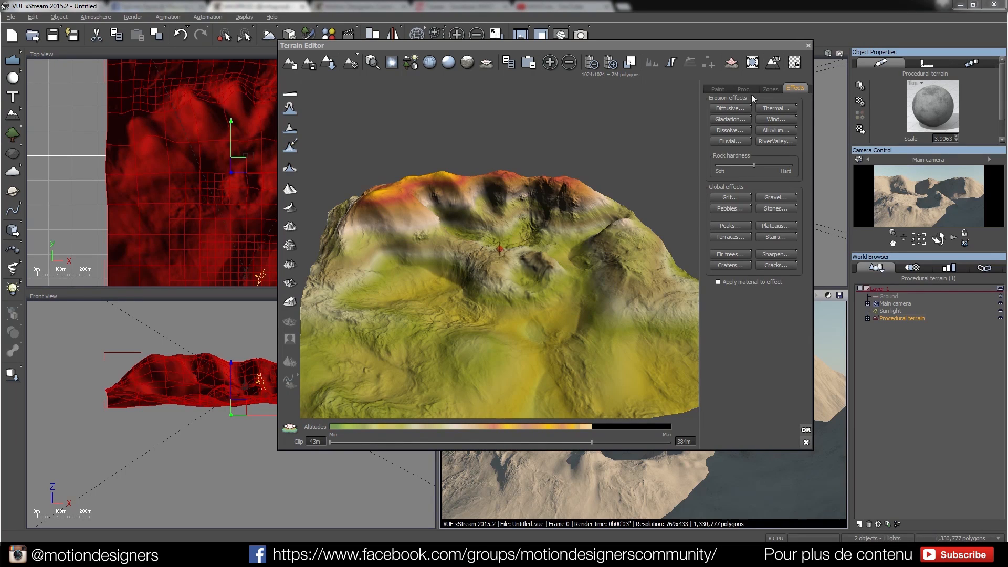
pyautogui.moveTo(528, 245); pyautogui.dragTo(688, 228)
pyautogui.click(724, 107)
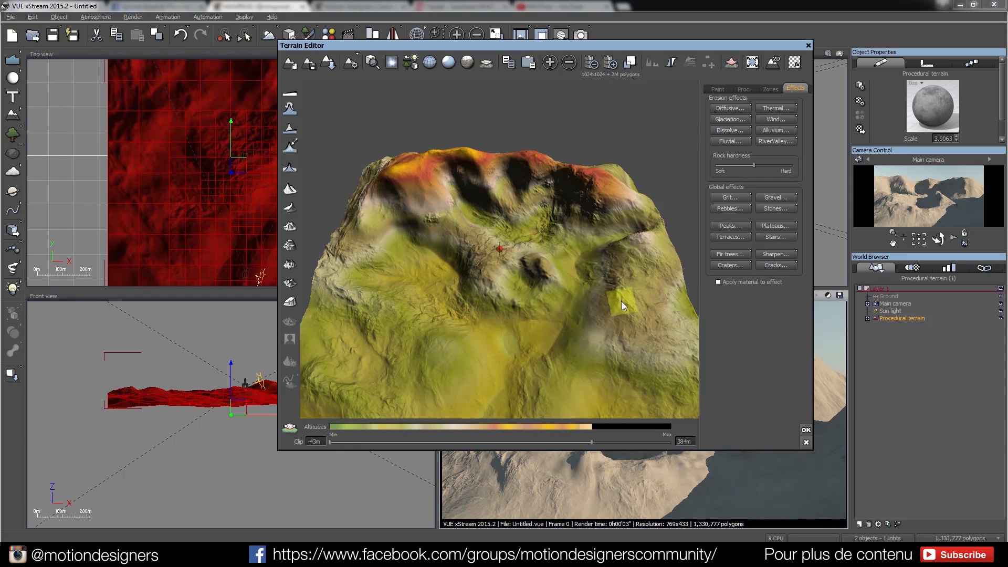
# Apply a rugged, rocky preset to the procedural terrain, check its relief from several angles, and accept the terrain.
pyautogui.click(717, 89)
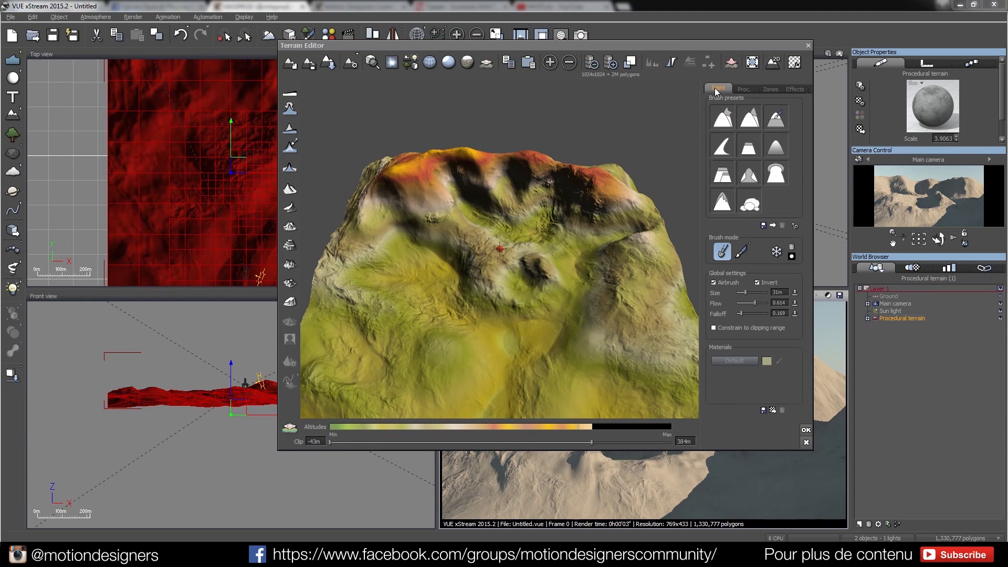
pyautogui.click(292, 247)
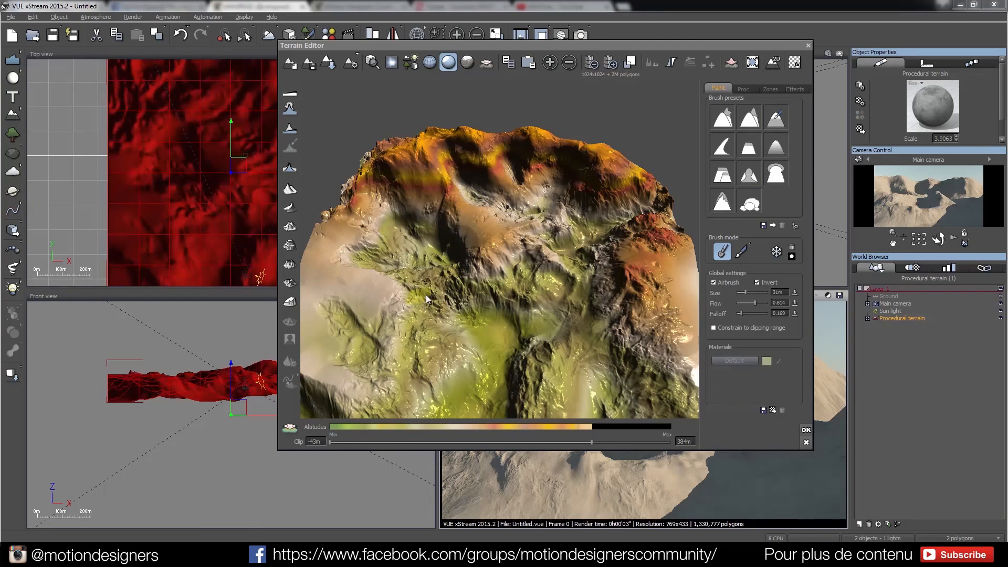
pyautogui.moveTo(553, 284); pyautogui.dragTo(542, 247, button='right')
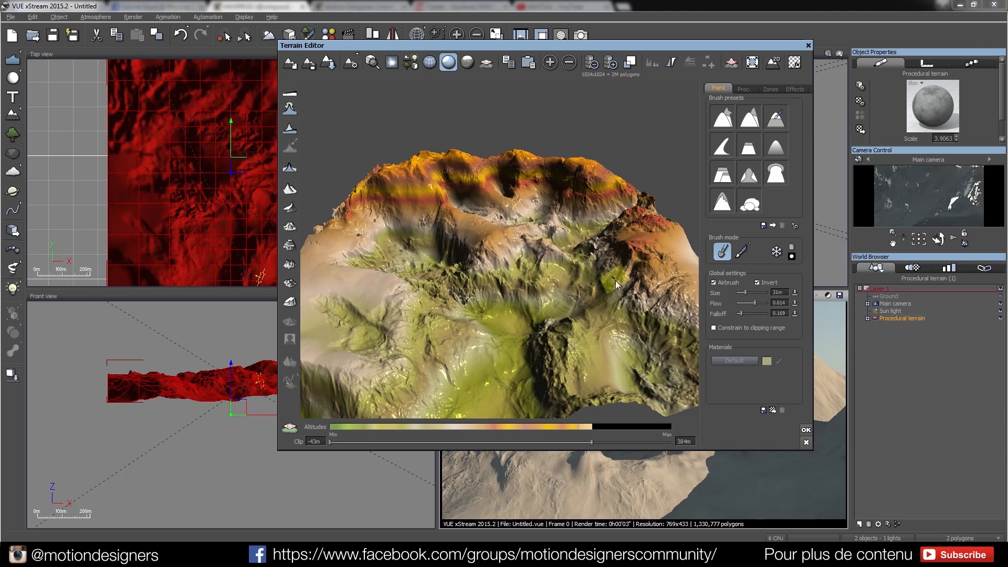
pyautogui.moveTo(490, 284); pyautogui.dragTo(493, 286, button='right')
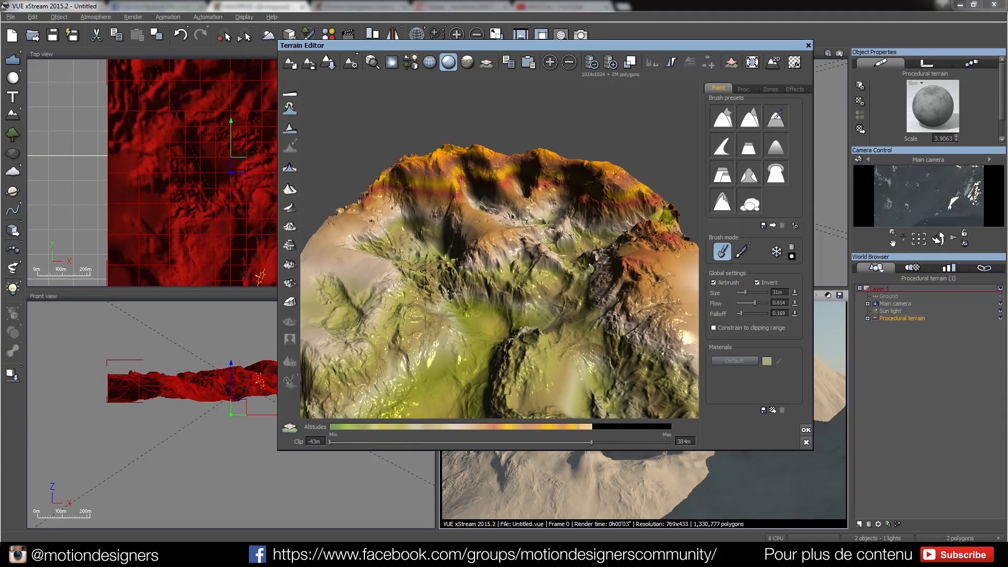
pyautogui.click(808, 429)
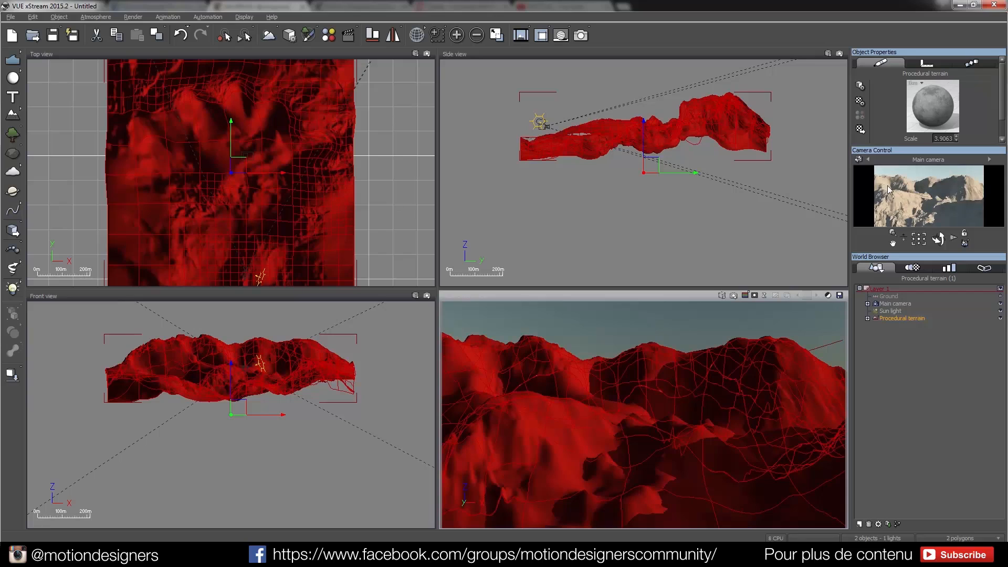
# Reposition the main camera toward negative X, lower and facing the rocky slope, and render a quick preview with default post-render options.
pyautogui.click(895, 303)
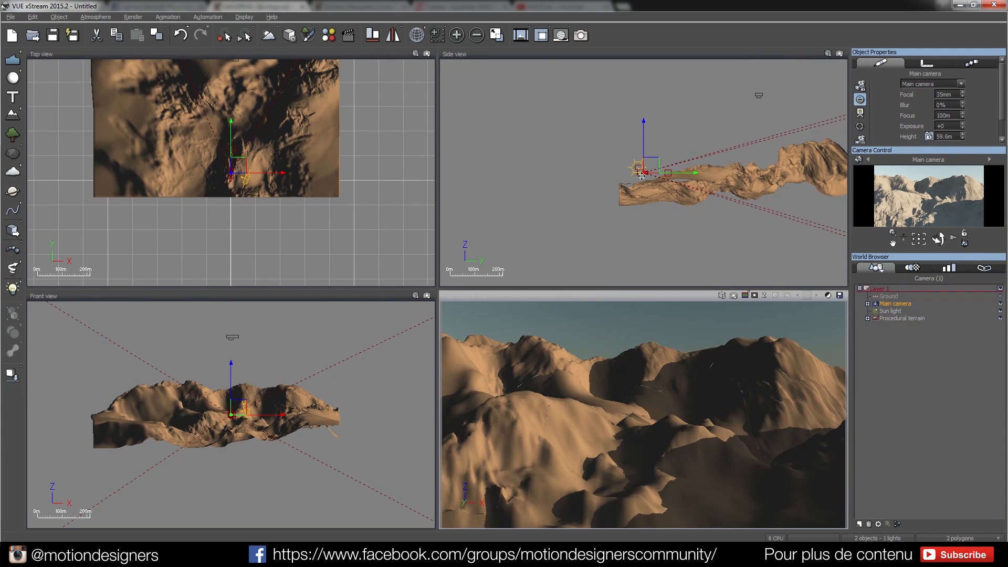
pyautogui.moveTo(272, 173); pyautogui.dragTo(200, 171)
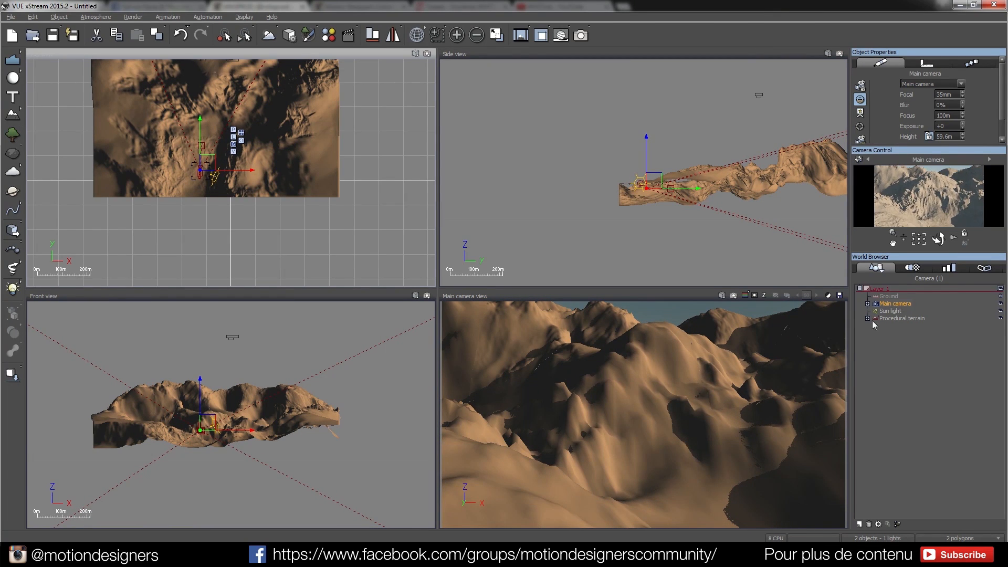
pyautogui.click(739, 296)
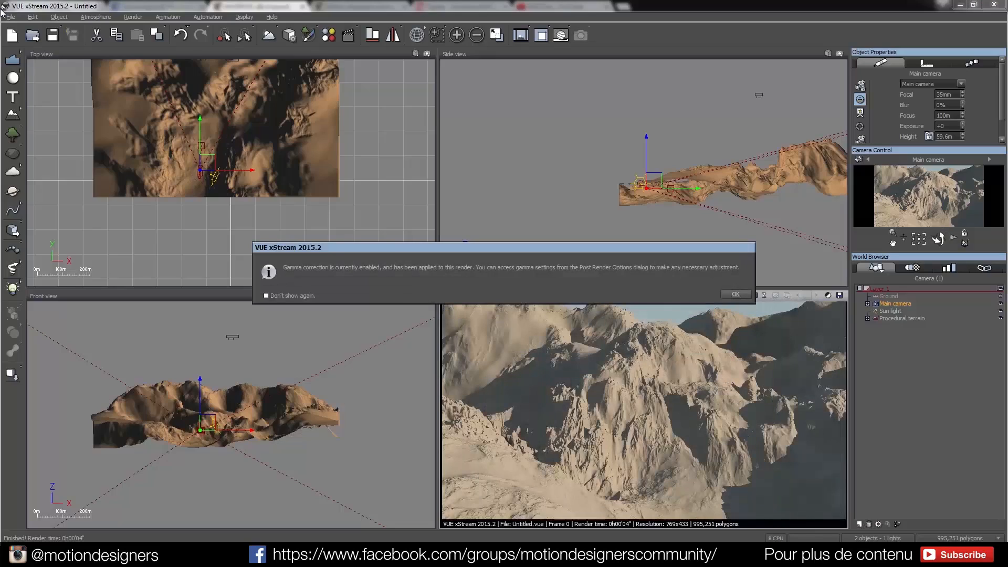
pyautogui.click(735, 295)
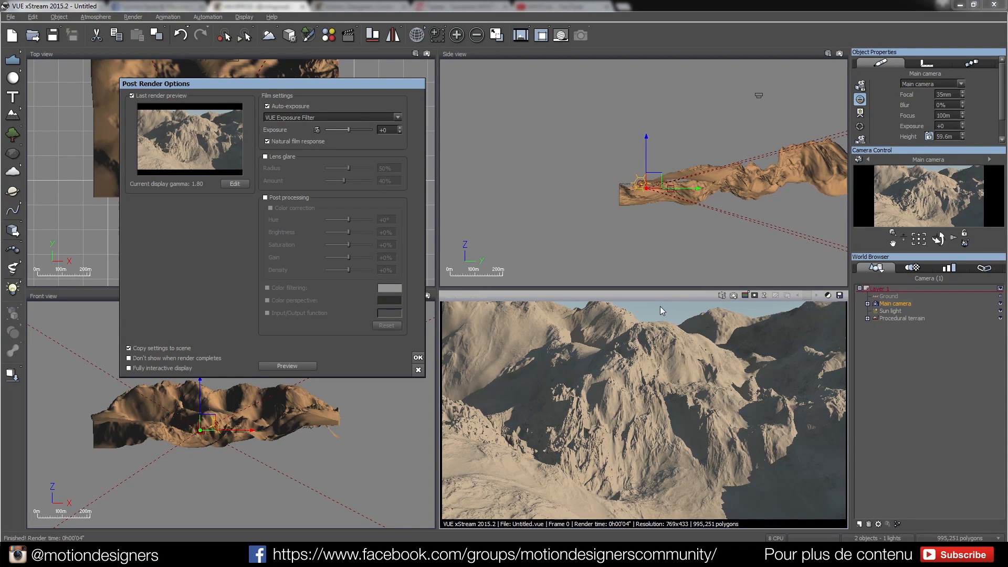
pyautogui.click(418, 357)
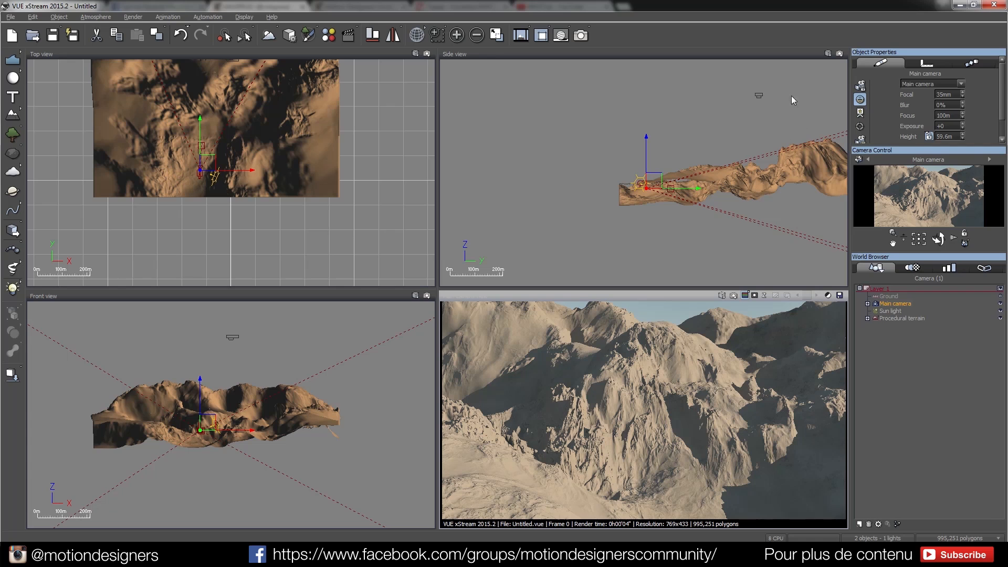
# Open the procedural terrain's Default material in the advanced editor and examine its material types and its color, bump, highlight and effects settings.
pyautogui.click(887, 318)
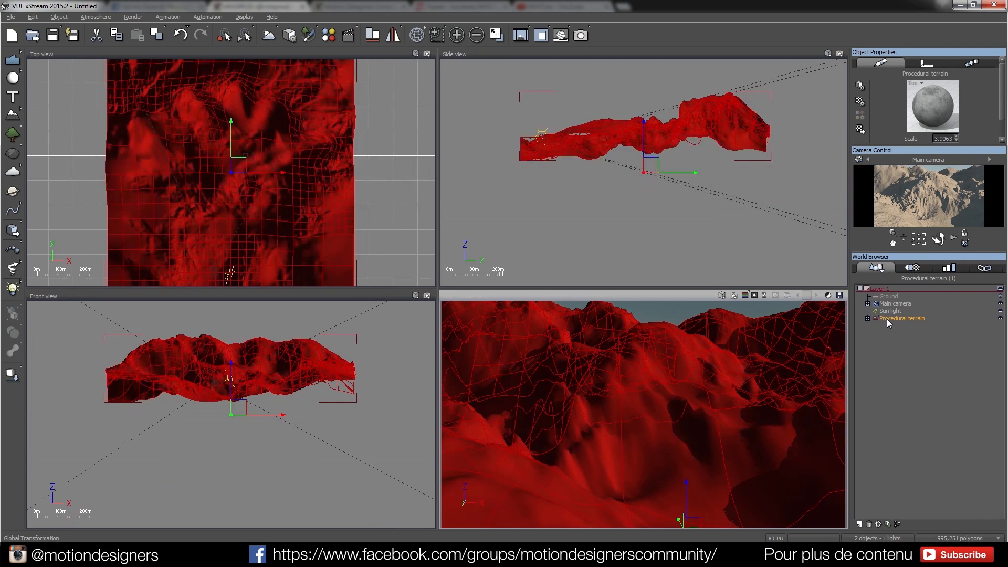
pyautogui.doubleClick(928, 101)
pyautogui.moveTo(344, 79); pyautogui.dragTo(627, 119)
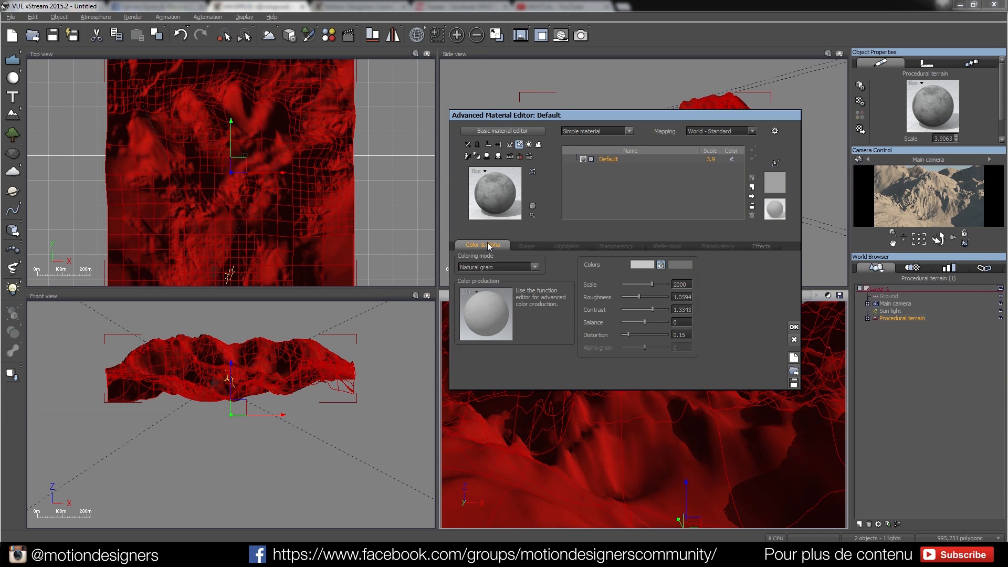
pyautogui.click(561, 247)
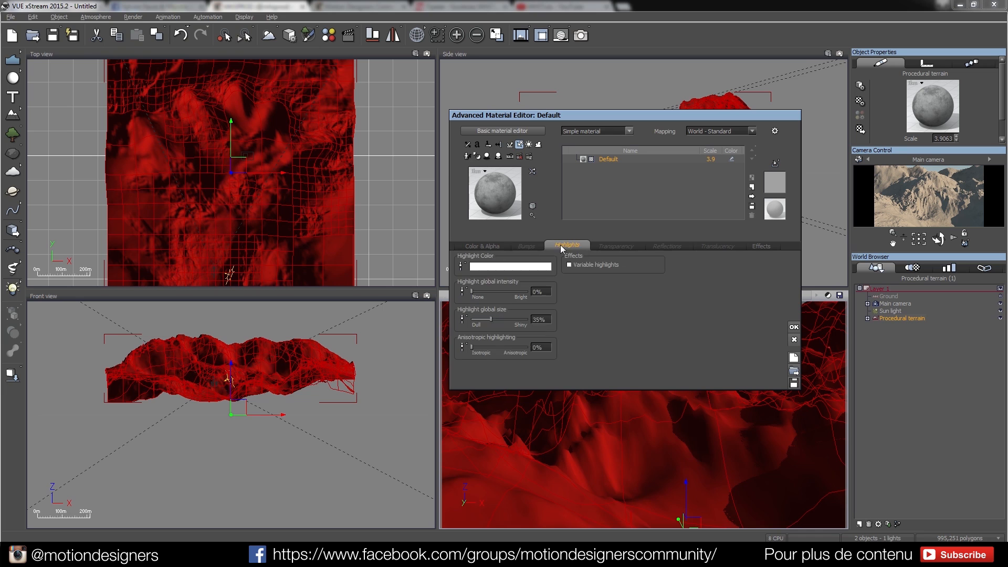
pyautogui.click(616, 246)
pyautogui.click(663, 246)
pyautogui.click(718, 245)
pyautogui.click(761, 246)
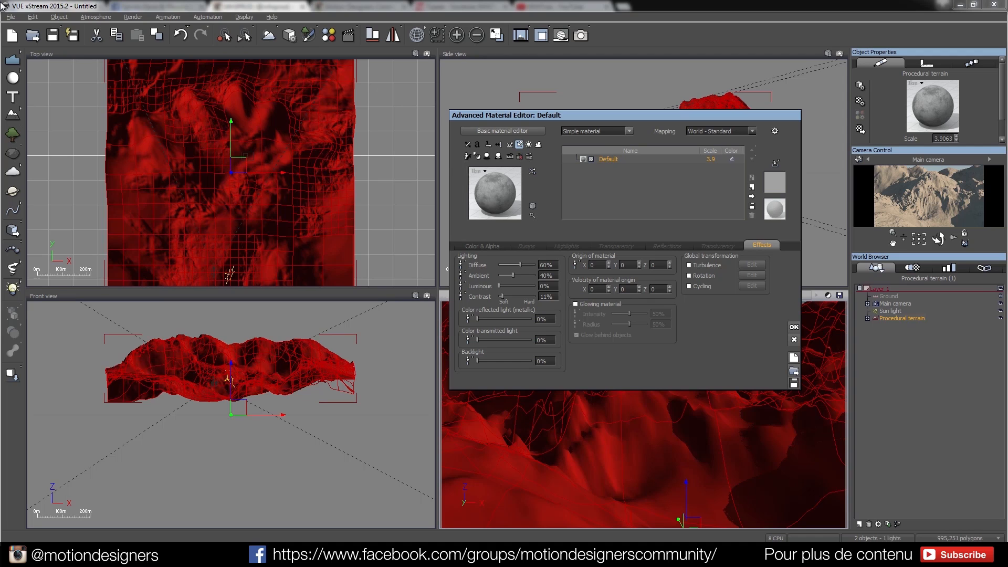
pyautogui.click(510, 244)
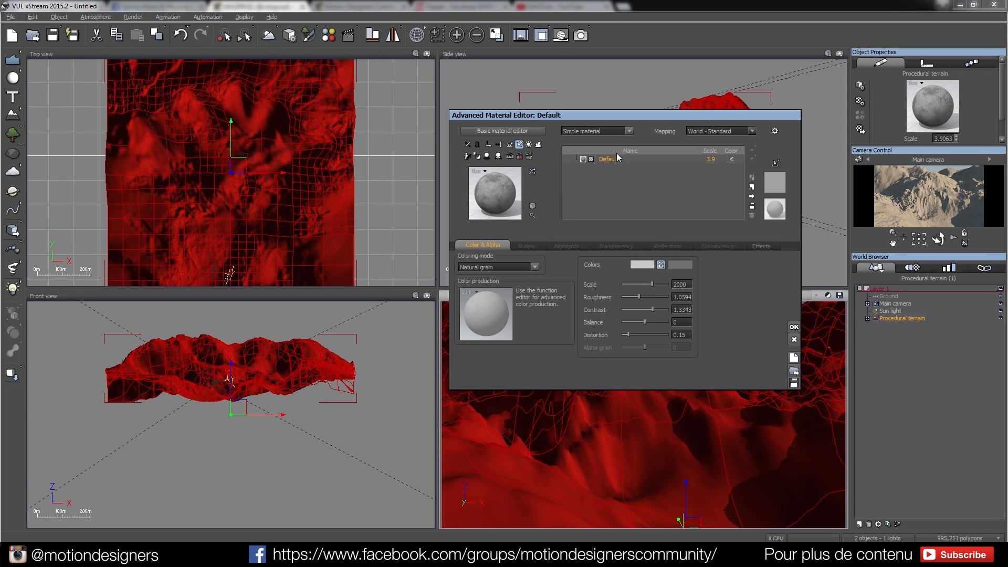
pyautogui.click(632, 132)
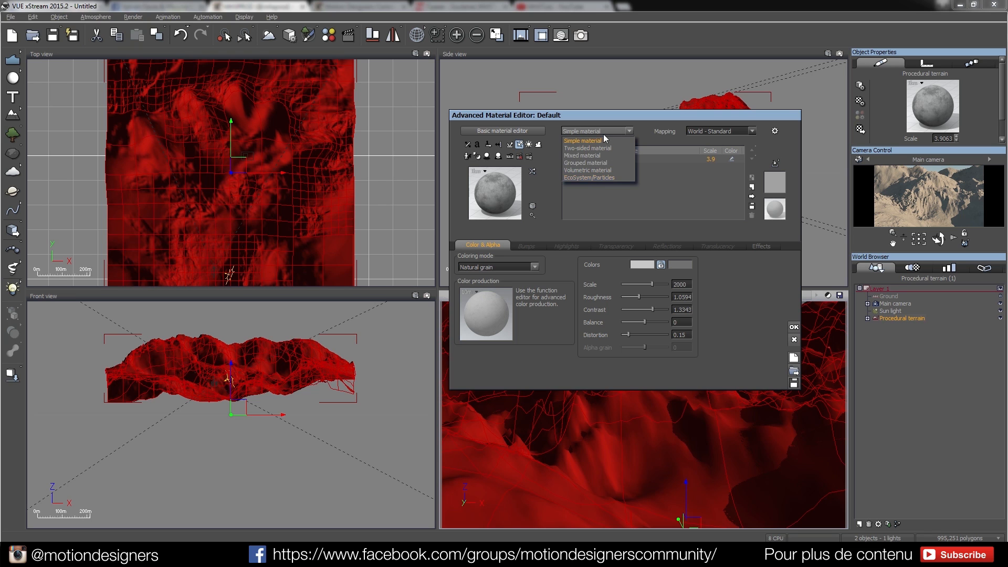
pyautogui.click(648, 205)
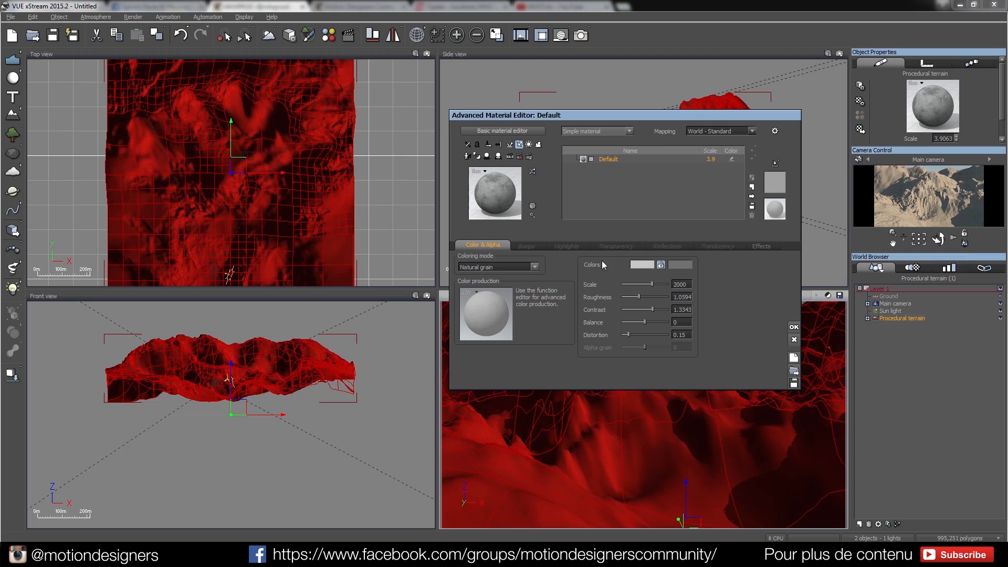
pyautogui.click(526, 246)
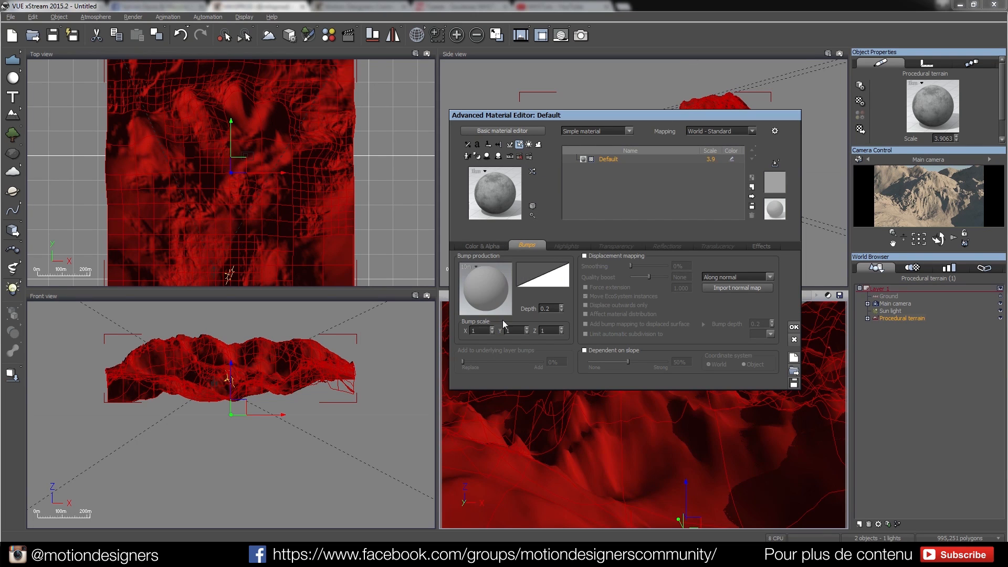
# Set the material's highlight global intensity to 2% and enable variable highlights.
pyautogui.click(558, 246)
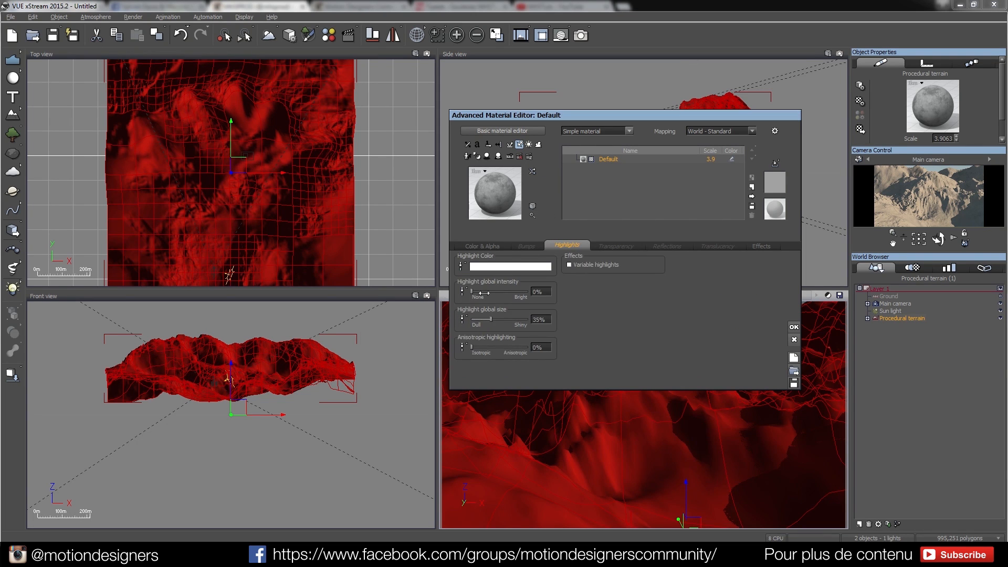
pyautogui.click(538, 292)
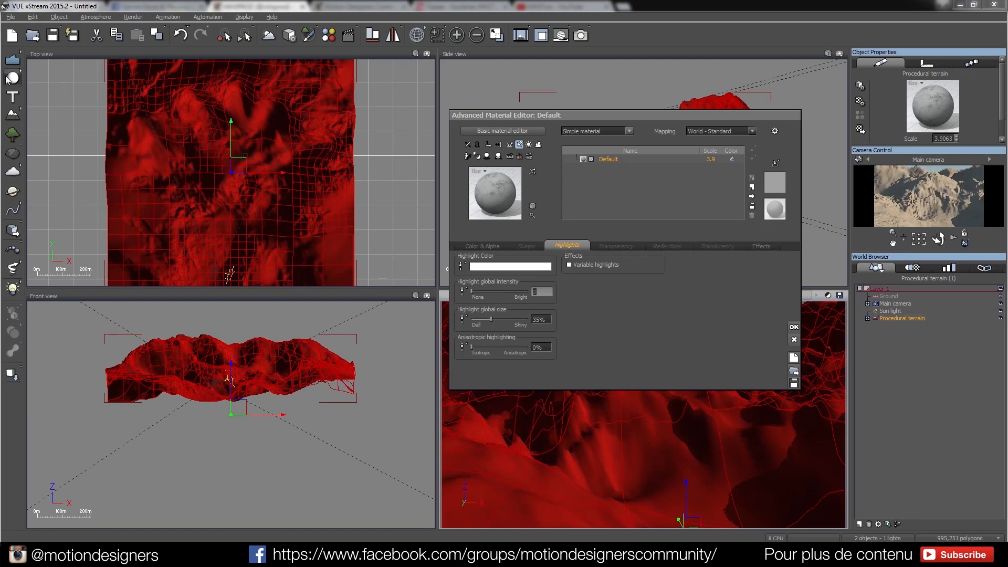
pyautogui.write('5')
pyautogui.press('Return')
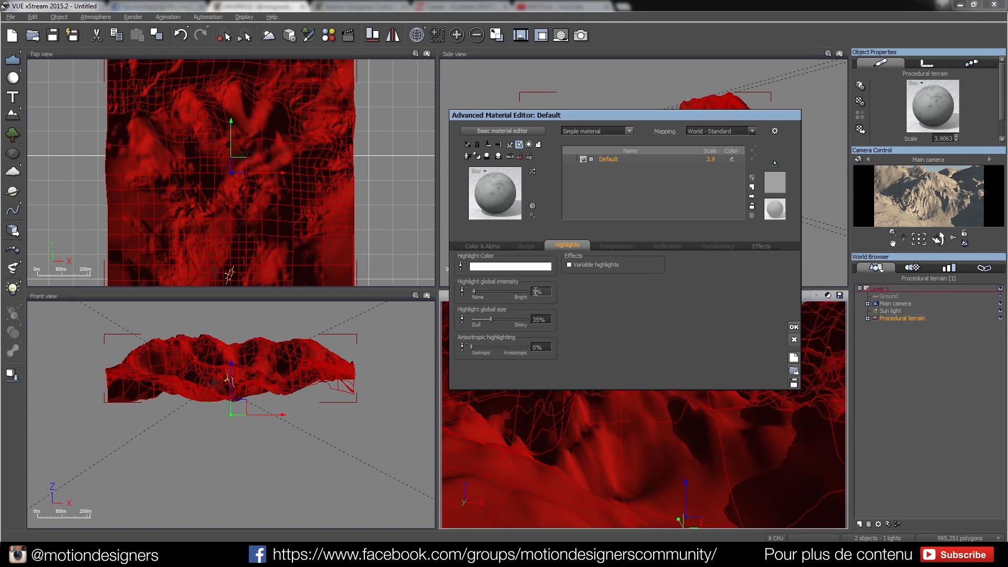
pyautogui.click(502, 297)
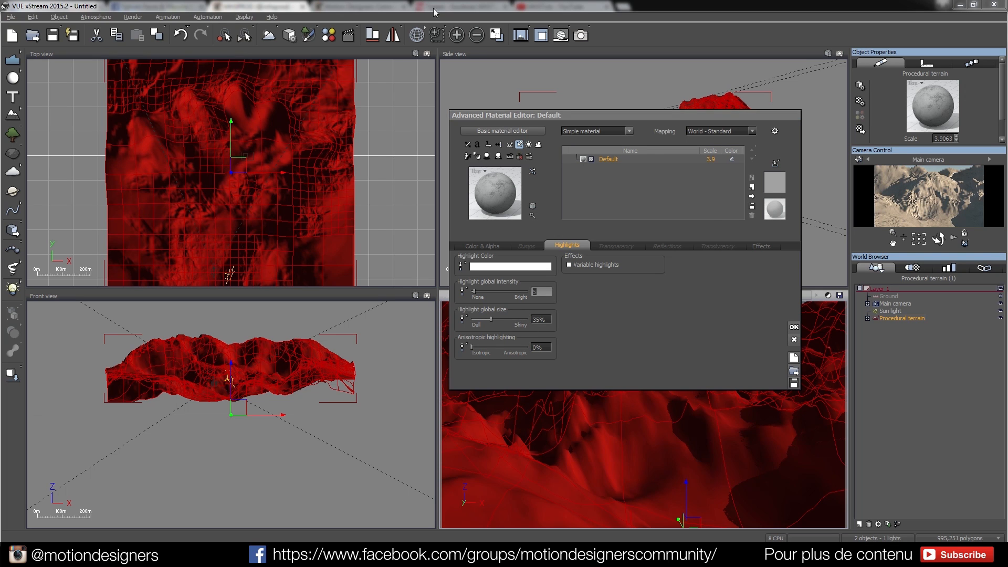
pyautogui.press('Return')
pyautogui.click(569, 265)
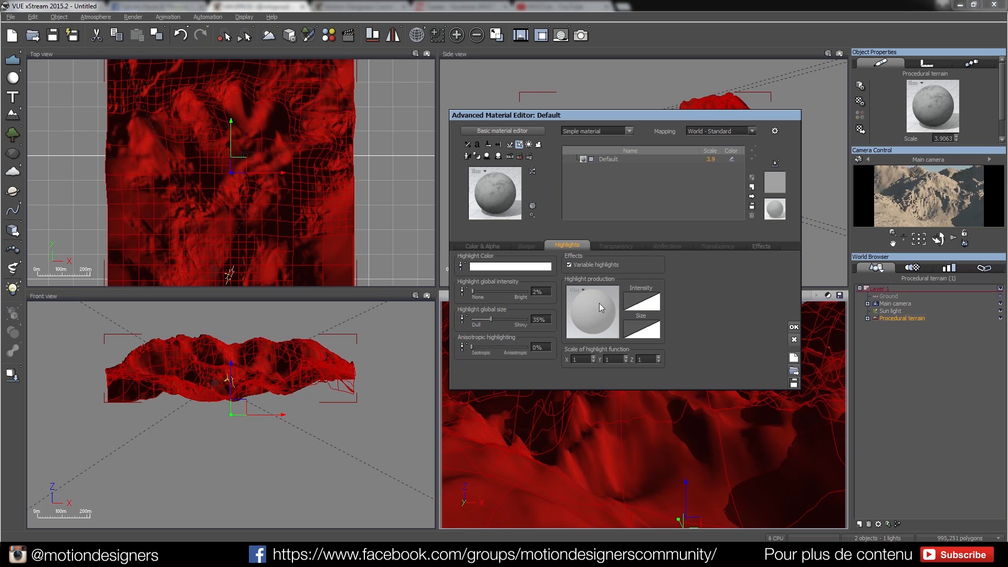
pyautogui.rightClick(591, 313)
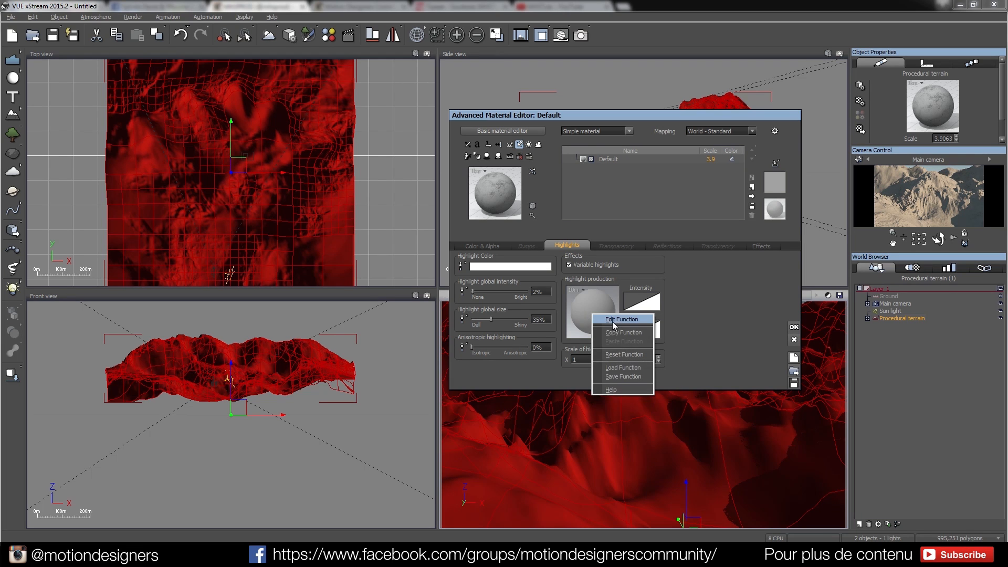
pyautogui.click(680, 321)
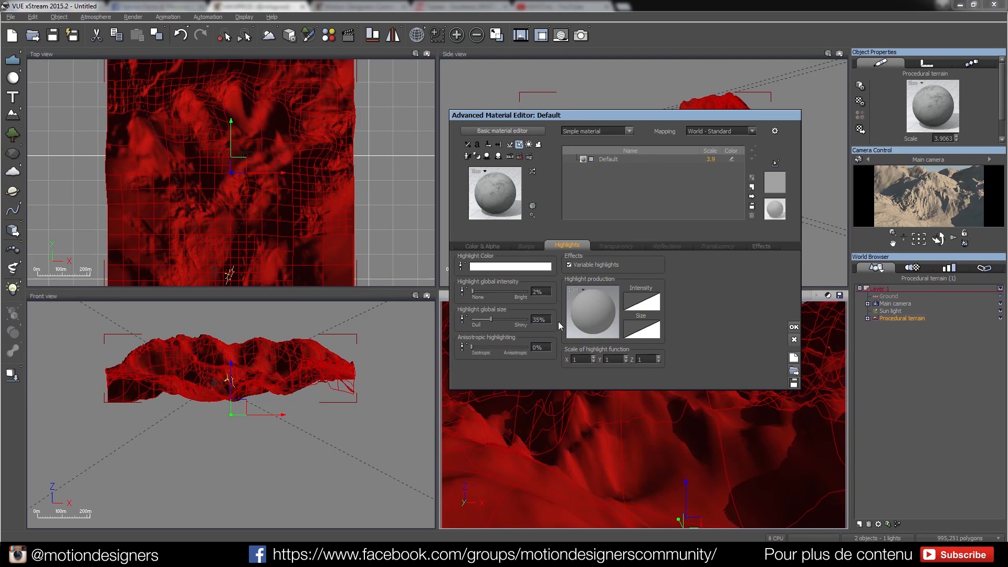
# Examine the material's transparency, reflection, translucency and lighting effect settings, and revisit its color, bump and highlight settings.
pyautogui.click(616, 245)
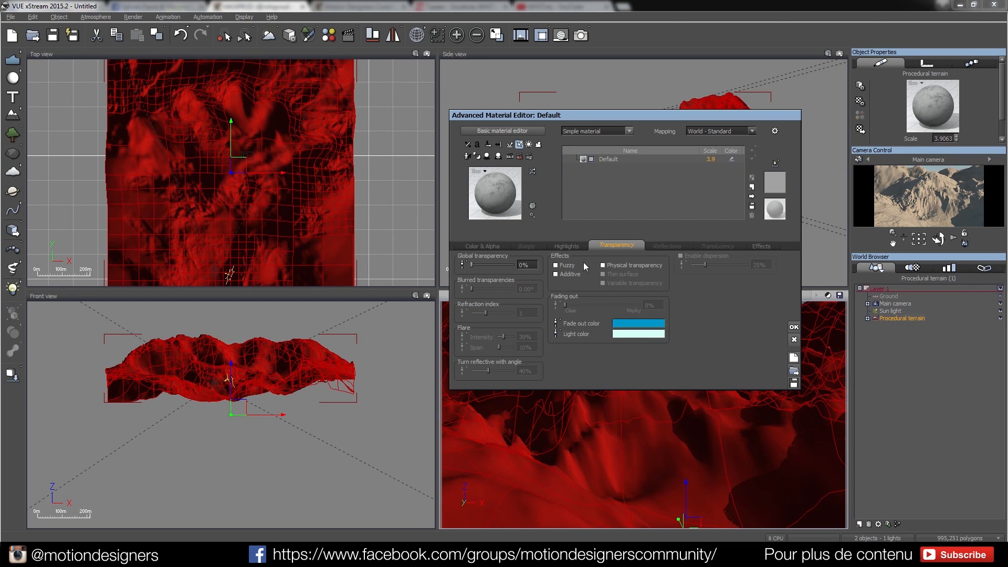
pyautogui.click(665, 247)
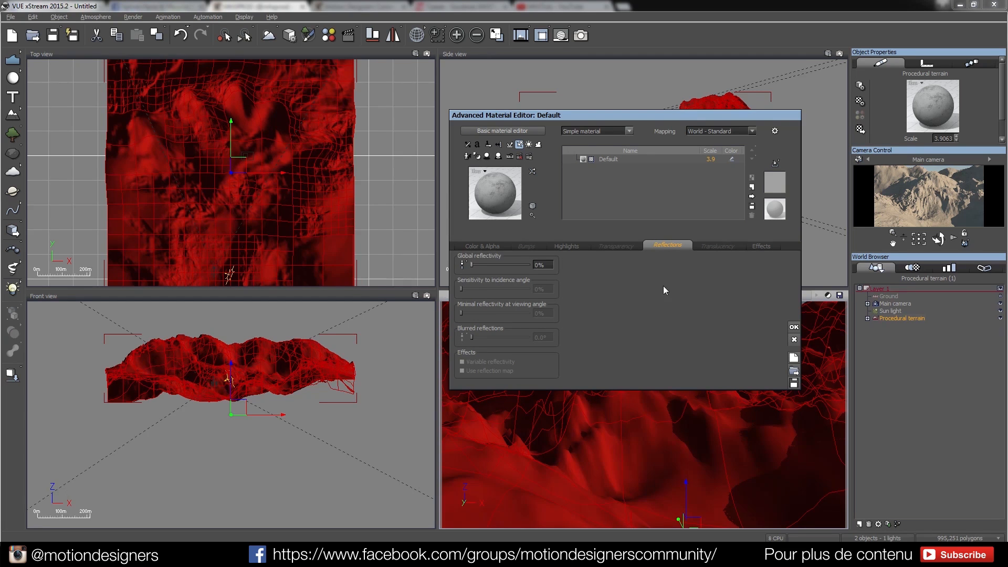
pyautogui.click(724, 247)
pyautogui.click(762, 247)
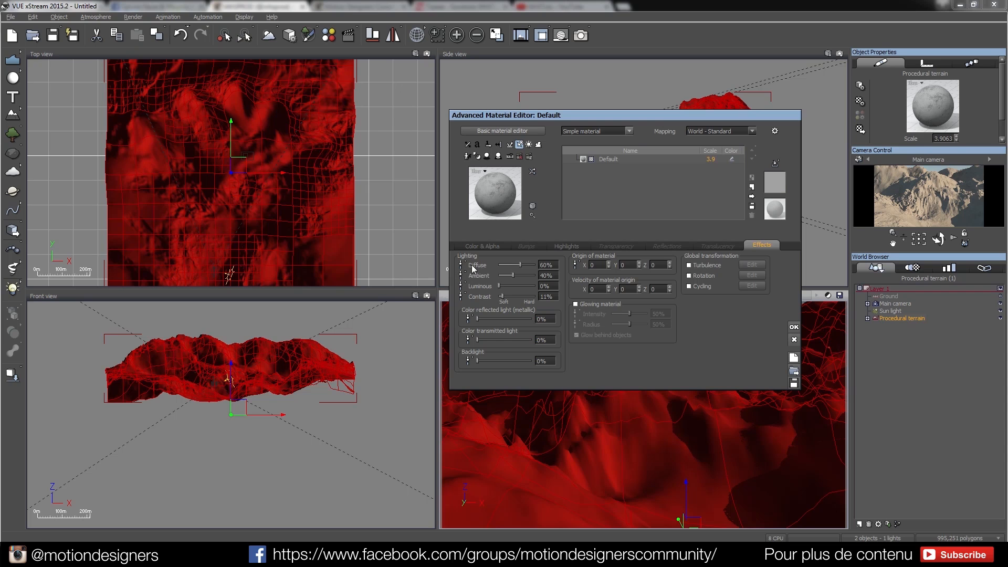
pyautogui.click(527, 246)
pyautogui.click(565, 245)
pyautogui.click(522, 247)
pyautogui.click(495, 246)
pyautogui.click(525, 247)
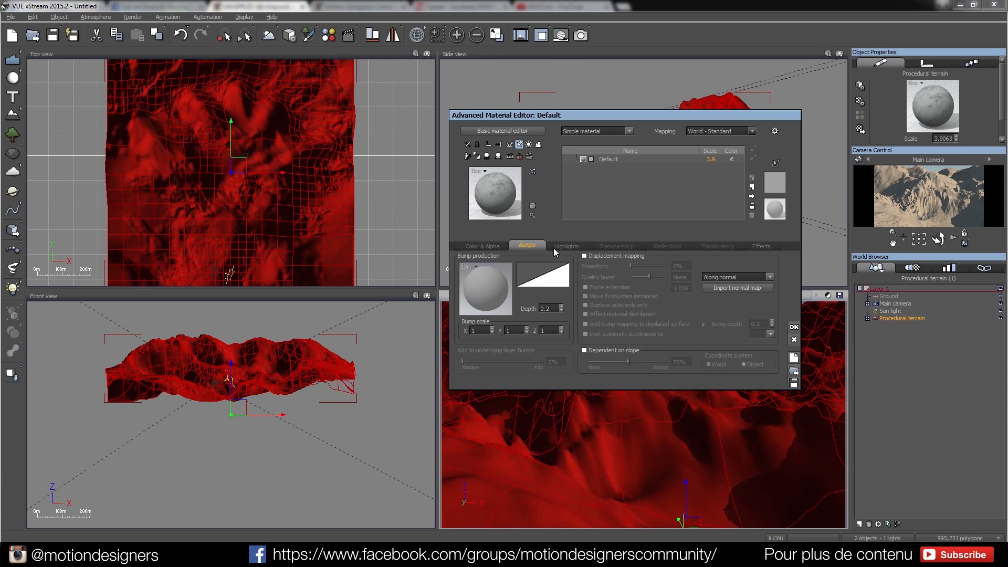
pyautogui.click(557, 247)
pyautogui.click(478, 246)
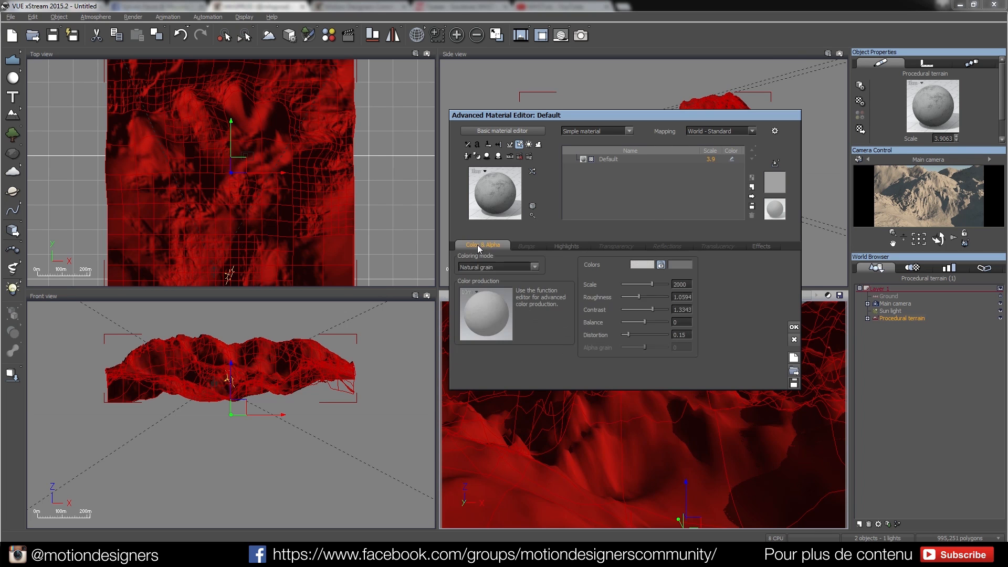
pyautogui.click(524, 246)
pyautogui.click(559, 246)
pyautogui.click(497, 245)
# Browse the function presets for the color production, including the Basic, Bumps and Color Productions collections.
pyautogui.click(495, 309)
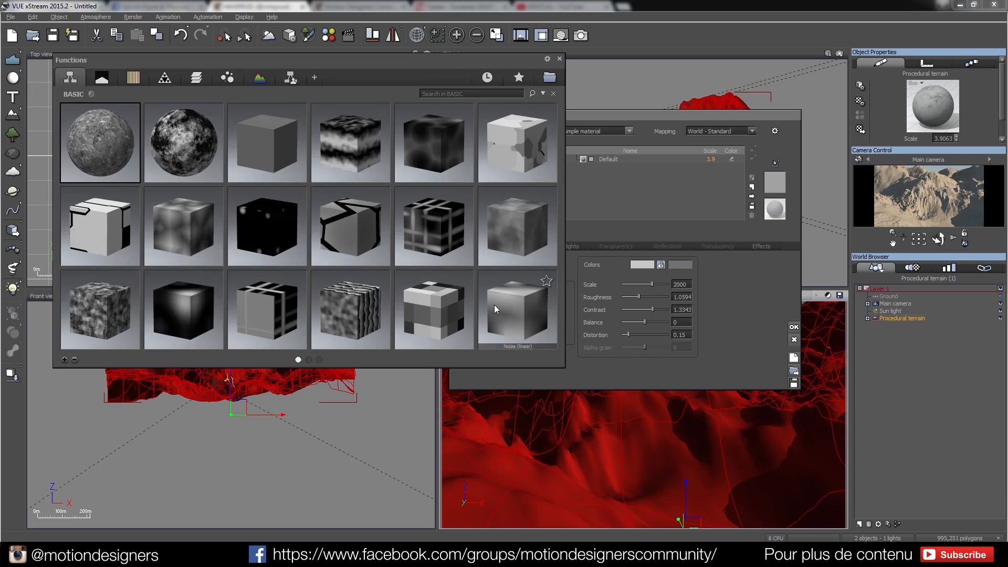
pyautogui.click(102, 82)
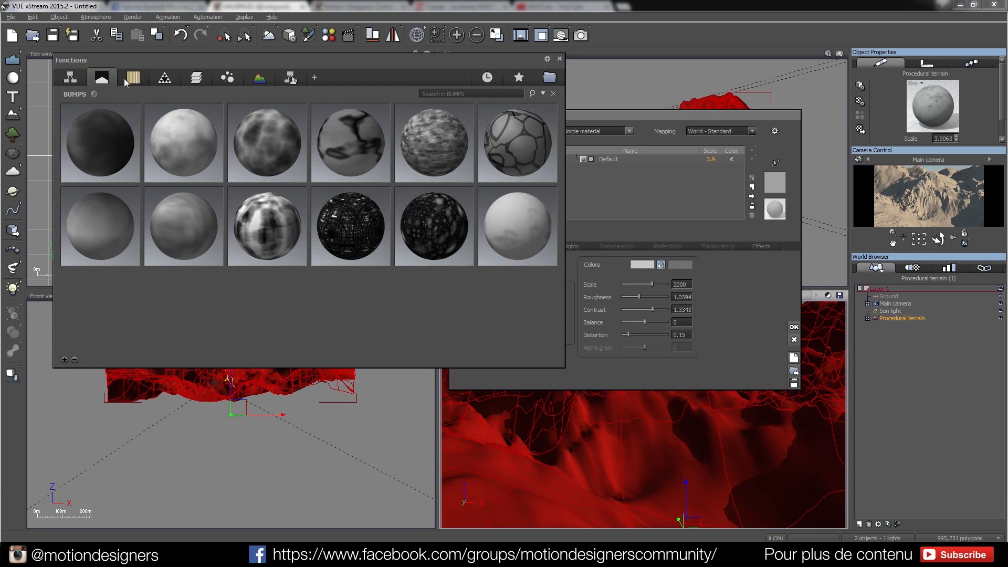
pyautogui.click(133, 78)
pyautogui.click(174, 78)
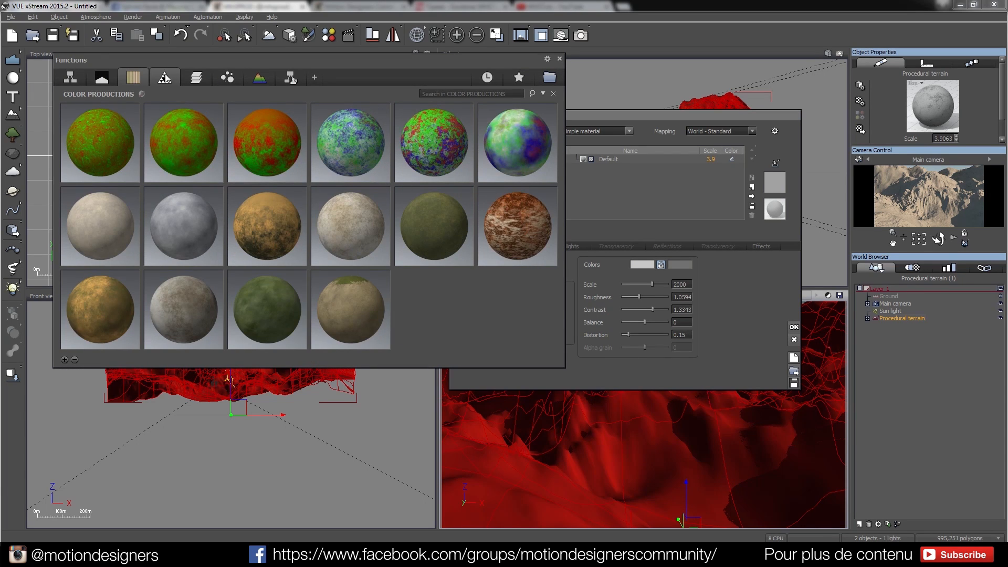
pyautogui.click(559, 59)
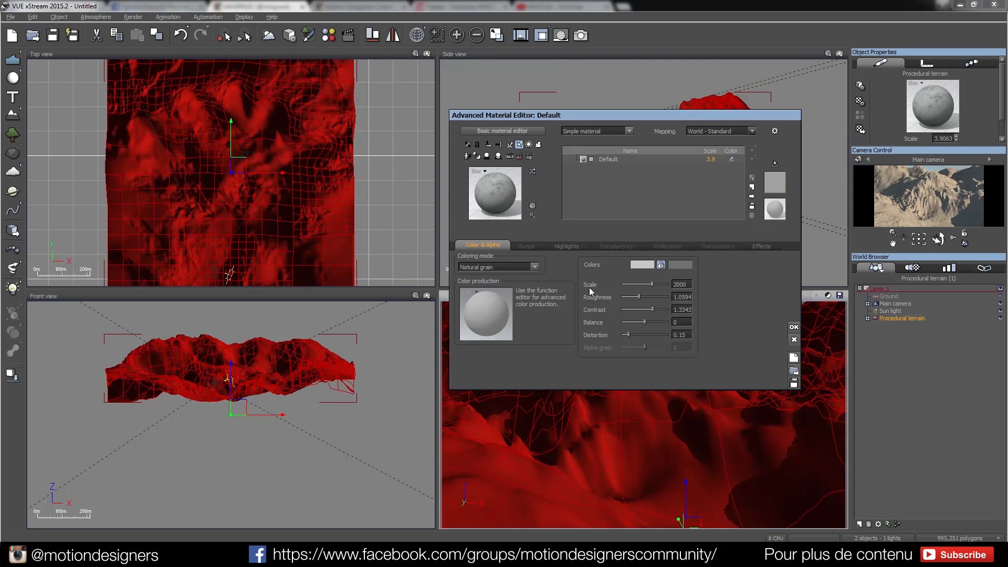
# Set the Default material's coloring mode to Procedural colors.
pyautogui.click(535, 268)
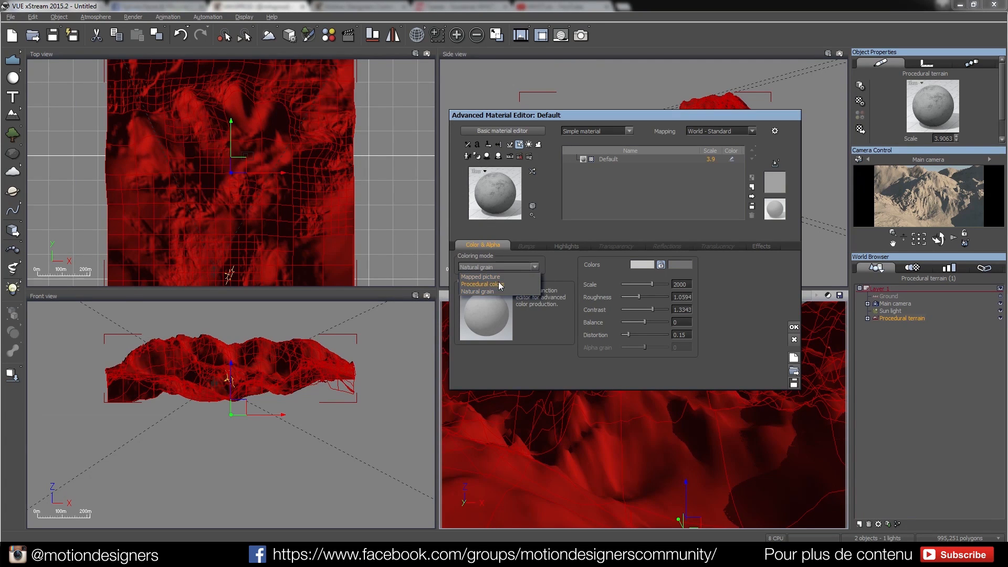
pyautogui.click(561, 269)
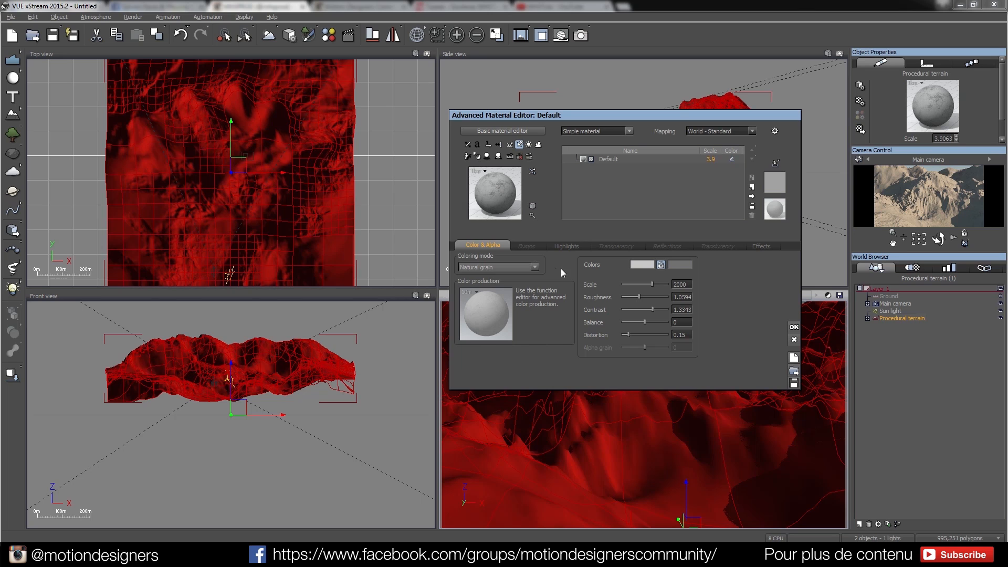
pyautogui.click(536, 268)
pyautogui.click(508, 282)
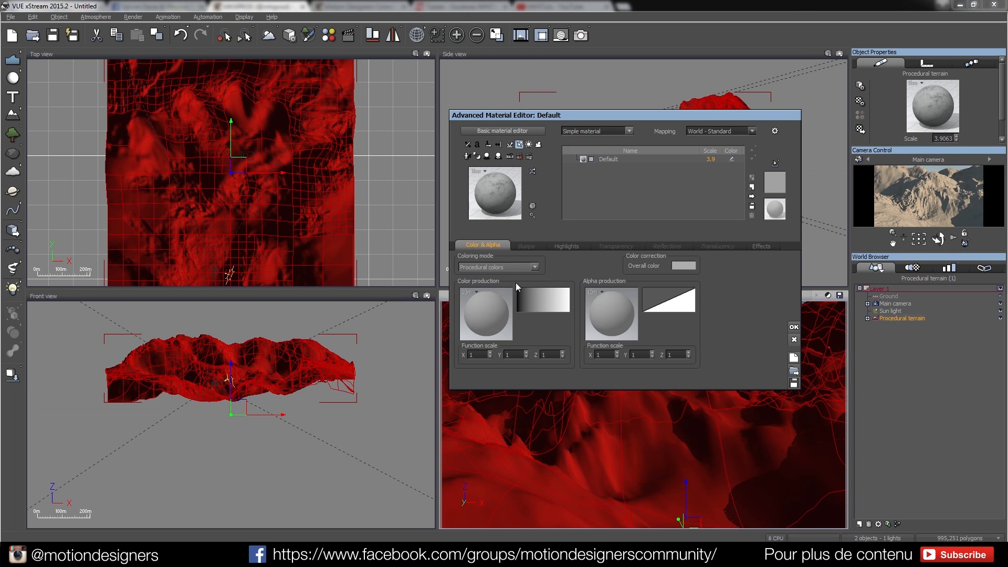
# Try several Colorful color maps on the color production, including the rainbow one, and apply the red-to-white gradient.
pyautogui.click(537, 303)
pyautogui.click(536, 302)
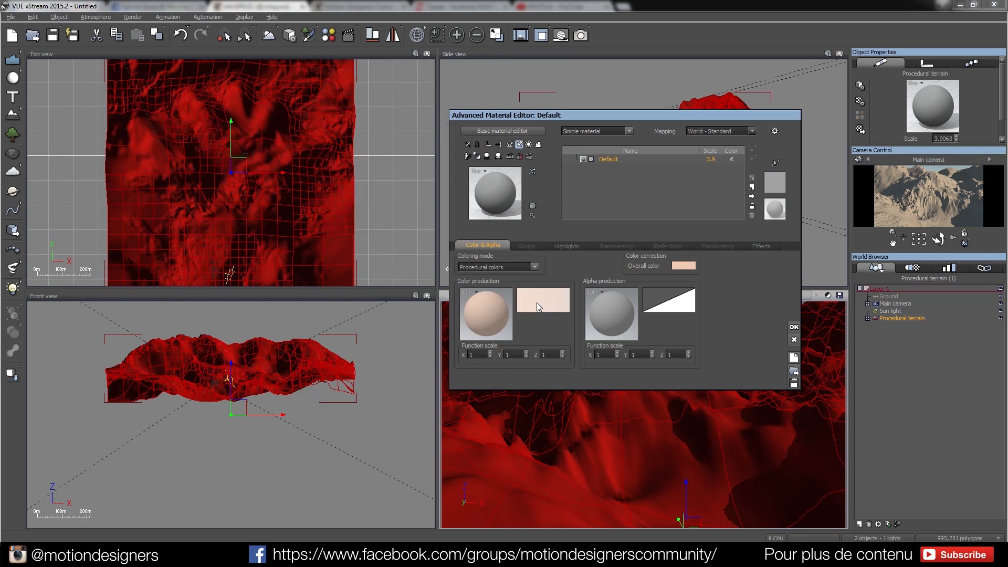
pyautogui.click(530, 302)
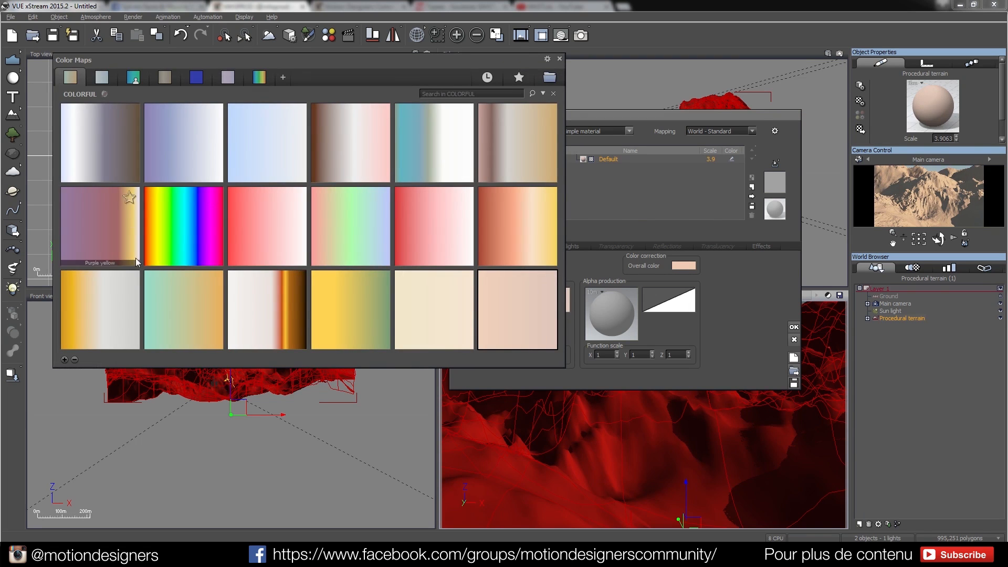
pyautogui.click(196, 235)
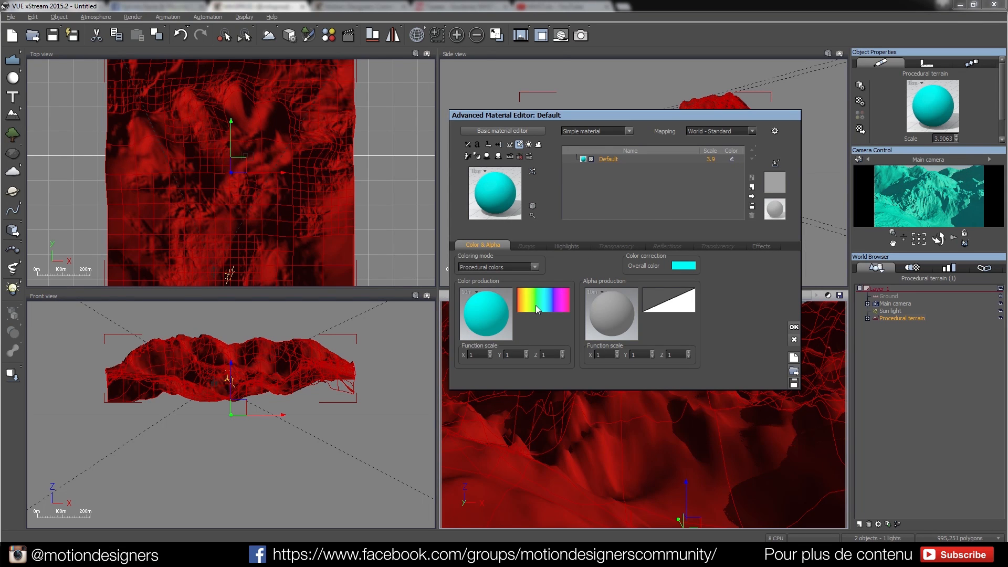
pyautogui.click(535, 305)
pyautogui.click(449, 216)
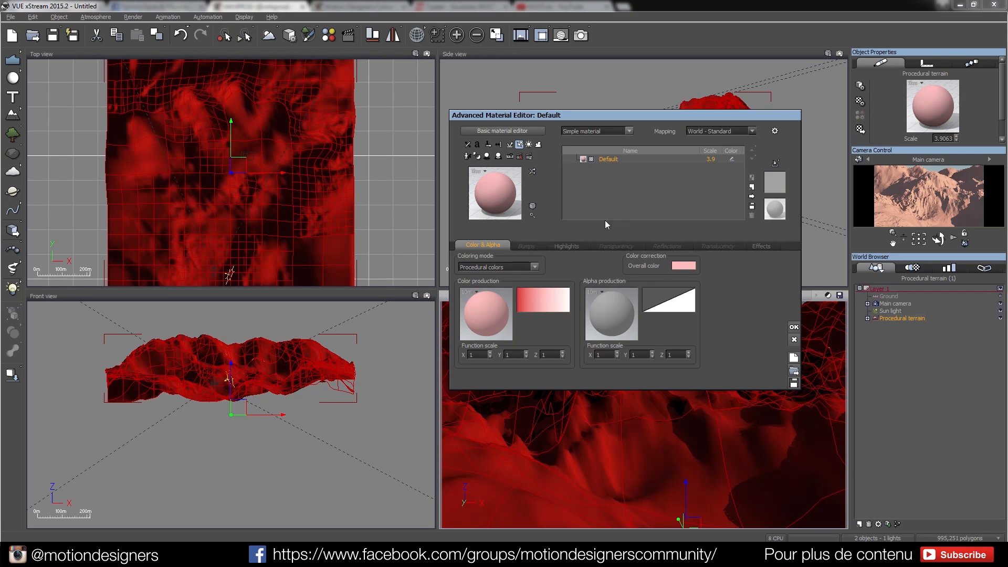
# Open the color production function for editing and spread out its natural color, Color map, Filter and Constant nodes.
pyautogui.rightClick(487, 314)
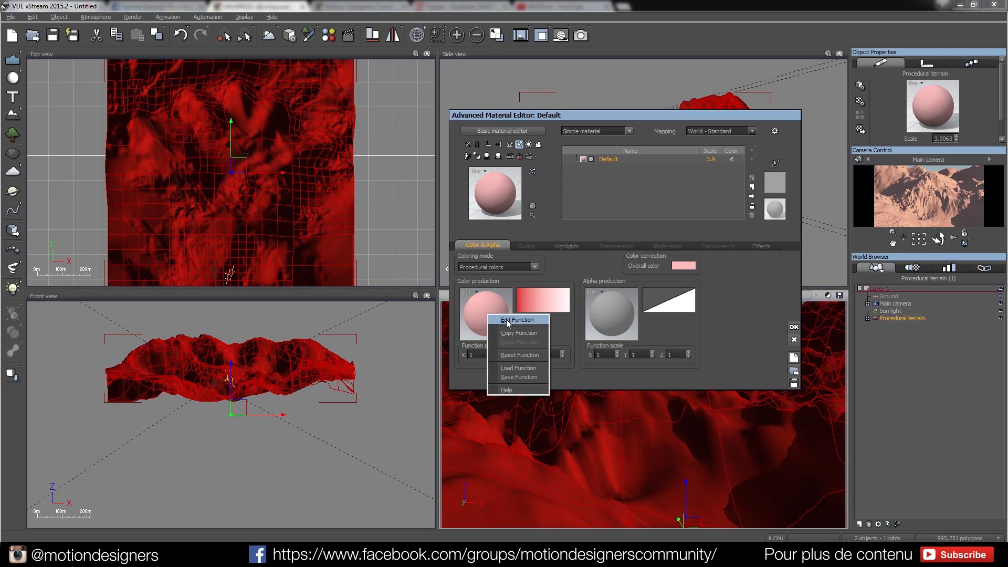
pyautogui.click(508, 321)
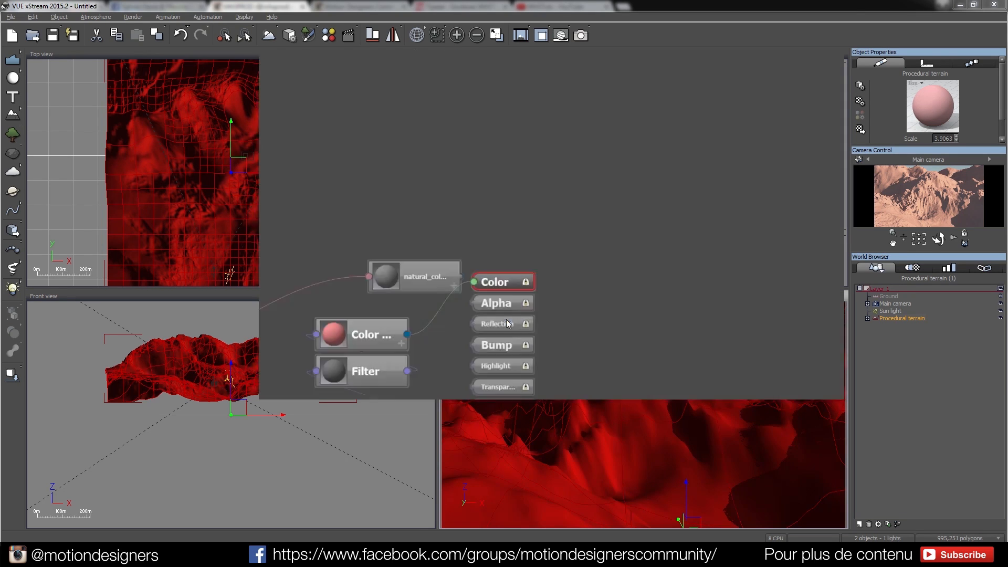
pyautogui.click(611, 158)
pyautogui.moveTo(611, 157); pyautogui.dragTo(567, 146)
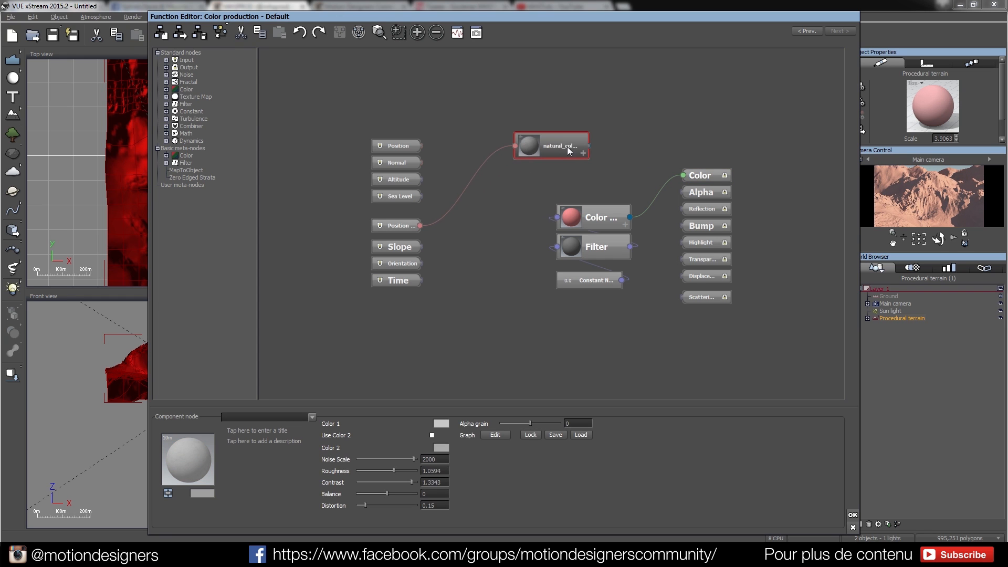
pyautogui.moveTo(599, 228); pyautogui.dragTo(620, 251)
pyautogui.moveTo(583, 284); pyautogui.dragTo(493, 281)
pyautogui.moveTo(604, 251); pyautogui.dragTo(579, 279)
pyautogui.click(607, 209)
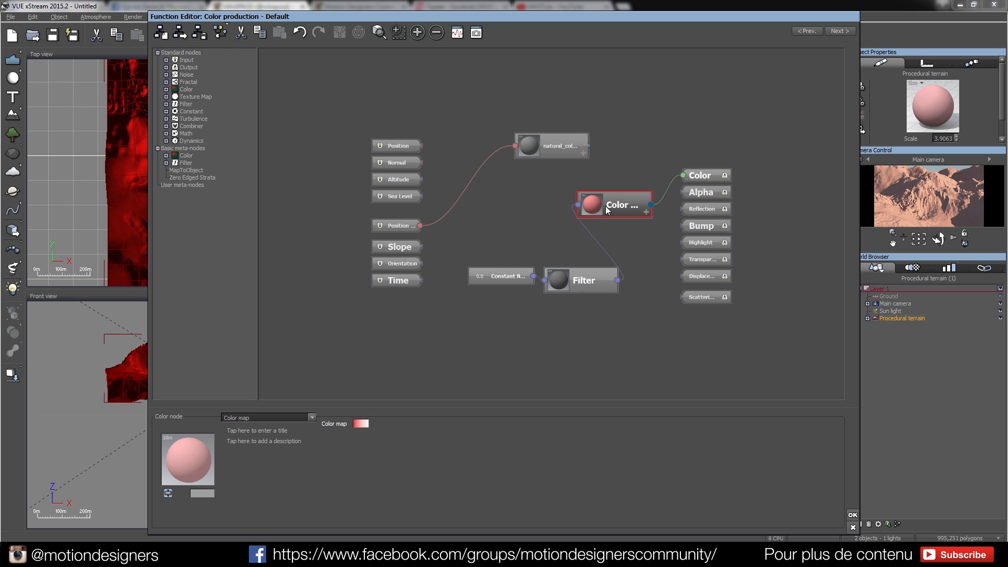
pyautogui.moveTo(600, 212); pyautogui.dragTo(596, 229)
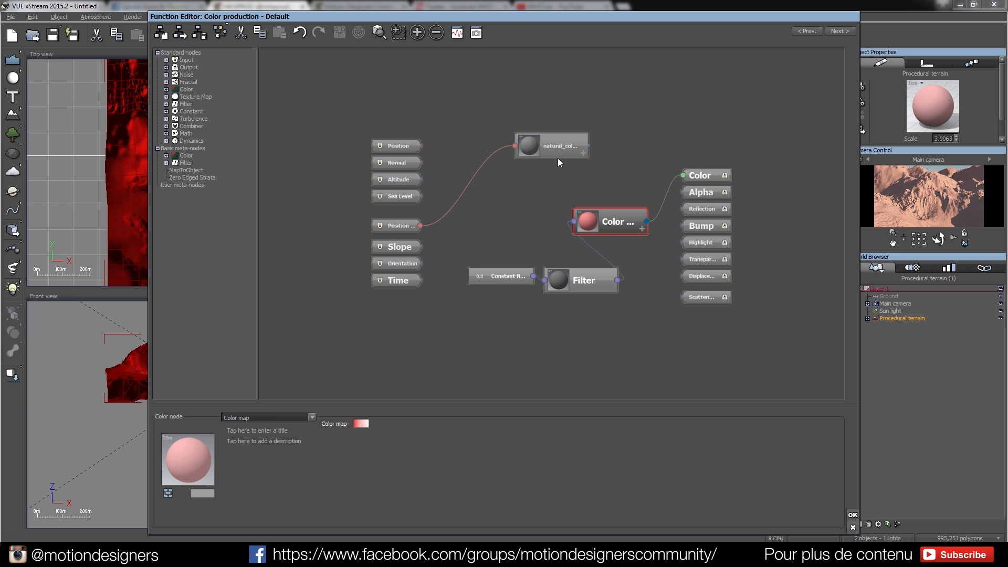
# Delete the link between the Color map node and the Color output, and move that node below the Filter node.
pyautogui.click(685, 173)
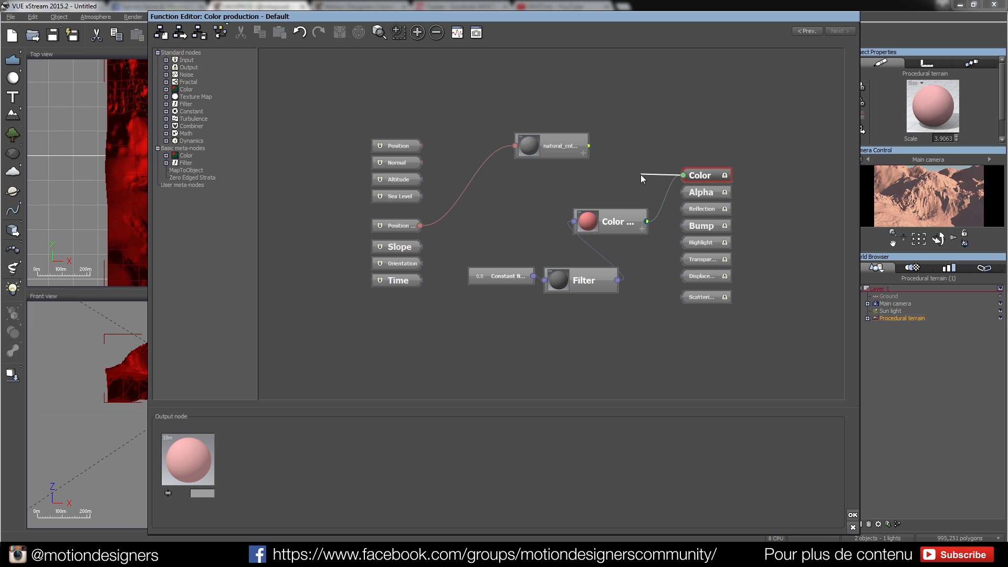
pyautogui.click(664, 193)
pyautogui.press('Delete')
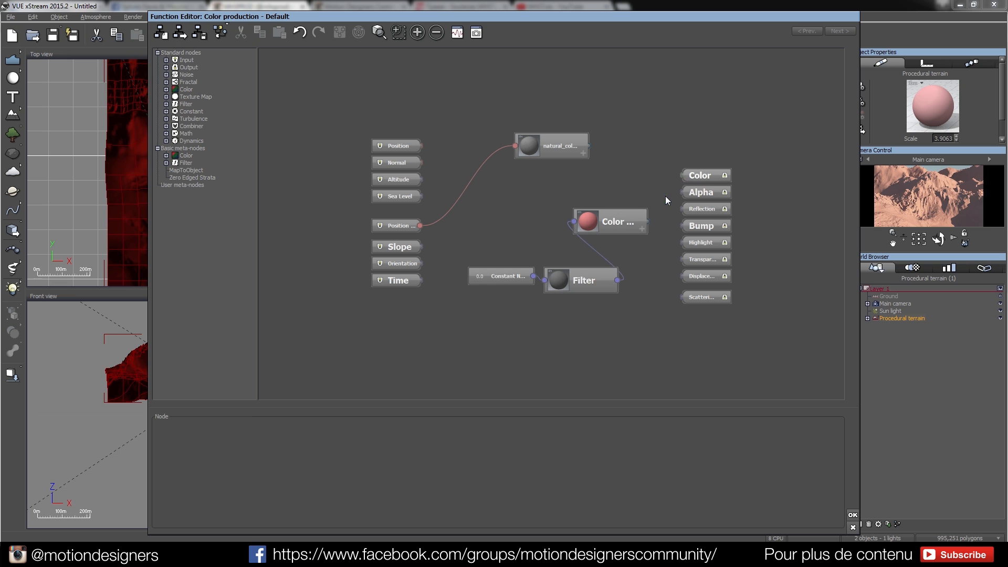
pyautogui.moveTo(620, 228); pyautogui.dragTo(562, 334)
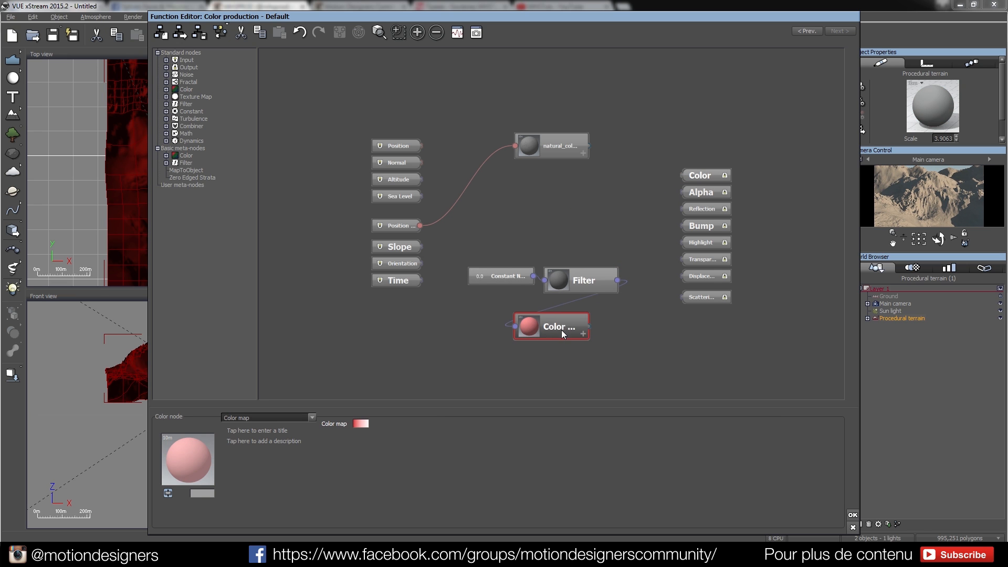
# Add a Terrain Fractal node below the natural color node and connect its output to the Color output.
pyautogui.rightClick(537, 211)
pyautogui.moveTo(561, 222)
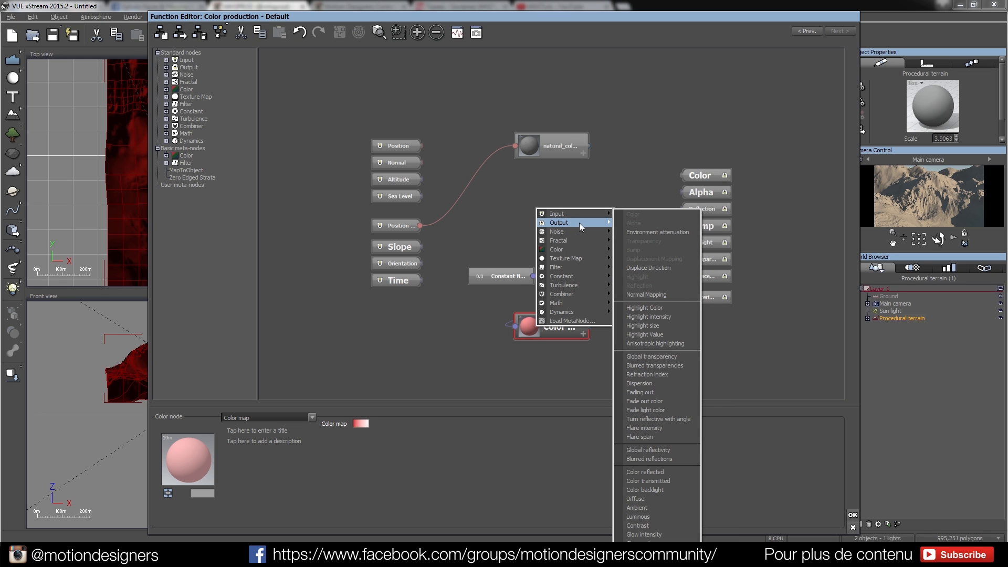
pyautogui.moveTo(584, 246)
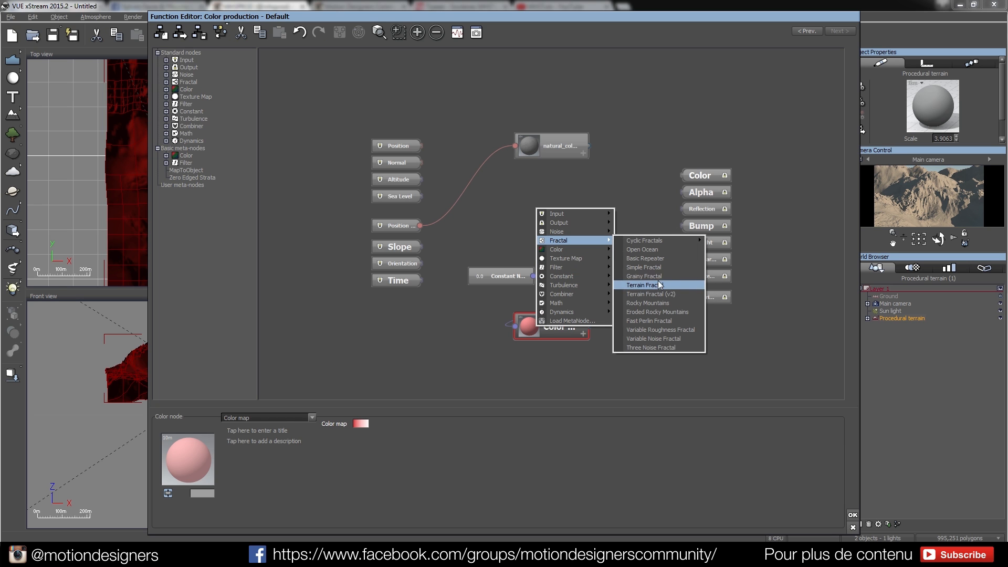
pyautogui.click(657, 283)
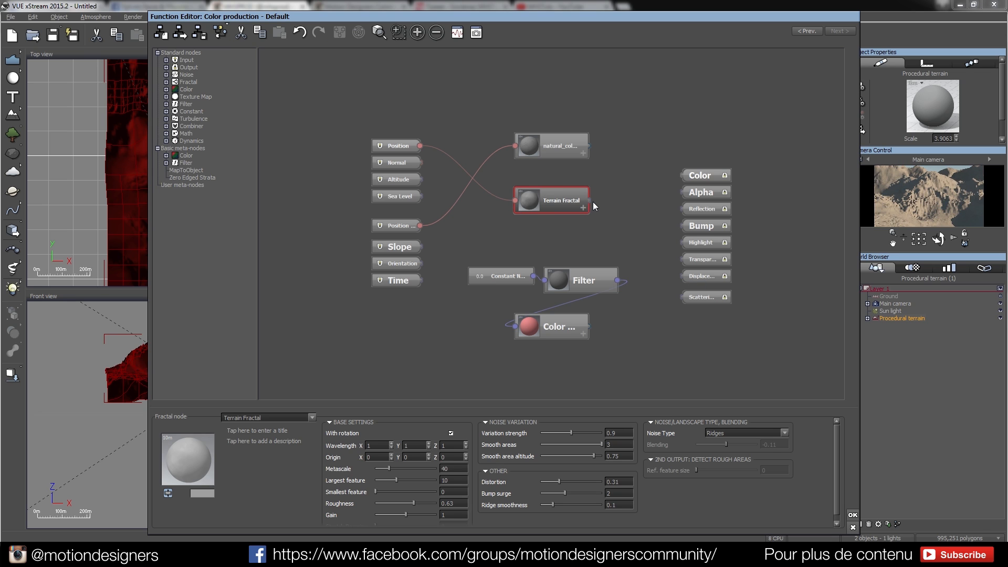
pyautogui.moveTo(618, 204); pyautogui.dragTo(683, 175)
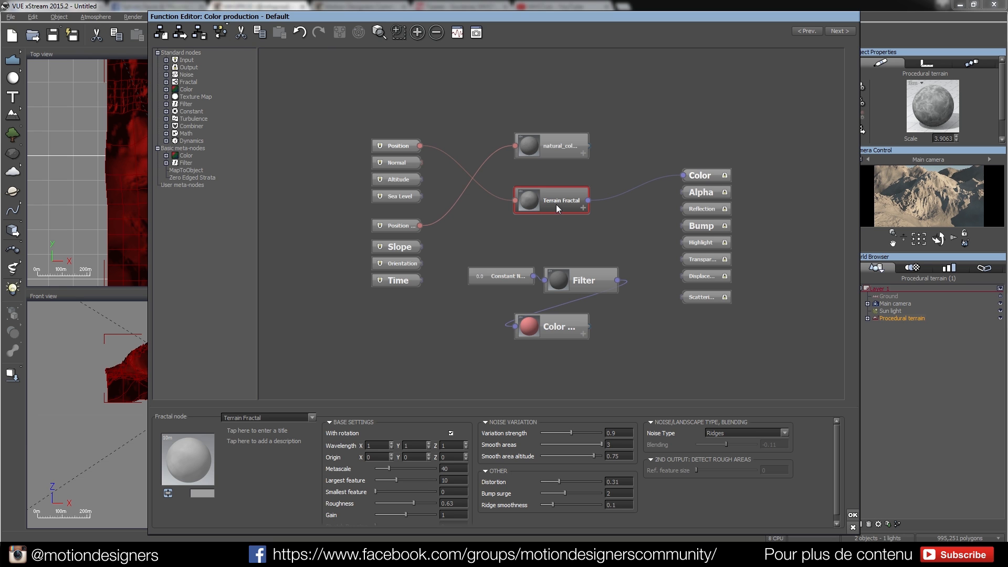
# Accept the edited color function and apply the Red marble color map to the color production.
pyautogui.click(853, 515)
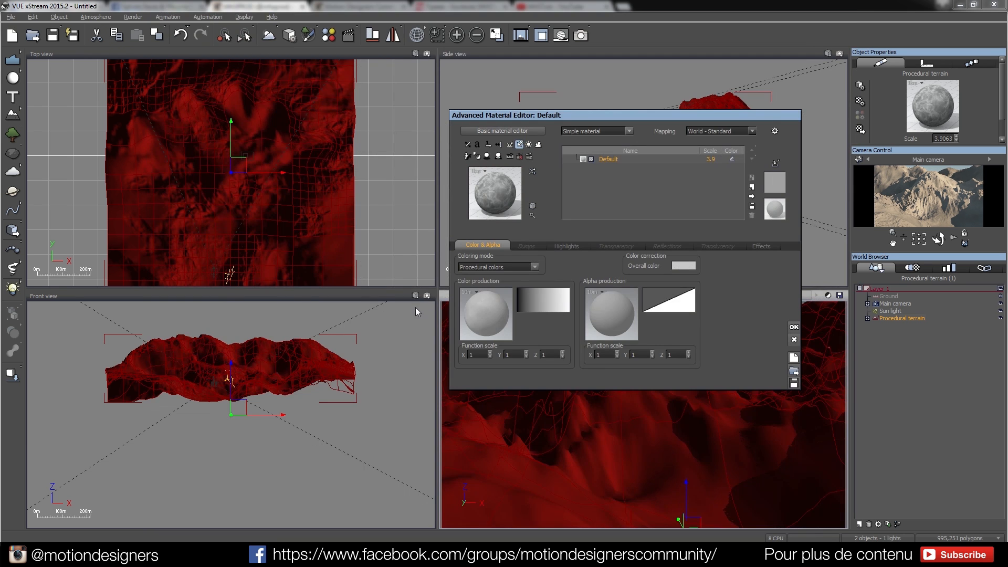
pyautogui.click(546, 301)
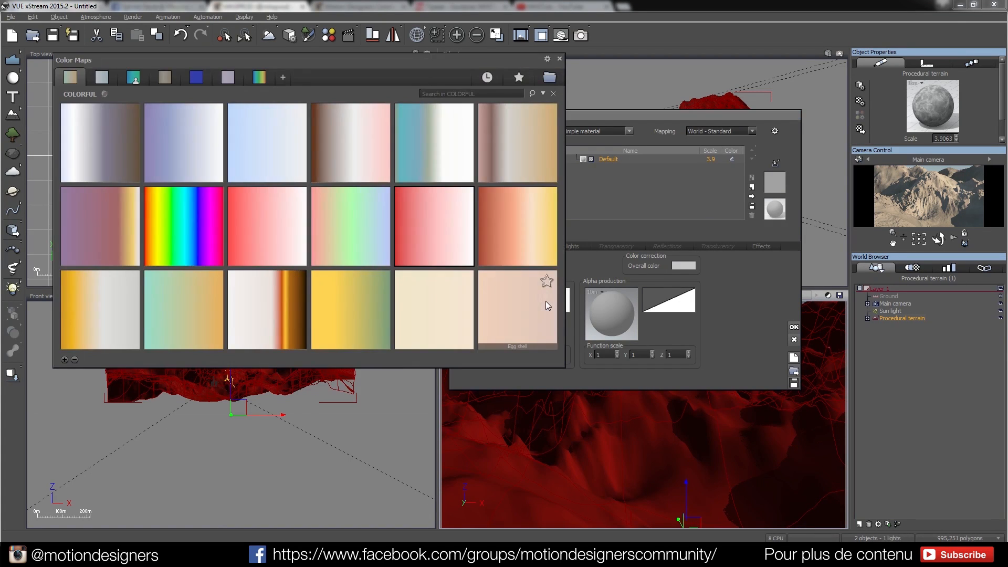
pyautogui.click(451, 231)
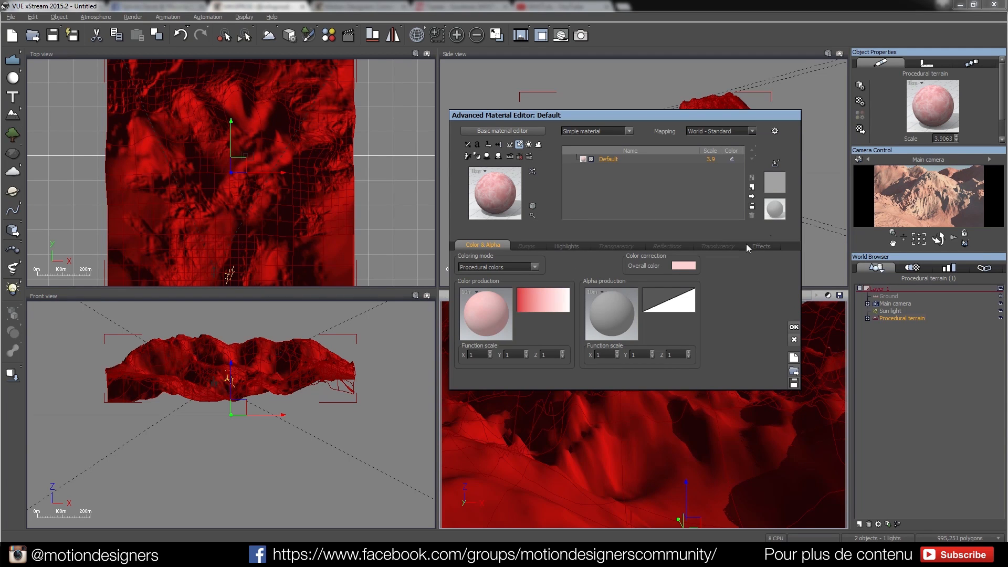
pyautogui.click(489, 319)
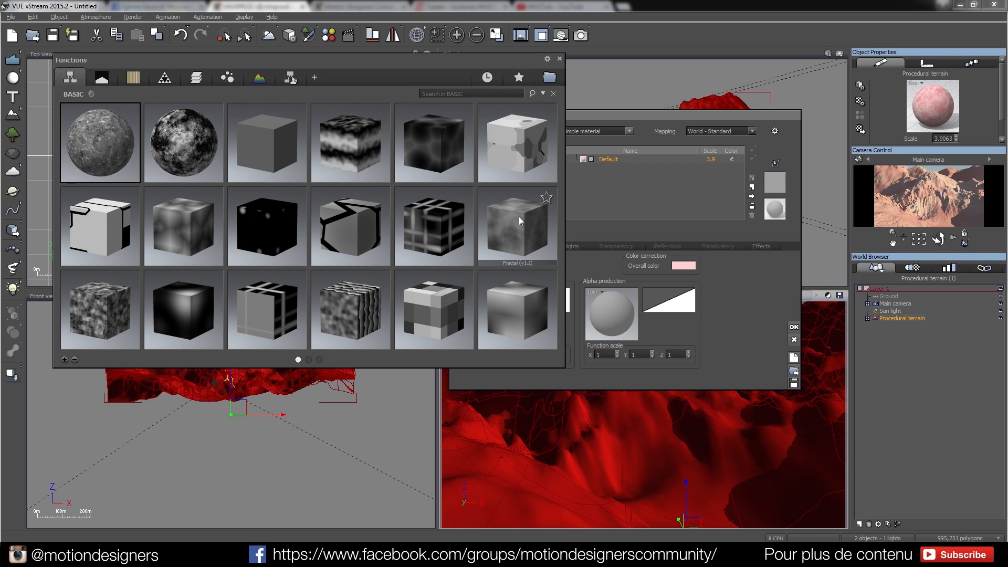
pyautogui.moveTo(519, 221)
pyautogui.click(560, 59)
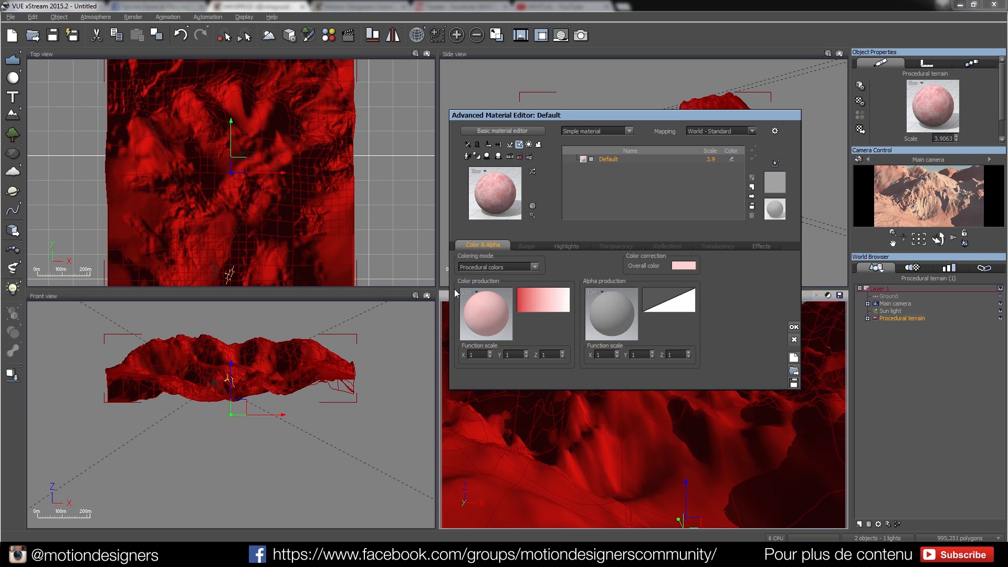
# Try the rainbow color map on the color production, and replace it with the Blue marble color map.
pyautogui.click(544, 309)
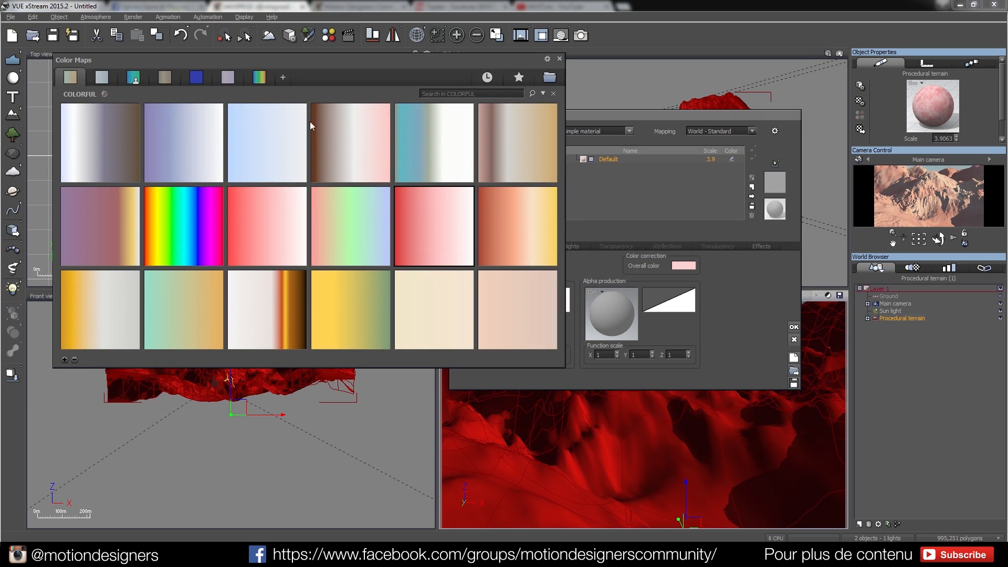
pyautogui.doubleClick(168, 232)
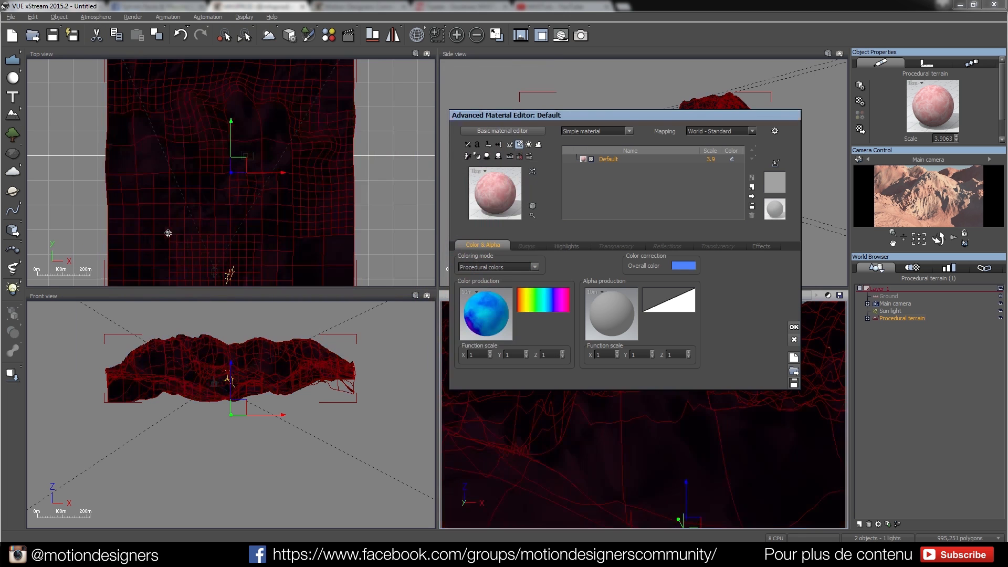
pyautogui.click(534, 298)
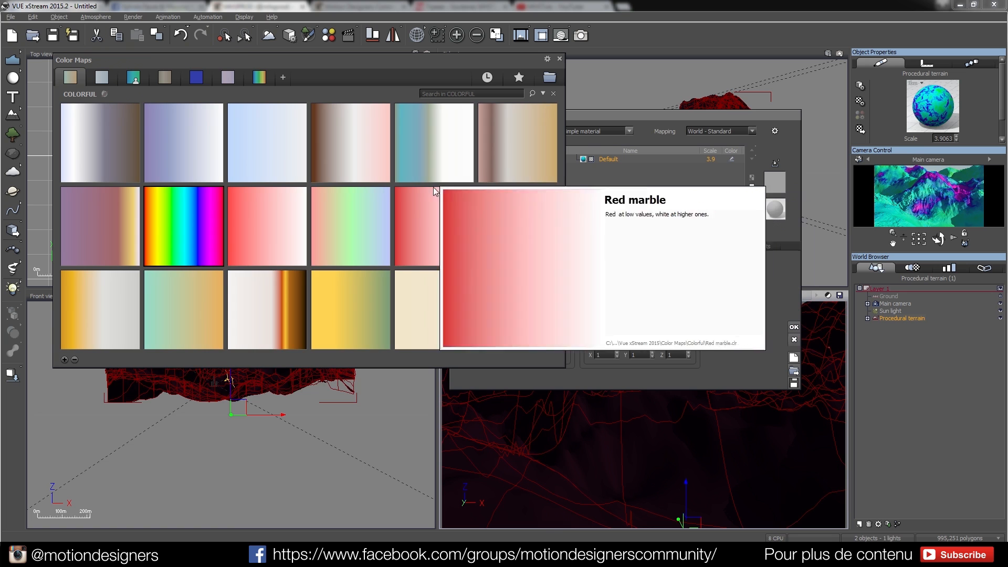
pyautogui.moveTo(489, 342)
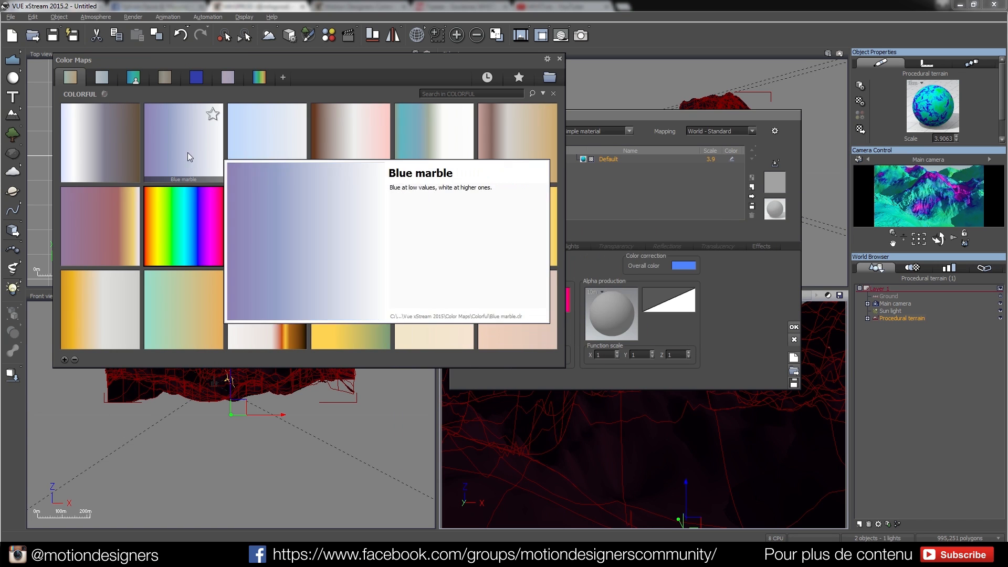
pyautogui.click(184, 151)
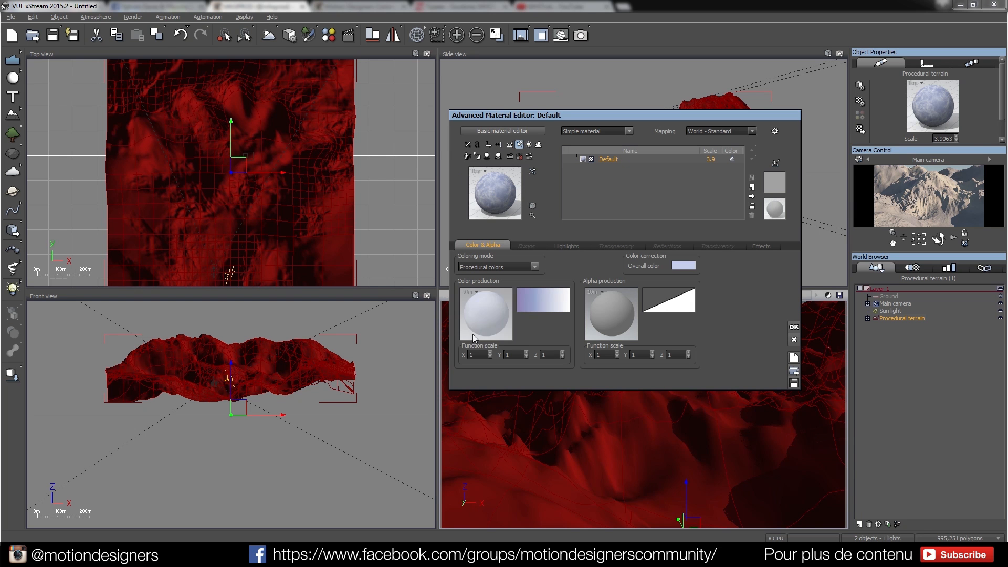
# Accept the terrain material, render the main camera view and close the gamma notice and post-render options.
pyautogui.click(793, 326)
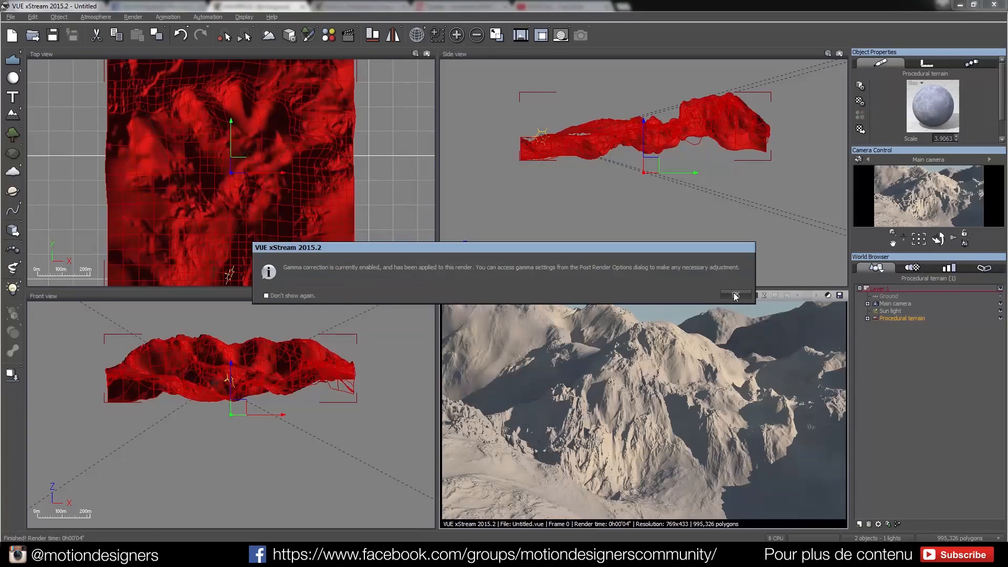
pyautogui.click(735, 295)
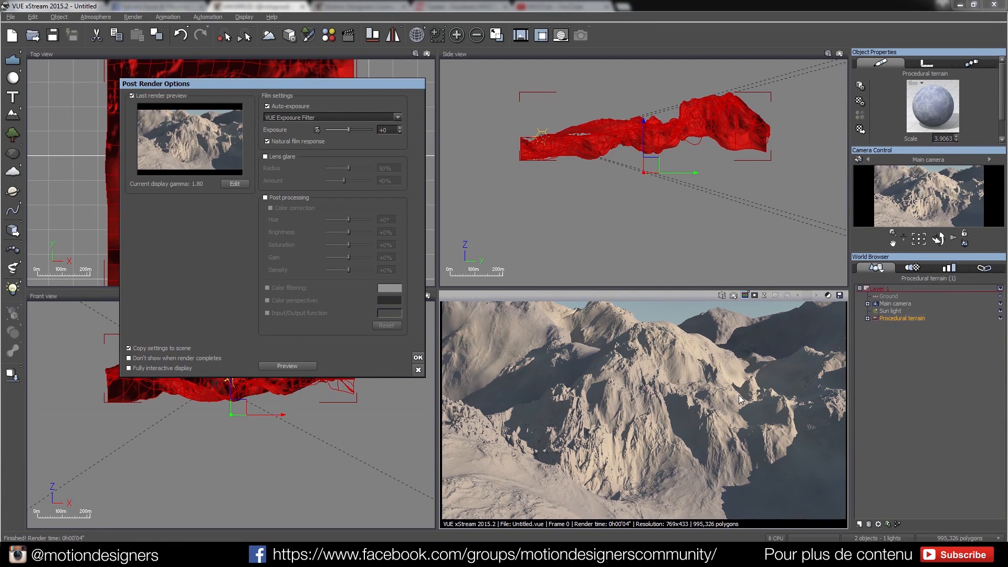
pyautogui.click(418, 359)
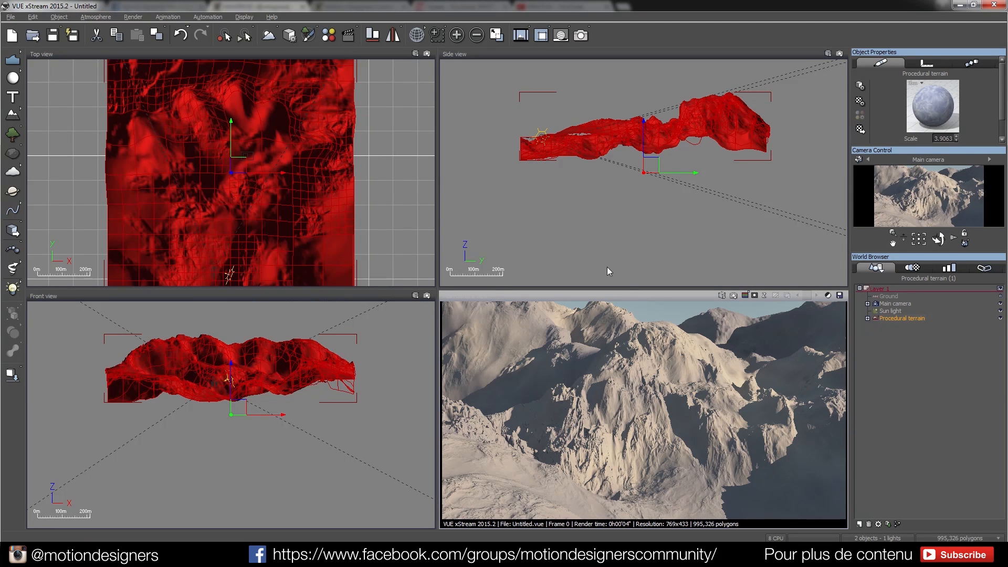
# Reopen the procedural terrain's material and add a new layer above the Default layer, leaving the new layer selected.
pyautogui.doubleClick(925, 107)
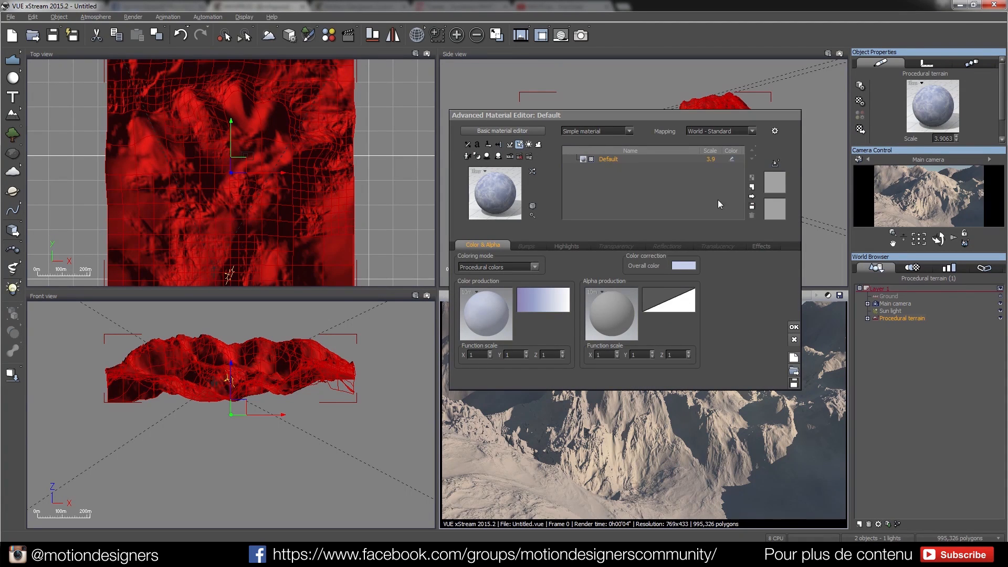
pyautogui.click(752, 187)
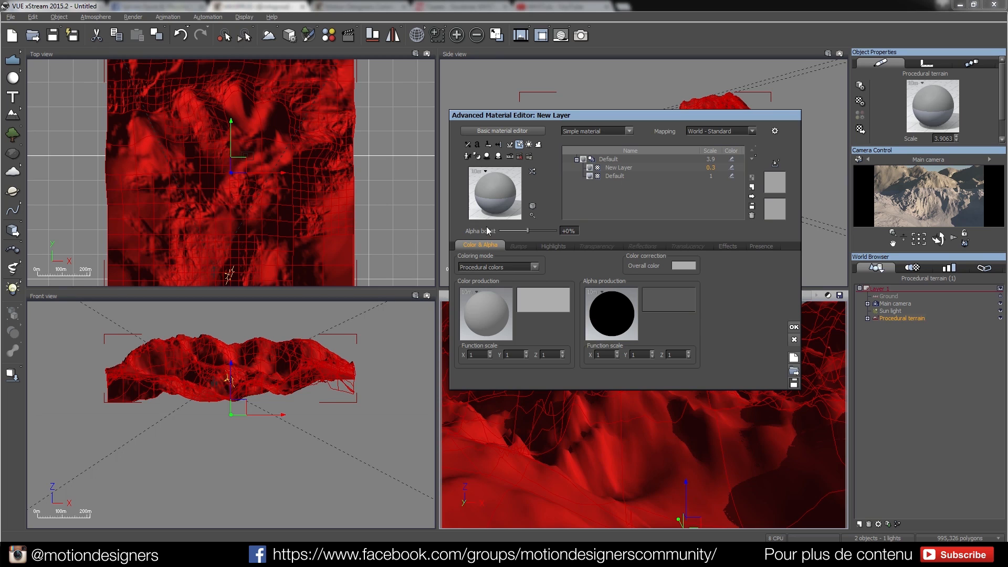
pyautogui.doubleClick(613, 177)
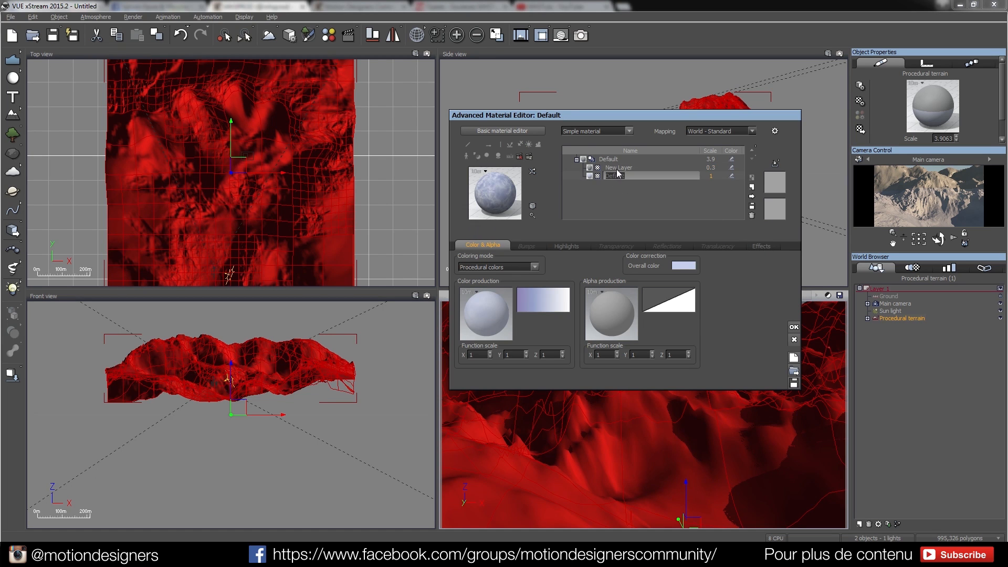
pyautogui.click(618, 167)
# Try lower altitude limits of -0.38 and 0.41 for the new layer's presence.
pyautogui.click(761, 247)
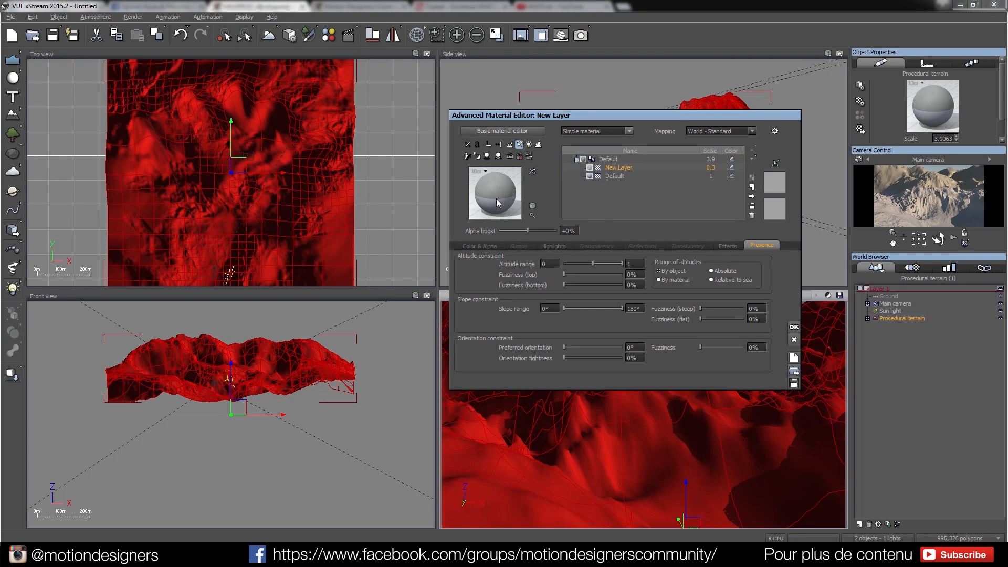
pyautogui.moveTo(595, 263); pyautogui.dragTo(587, 264)
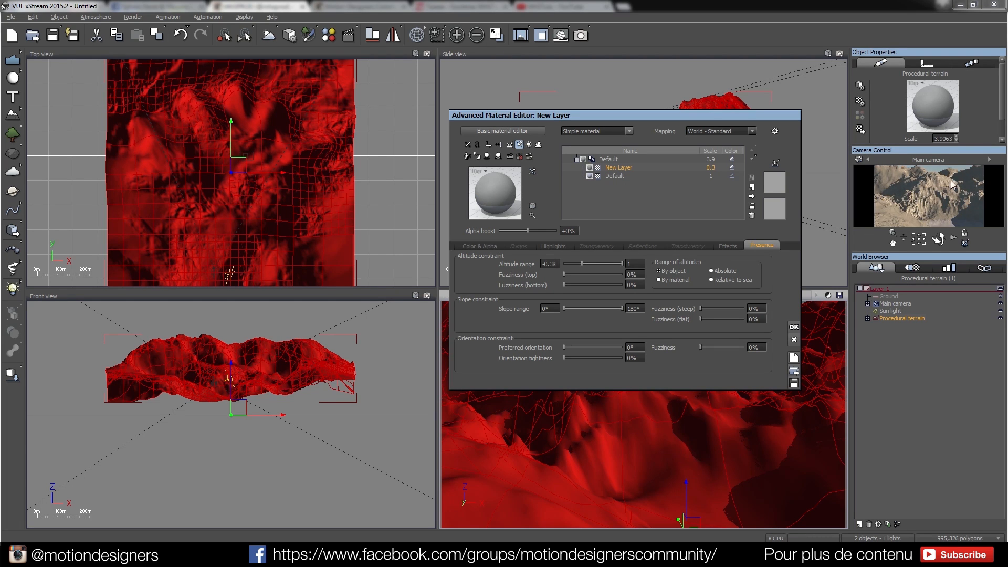
pyautogui.moveTo(600, 264); pyautogui.dragTo(605, 264)
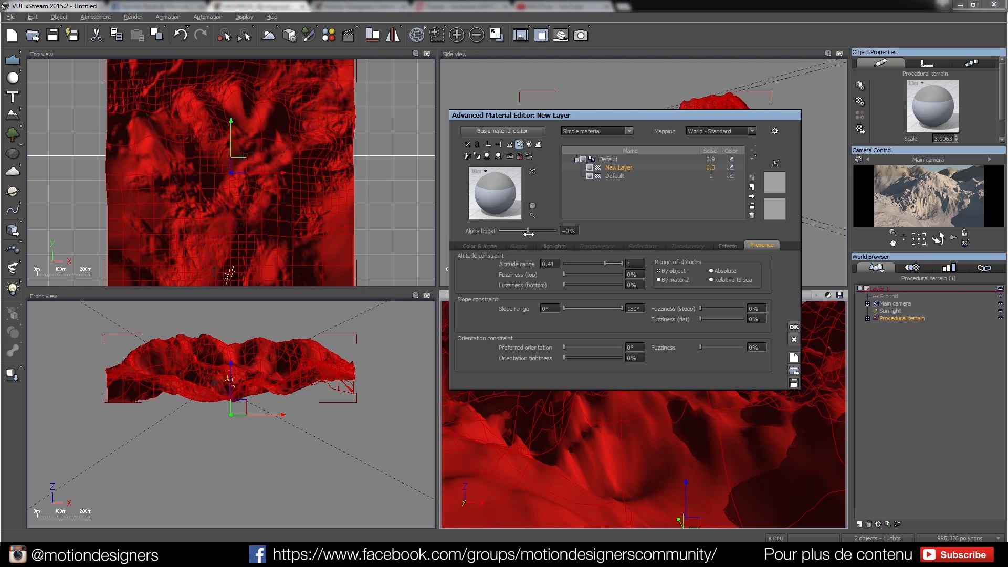
# Compare the two material layers and set the new layer's altitude range from -1 to 0.01.
pyautogui.doubleClick(619, 167)
pyautogui.click(616, 175)
pyautogui.click(615, 168)
pyautogui.click(616, 174)
pyautogui.moveTo(603, 263)
pyautogui.mouseDown()
pyautogui.moveTo(577, 264)
pyautogui.moveTo(593, 263)
pyautogui.mouseUp()
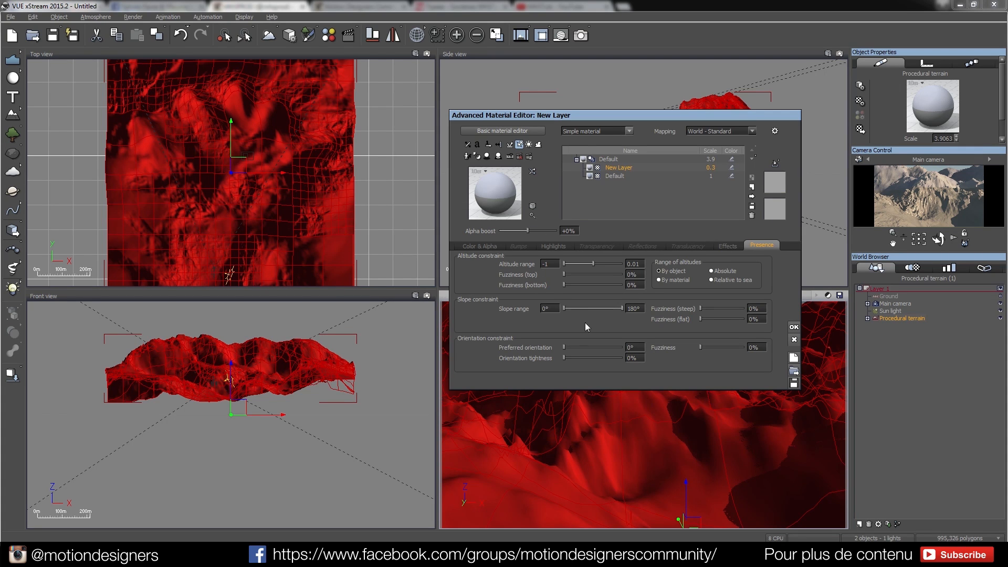
# Set the new layer's minimum slope to 78° and its maximum altitude to 1.
pyautogui.moveTo(582, 308); pyautogui.dragTo(589, 308)
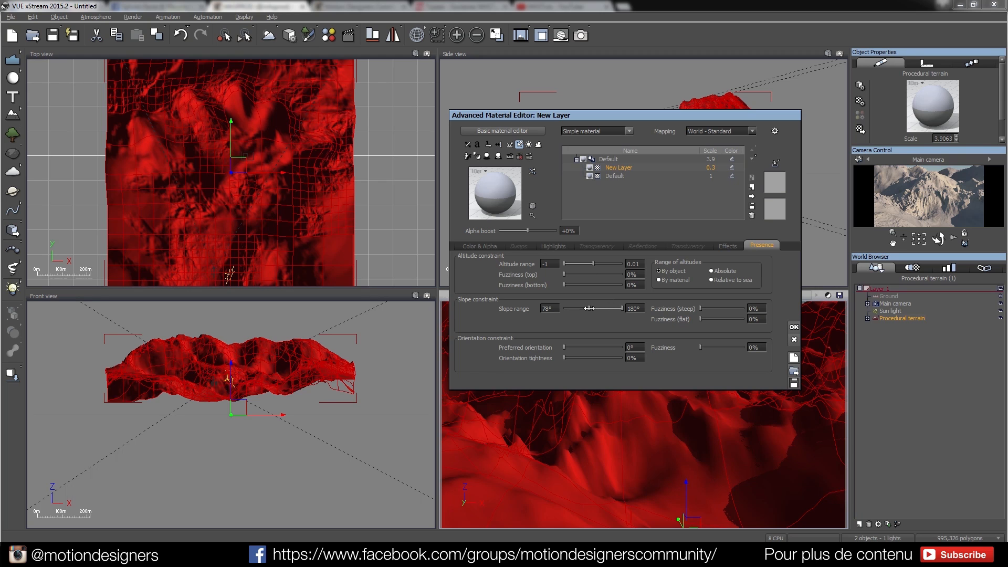
pyautogui.moveTo(593, 263); pyautogui.dragTo(622, 263)
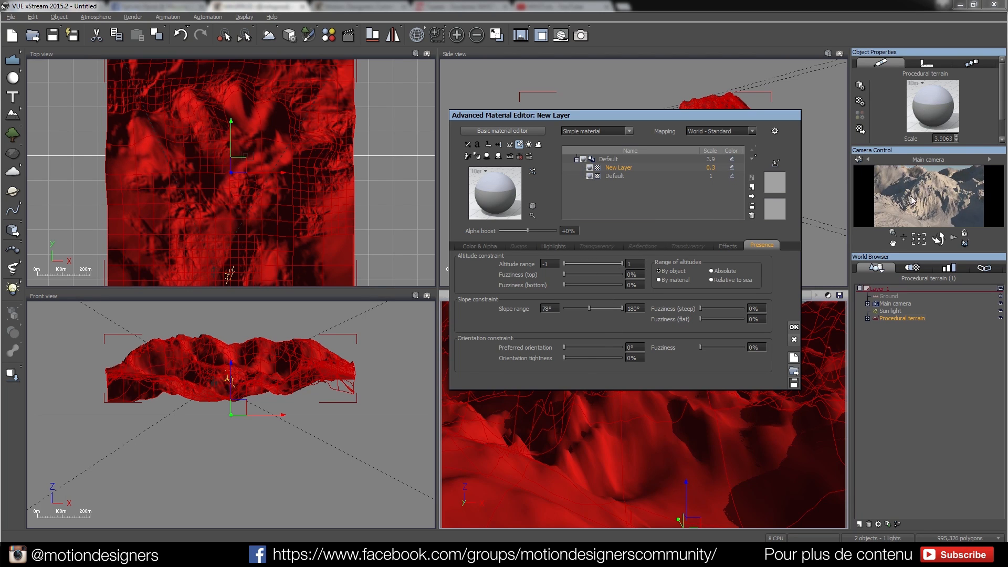
pyautogui.rightClick(951, 181)
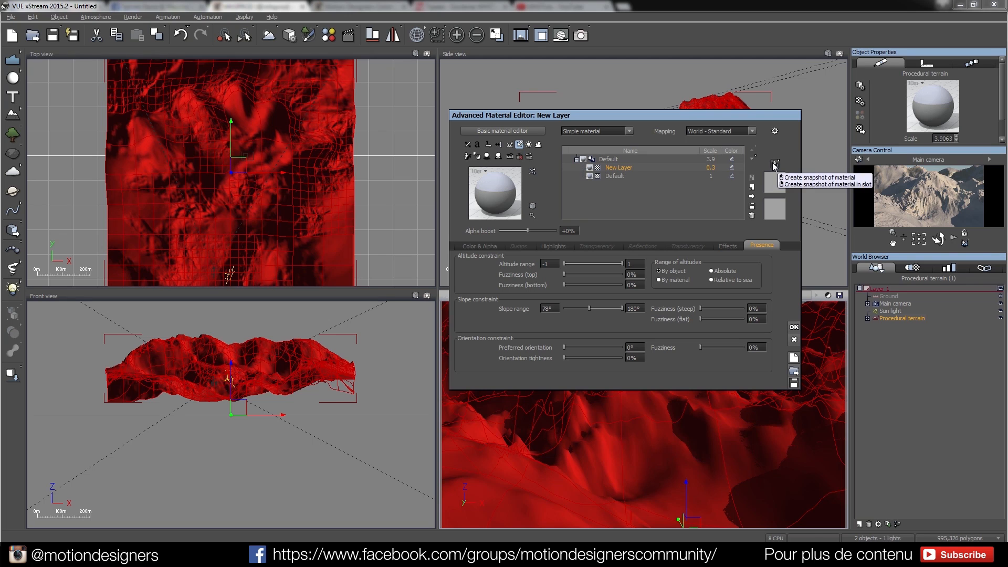
# Load the Grass Variations material from the Landscapes collection into the new layer, replacing the existing alpha information.
pyautogui.click(514, 184)
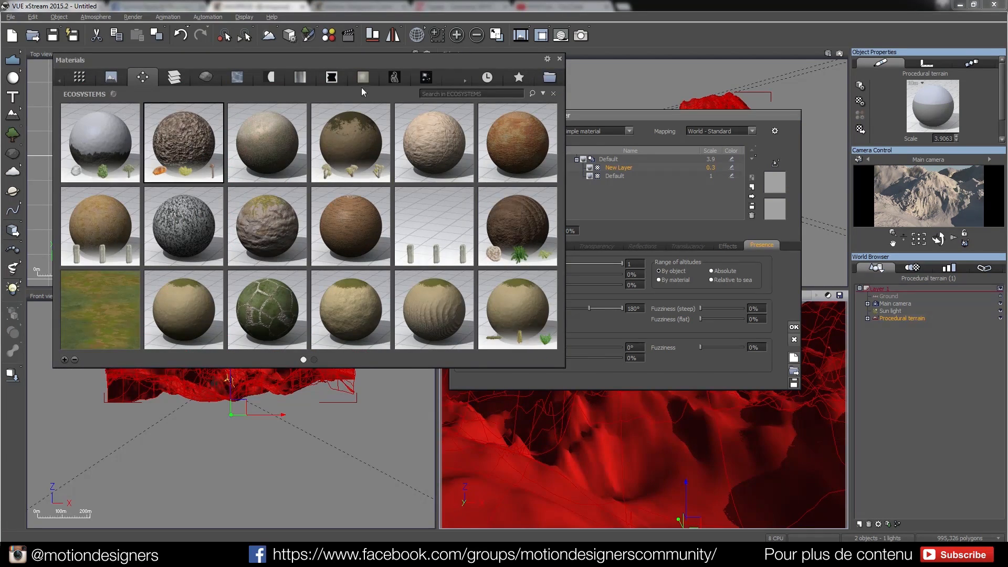
pyautogui.click(559, 60)
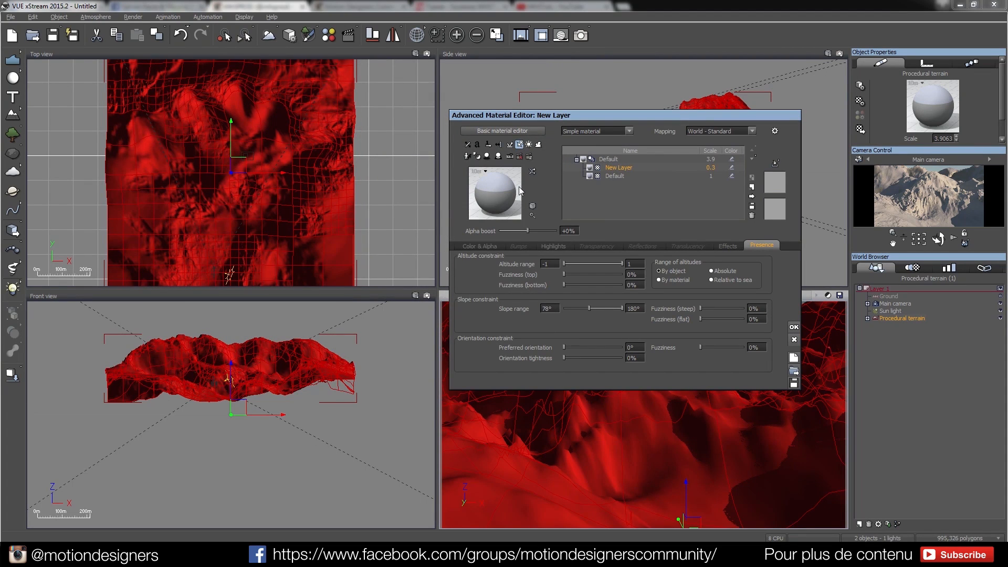
pyautogui.click(519, 188)
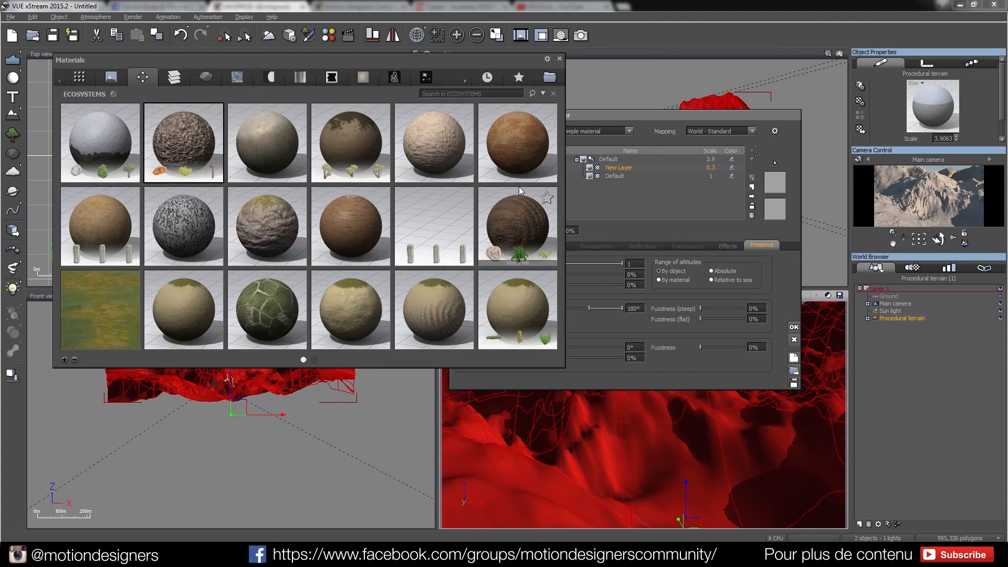
pyautogui.click(110, 79)
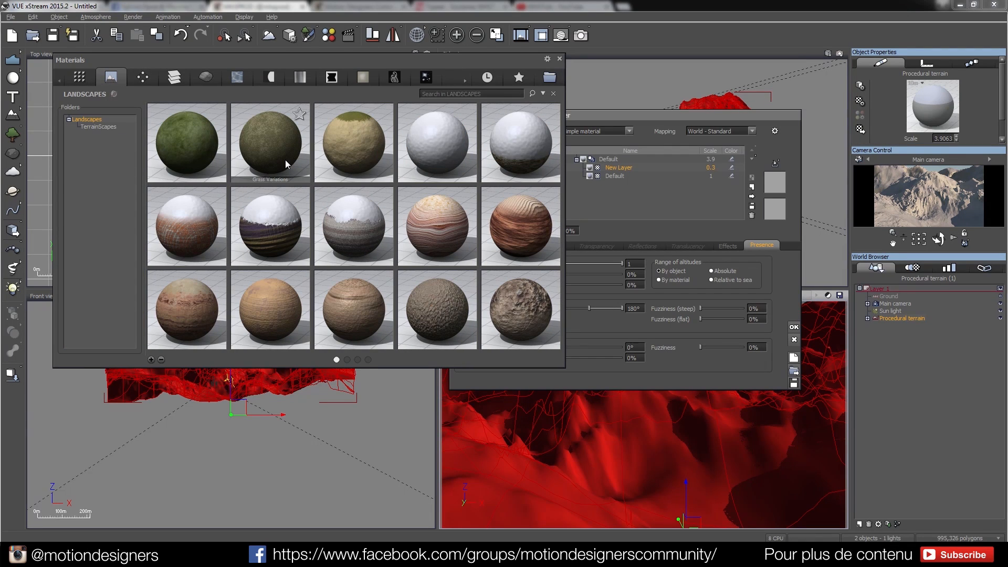
pyautogui.moveTo(273, 155)
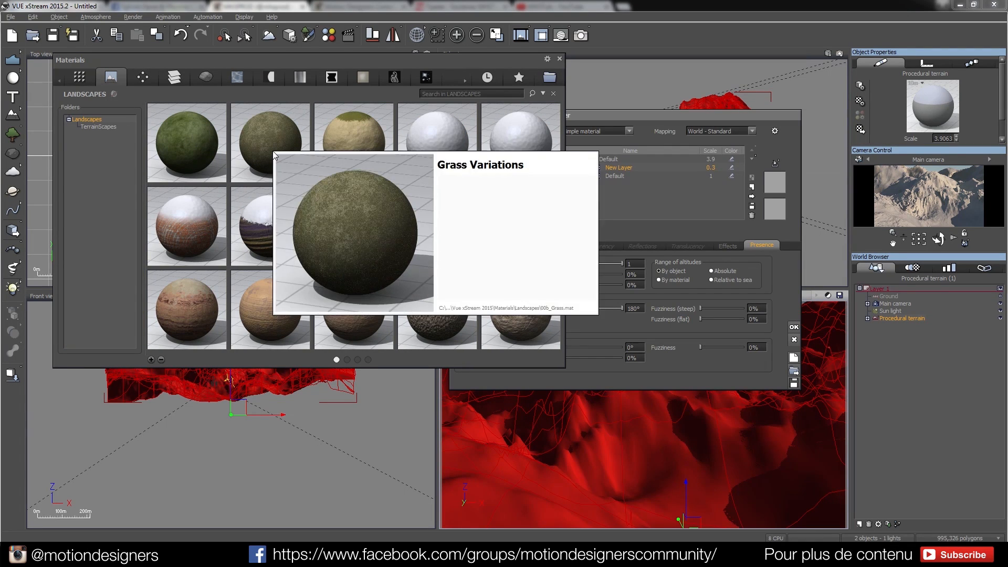
pyautogui.doubleClick(244, 143)
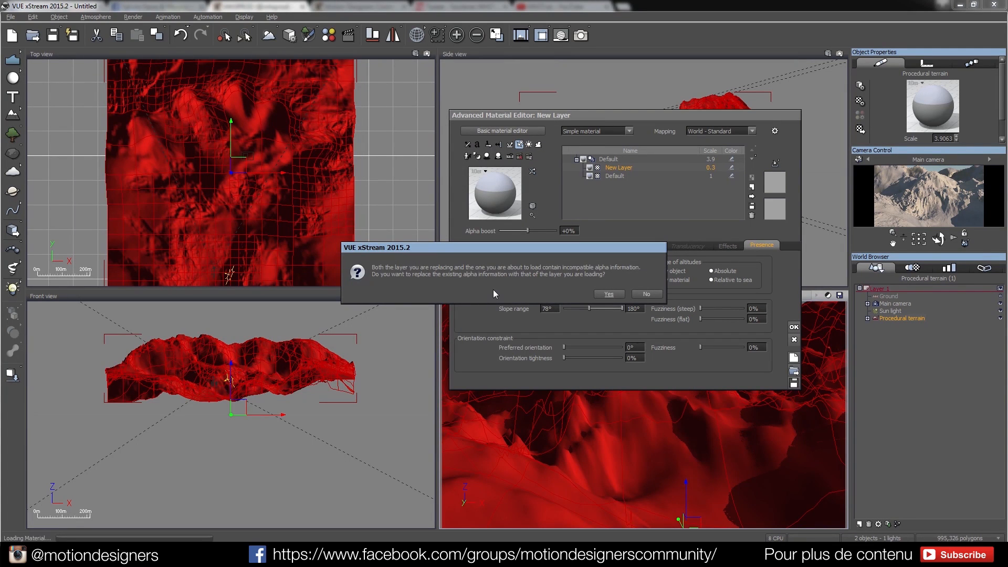
pyautogui.click(609, 294)
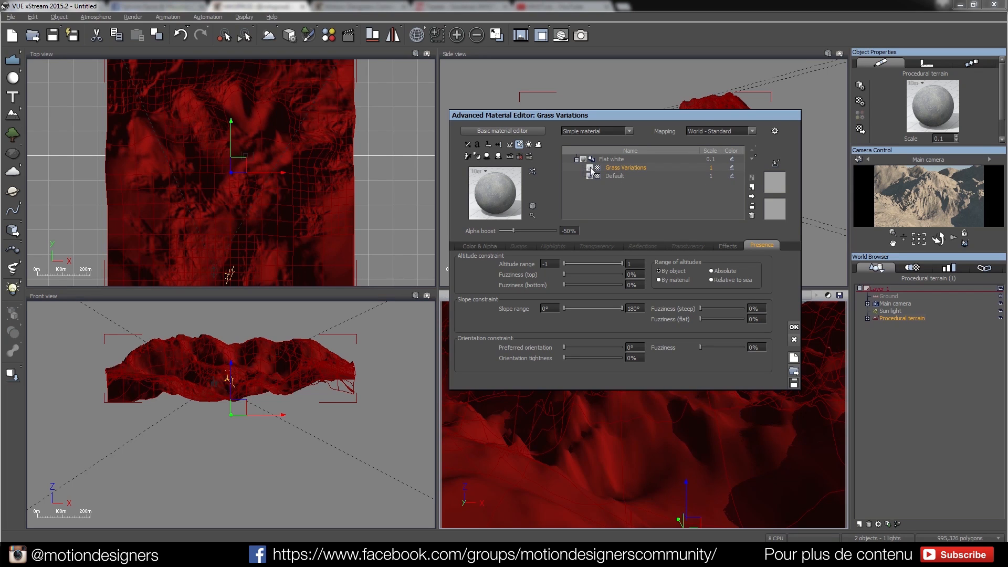
# Check the Grass Variations layer's effects settings and set its upper altitude limit to -0.17.
pyautogui.click(728, 246)
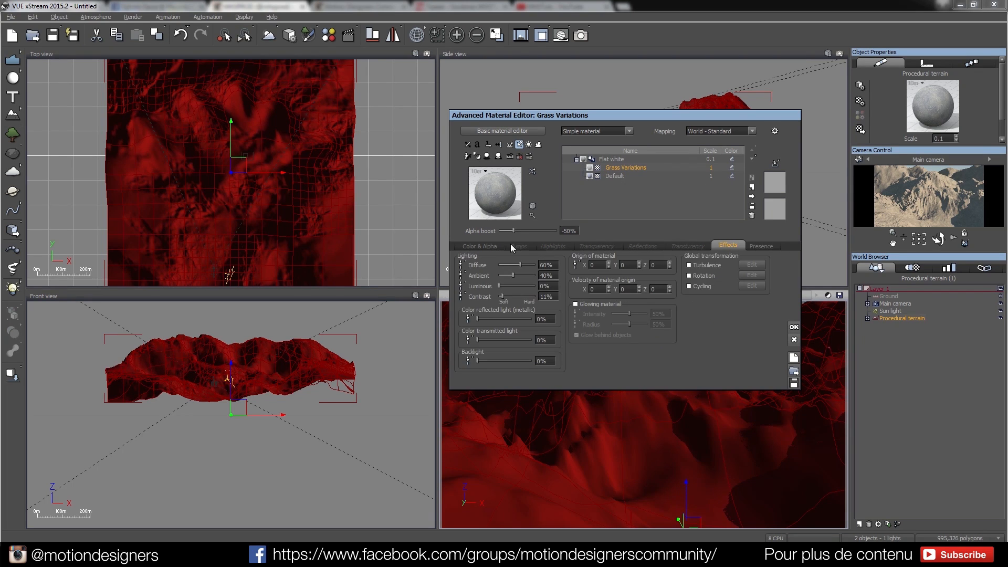
pyautogui.click(761, 246)
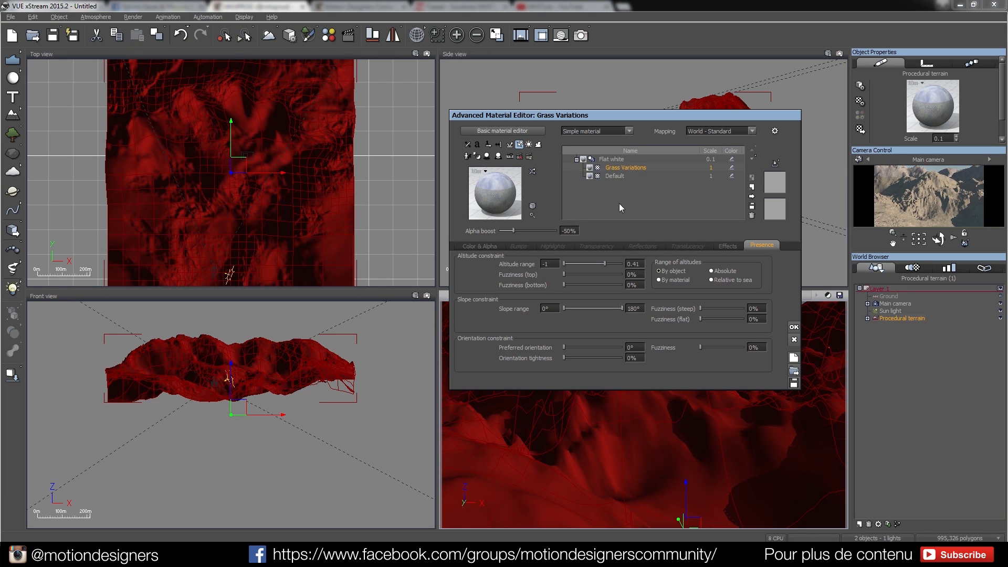
pyautogui.moveTo(605, 264); pyautogui.dragTo(588, 263)
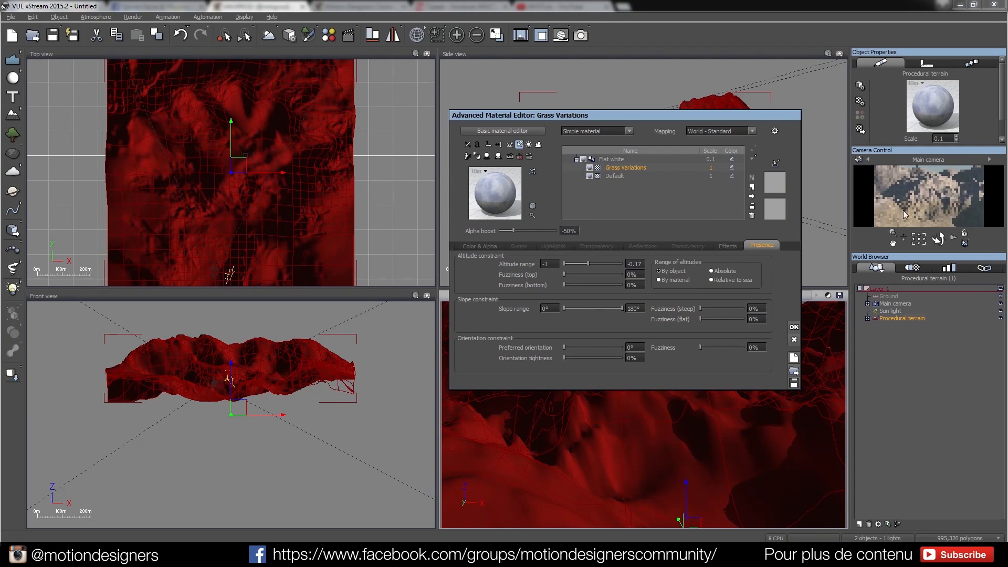
# Set the Grass Variations layer's upper altitude limit to 1 and its maximum slope to 50°.
pyautogui.moveTo(605, 309); pyautogui.dragTo(595, 309)
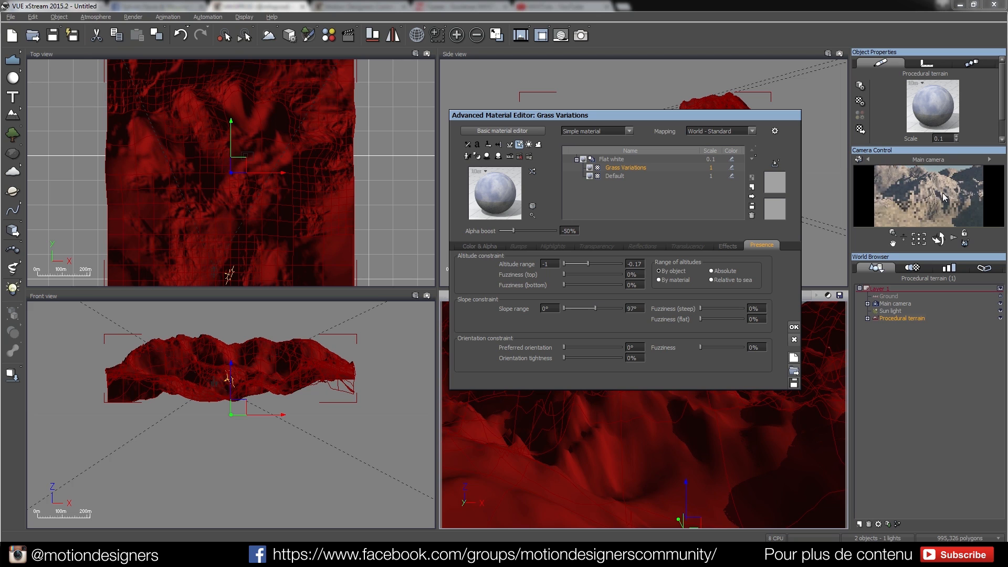
pyautogui.moveTo(583, 264); pyautogui.dragTo(622, 264)
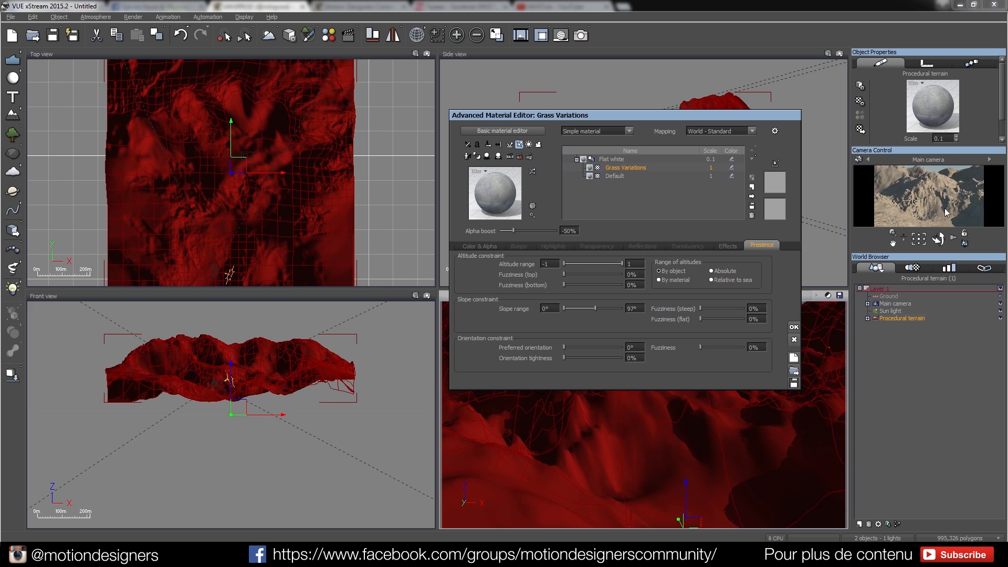
pyautogui.moveTo(594, 308); pyautogui.dragTo(580, 309)
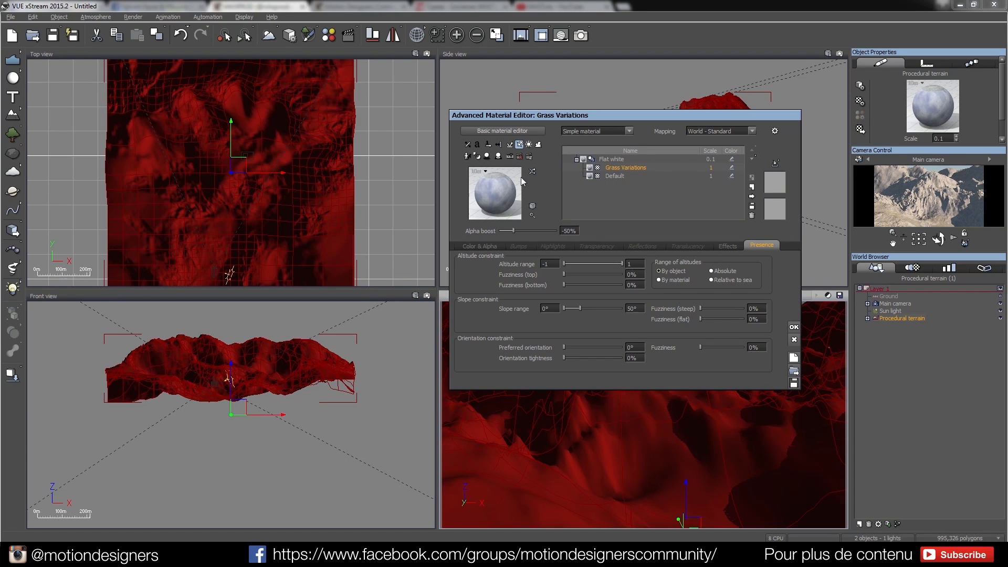
# In the Grass Variations colour function, assign the beige Colorful preset to the upper Color Variation node feeding the Blender.
pyautogui.rightClick(592, 169)
pyautogui.click(602, 176)
pyautogui.click(477, 246)
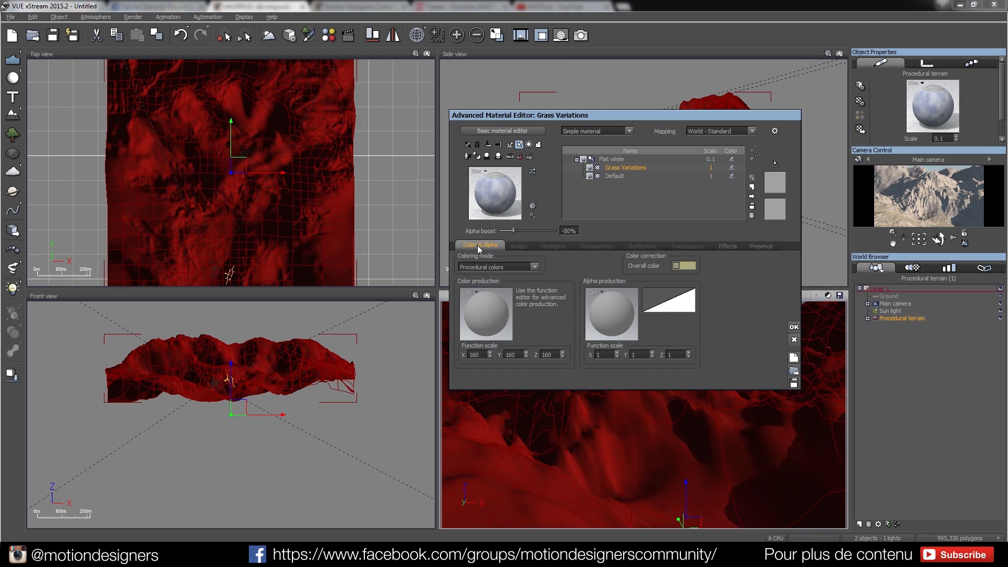
pyautogui.rightClick(486, 310)
pyautogui.click(499, 315)
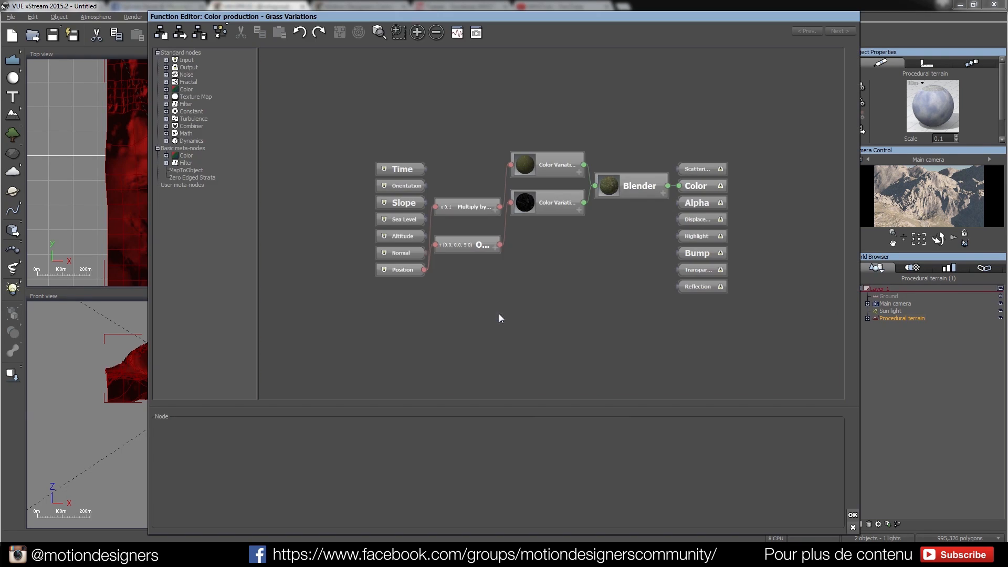
pyautogui.click(638, 185)
pyautogui.click(525, 165)
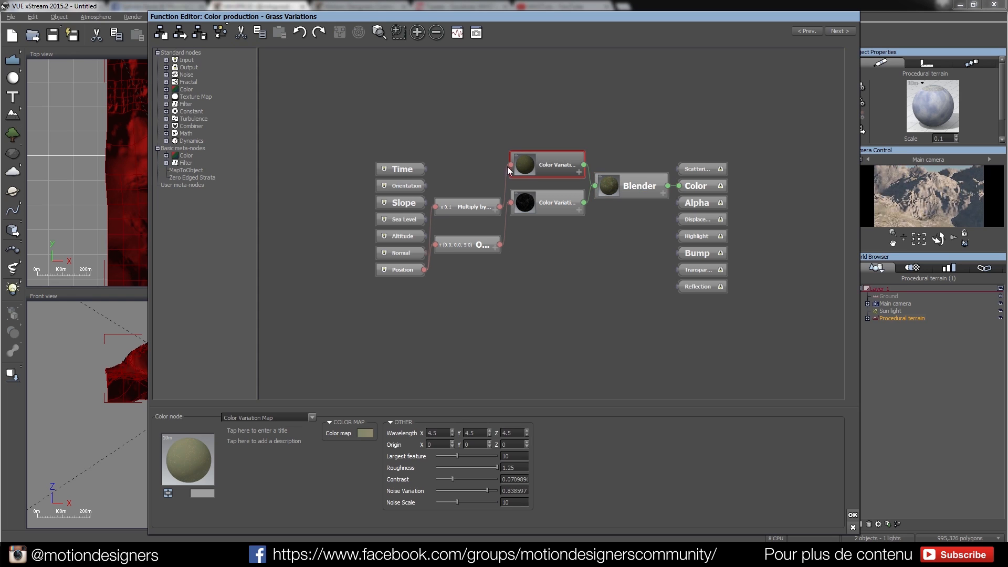
pyautogui.click(366, 434)
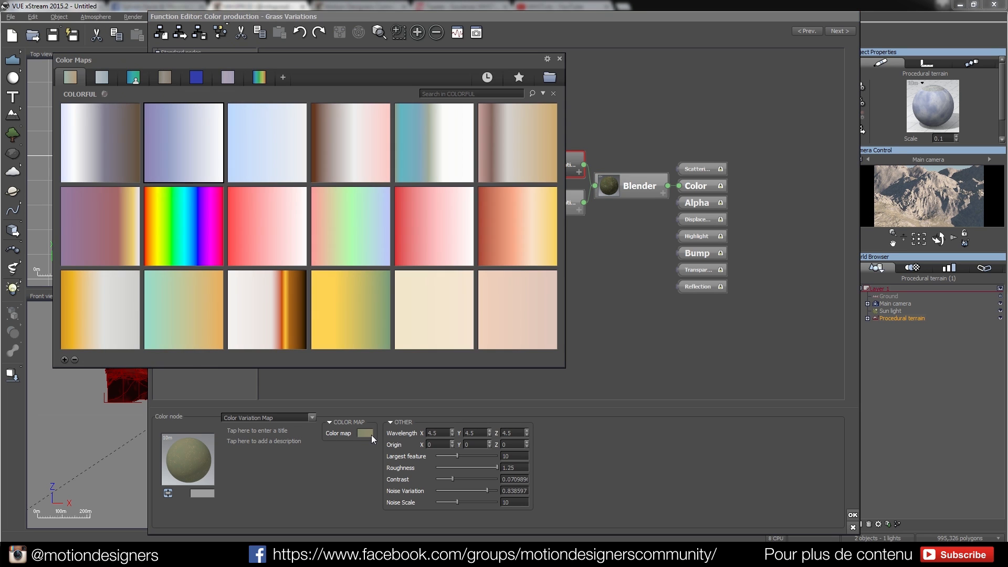
pyautogui.doubleClick(440, 308)
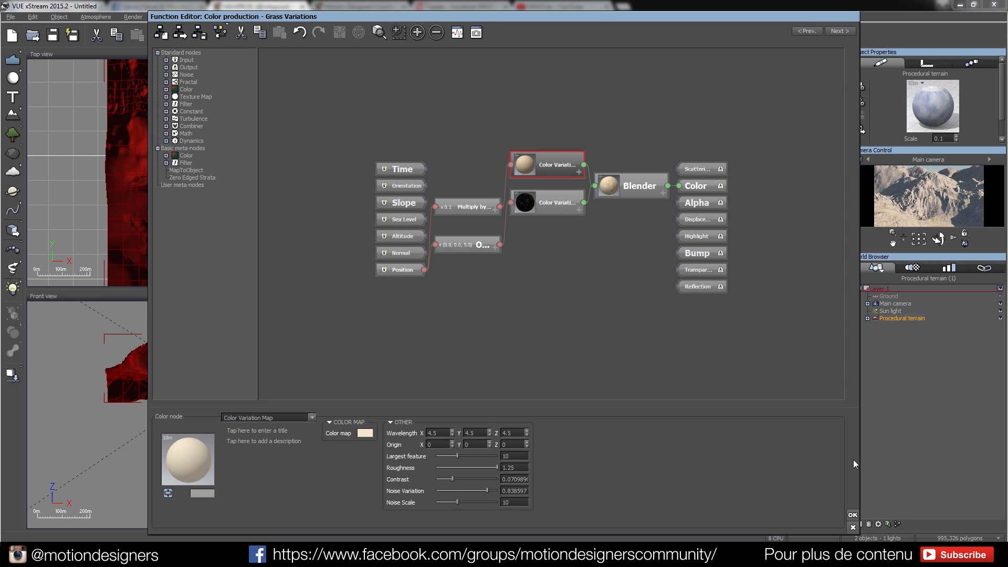
pyautogui.click(853, 515)
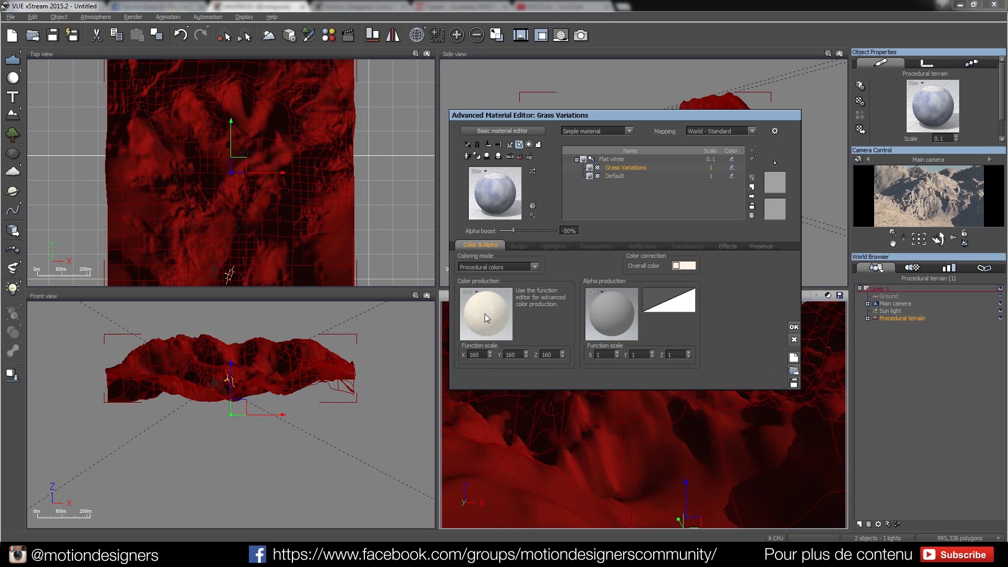
# Apply the material changes and render the main camera view, accepting the default post-render options.
pyautogui.click(800, 326)
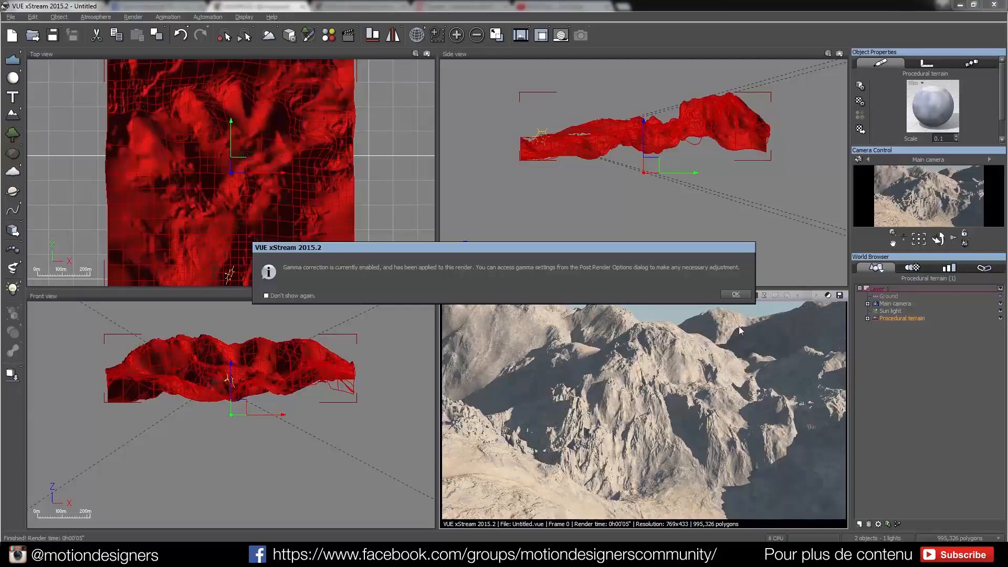
pyautogui.click(737, 295)
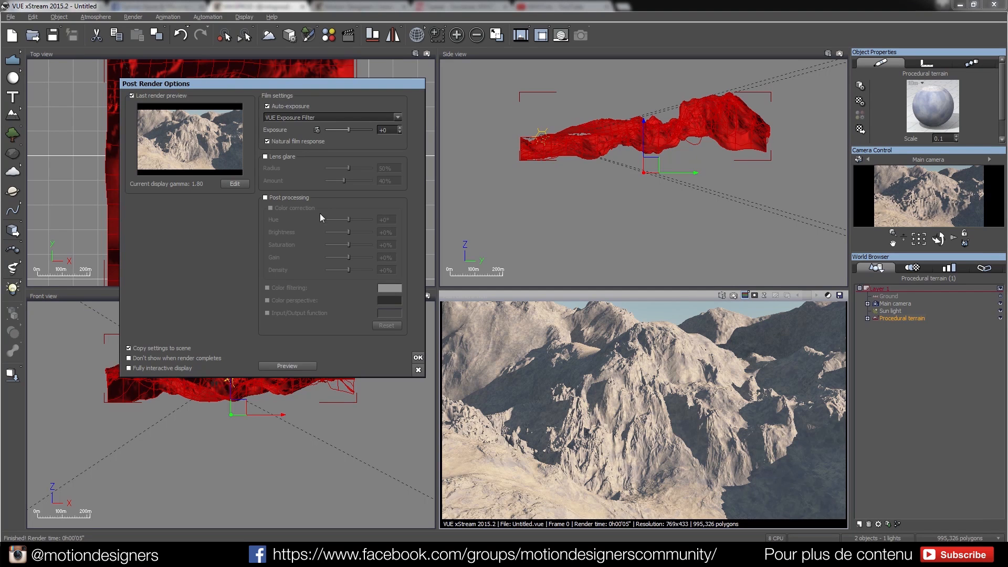
pyautogui.click(418, 358)
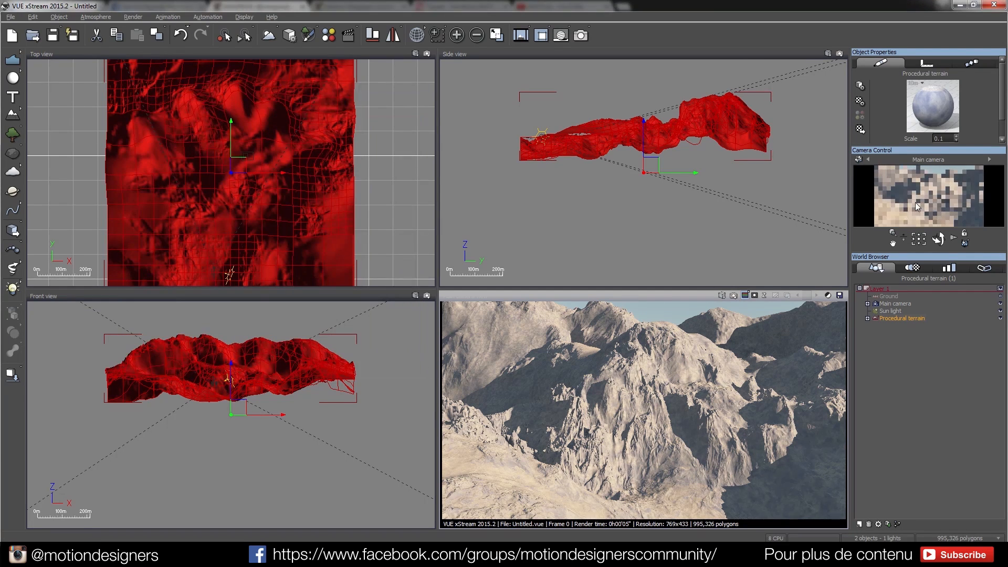
# Reopen the Grass Variations colour function and set the upper Color Variation node's colour map to solid red.
pyautogui.doubleClick(929, 108)
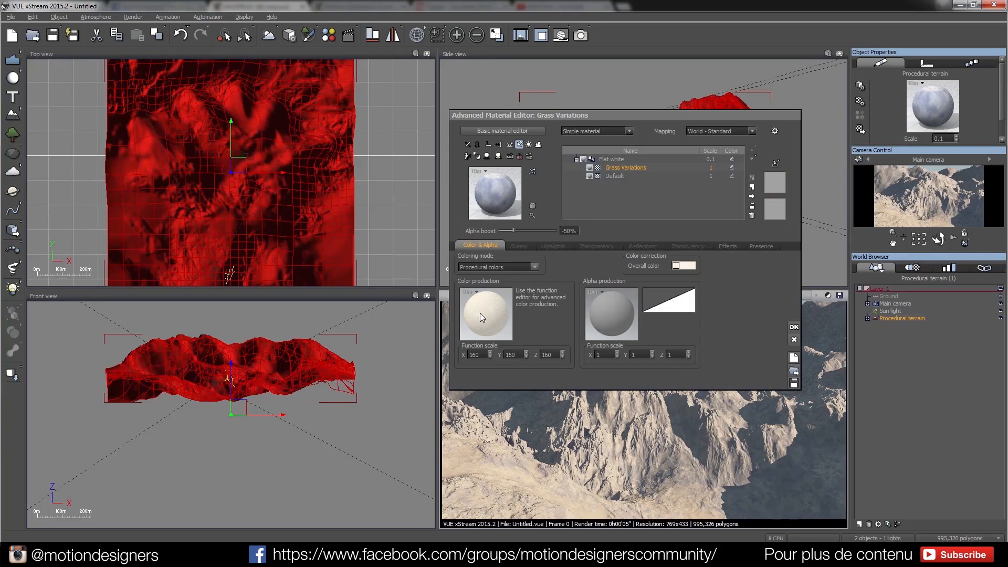
pyautogui.click(481, 314)
pyautogui.click(560, 58)
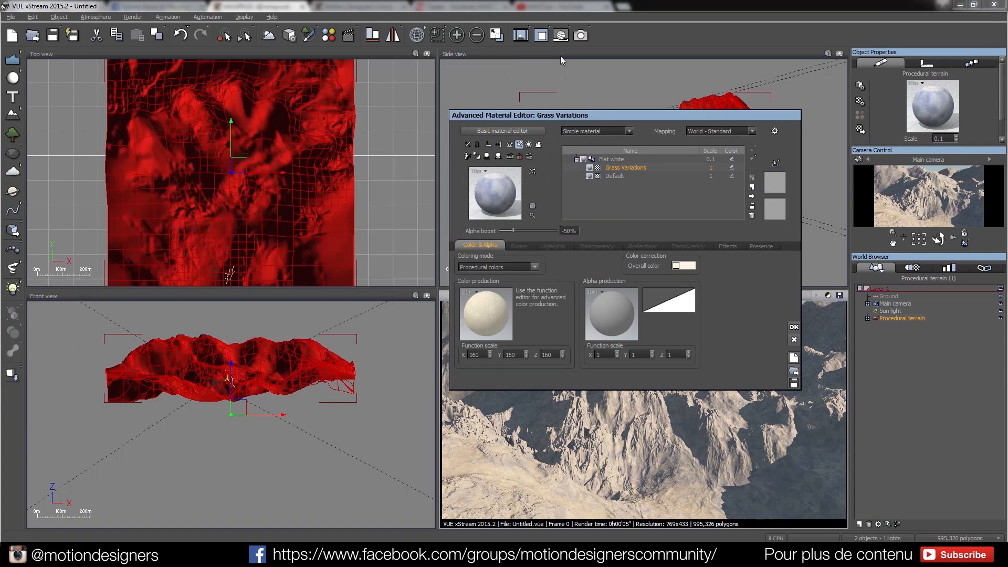
pyautogui.rightClick(486, 316)
pyautogui.click(514, 321)
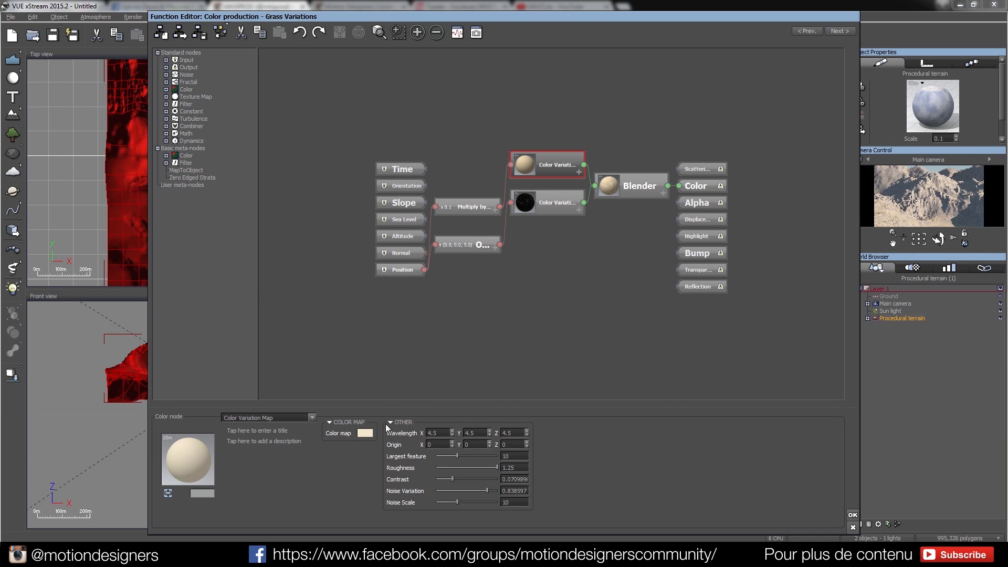
pyautogui.click(363, 434)
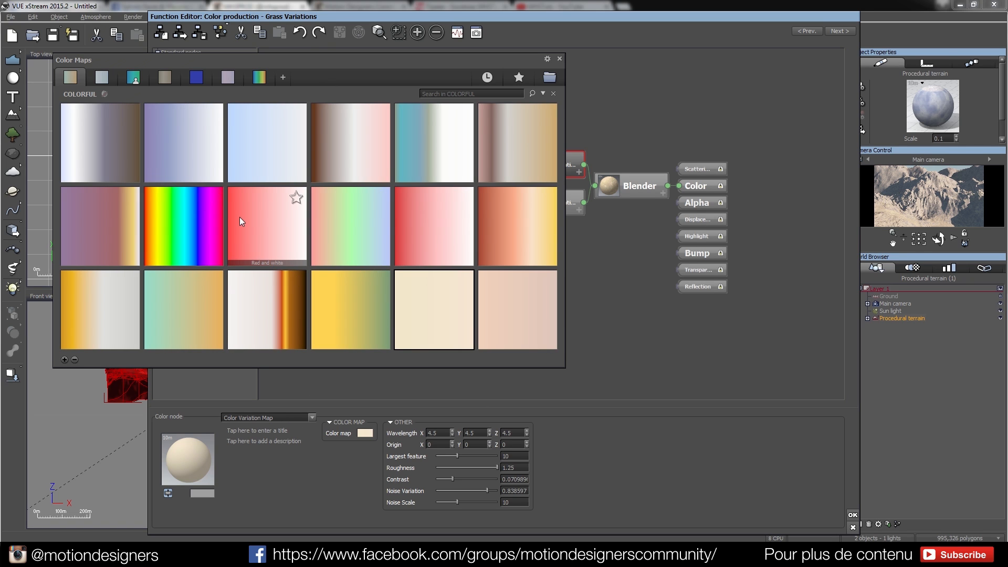
pyautogui.click(163, 79)
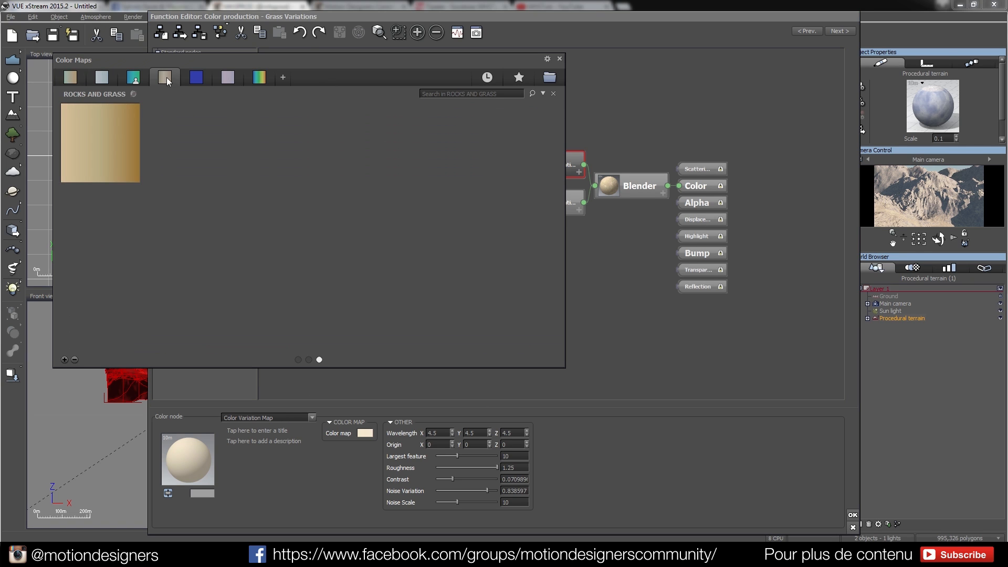
pyautogui.click(202, 84)
pyautogui.doubleClick(328, 134)
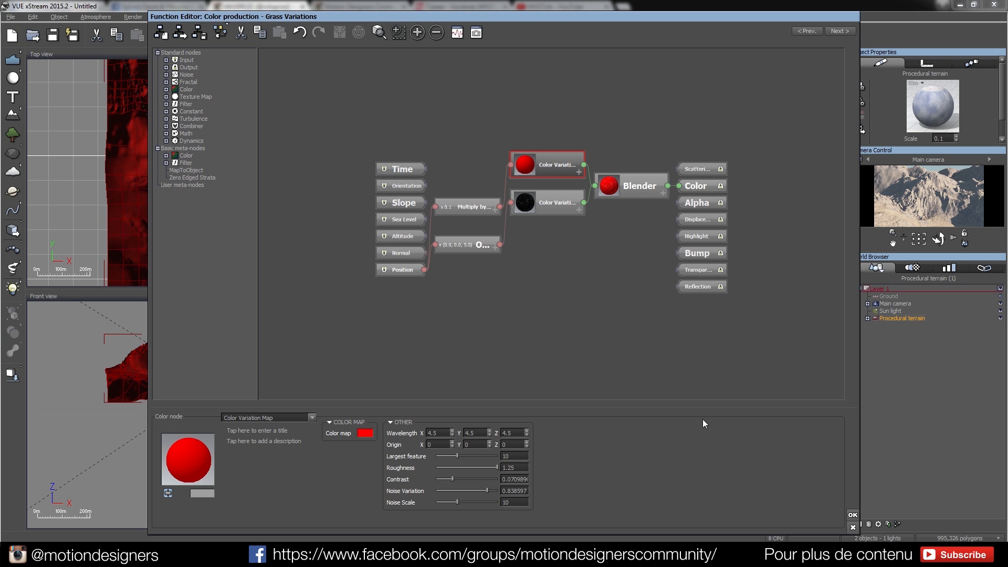
pyautogui.click(852, 515)
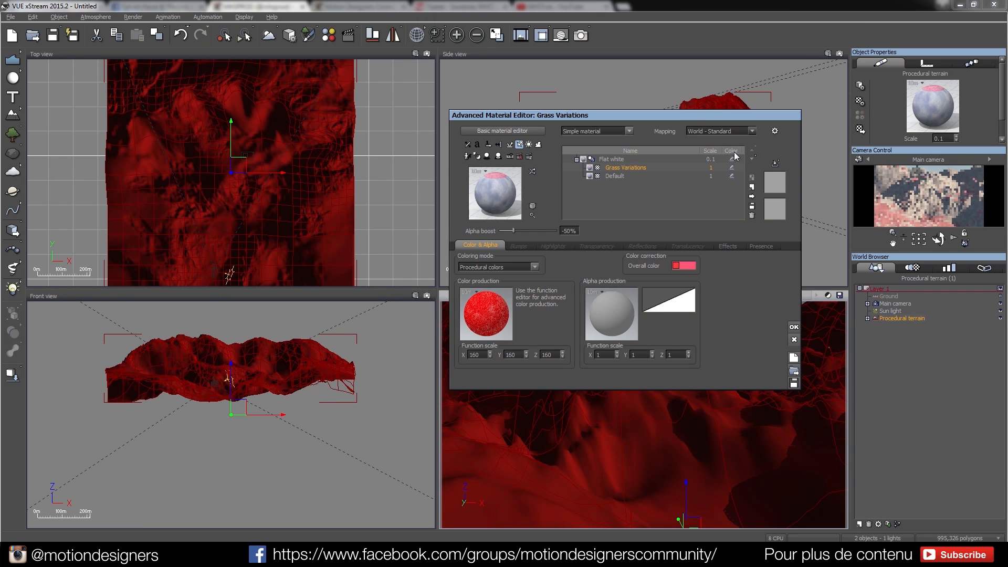
# Apply the red grass layer and render the main camera view to check where the layer covers the terrain.
pyautogui.click(794, 326)
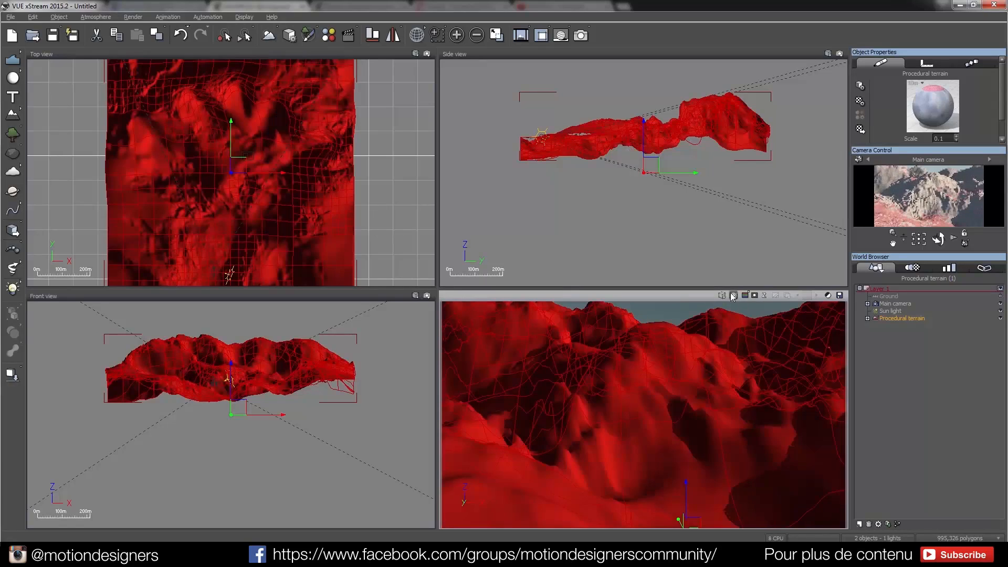
pyautogui.click(734, 295)
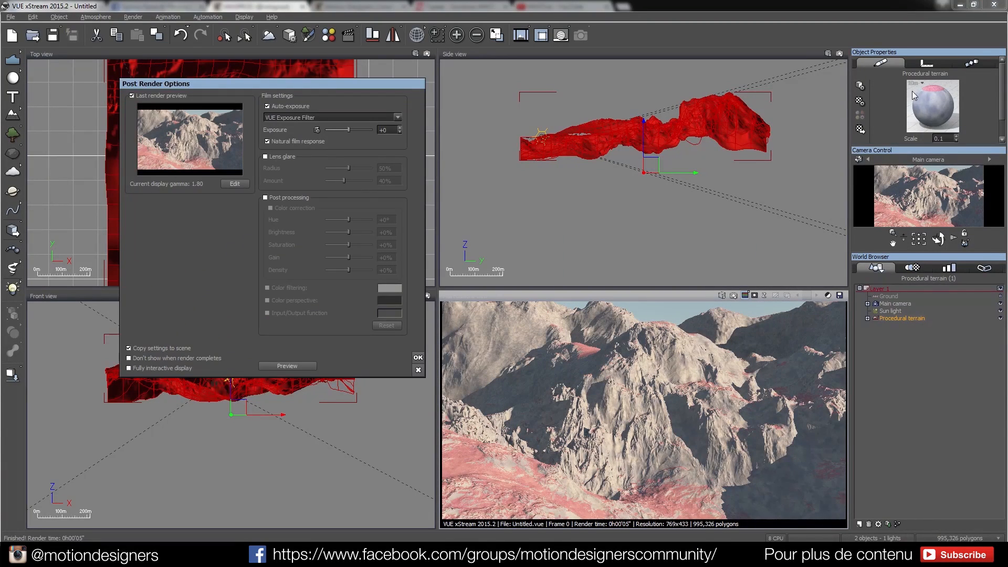
pyautogui.click(417, 357)
# Replace the solid red map of the upper Color Variation node in Grass Variations with the beige Colorful preset.
pyautogui.doubleClick(944, 92)
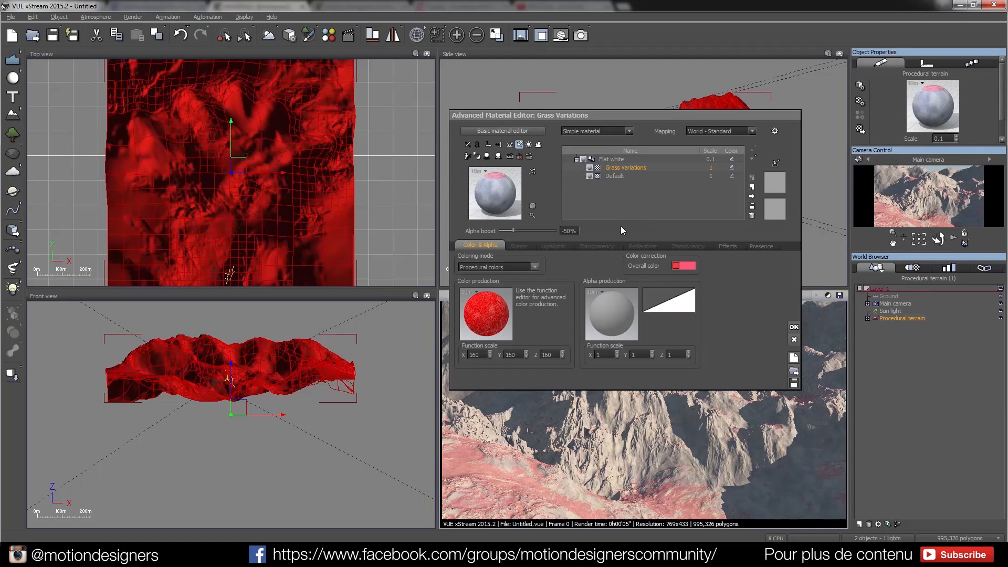
pyautogui.rightClick(495, 312)
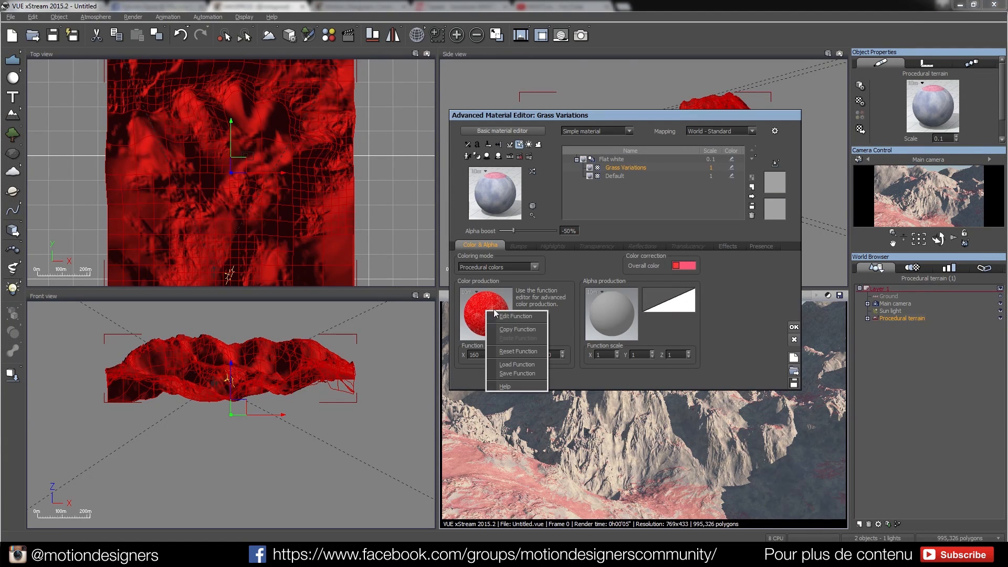
pyautogui.click(512, 316)
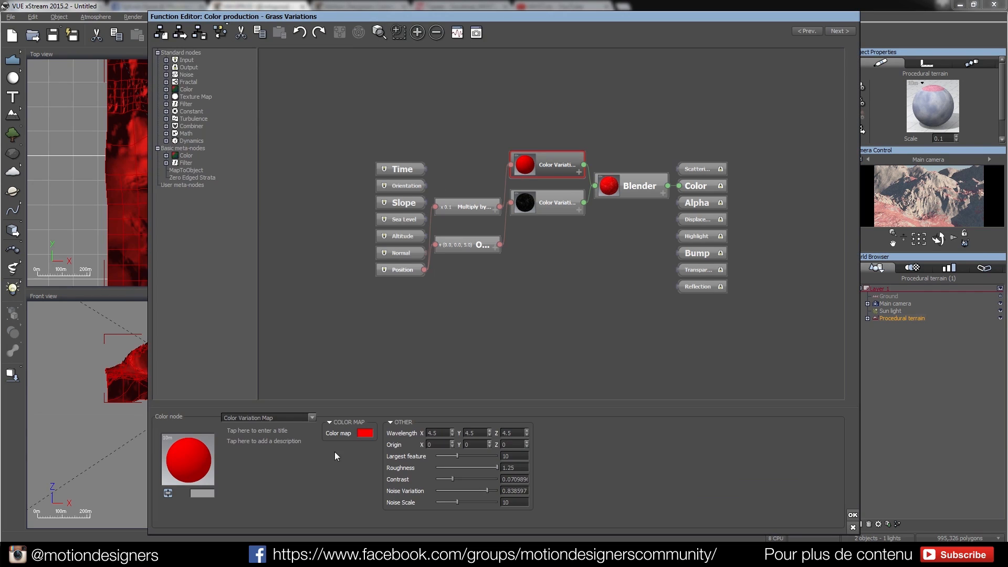
pyautogui.click(366, 433)
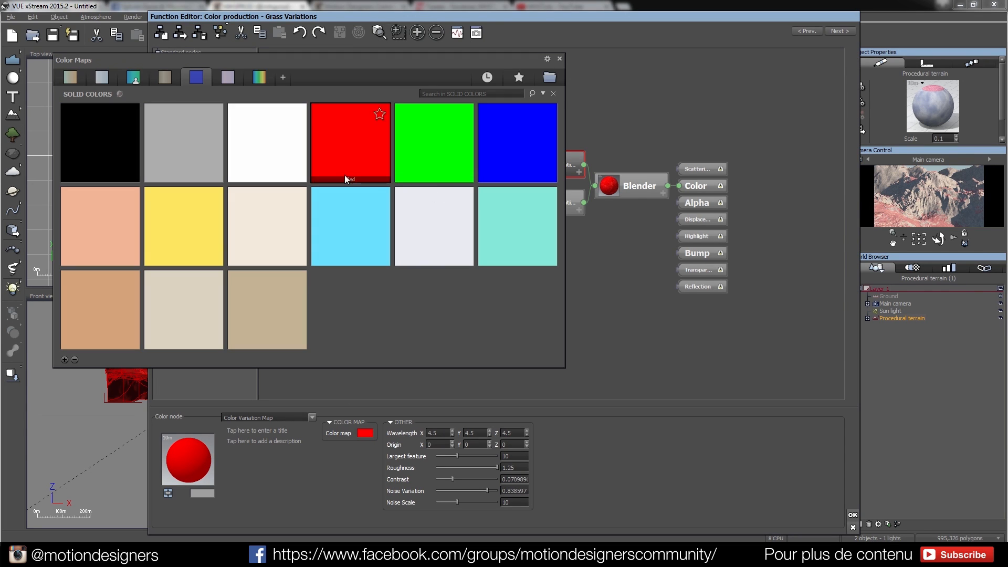
pyautogui.click(70, 77)
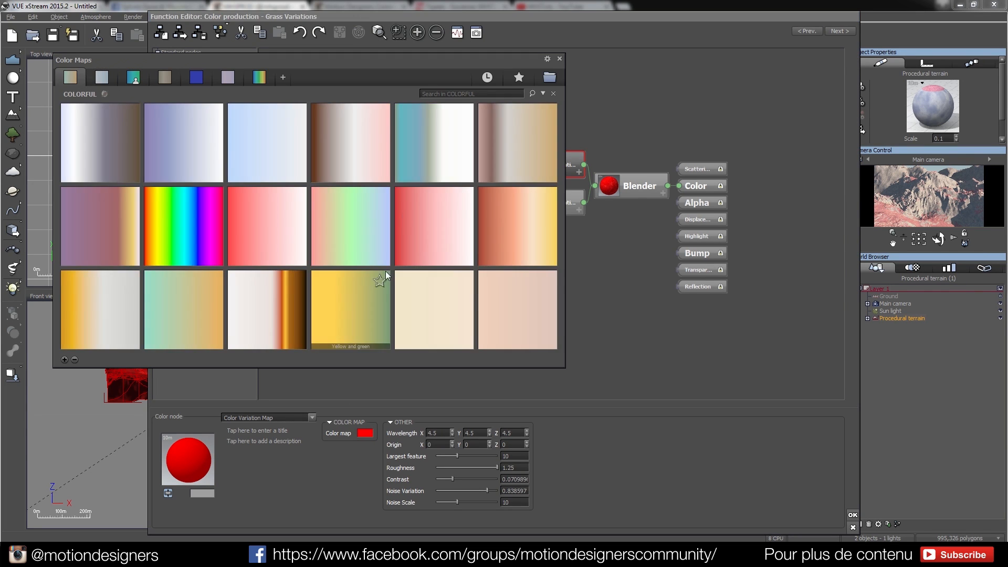
pyautogui.doubleClick(430, 313)
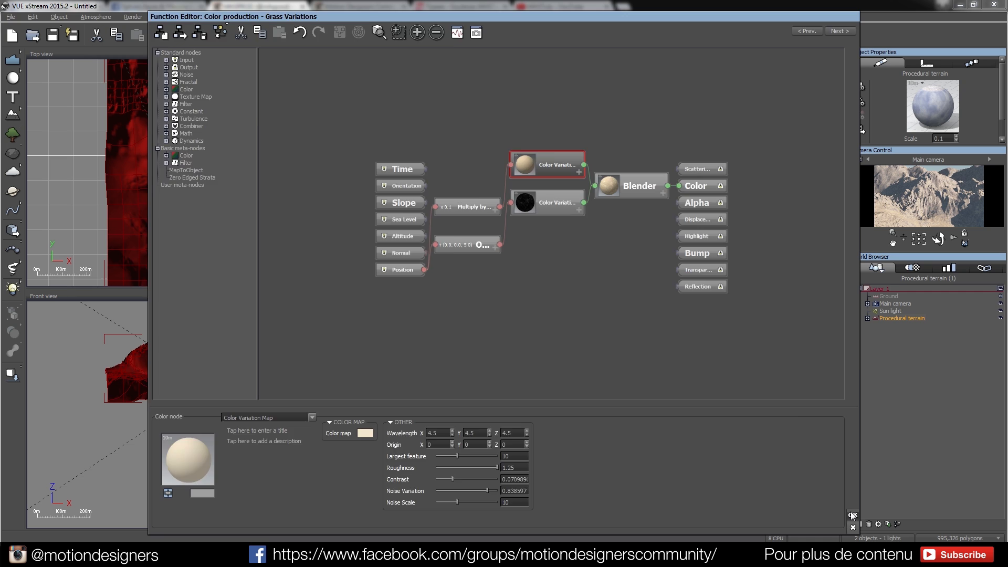
pyautogui.click(852, 517)
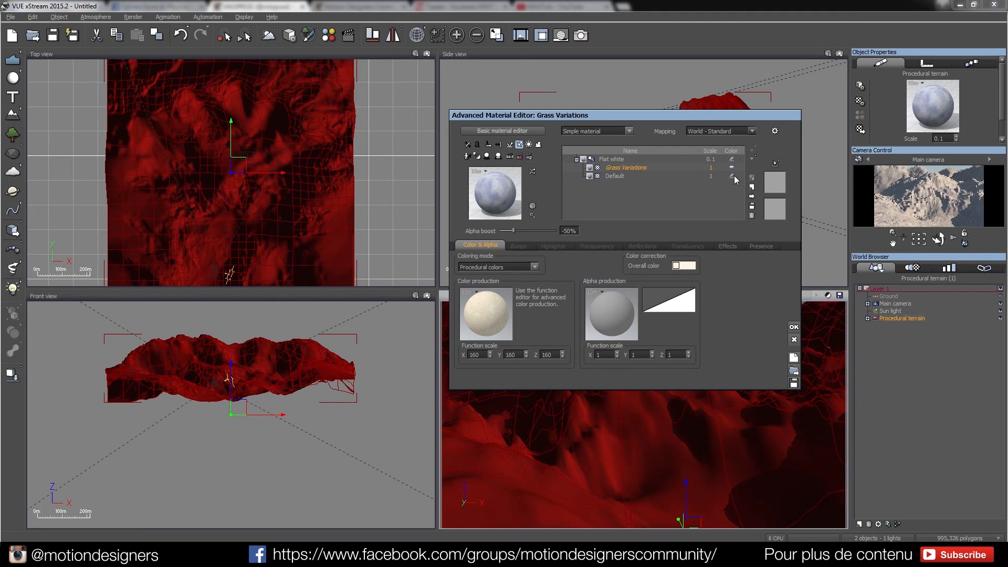
# Examine the coverage of the Grass Variations and Default layers by toggling their visibility and highlight colours.
pyautogui.click(734, 176)
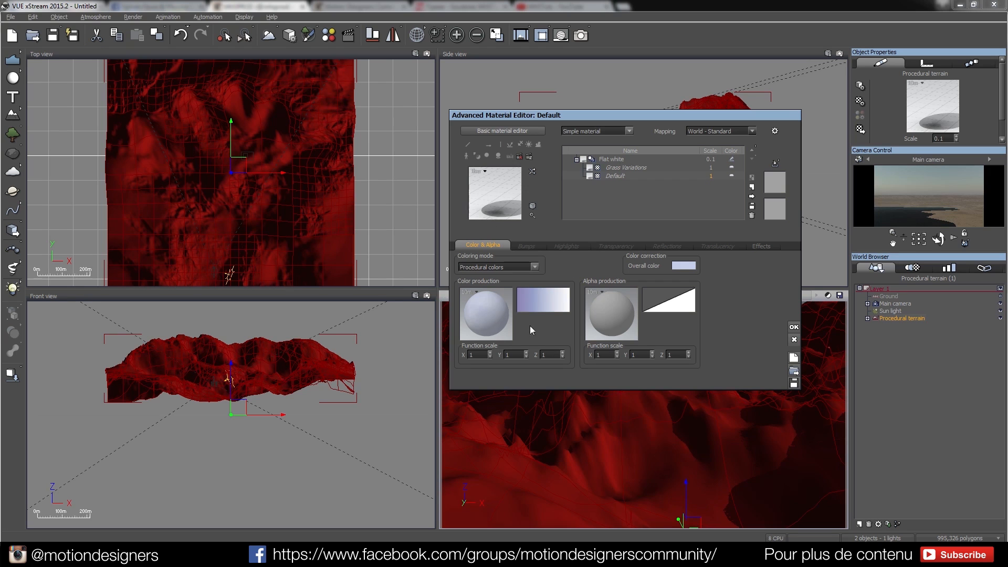
pyautogui.click(732, 168)
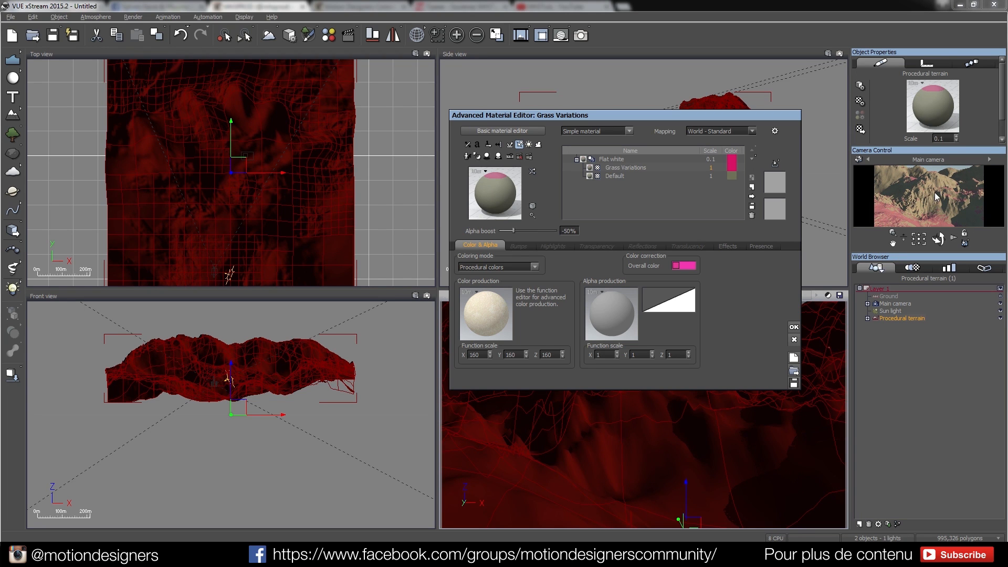
pyautogui.click(731, 167)
pyautogui.hotkey('ctrl', 'z')
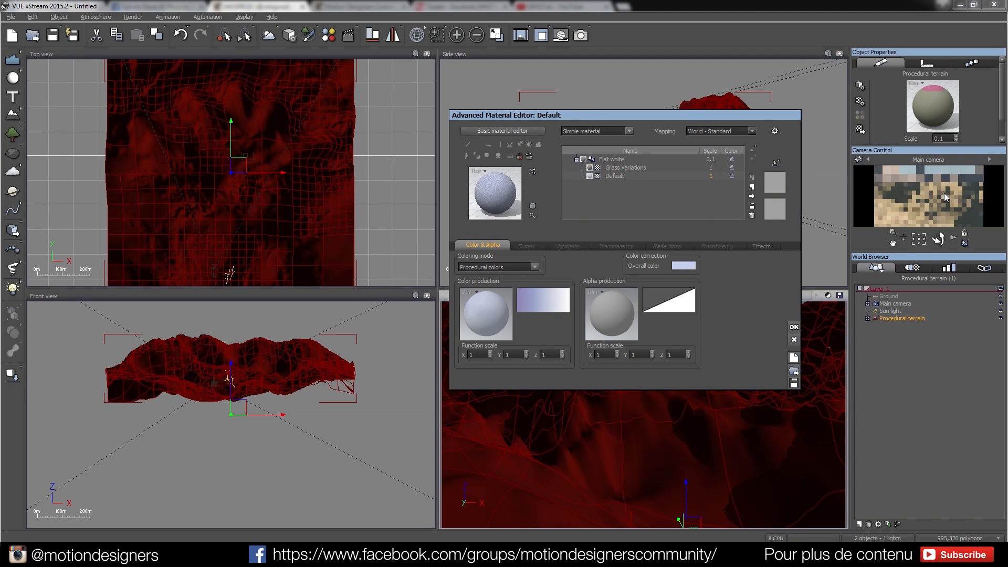
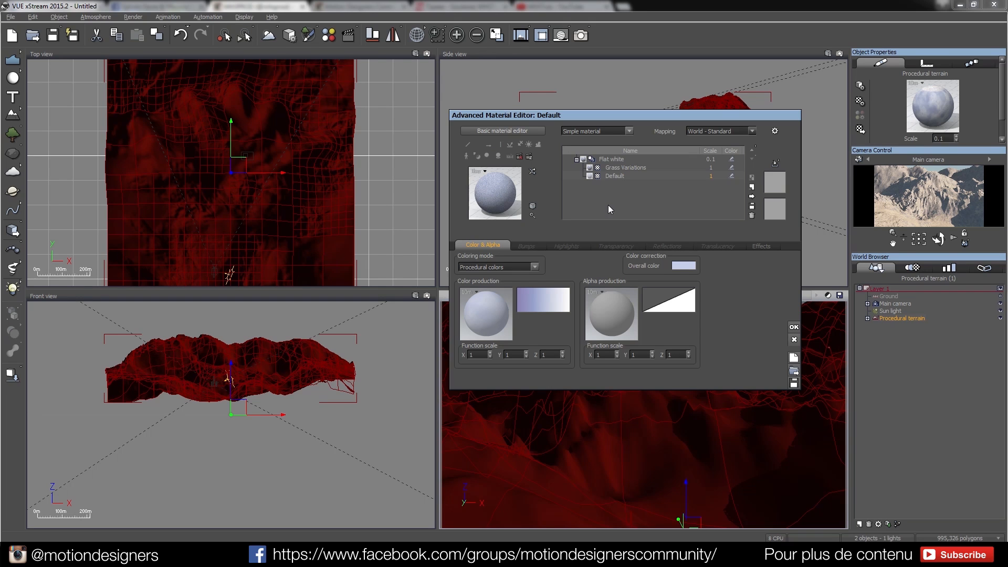
pyautogui.click(629, 131)
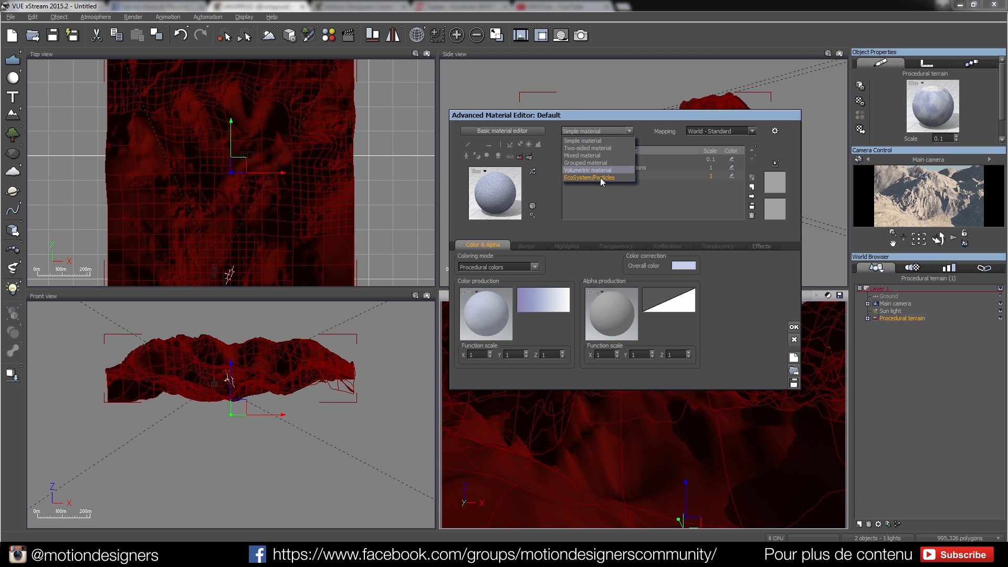
pyautogui.click(594, 194)
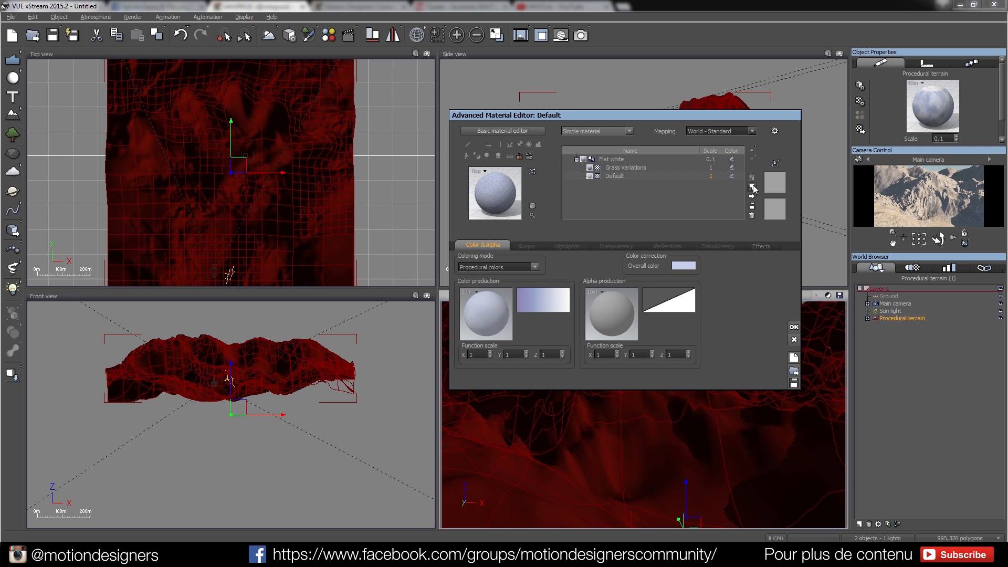
pyautogui.click(628, 133)
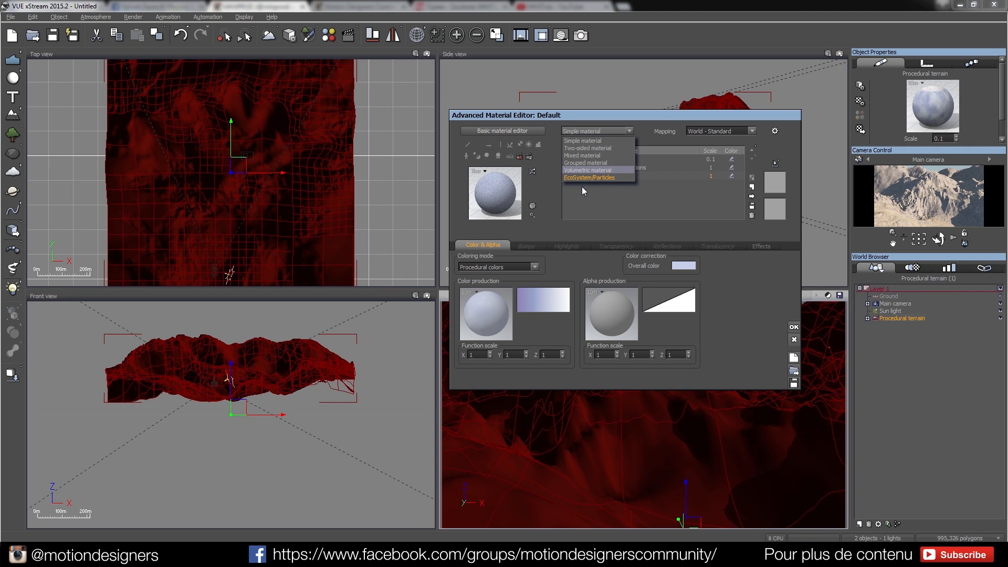
pyautogui.click(650, 128)
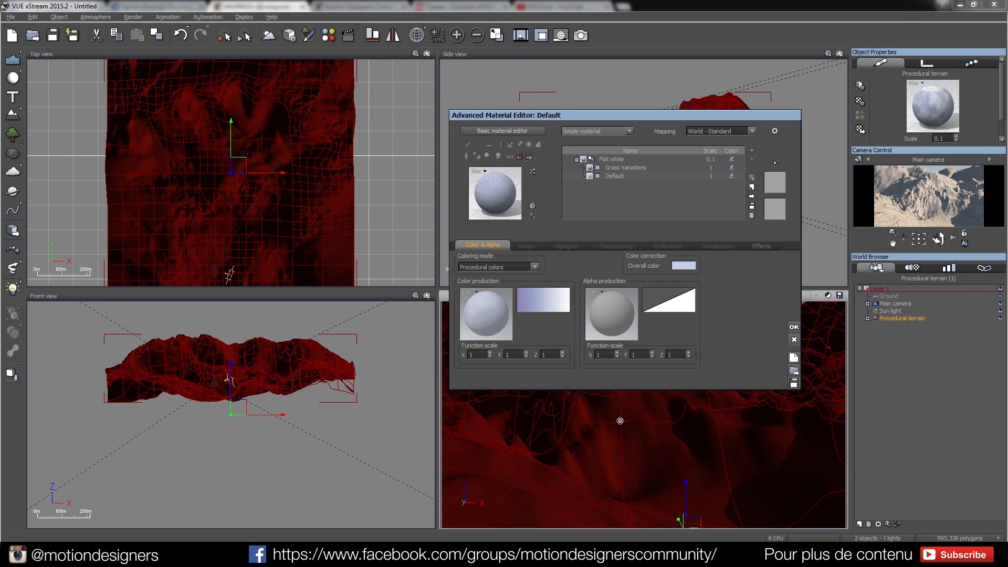
# Convert the Default layer to an EcoSystem/Particles material, accepting the creation of a new layer above it.
pyautogui.click(613, 175)
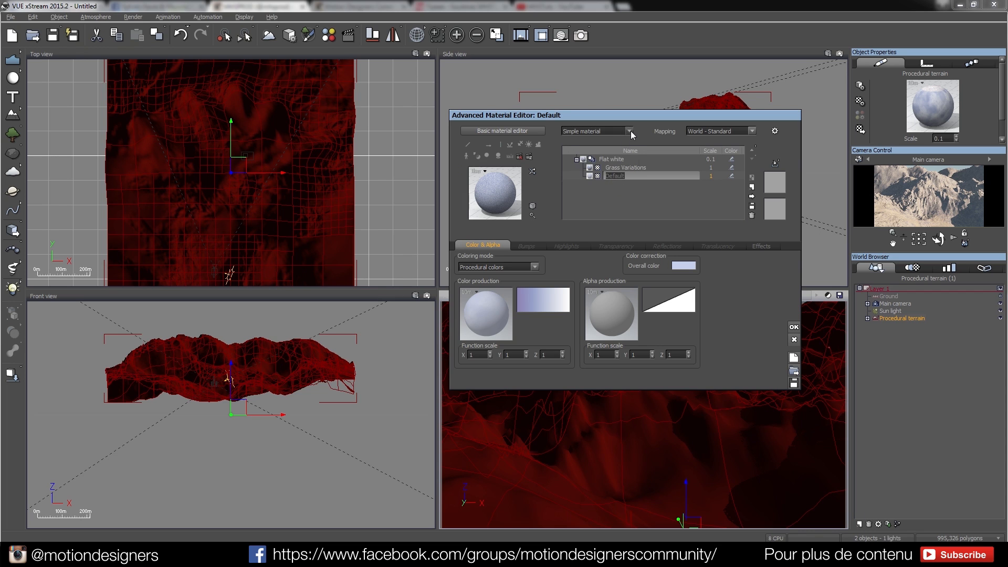
pyautogui.click(631, 131)
pyautogui.click(598, 176)
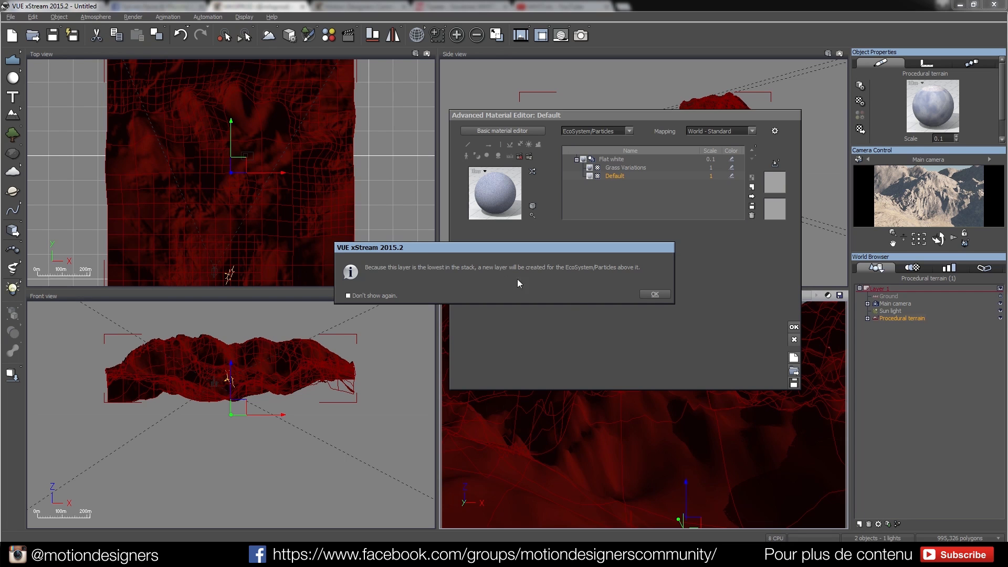
pyautogui.click(651, 294)
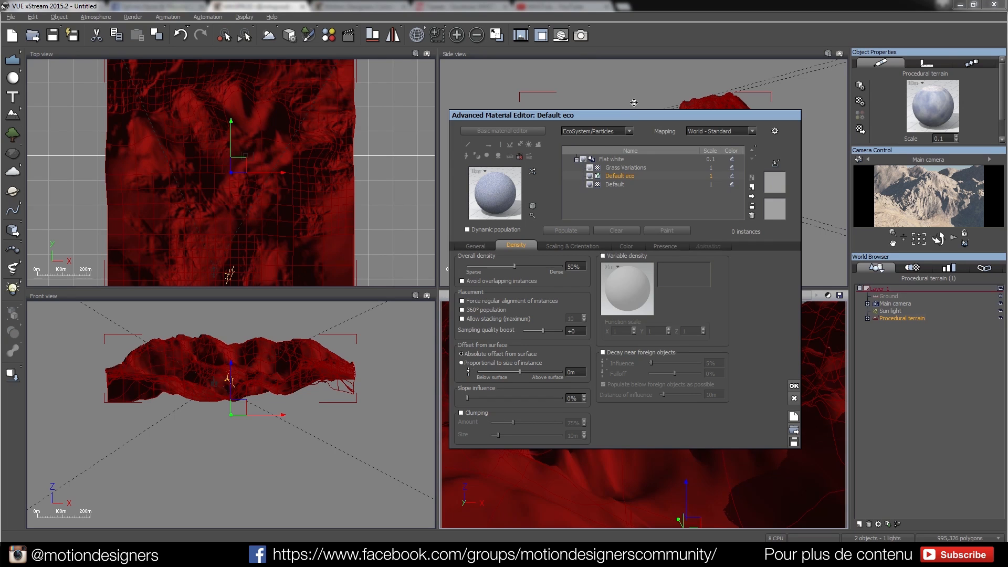
pyautogui.click(629, 132)
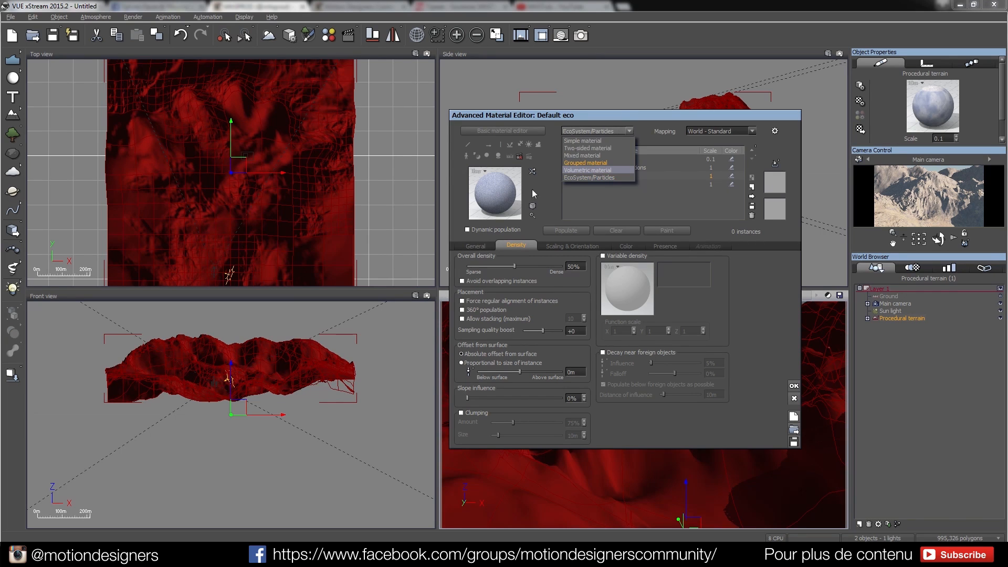
pyautogui.click(643, 129)
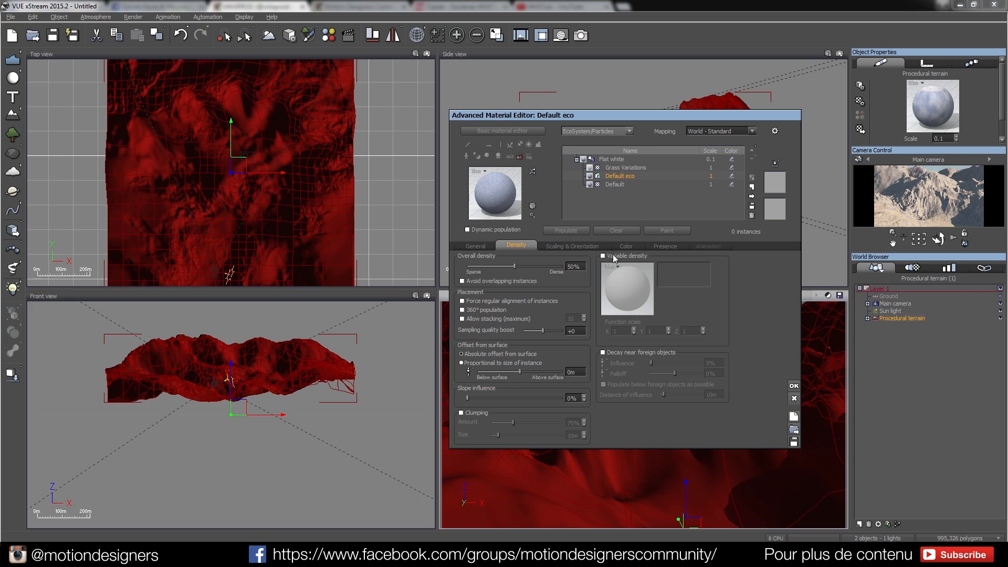
# Open the plant library for the Default eco population and examine its tree, grass, flower, aquatic, sci-fi and personal categories.
pyautogui.click(489, 246)
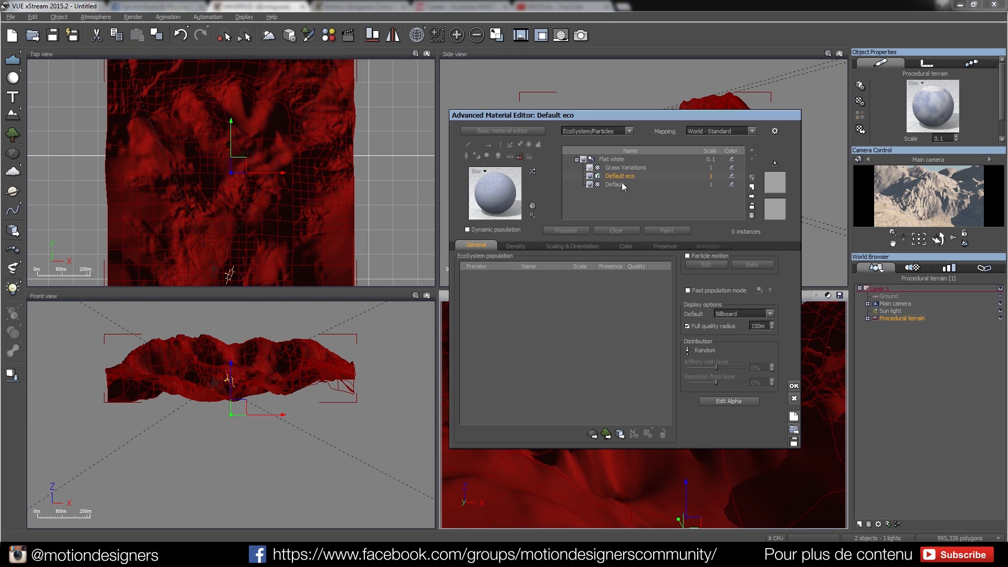
pyautogui.click(607, 434)
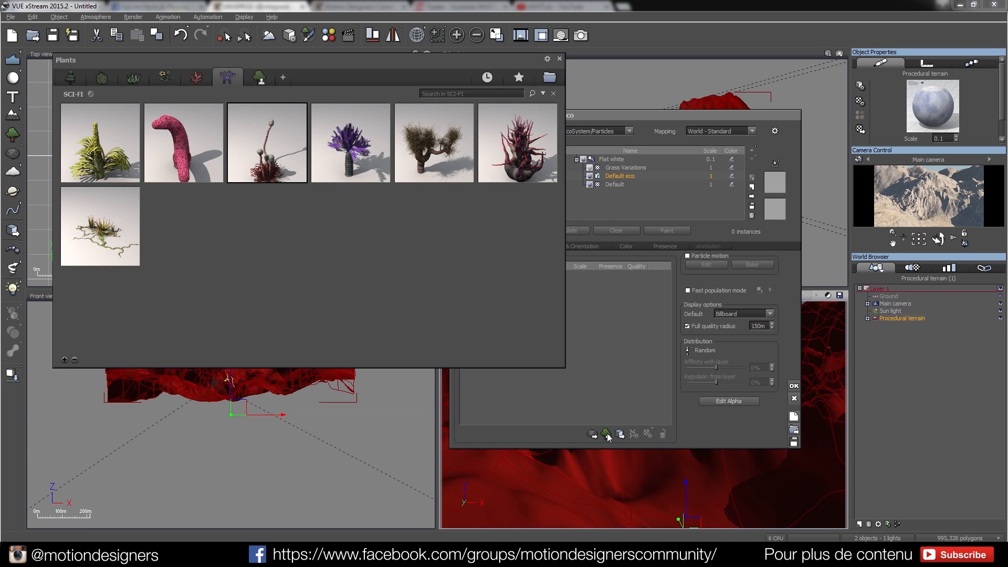
pyautogui.click(71, 76)
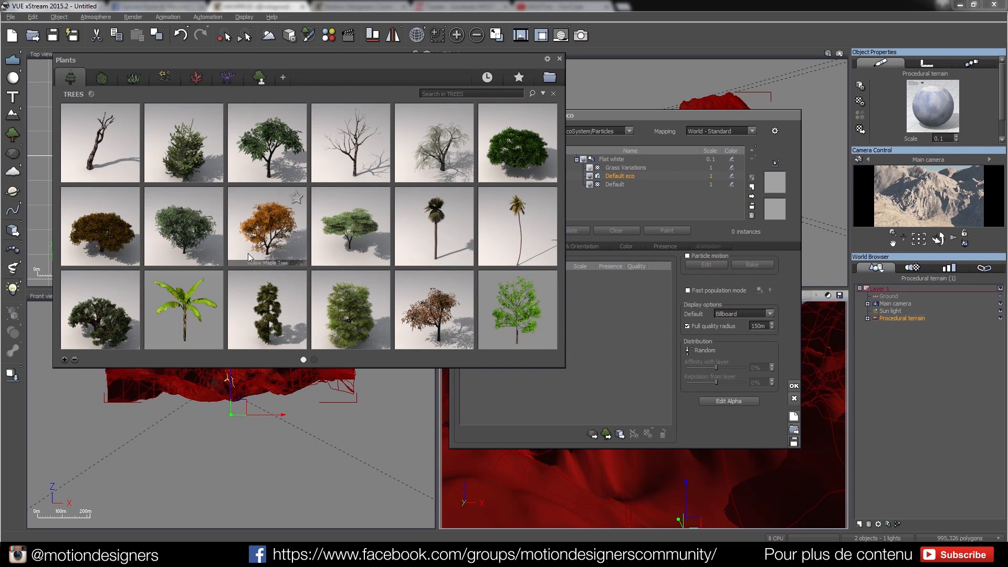
pyautogui.click(103, 79)
pyautogui.click(128, 78)
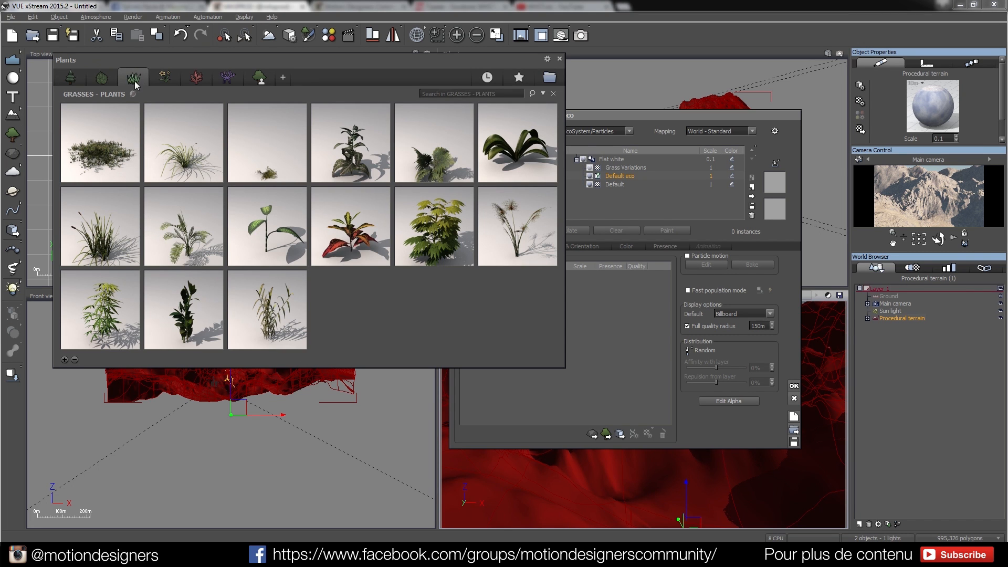
pyautogui.click(165, 80)
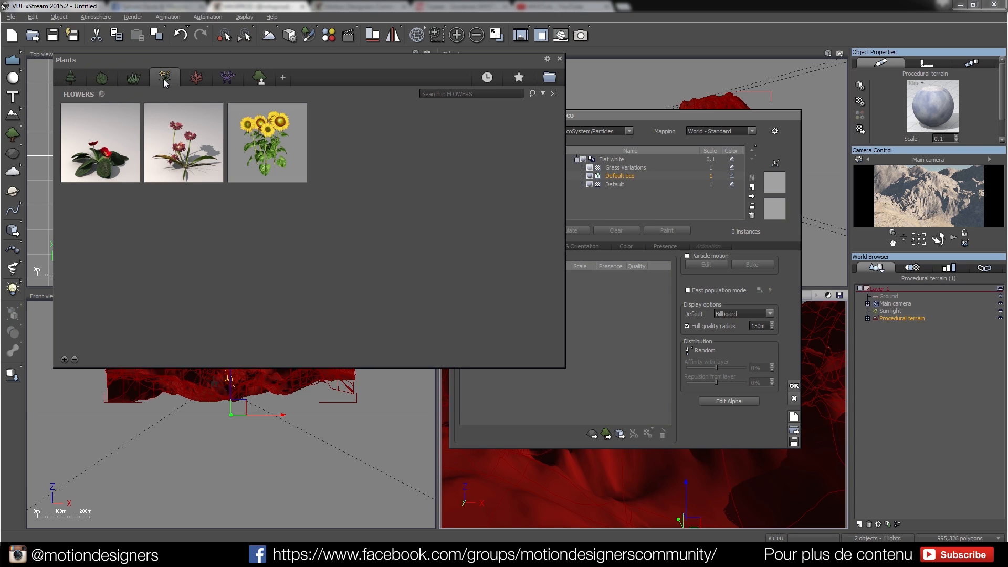
pyautogui.click(188, 82)
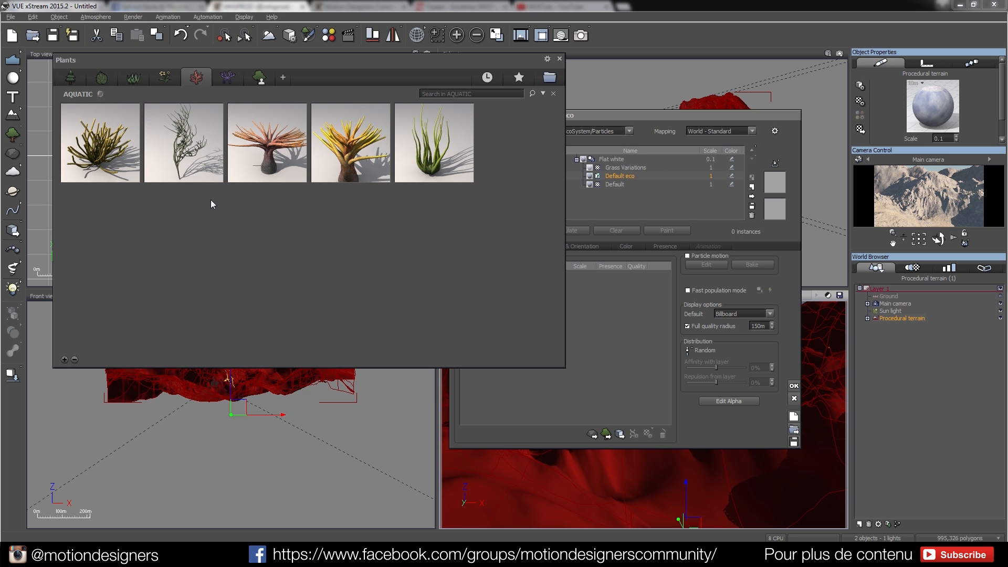
pyautogui.moveTo(208, 170)
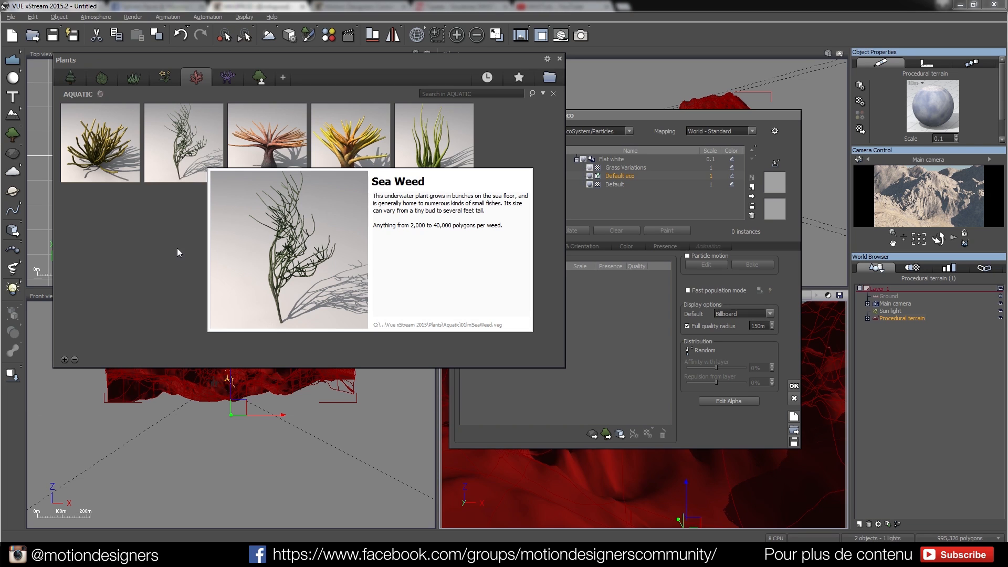
pyautogui.click(228, 77)
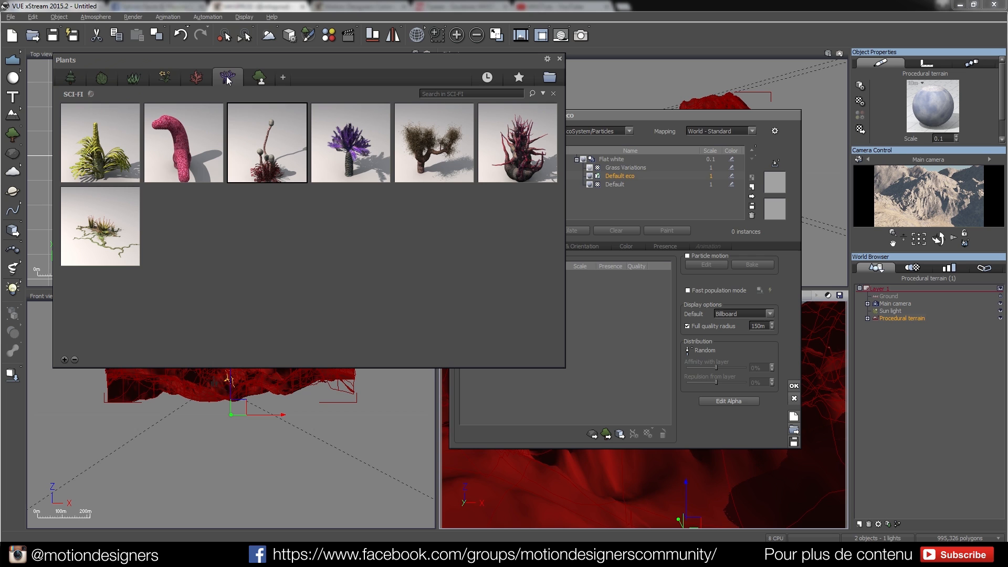
pyautogui.click(258, 78)
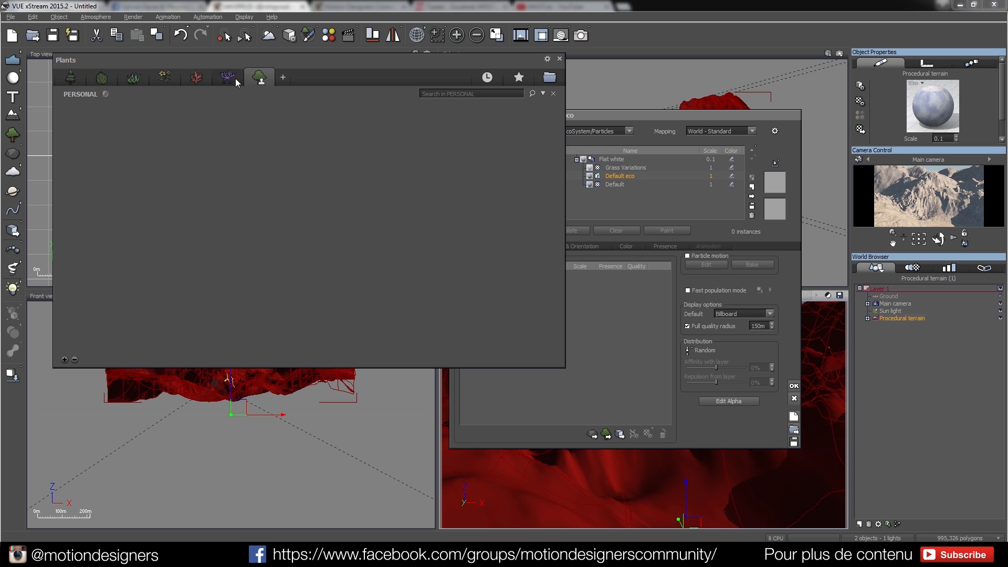
# Add the Sea Weed plant from the Aquatic category to the Default eco population.
pyautogui.click(235, 78)
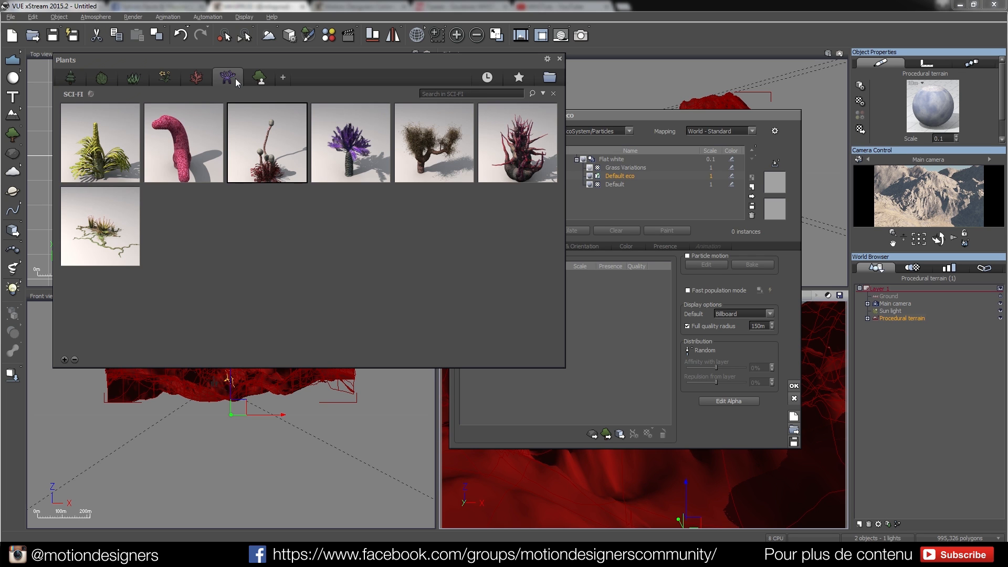
pyautogui.click(197, 82)
pyautogui.doubleClick(179, 137)
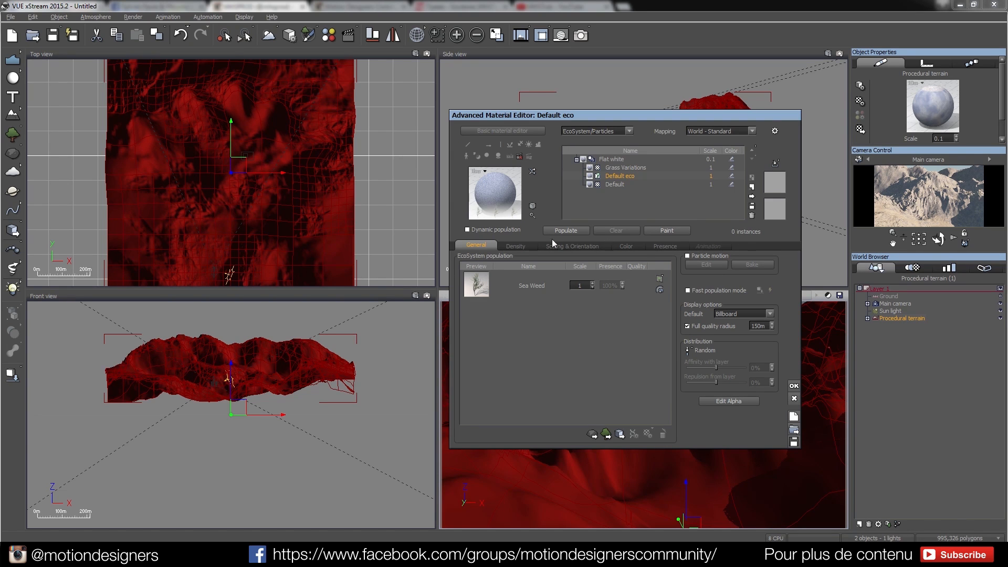
# Set the overall density of the Default eco layer to 10%.
pyautogui.click(516, 245)
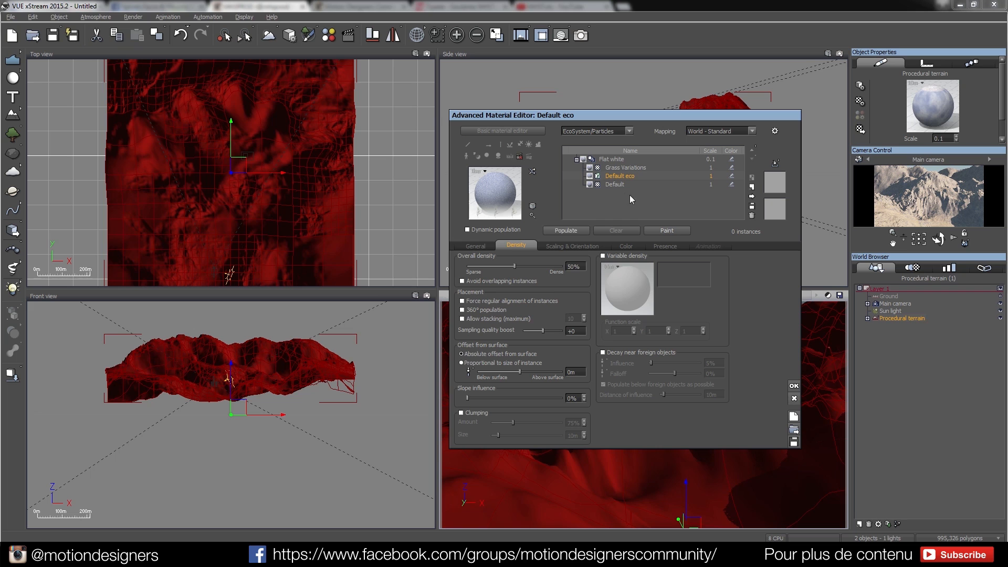
pyautogui.click(575, 266)
pyautogui.write('10')
pyautogui.click(570, 278)
pyautogui.click(569, 280)
# Examine the scaling, orientation, colour and presence settings of the Default eco layer, trying the altitude range without keeping a change.
pyautogui.click(578, 244)
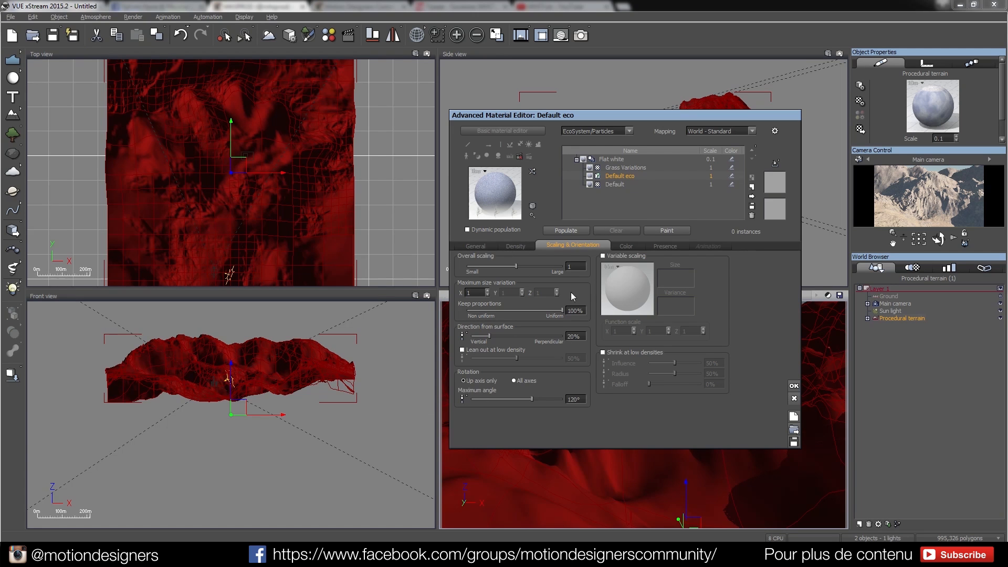
pyautogui.click(666, 245)
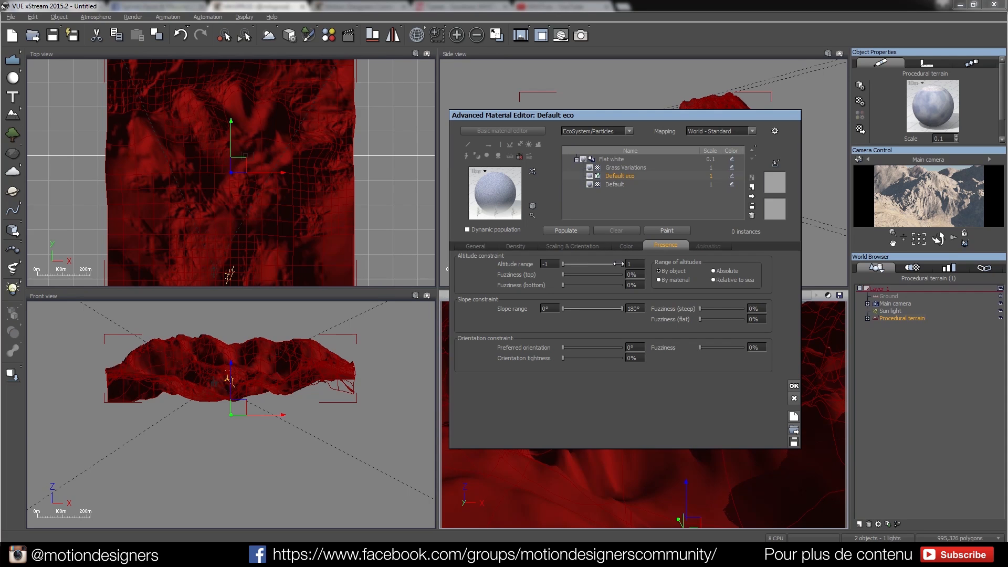
pyautogui.moveTo(616, 264); pyautogui.dragTo(611, 264)
pyautogui.moveTo(612, 268); pyautogui.dragTo(628, 266)
pyautogui.click(634, 247)
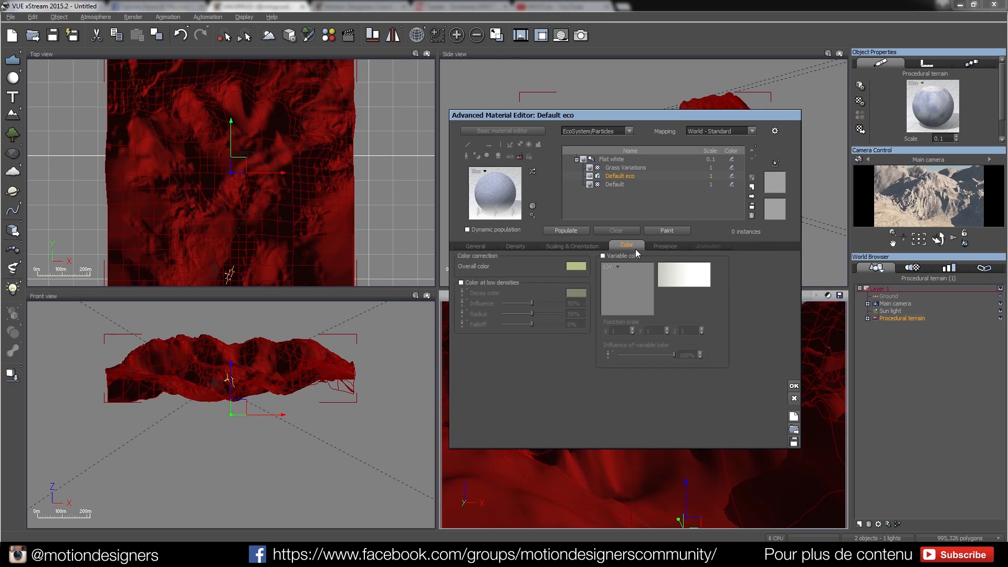
pyautogui.click(576, 244)
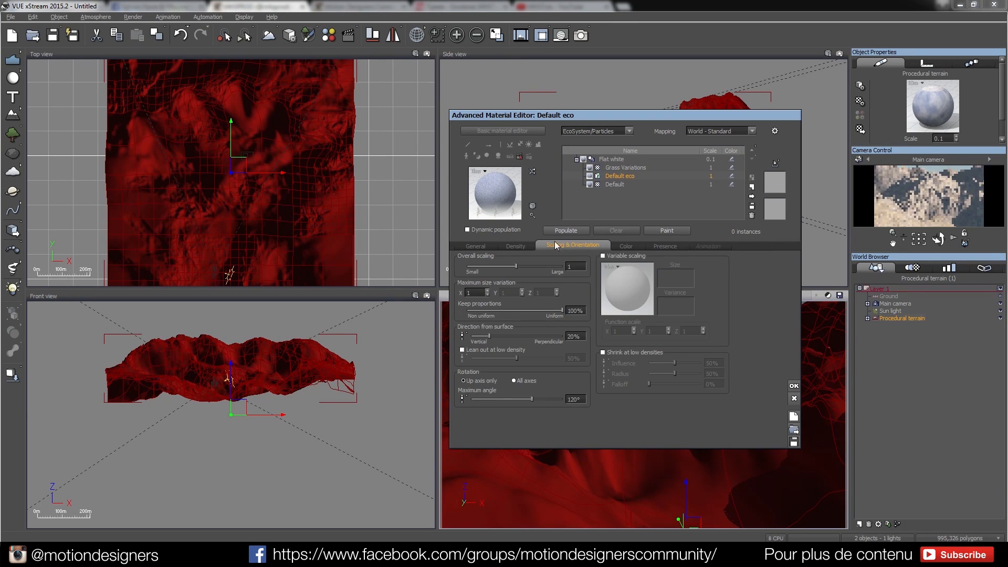
pyautogui.click(515, 246)
pyautogui.click(476, 246)
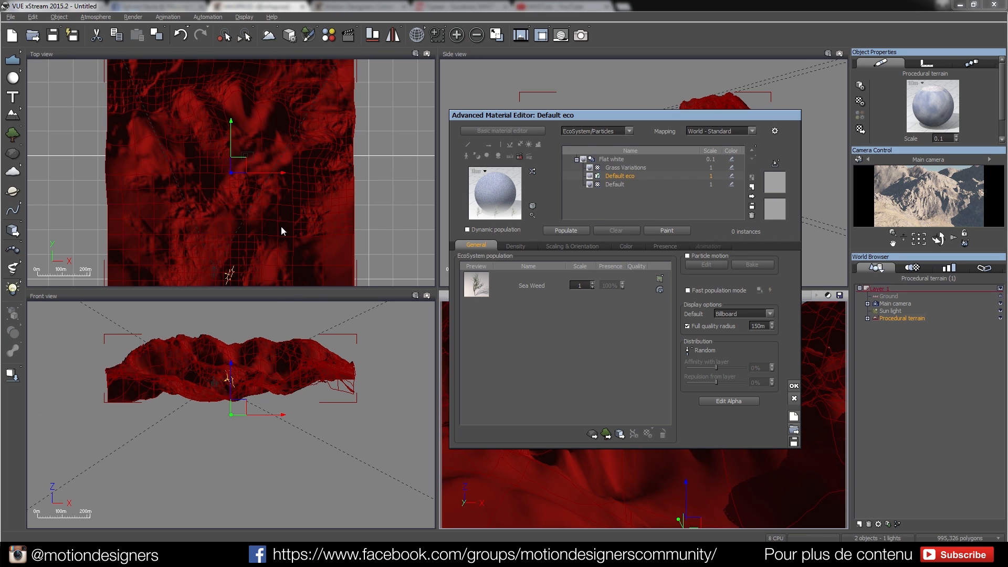
# Turn on dynamic population and fast population mode for the Default eco layer and apply the material.
pyautogui.click(467, 230)
pyautogui.click(688, 290)
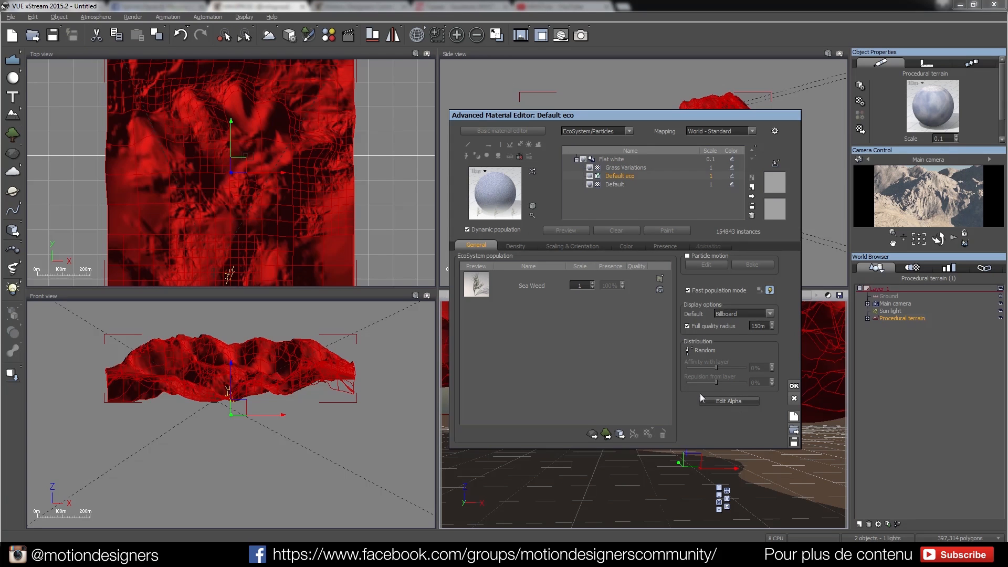
pyautogui.click(794, 386)
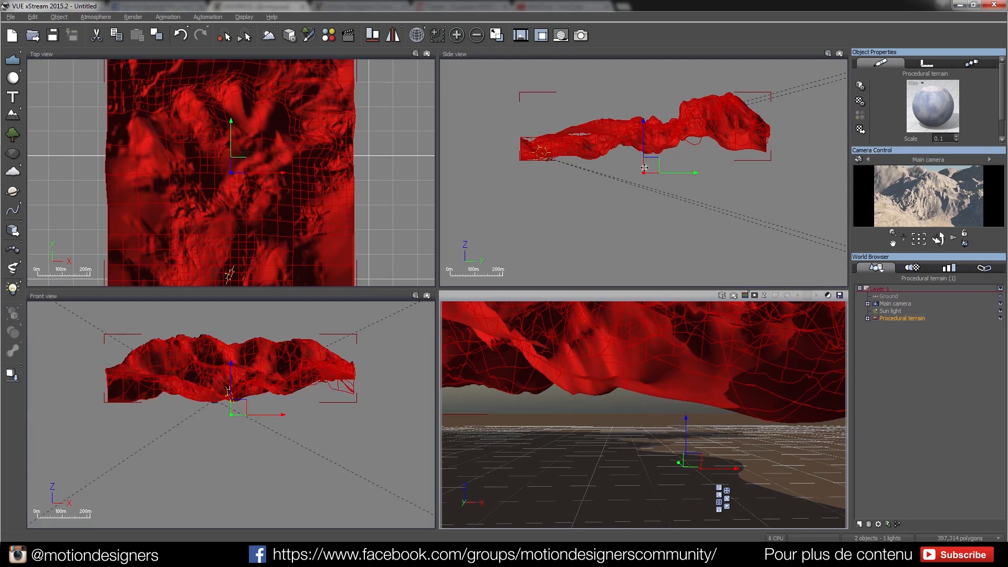
# Raise the main camera above the terrain surface to a height of about 102 m.
pyautogui.click(899, 304)
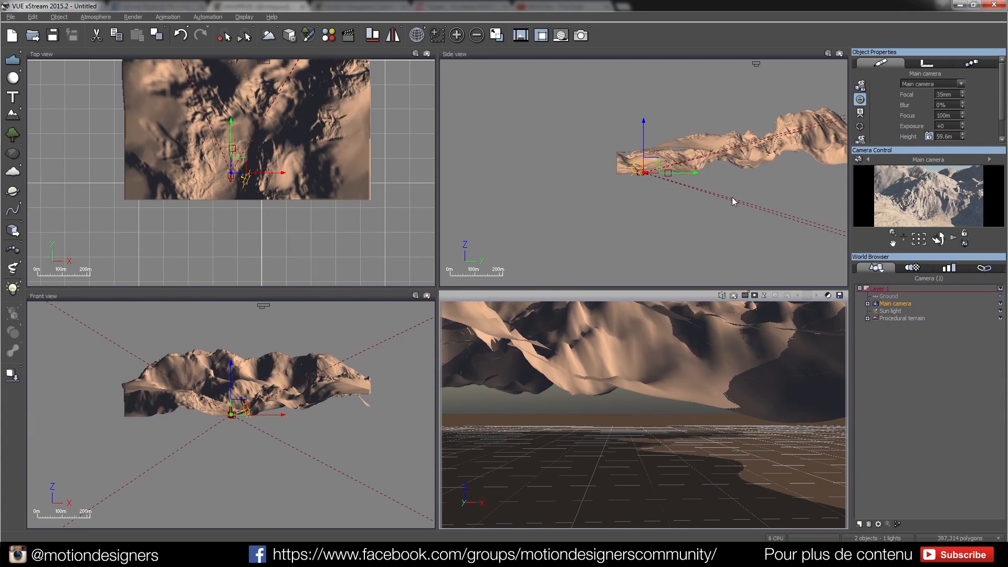
pyautogui.moveTo(647, 133); pyautogui.dragTo(647, 122)
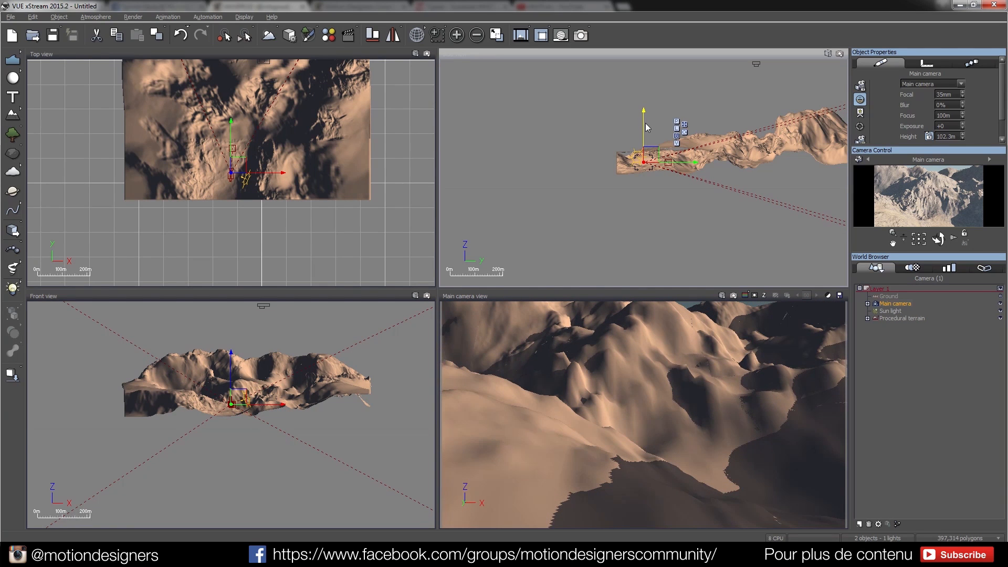
# Revisit the Default eco layer's fast population option in the procedural terrain's material, apply it and render the main camera view.
pyautogui.click(902, 318)
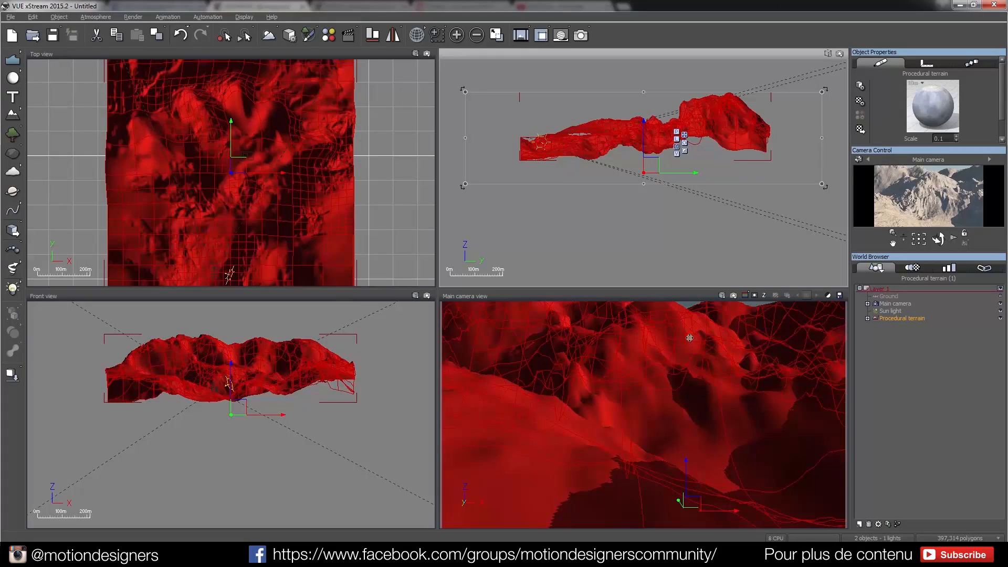
pyautogui.doubleClick(934, 104)
pyautogui.click(619, 176)
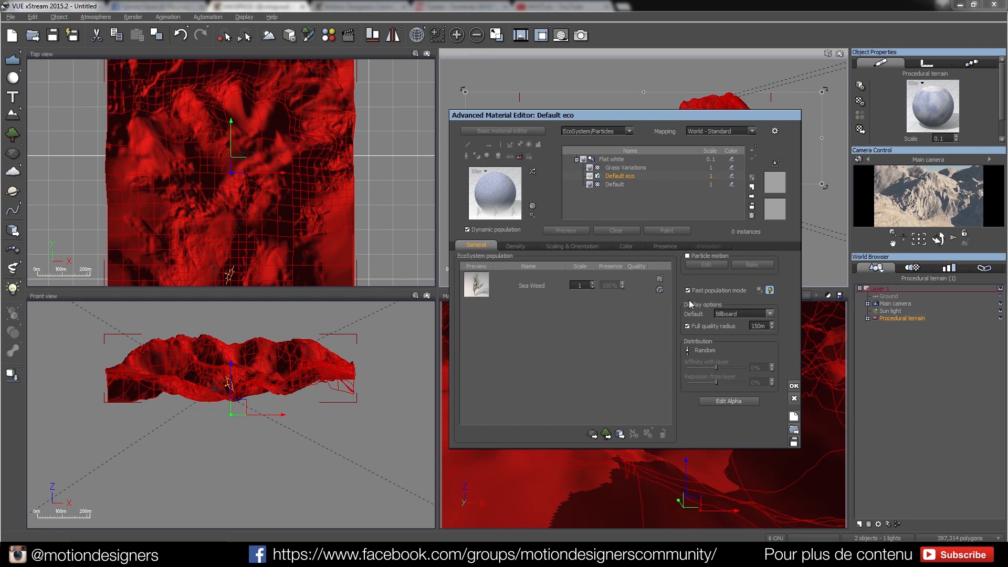
pyautogui.click(769, 290)
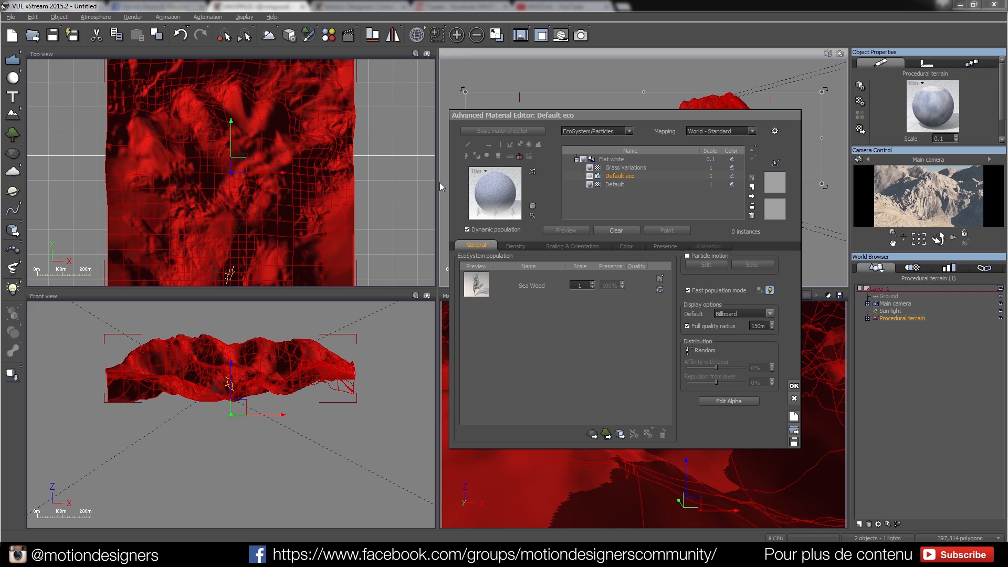
pyautogui.click(792, 385)
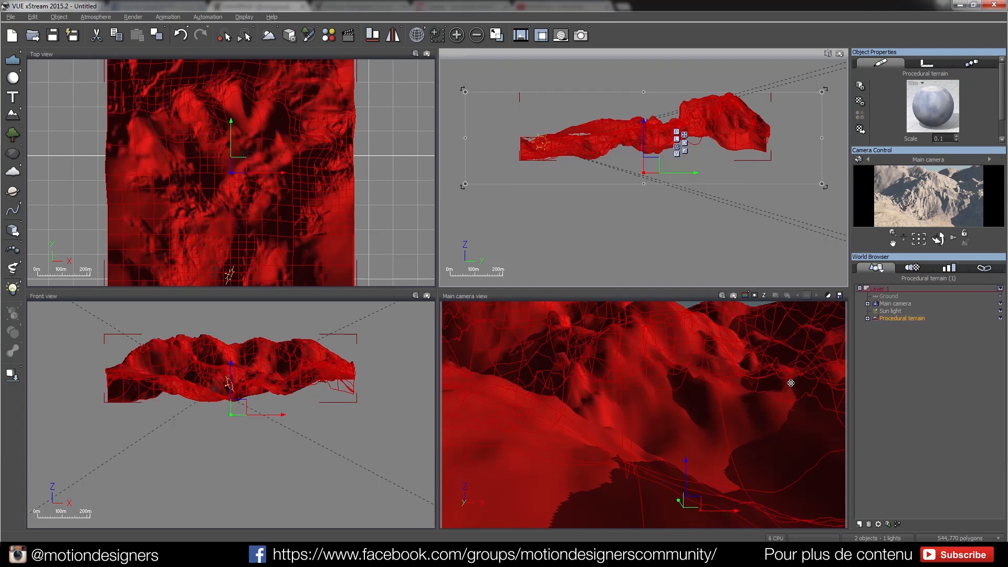
pyautogui.click(735, 296)
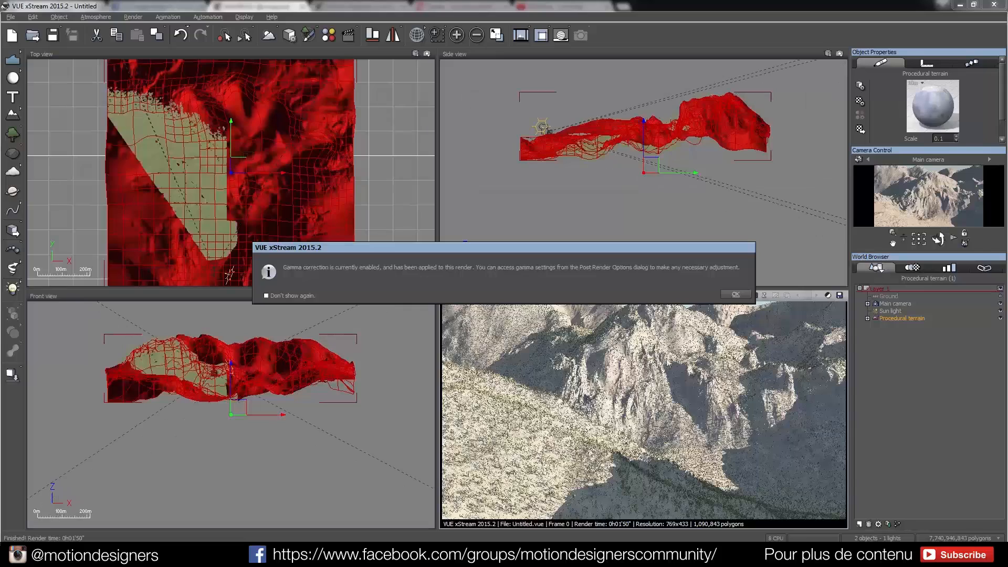
# Accept the post-render options and remove the Sea Weed plant from the Default eco layer's EcoSystem population.
pyautogui.click(735, 294)
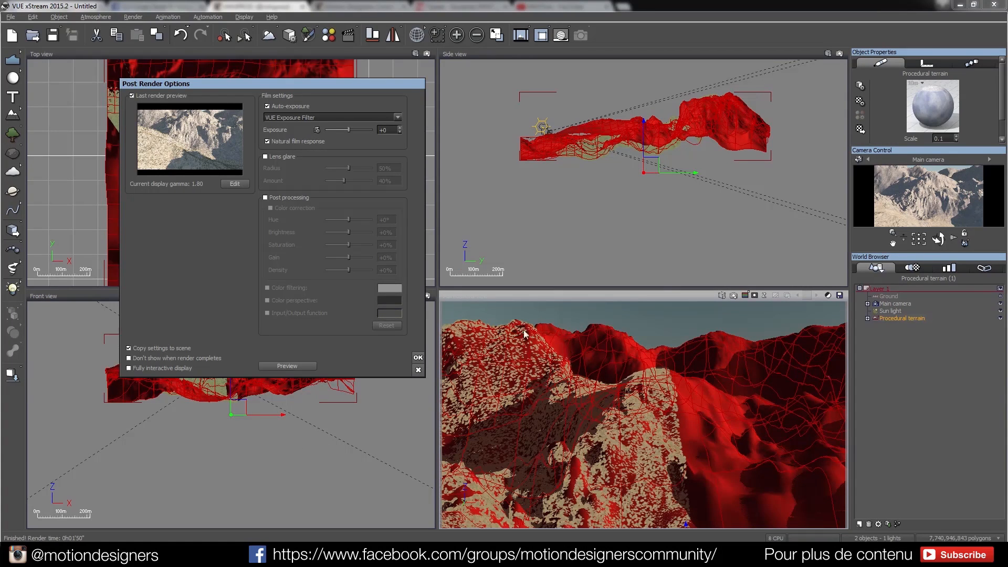
pyautogui.click(418, 357)
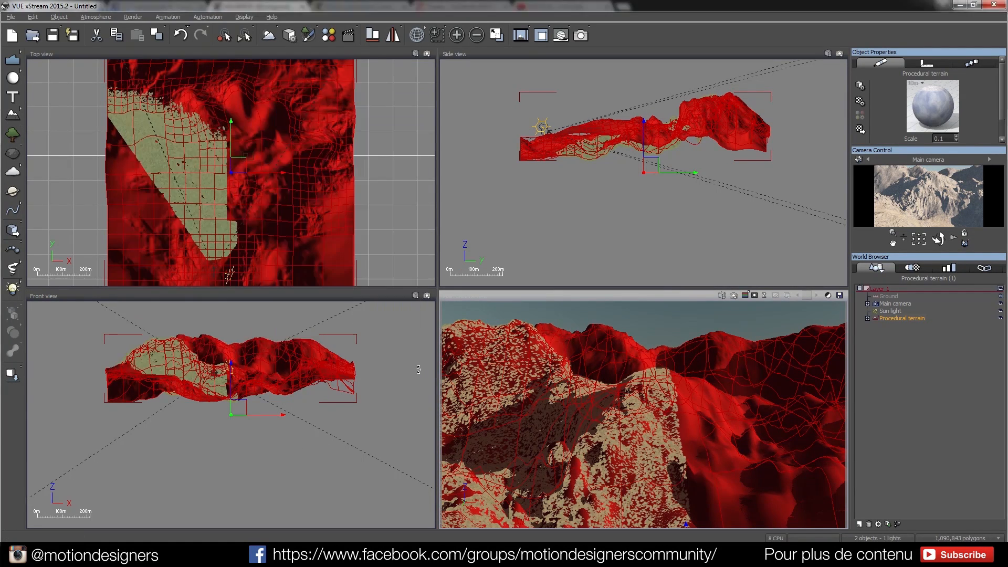
pyautogui.click(861, 130)
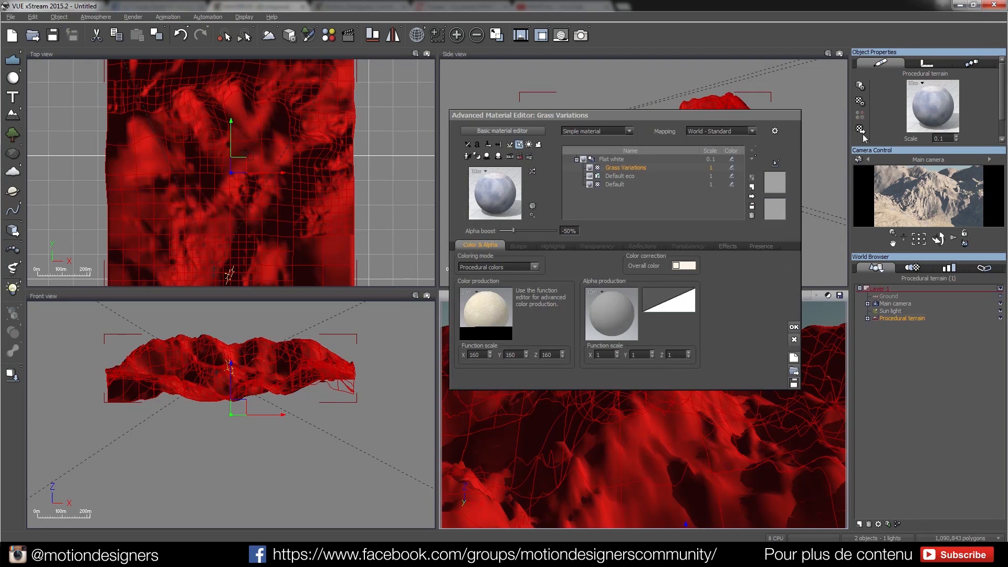
pyautogui.click(620, 176)
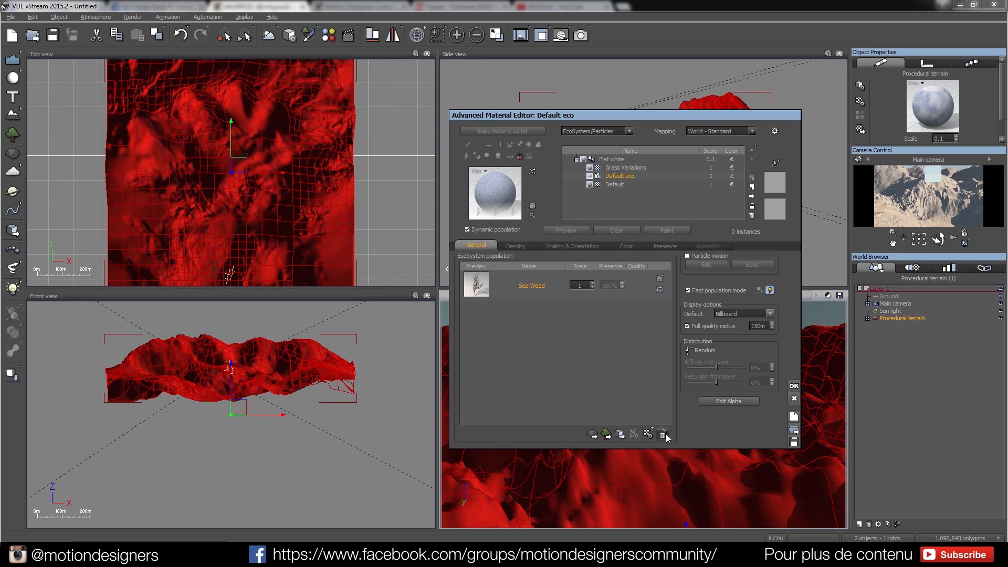
pyautogui.press('Delete')
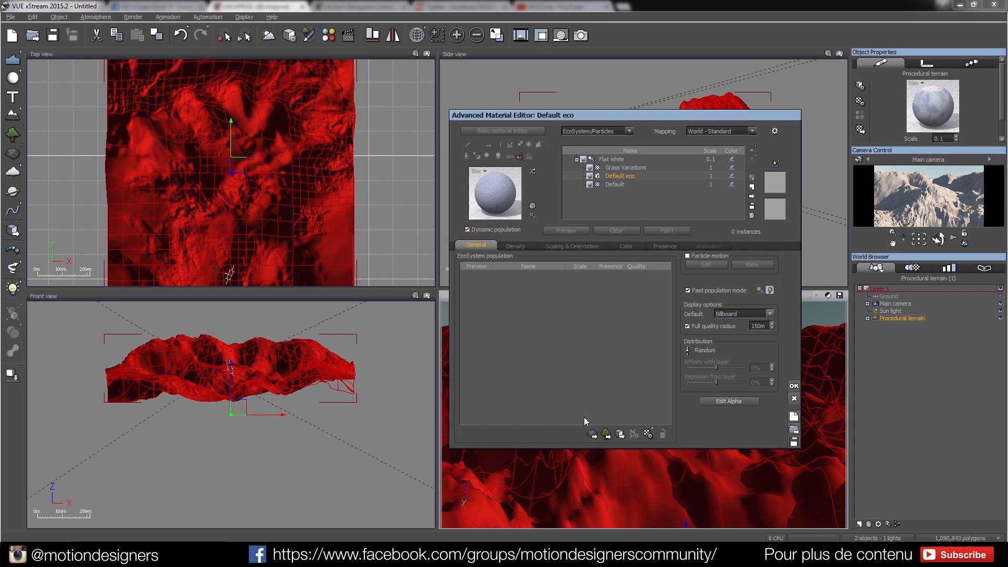
# Add the Alien E3 - Mussafa plant from the Sci-Fi collection to the Default eco layer's population.
pyautogui.click(606, 435)
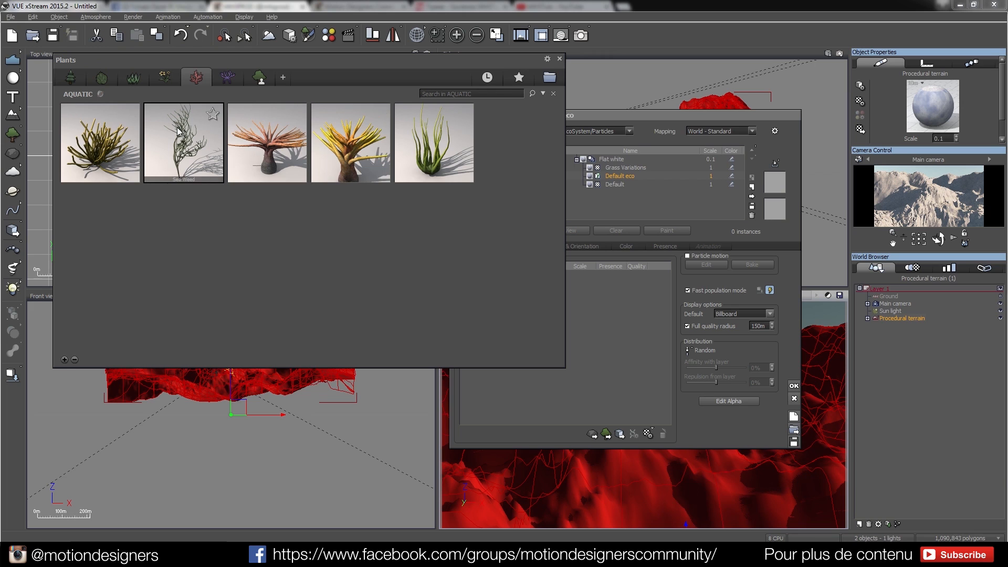
pyautogui.click(227, 79)
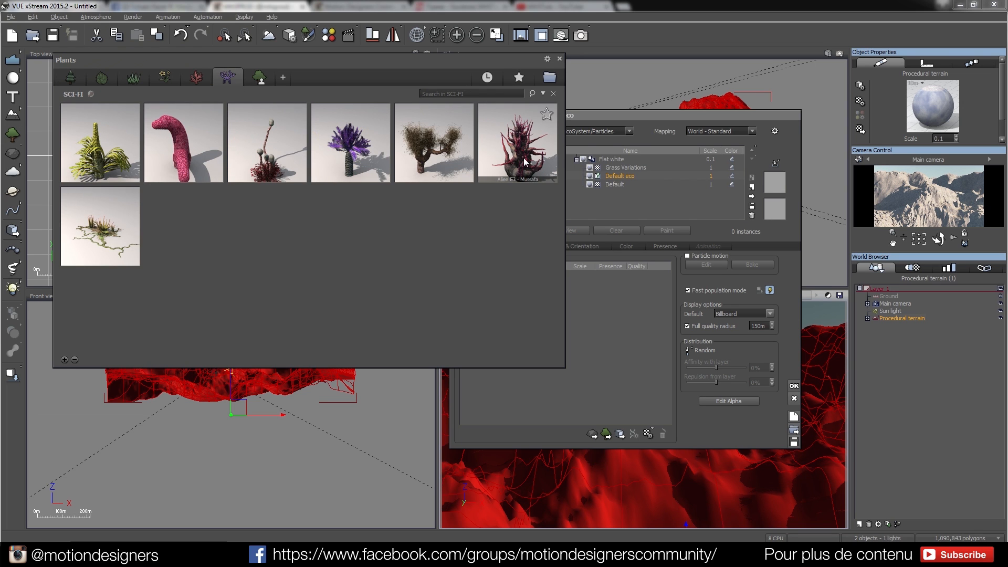
pyautogui.moveTo(525, 162)
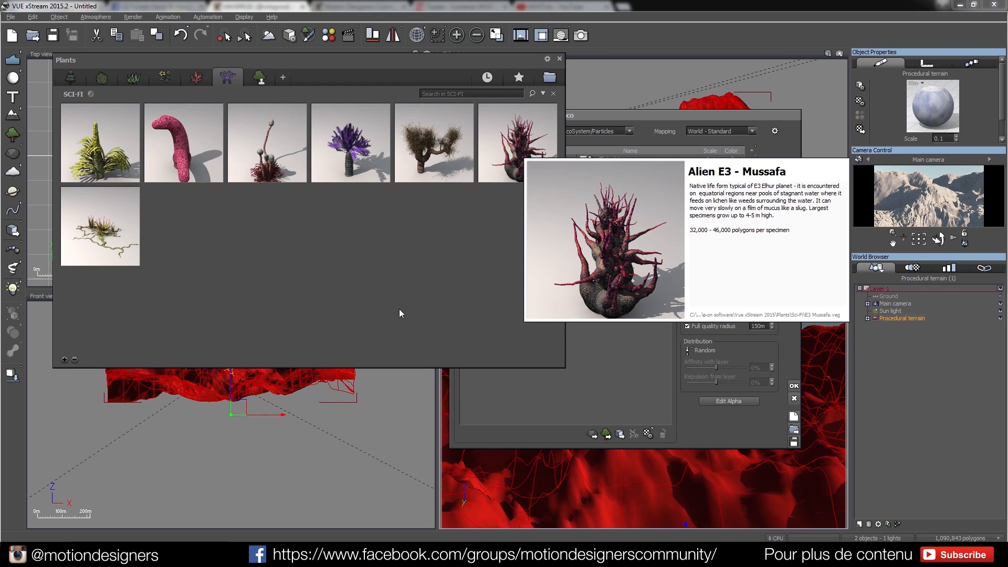
pyautogui.doubleClick(483, 168)
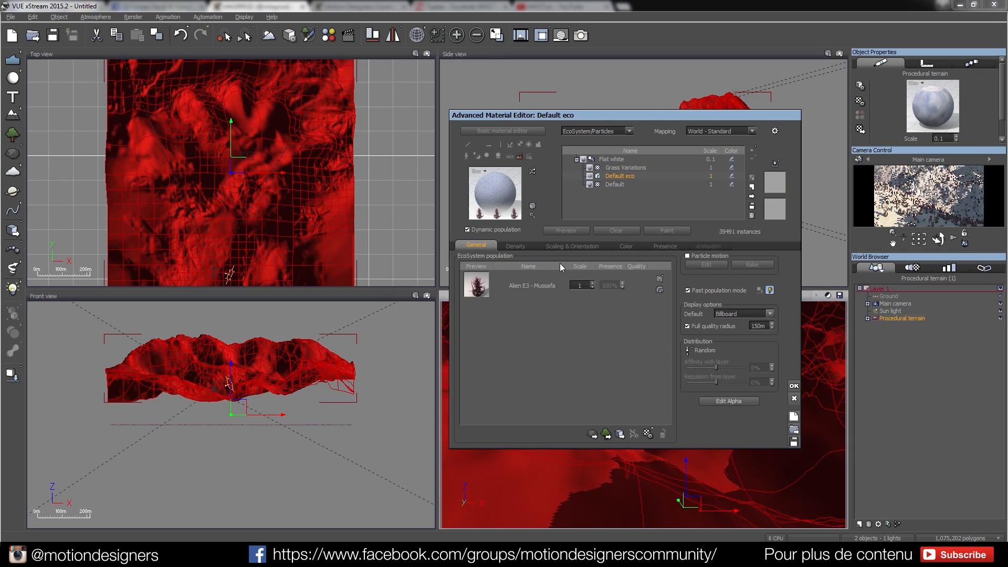
# Reduce the Default eco layer's overall density to 1%, trying 5% first.
pyautogui.click(515, 245)
pyautogui.click(573, 266)
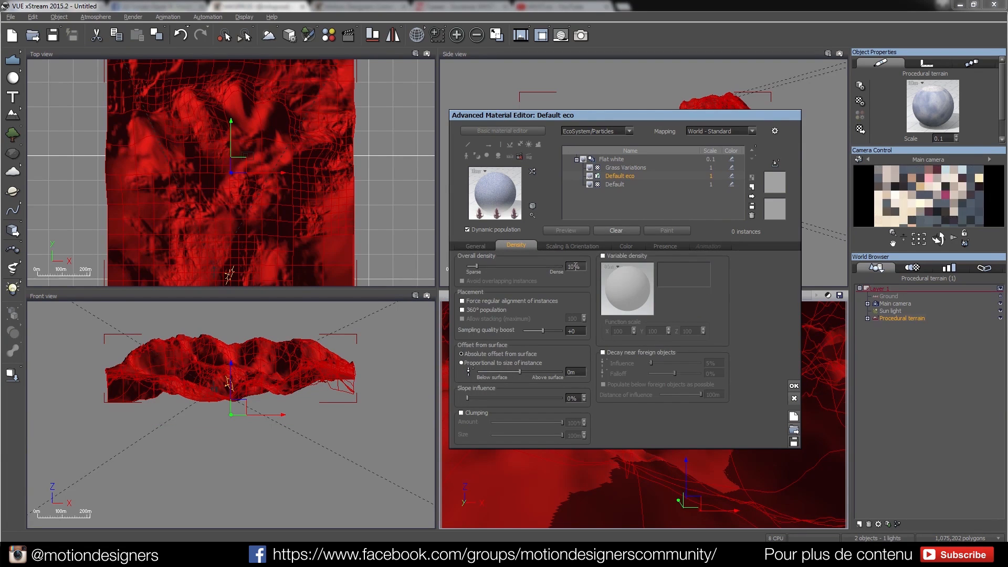
pyautogui.write('5')
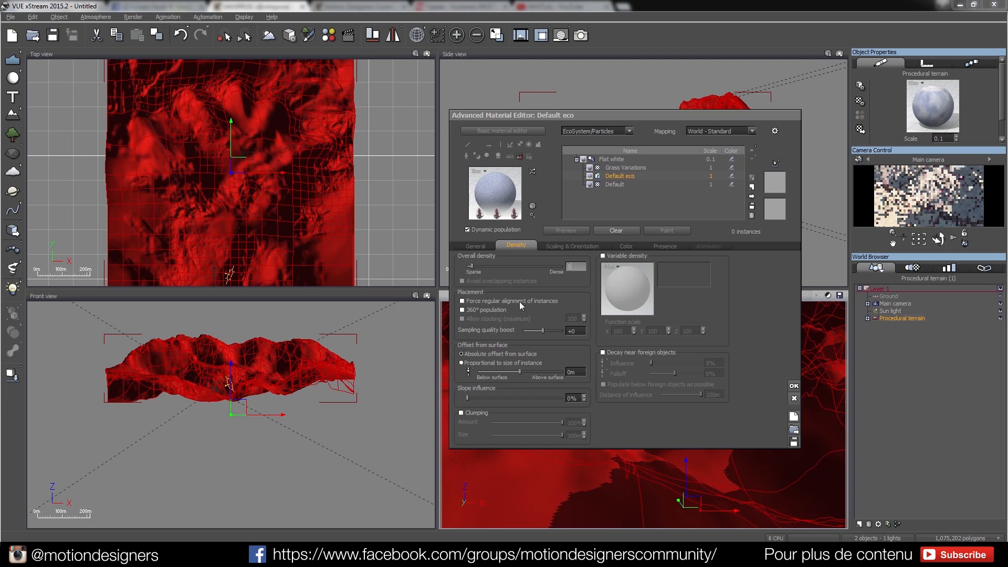
pyautogui.press('Return')
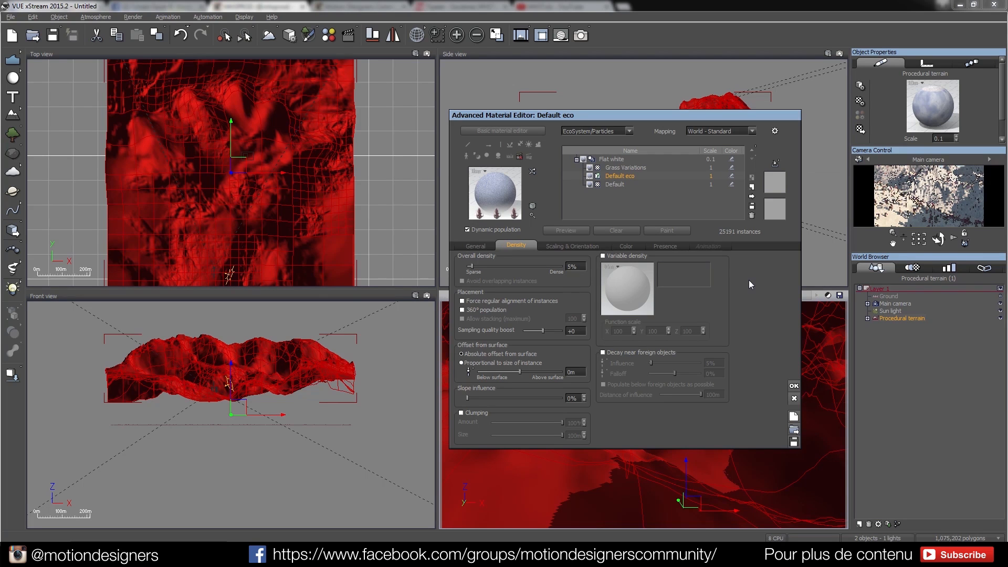
pyautogui.click(576, 267)
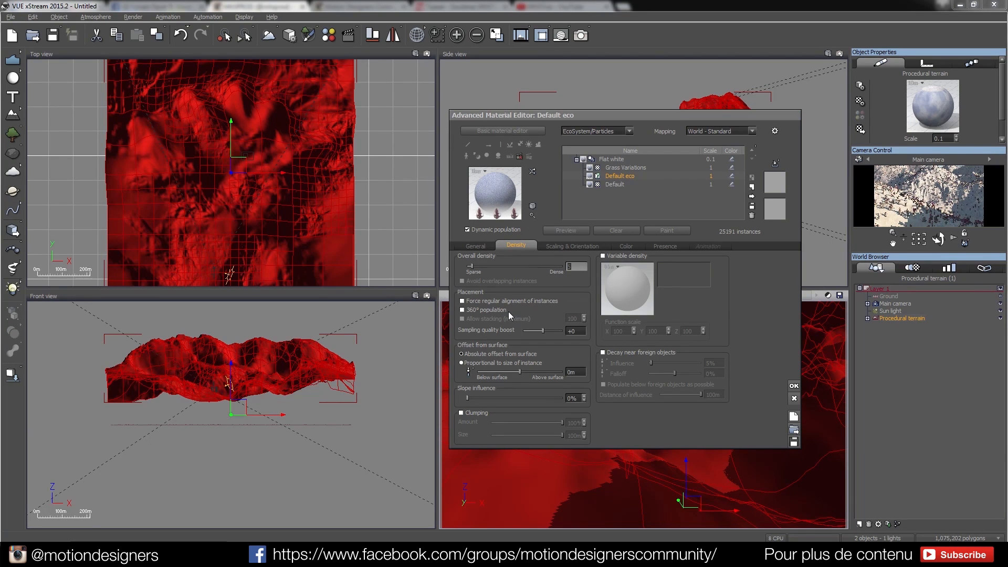
pyautogui.write('1')
pyautogui.press('Return')
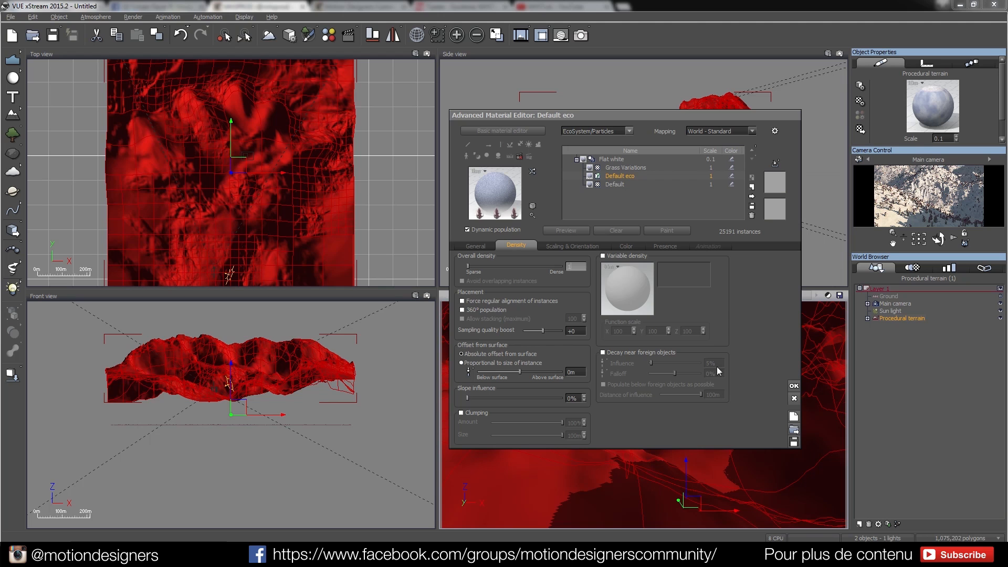
# Limit the Default eco layer's presence to a maximum altitude of 0.17 and a maximum slope of about 53°.
pyautogui.click(597, 246)
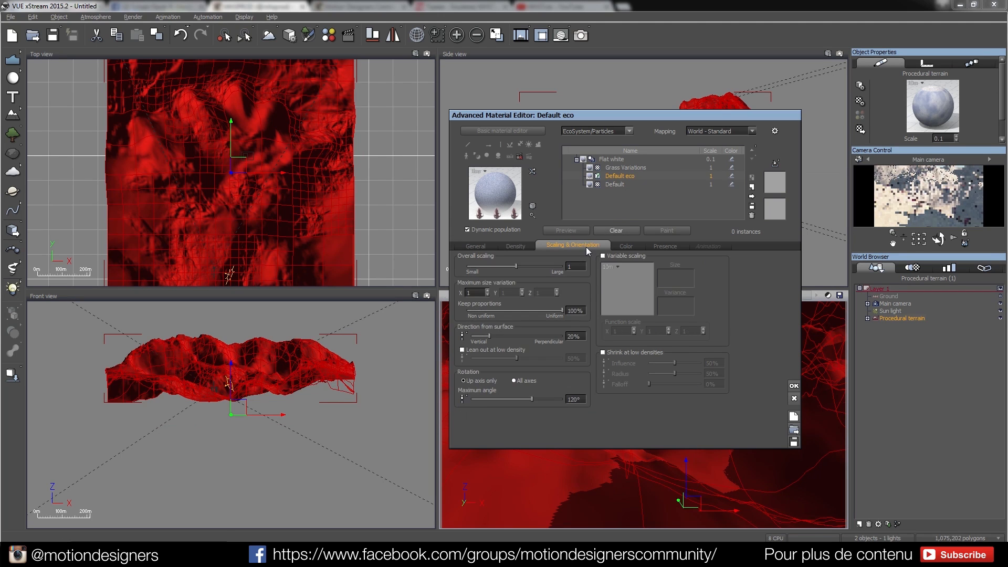
pyautogui.click(665, 247)
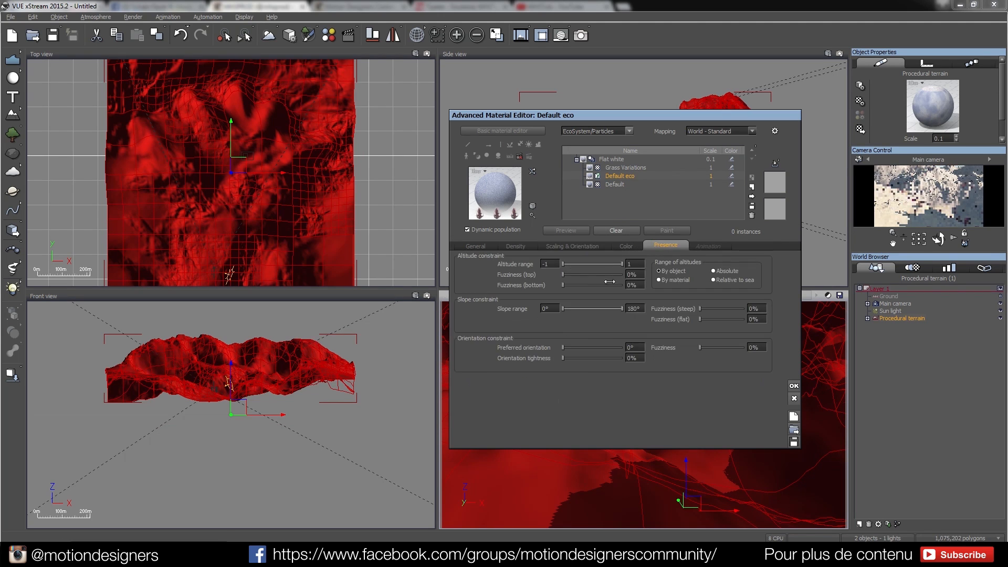
pyautogui.moveTo(607, 263); pyautogui.dragTo(605, 264)
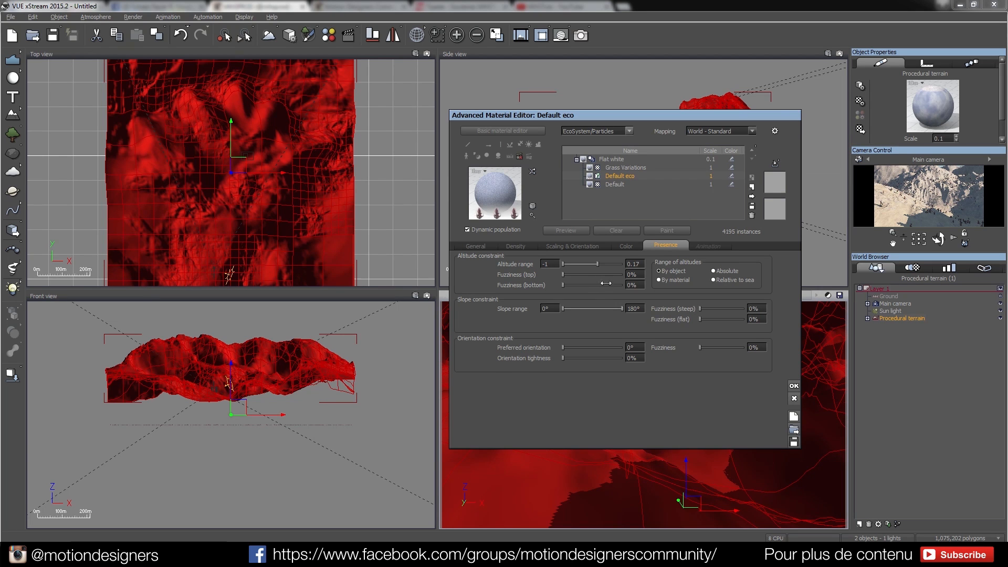
pyautogui.moveTo(622, 309); pyautogui.dragTo(588, 310)
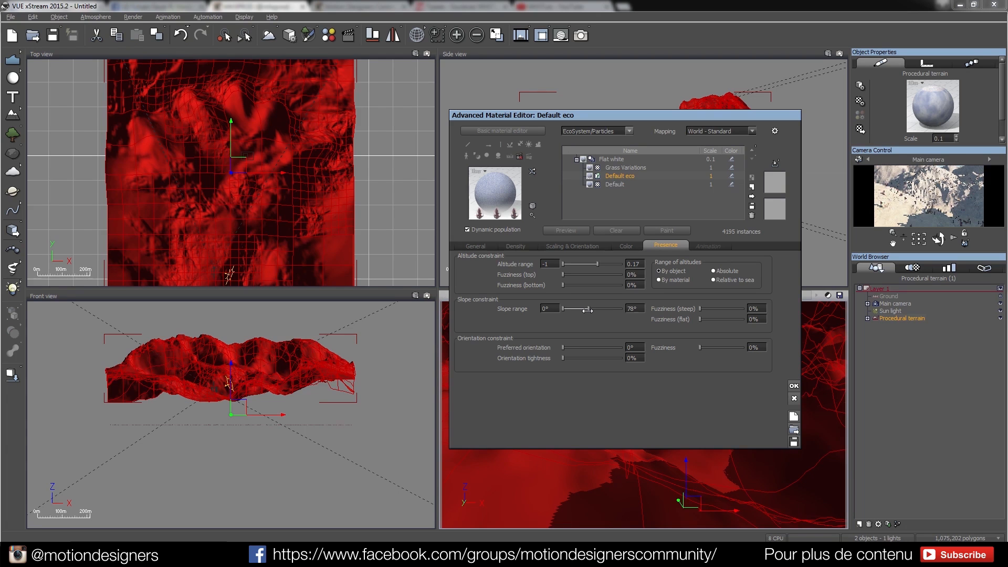
pyautogui.moveTo(587, 308); pyautogui.dragTo(571, 308)
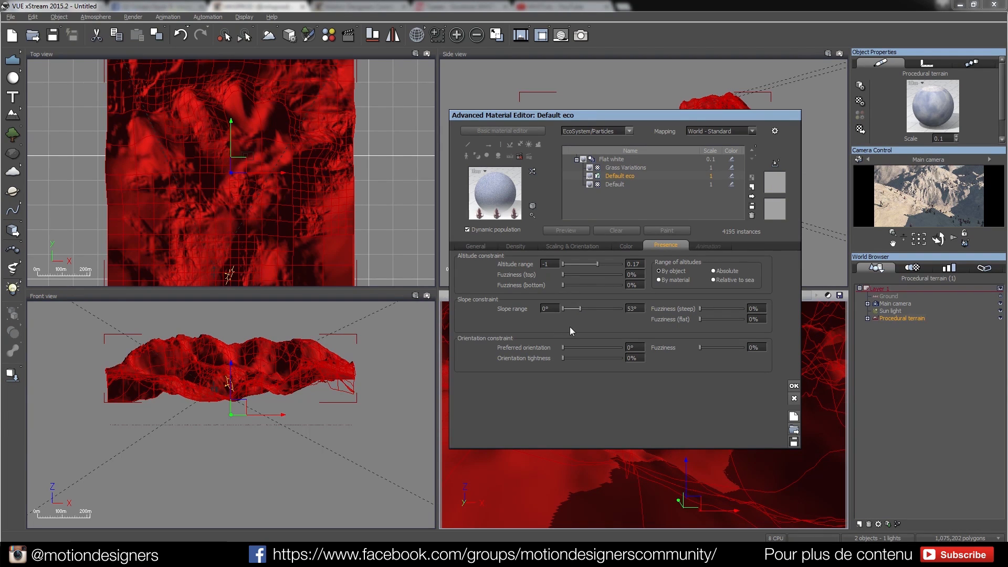
# Add the Z-Megaspore plant from the Sci-Fi collection to the Default eco layer's population alongside Alien E3 - Mussafa.
pyautogui.click(561, 249)
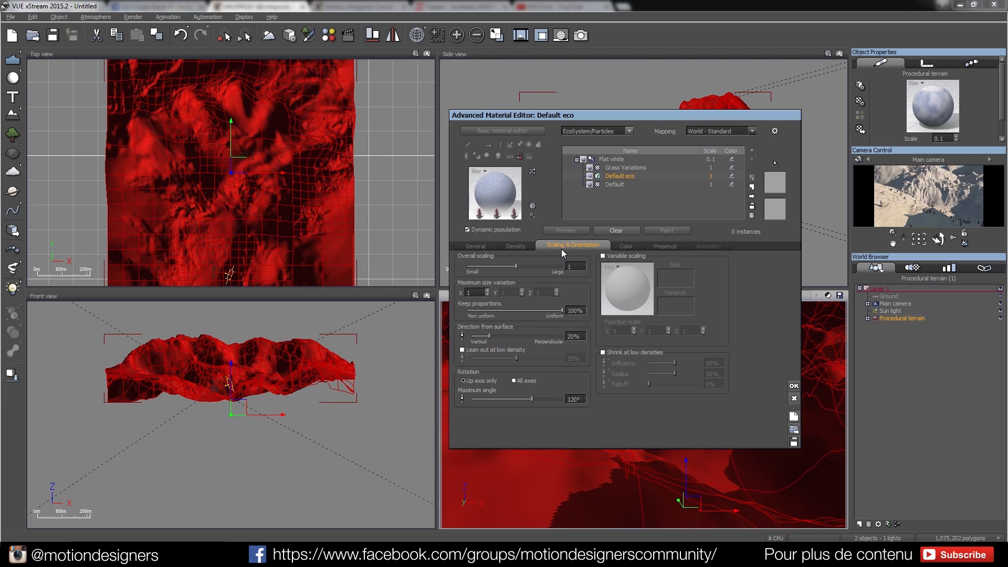
pyautogui.click(513, 245)
pyautogui.click(489, 245)
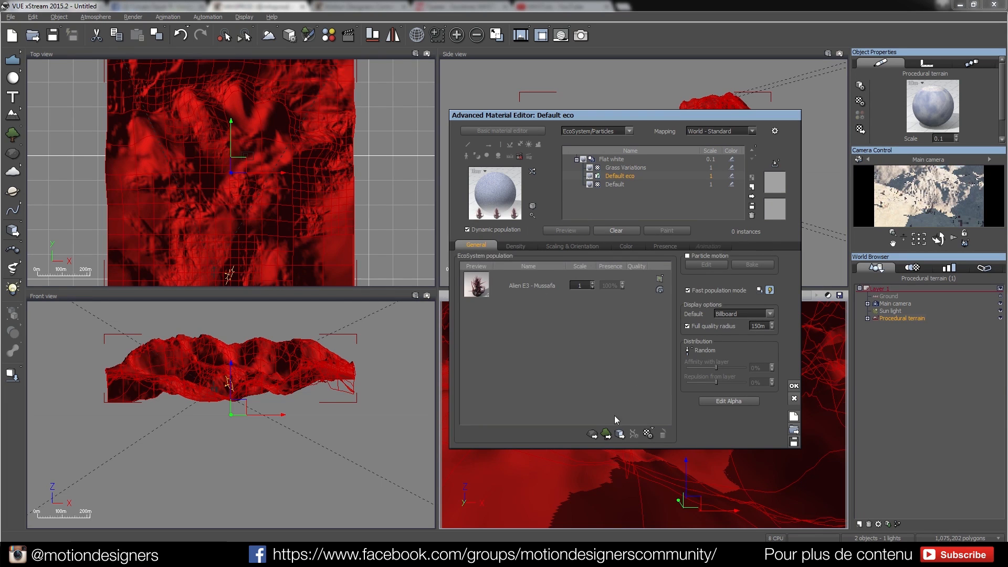
pyautogui.click(605, 434)
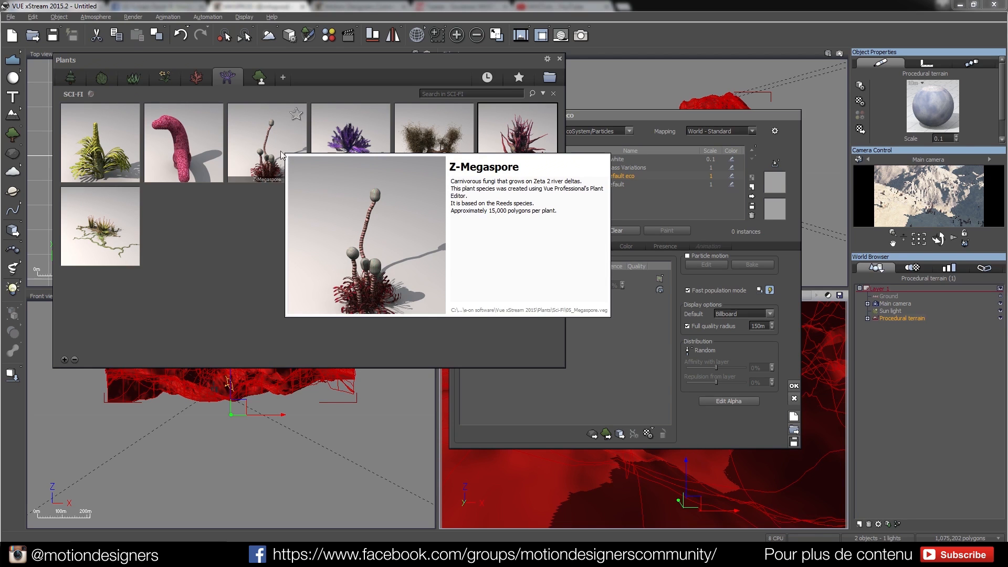
pyautogui.doubleClick(269, 157)
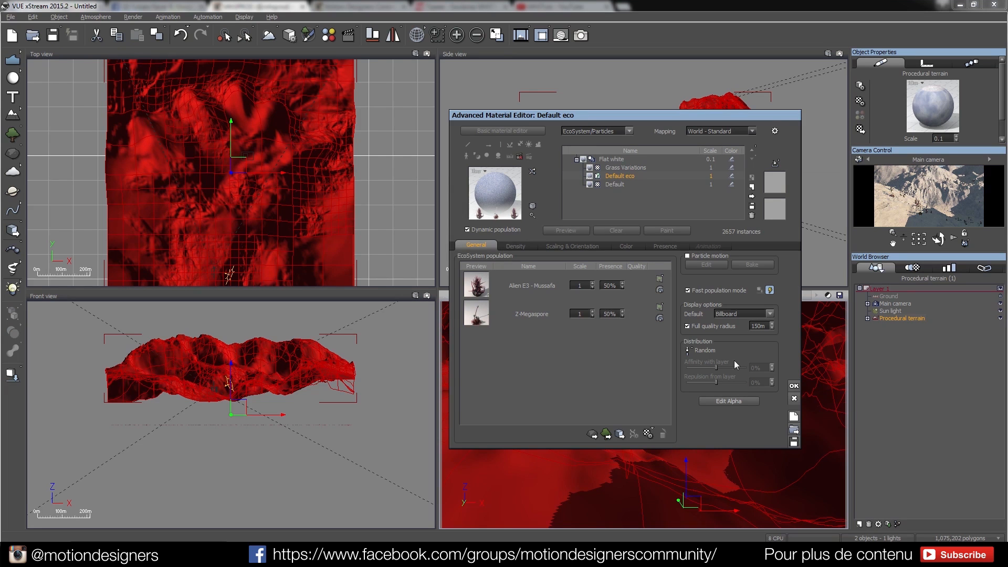
# Apply the material changes, render the main camera view and accept the post-render options.
pyautogui.click(794, 399)
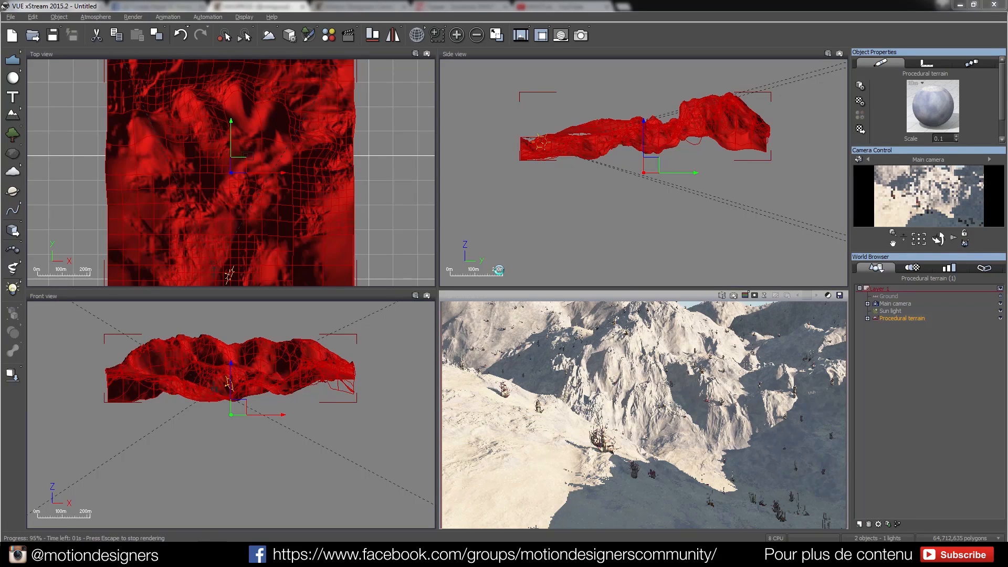
pyautogui.hotkey('alt', 'Tab')
pyautogui.hotkey('alt', 'Tab')
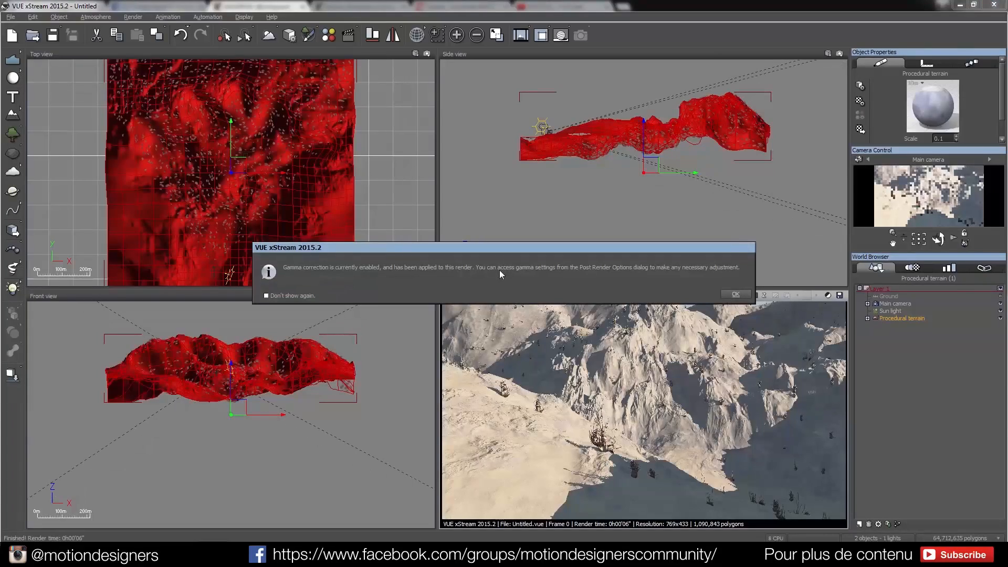
pyautogui.click(736, 294)
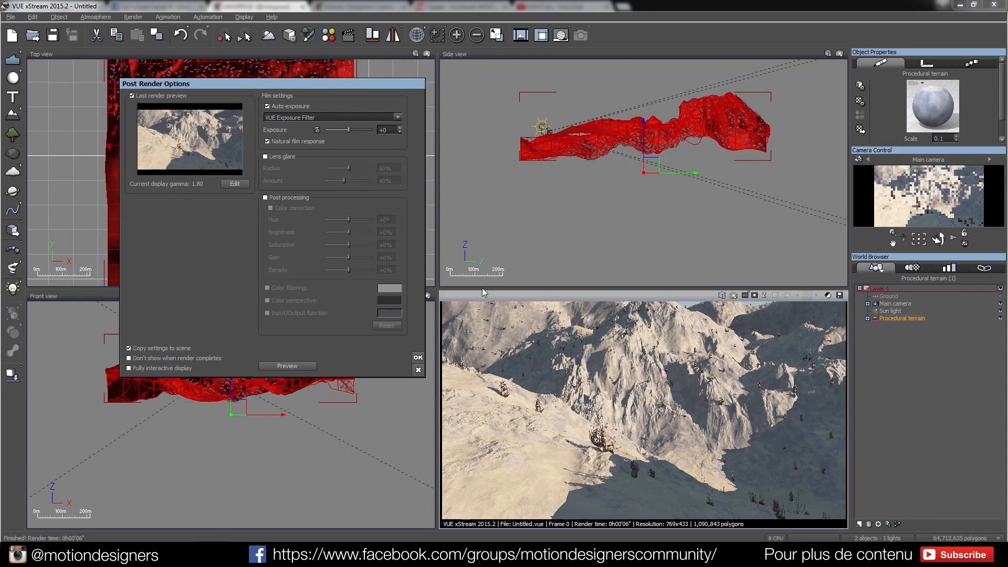
pyautogui.click(418, 358)
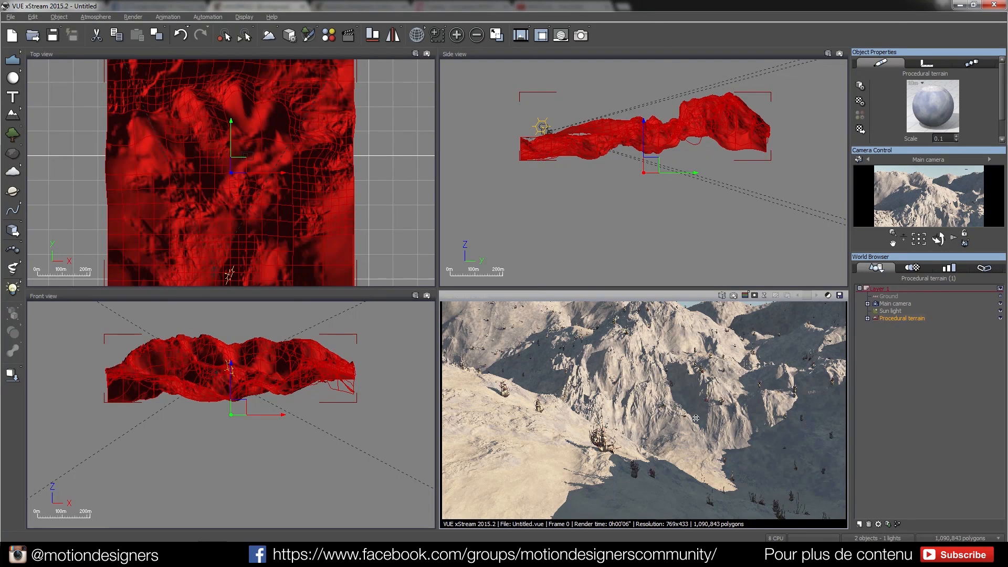
# Review the Default eco layer's plant population in the procedural terrain's material and close the editor.
pyautogui.doubleClick(942, 119)
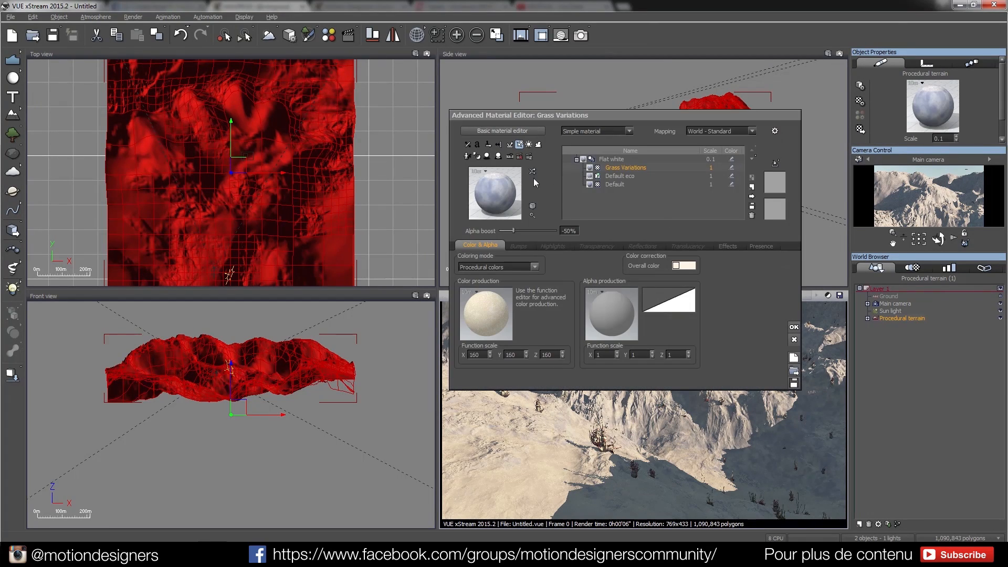
pyautogui.click(599, 177)
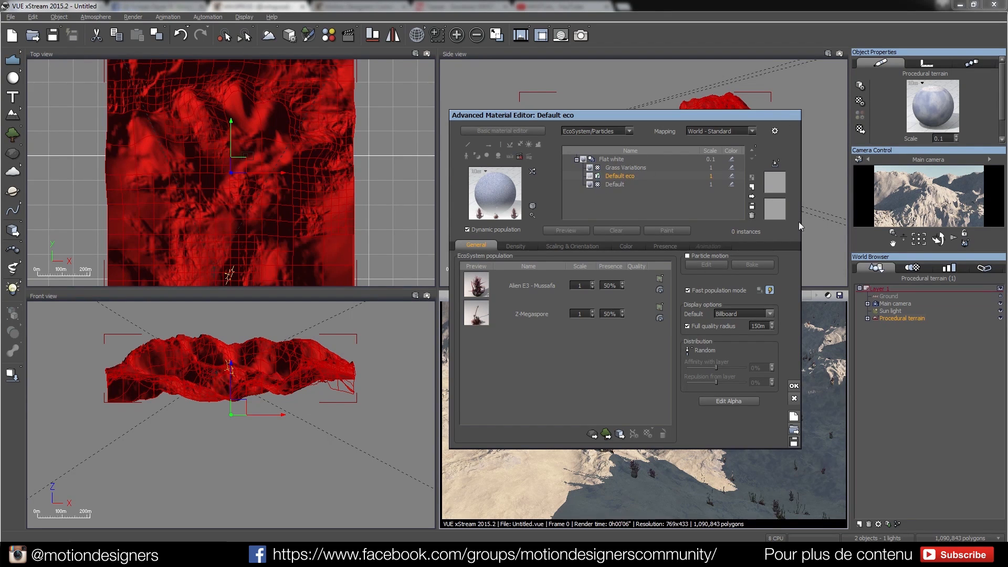
pyautogui.click(794, 386)
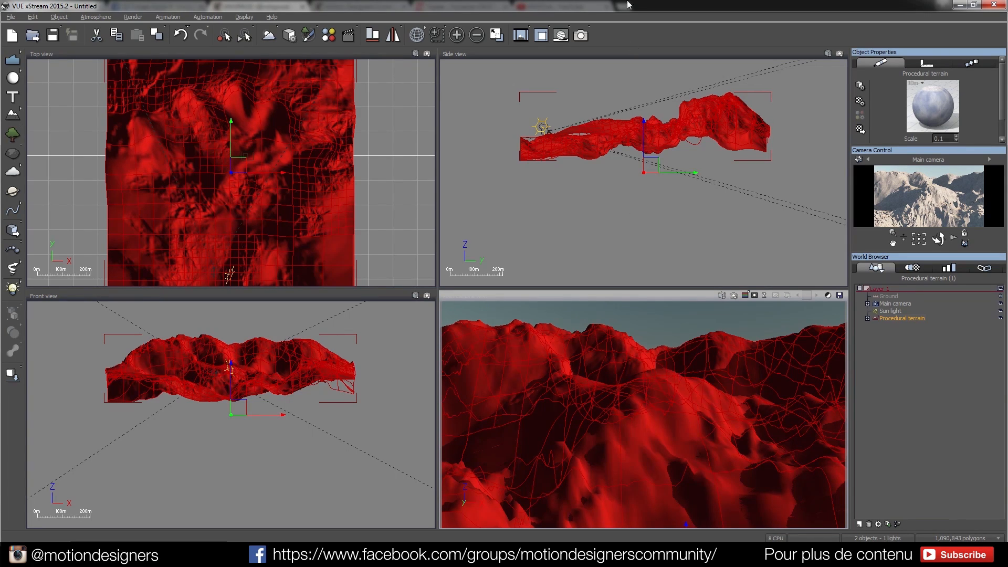
# Set the atmosphere's sun to 258.46° azimuth and 15.76° pitch, with a sun size of 1.4%.
pyautogui.click(269, 37)
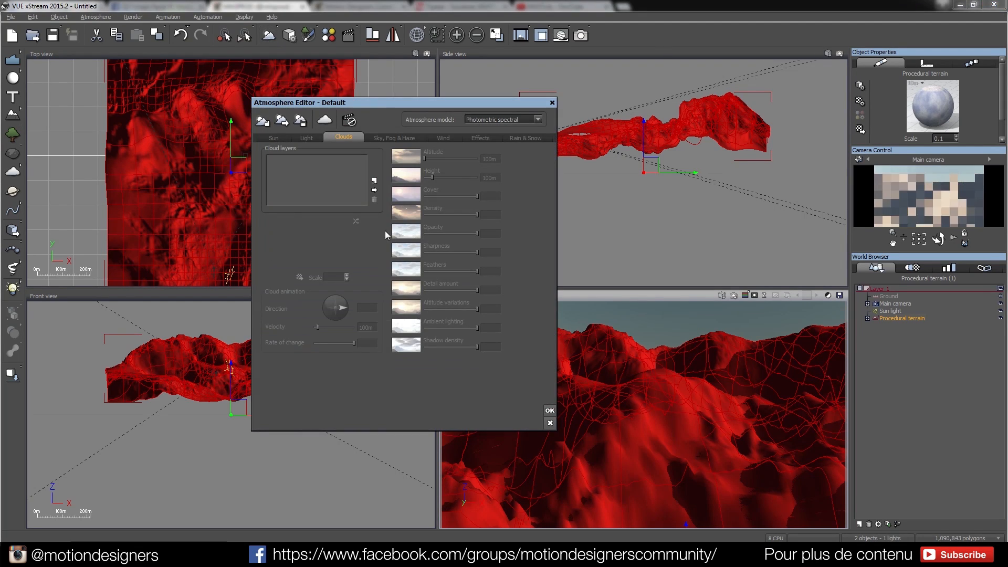
pyautogui.moveTo(380, 105)
pyautogui.mouseDown()
pyautogui.moveTo(388, 142)
pyautogui.moveTo(371, 119)
pyautogui.mouseUp()
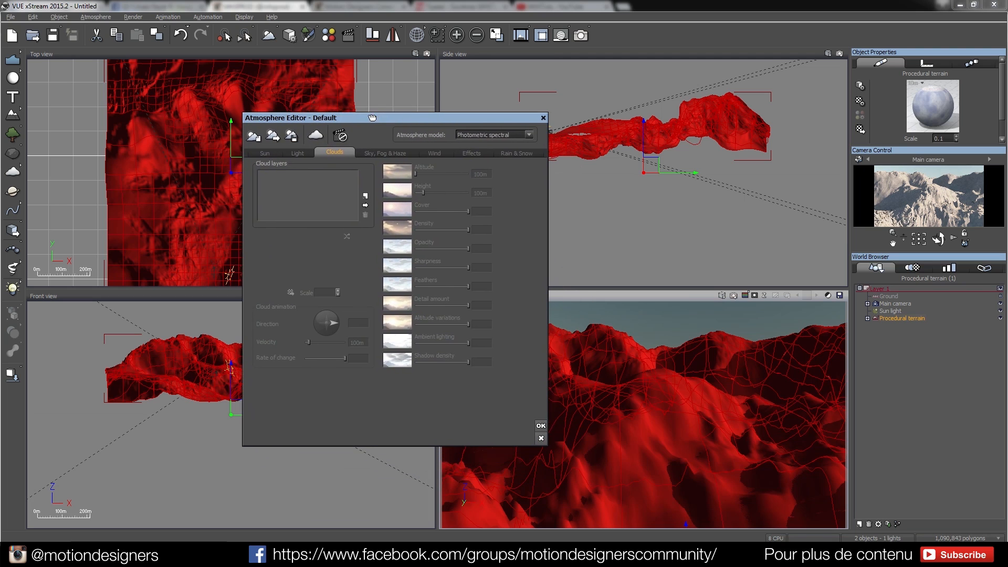
pyautogui.click(266, 152)
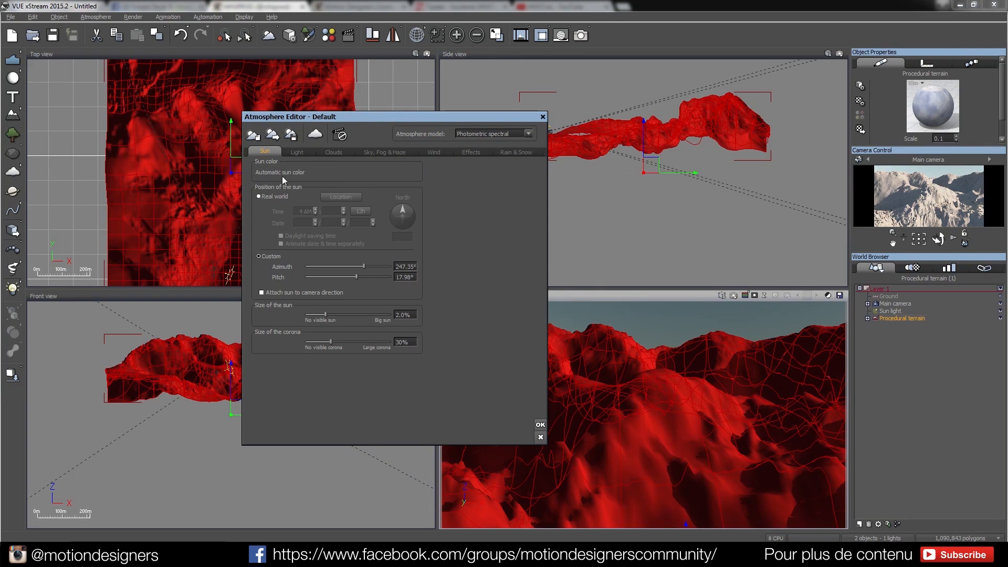
pyautogui.moveTo(368, 266); pyautogui.dragTo(372, 266)
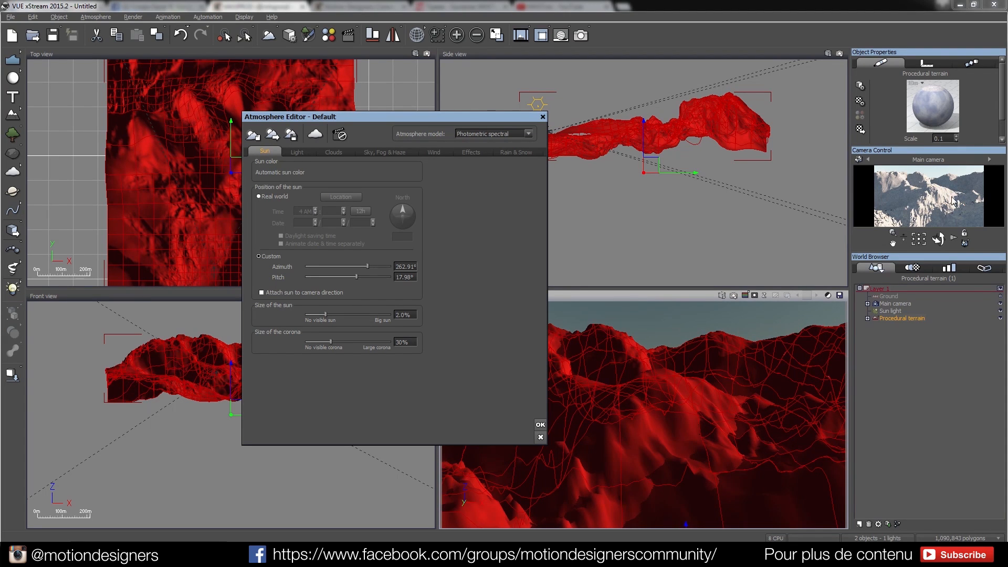
pyautogui.moveTo(357, 277)
pyautogui.mouseDown()
pyautogui.moveTo(370, 277)
pyautogui.moveTo(356, 266)
pyautogui.mouseUp()
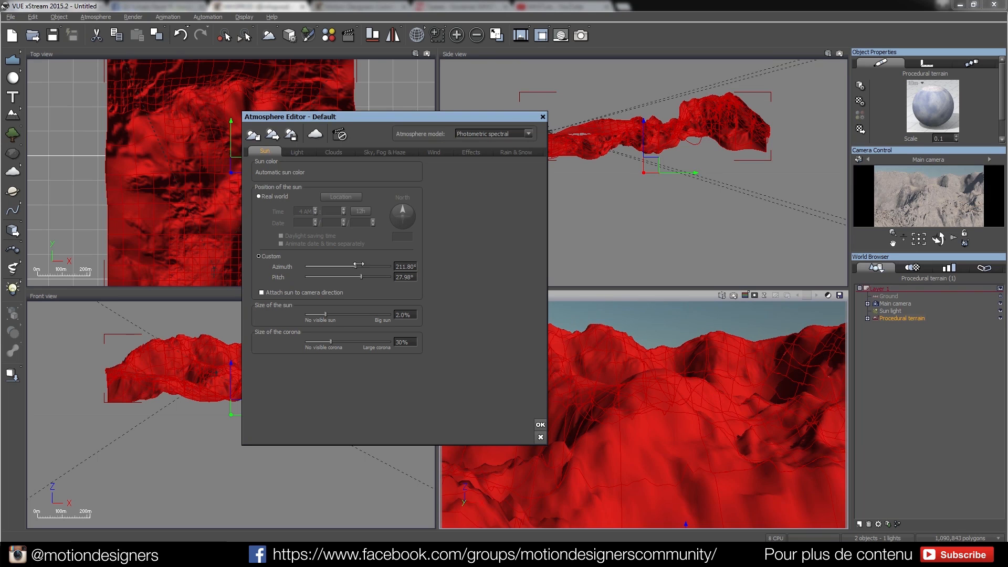
pyautogui.moveTo(356, 266); pyautogui.dragTo(366, 266)
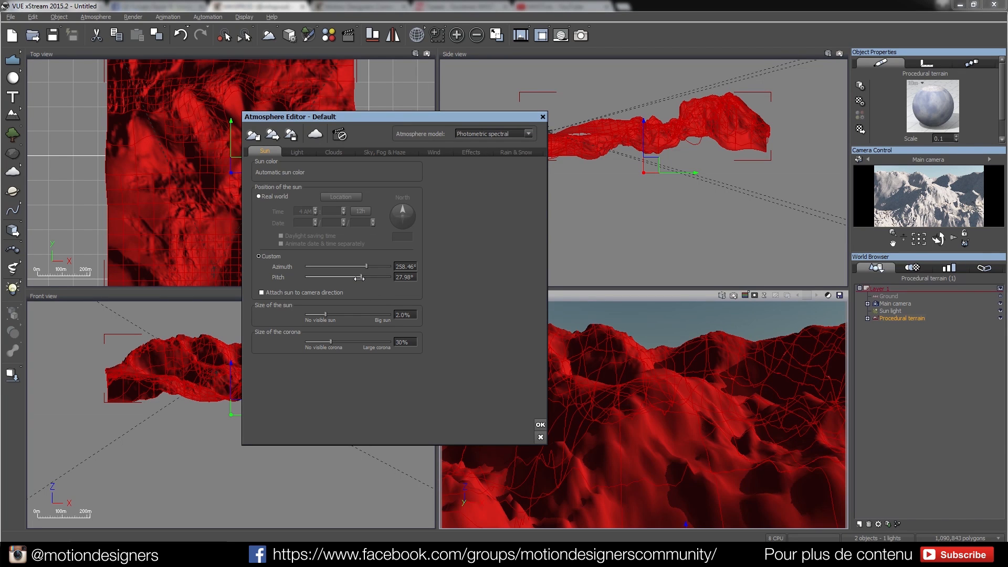
pyautogui.moveTo(359, 278); pyautogui.dragTo(353, 277)
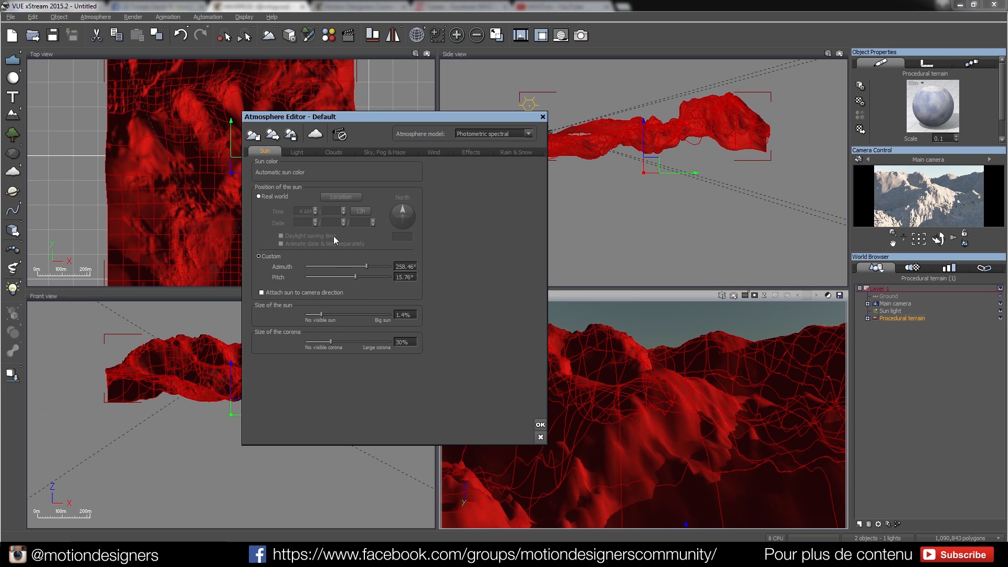
# Check the atmosphere's lighting model settings and add a Stretched Stratus cloud layer.
pyautogui.click(296, 153)
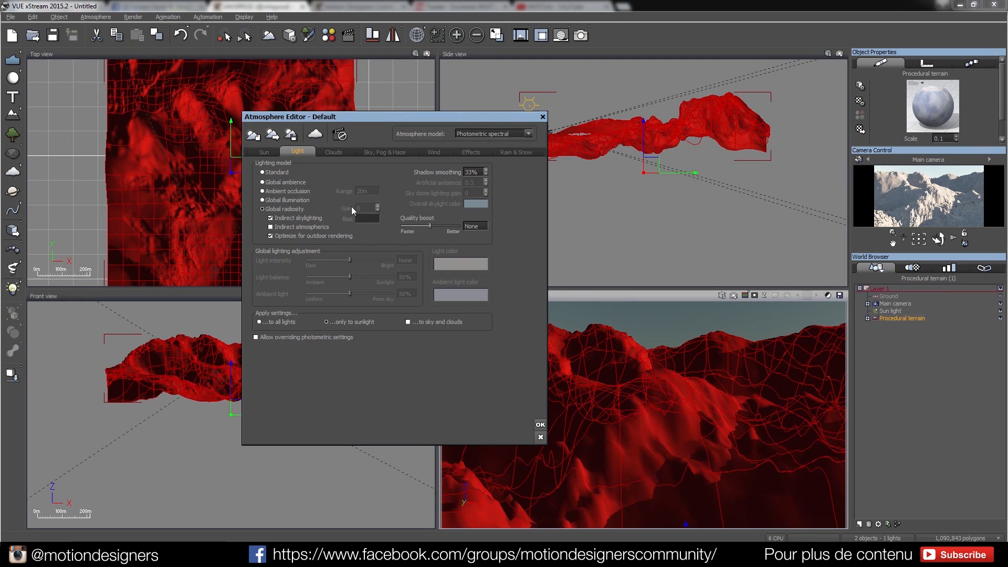
pyautogui.click(336, 152)
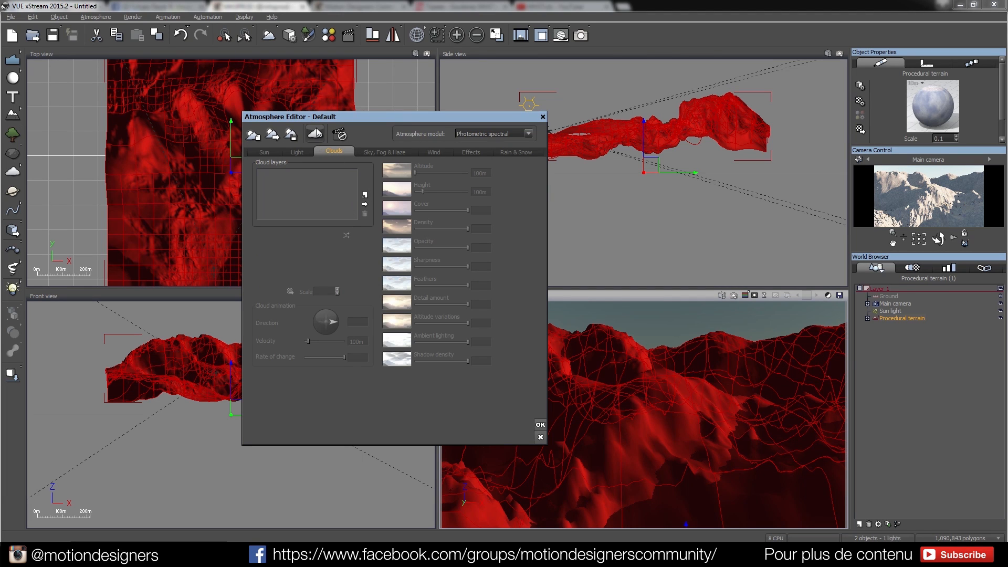
pyautogui.click(316, 135)
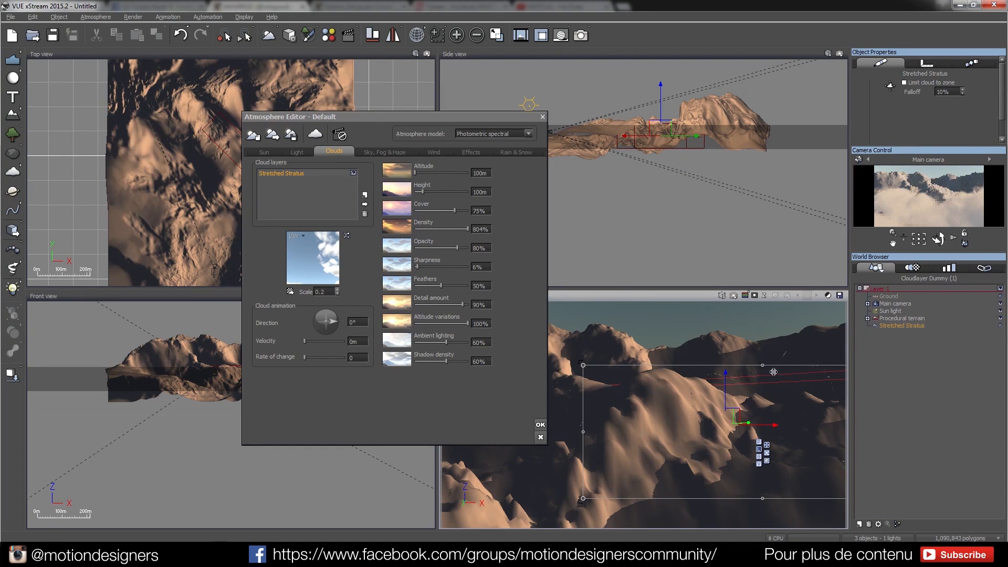
# Raise the Stretched Stratus cloud layer above the terrain to an altitude of about 324 m and shift it sideways.
pyautogui.click(890, 327)
pyautogui.moveTo(646, 122); pyautogui.dragTo(645, 108)
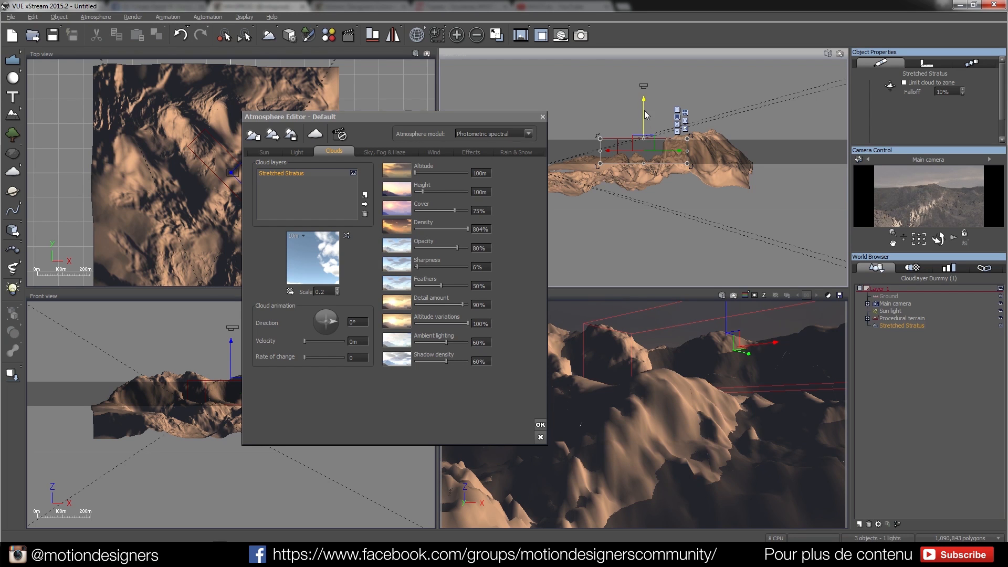
pyautogui.moveTo(646, 114); pyautogui.dragTo(646, 102)
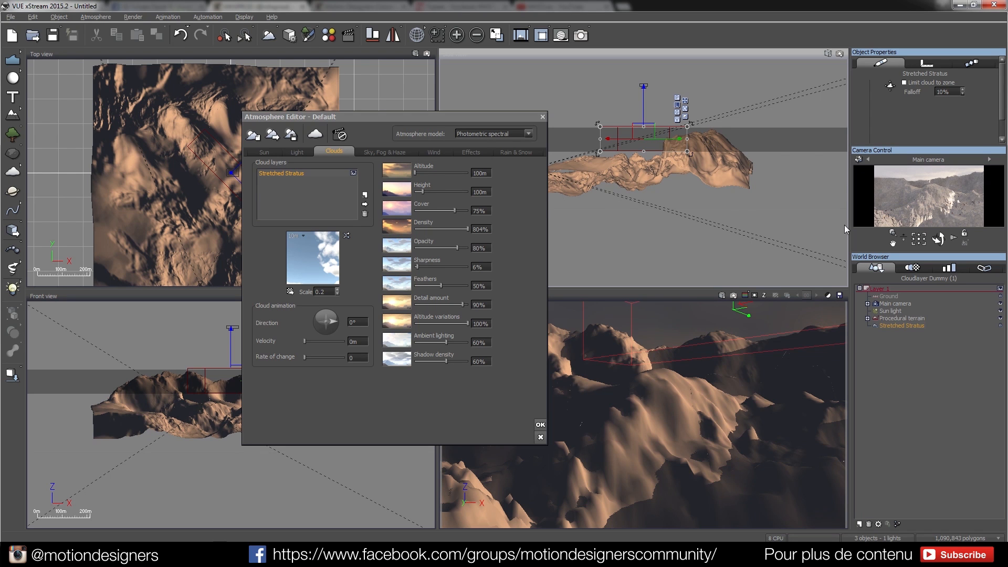
pyautogui.moveTo(643, 105); pyautogui.dragTo(643, 96)
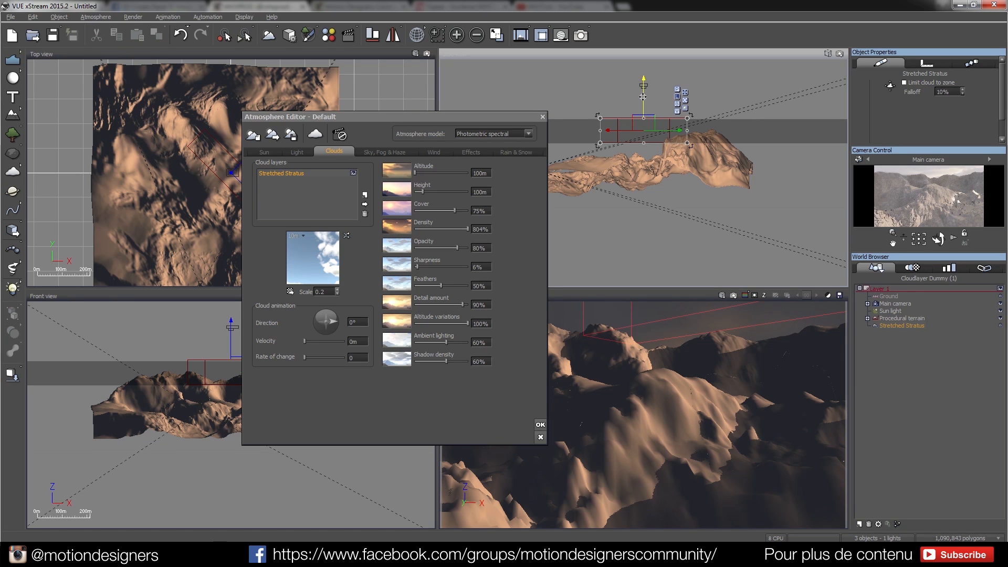
pyautogui.moveTo(643, 109); pyautogui.dragTo(642, 96)
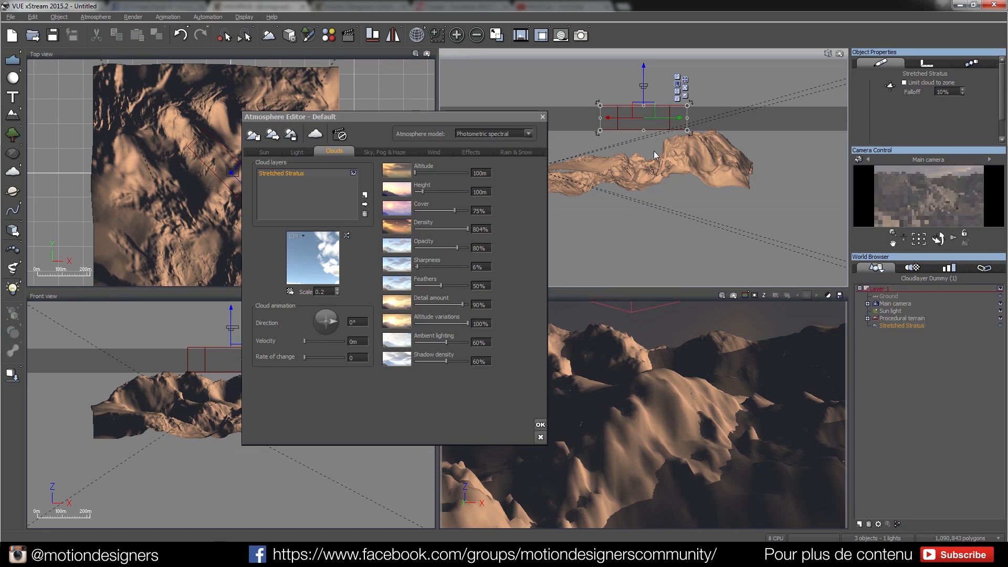
pyautogui.moveTo(636, 109); pyautogui.dragTo(661, 109)
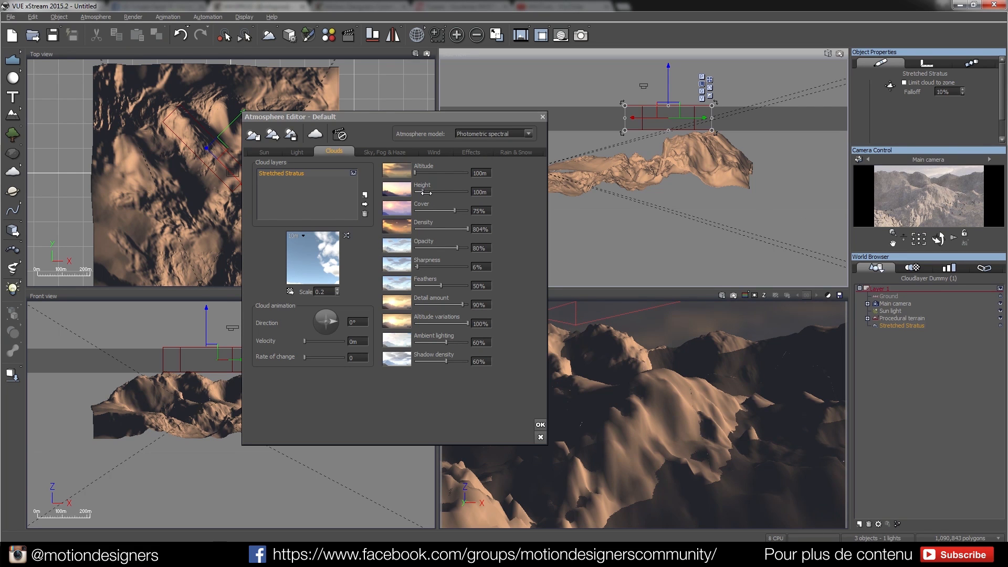
# Set the cloud layer's height to 74.3 m, cover to 57% and density to 100%, and check the sky and fog settings.
pyautogui.moveTo(423, 193); pyautogui.dragTo(441, 221)
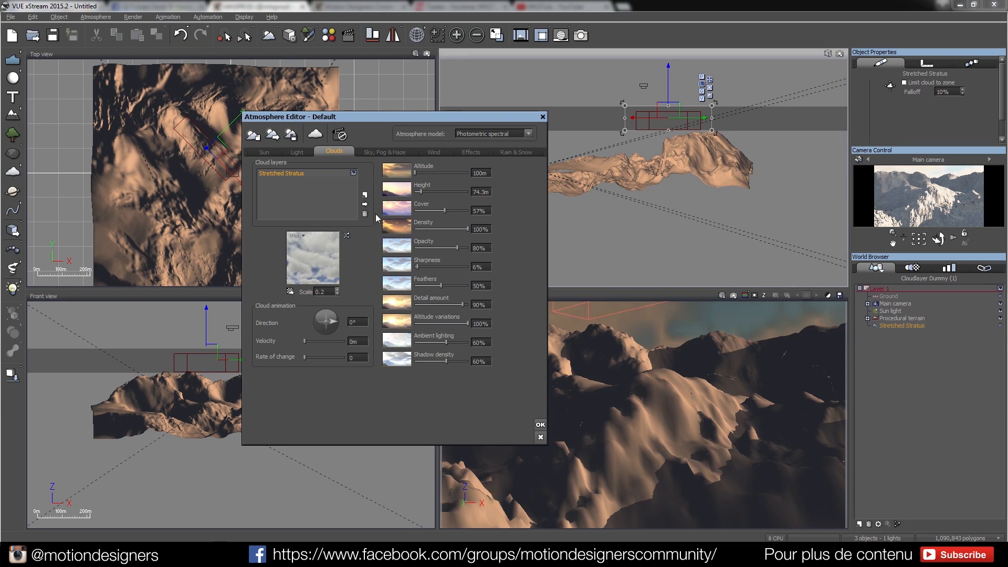
pyautogui.click(382, 151)
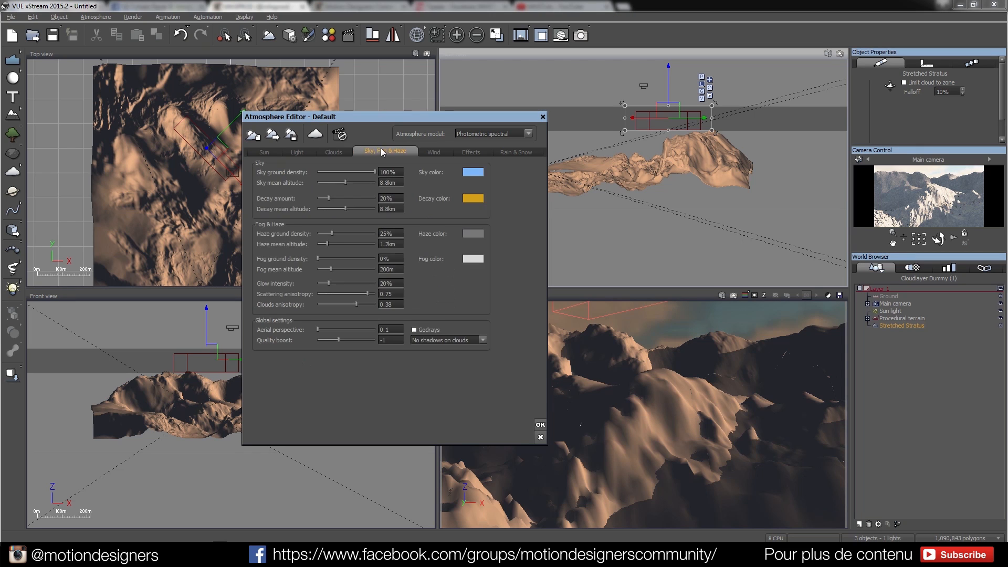
pyautogui.click(336, 149)
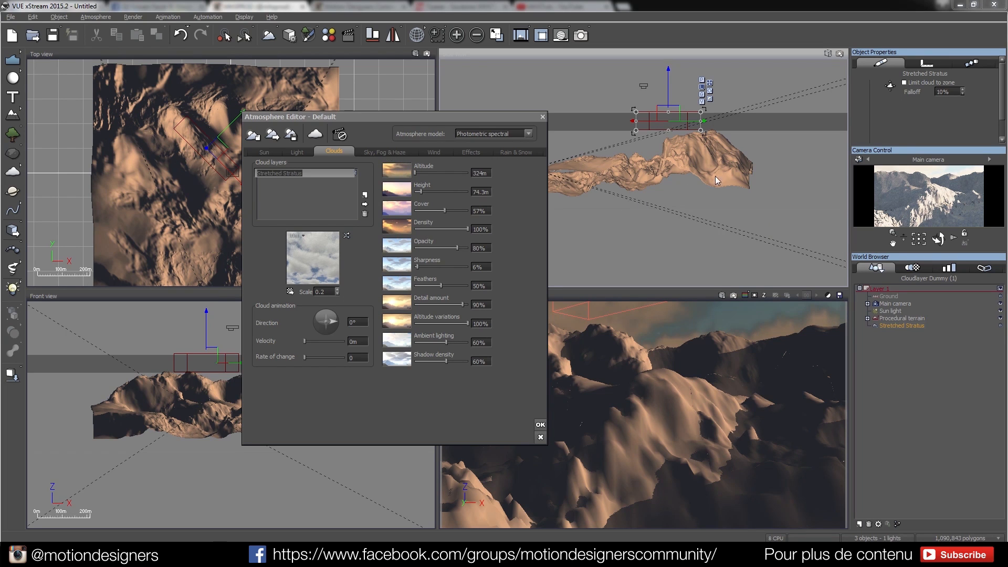
# Delete the Stretched Stratus cloud layer from the scene.
pyautogui.click(896, 326)
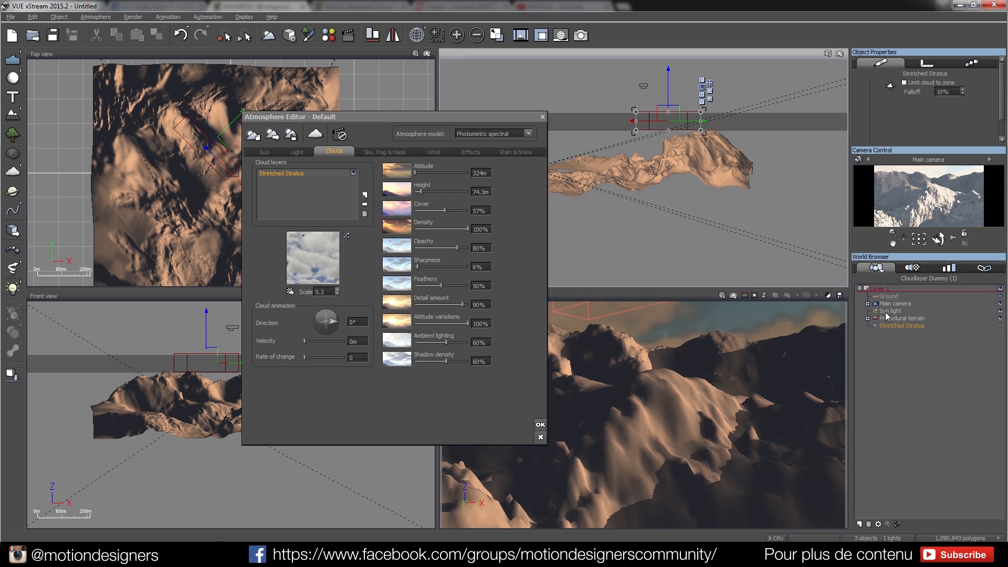
pyautogui.press('Delete')
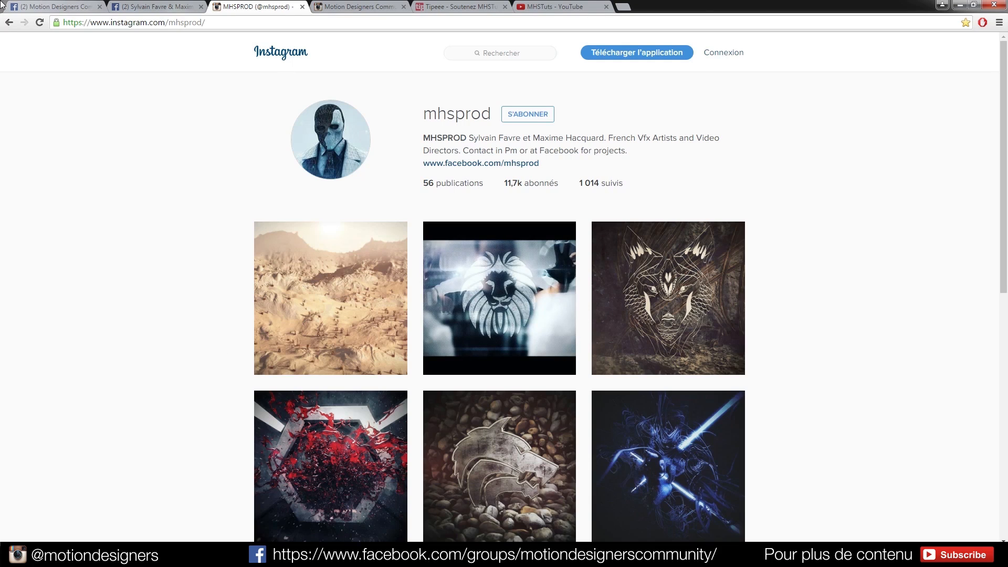
# In the browser, find the desert terrain render shared in the Motion Designers Community Facebook group and open the picture.
pyautogui.click(38, 7)
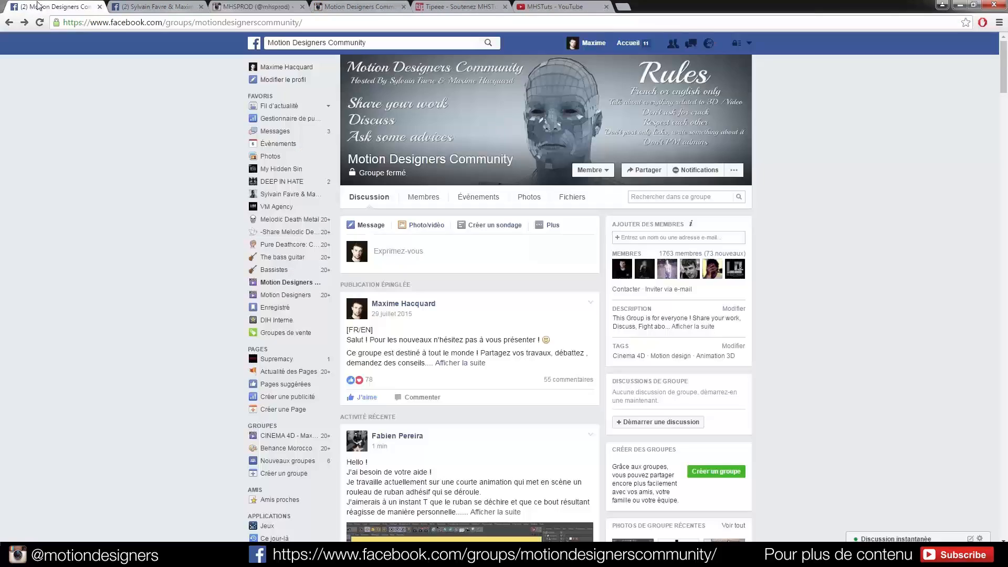
pyautogui.scroll(-10, 452, 311)
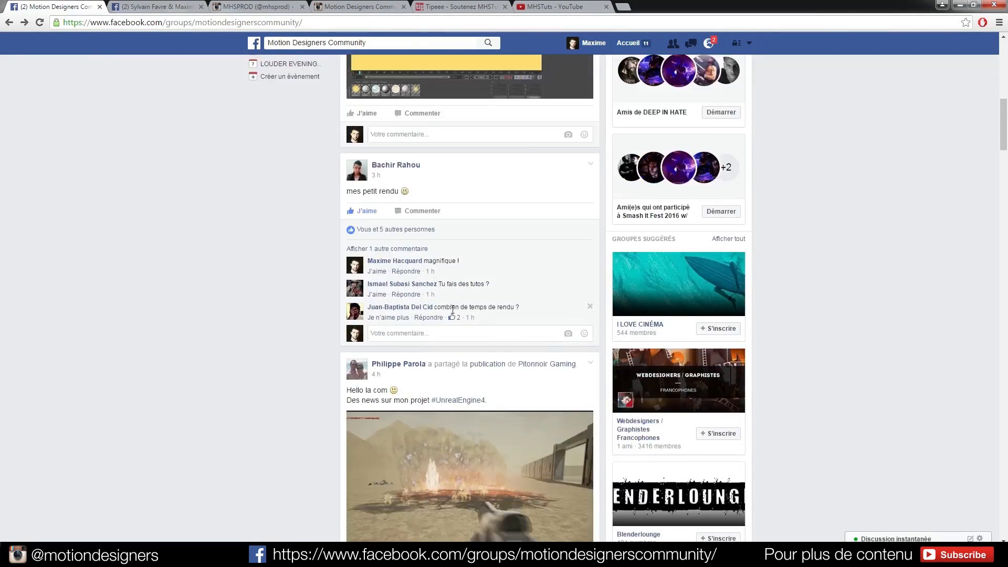
pyautogui.scroll(-15, 453, 311)
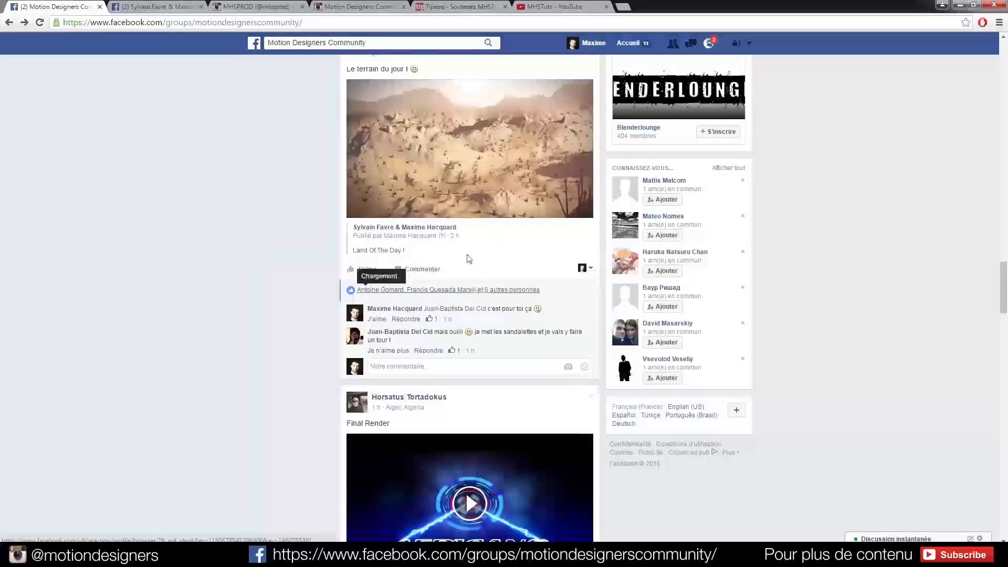
pyautogui.scroll(3, 469, 259)
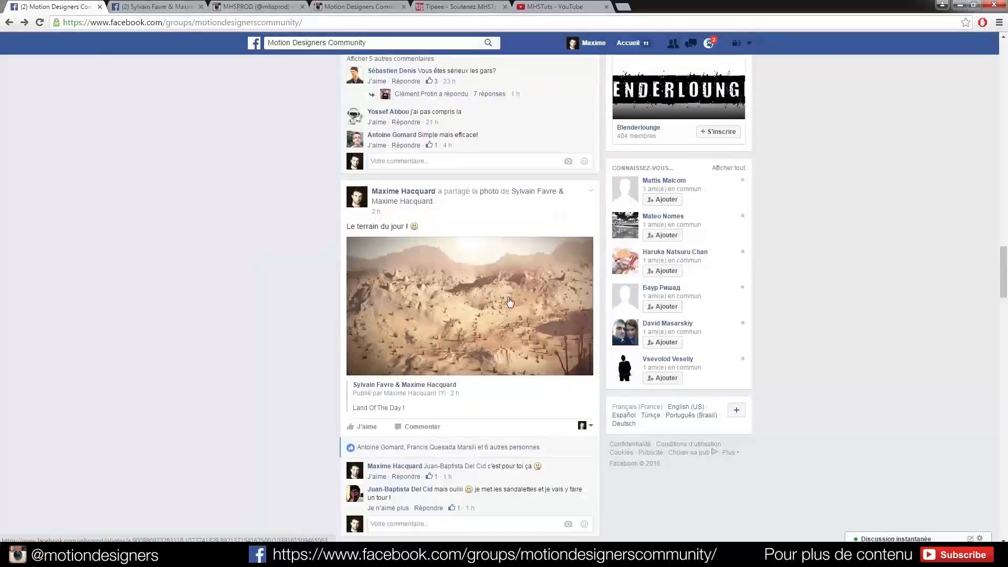
pyautogui.click(555, 265)
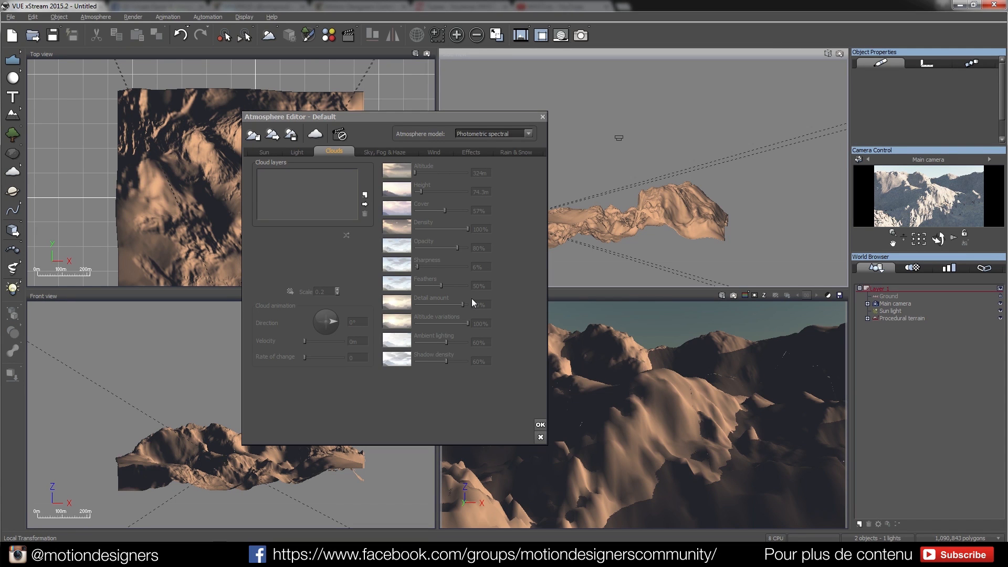
# Return to VUE and inspect the atmosphere's Sky, Fog & Haze settings, including the quality boost value.
pyautogui.click(376, 151)
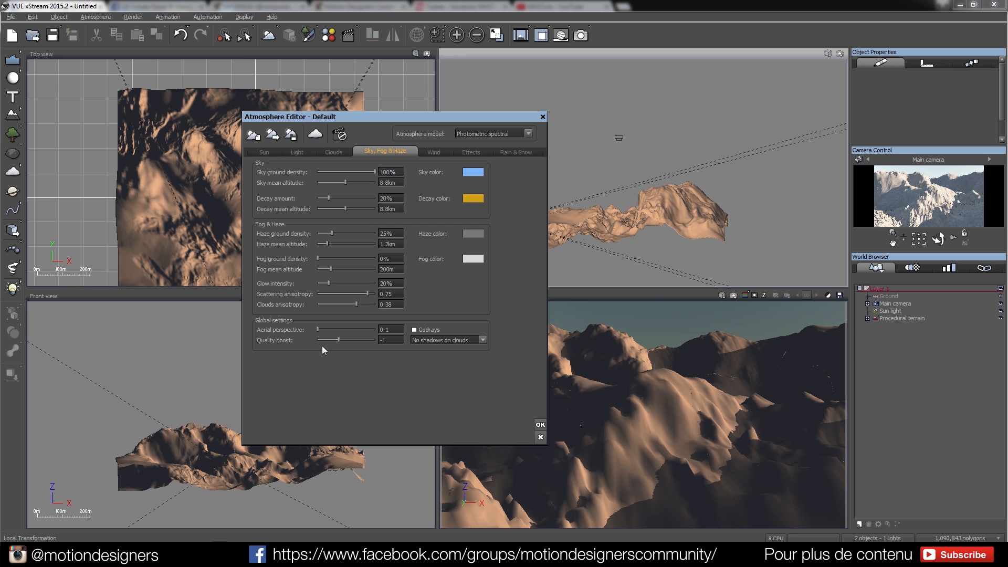
pyautogui.doubleClick(390, 340)
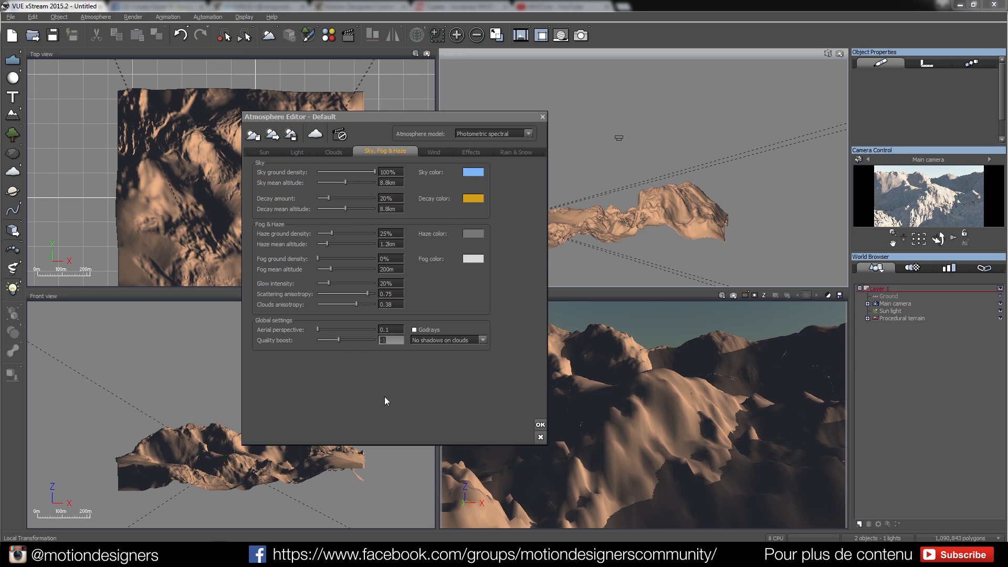
pyautogui.click(398, 341)
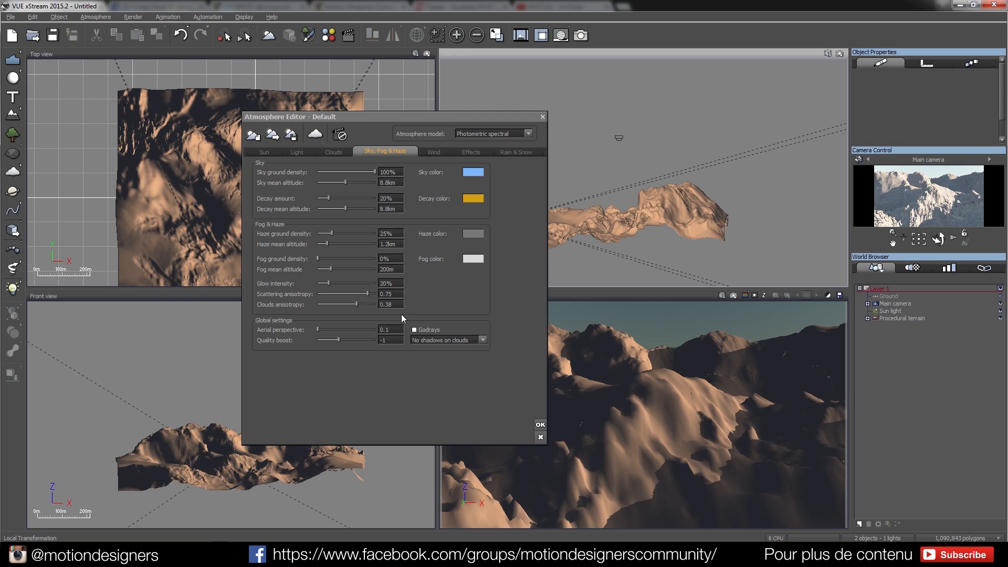
# Examine the atmosphere's Wind, Effects, Rain & Snow, Sun, Light and Clouds settings.
pyautogui.click(435, 152)
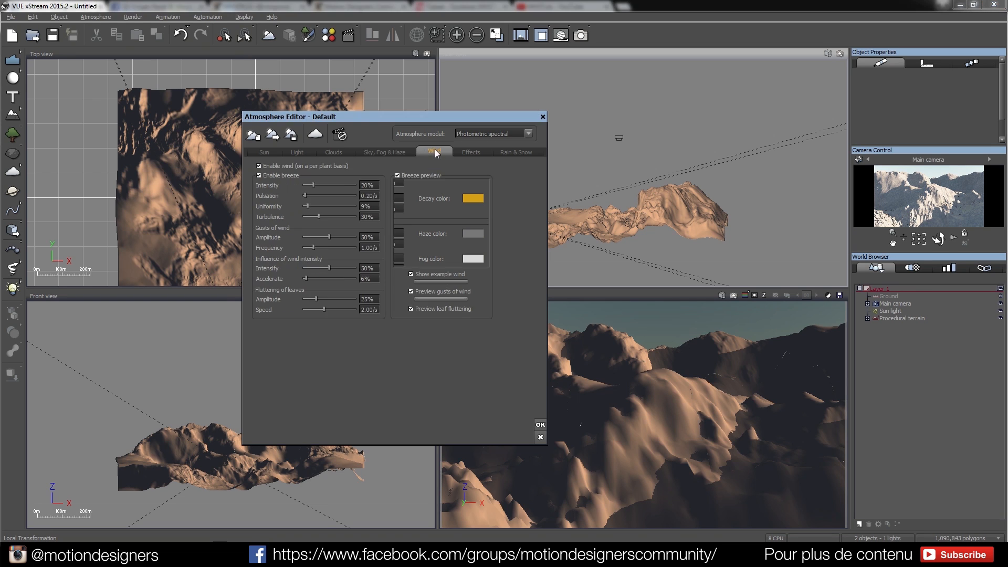
pyautogui.click(475, 151)
pyautogui.click(512, 154)
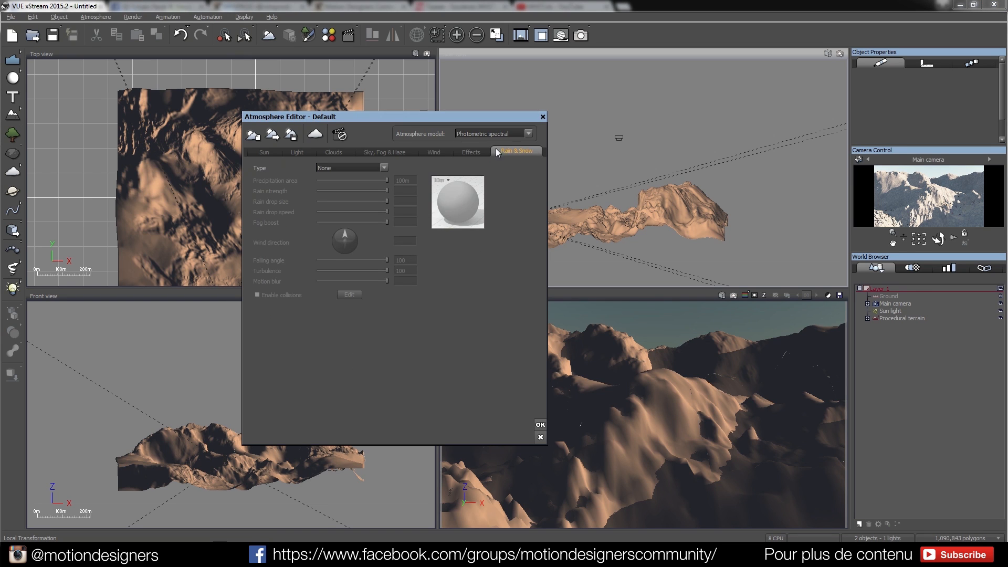
pyautogui.click(473, 151)
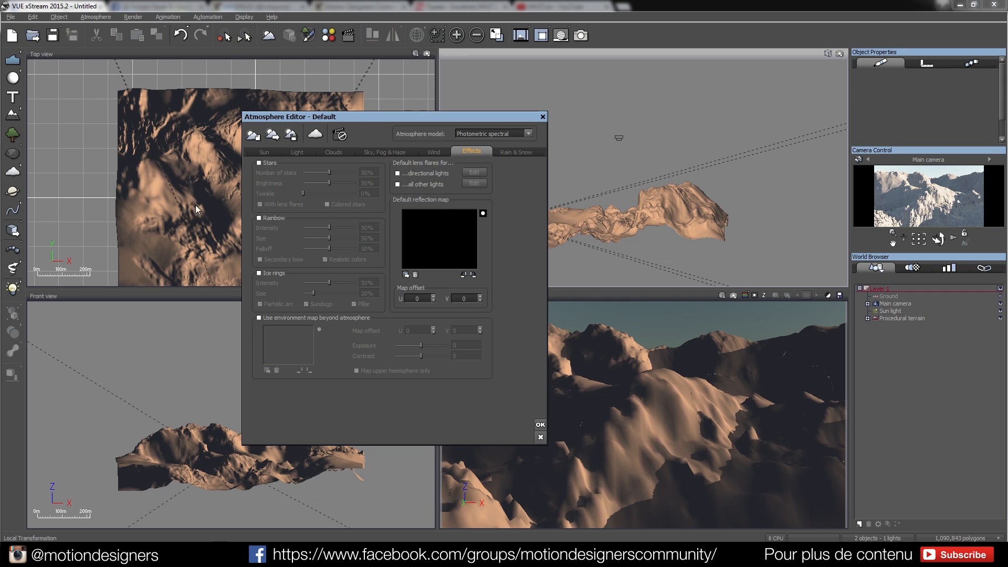
pyautogui.click(508, 152)
pyautogui.click(265, 152)
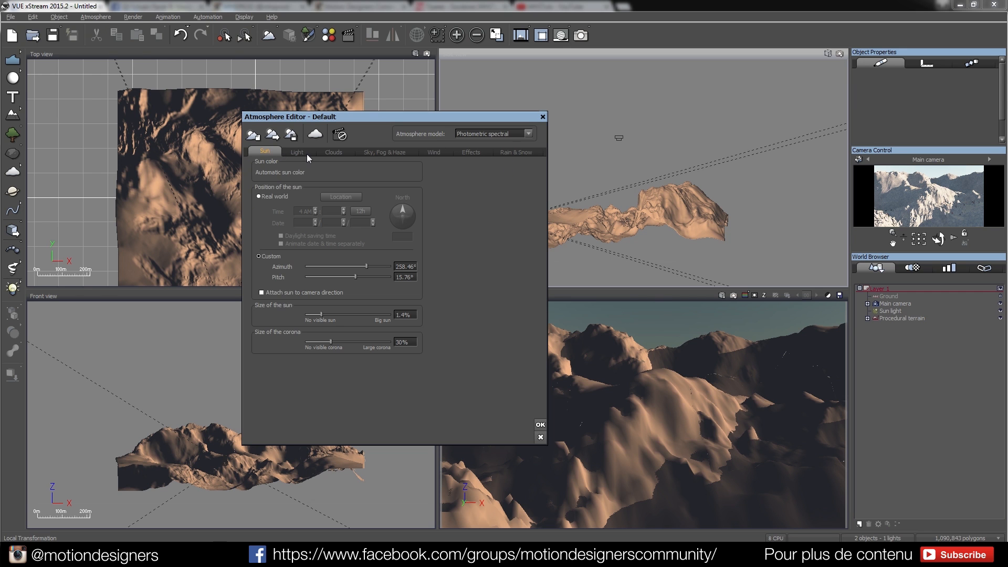
pyautogui.click(303, 152)
pyautogui.click(333, 152)
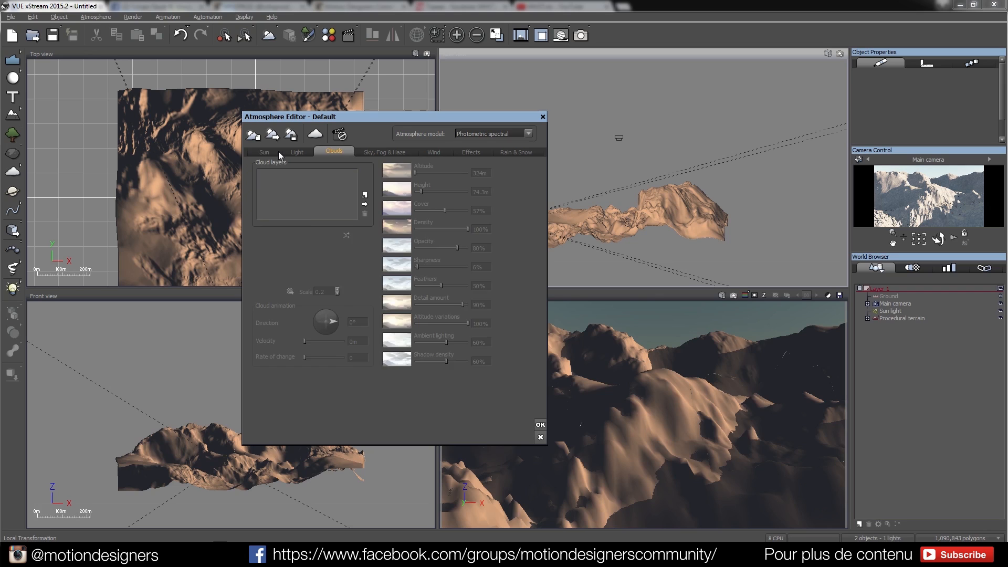
pyautogui.click(266, 151)
# Close the Atmosphere Editor and render the main camera view.
pyautogui.click(542, 117)
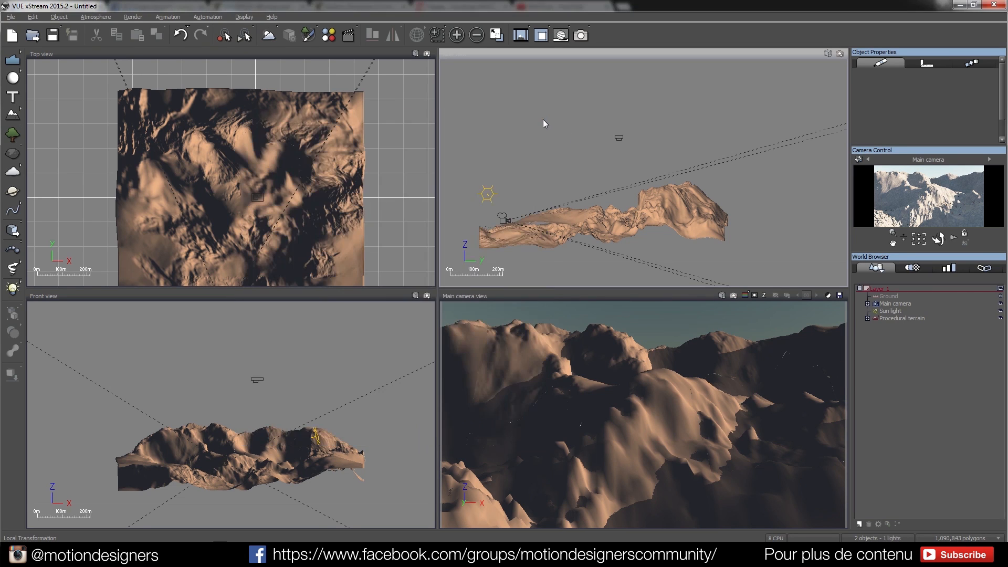
pyautogui.click(733, 295)
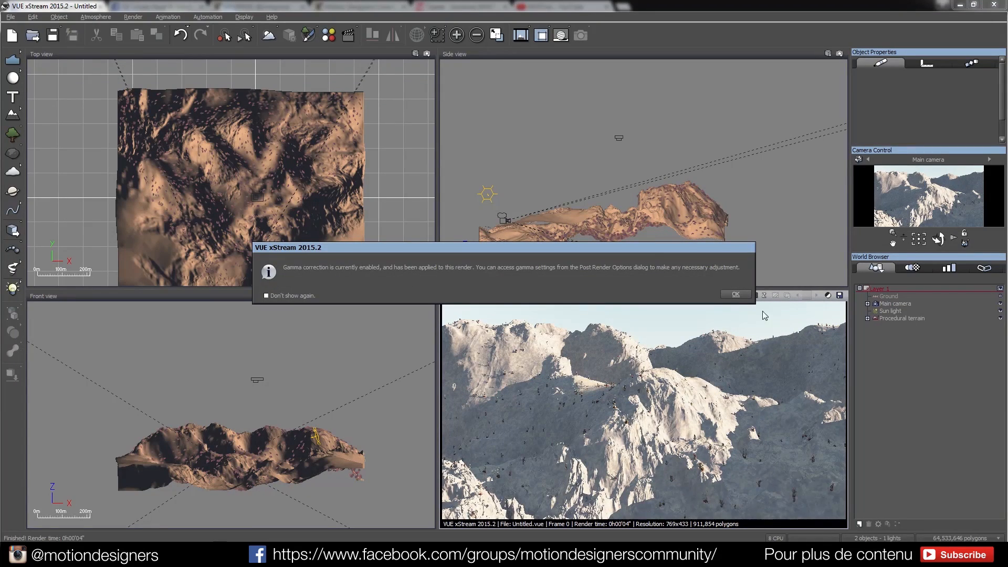
# Dismiss the gamma correction notice and accept the post-render options.
pyautogui.click(735, 295)
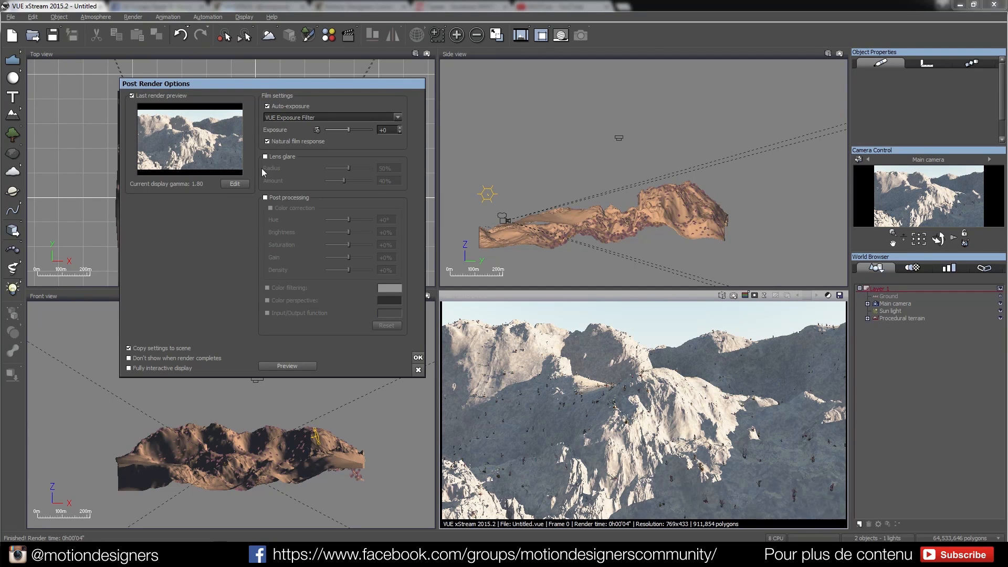
pyautogui.click(417, 357)
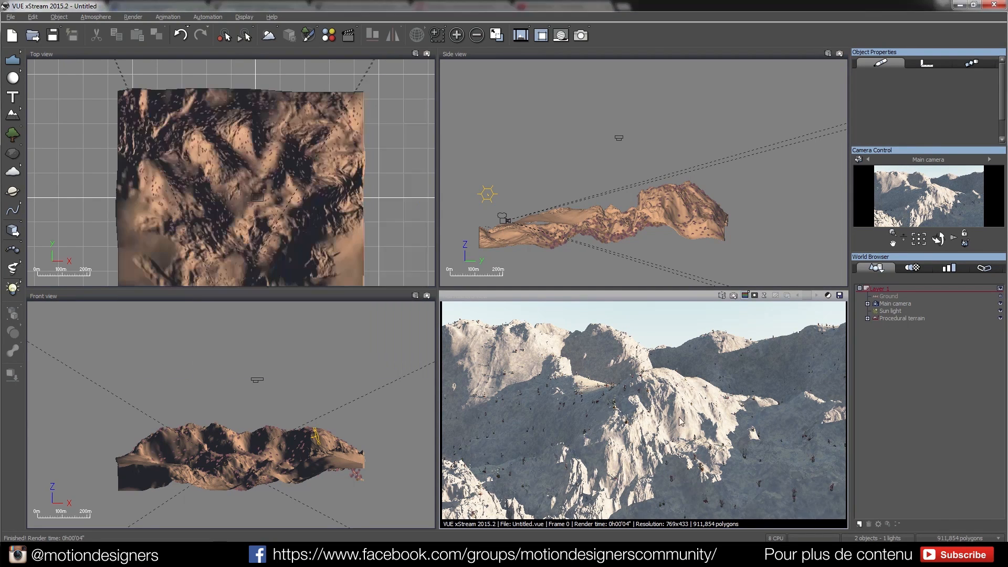
# Set the sun's azimuth to 222.90° and pitch to 36.87°, render the main camera view, and accept the post-render options.
pyautogui.click(268, 35)
pyautogui.moveTo(366, 267)
pyautogui.mouseDown()
pyautogui.moveTo(351, 279)
pyautogui.moveTo(368, 281)
pyautogui.mouseUp()
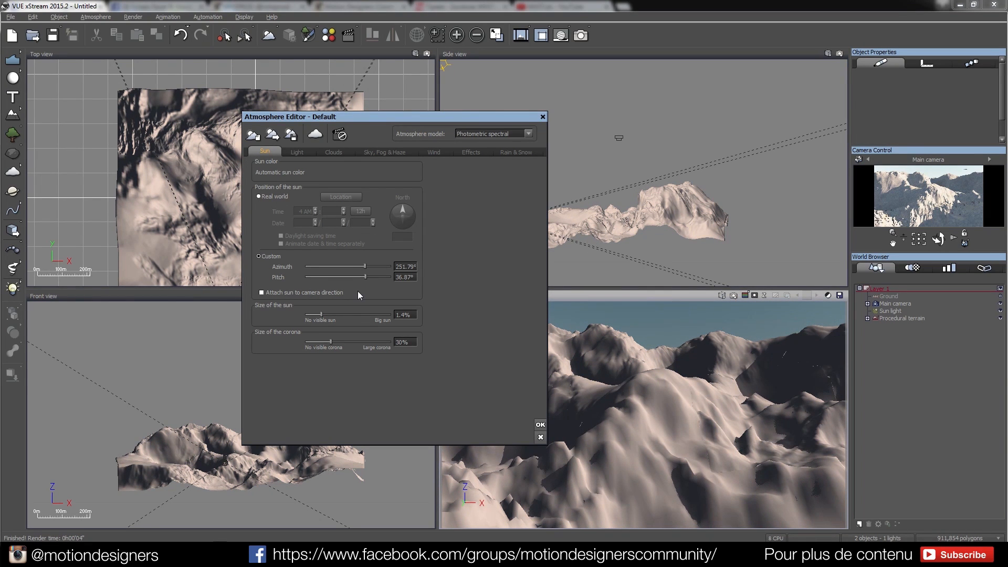
pyautogui.moveTo(362, 267); pyautogui.dragTo(358, 269)
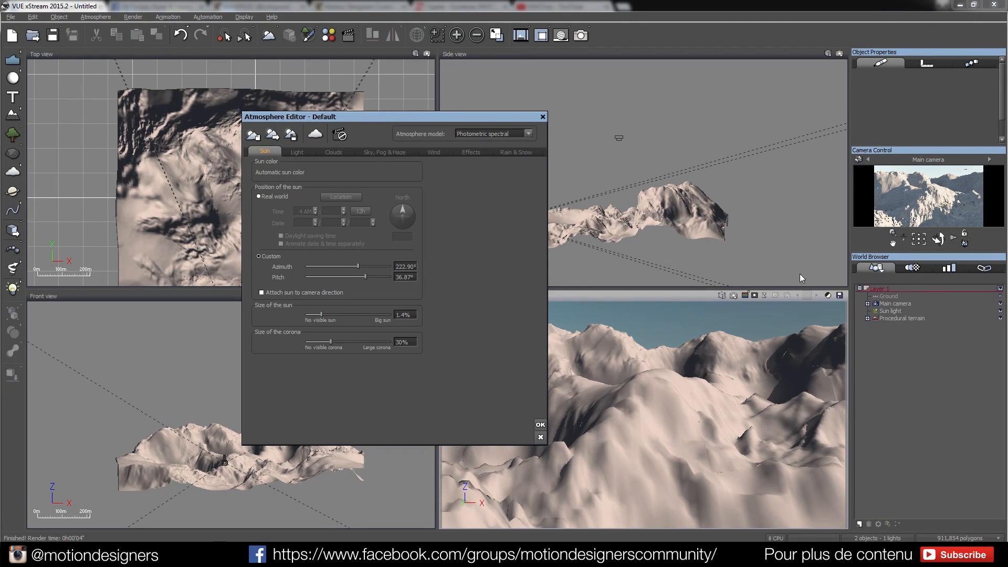
pyautogui.click(732, 297)
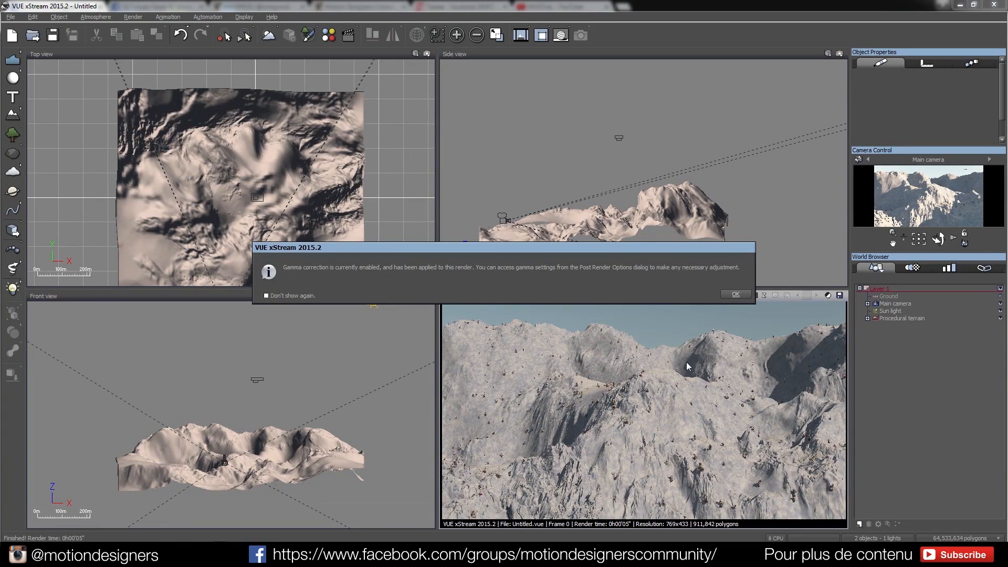
pyautogui.click(735, 294)
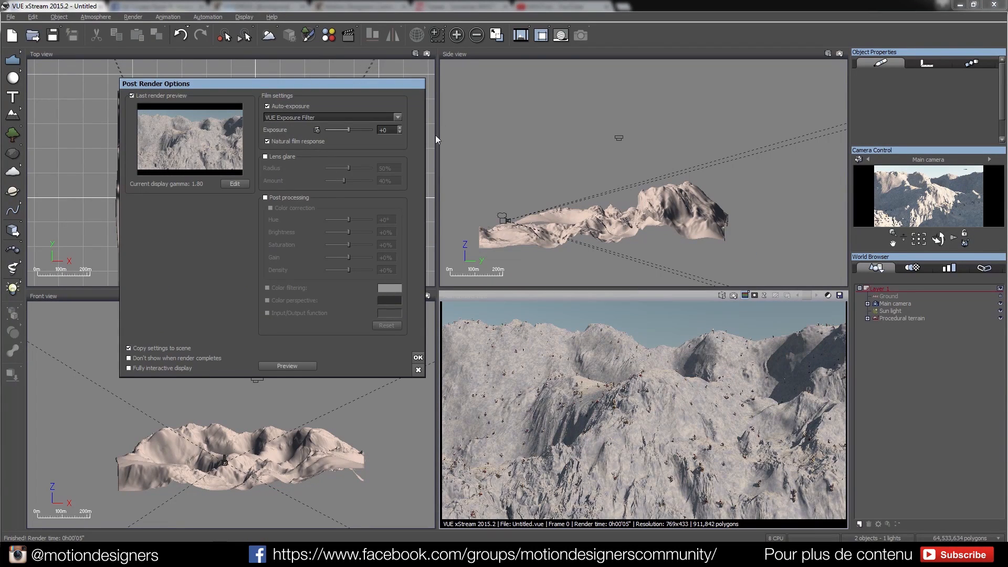
pyautogui.click(416, 359)
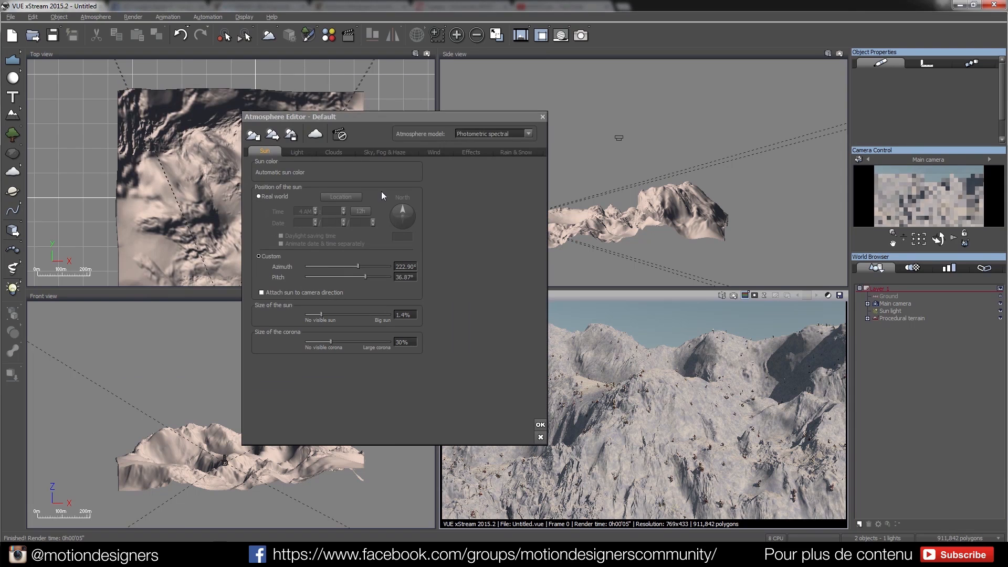
# Set the sun's azimuth to 274.02° and pitch to 32.43°, and render the main camera view again.
pyautogui.moveTo(358, 267)
pyautogui.mouseDown()
pyautogui.moveTo(369, 267)
pyautogui.moveTo(364, 276)
pyautogui.mouseUp()
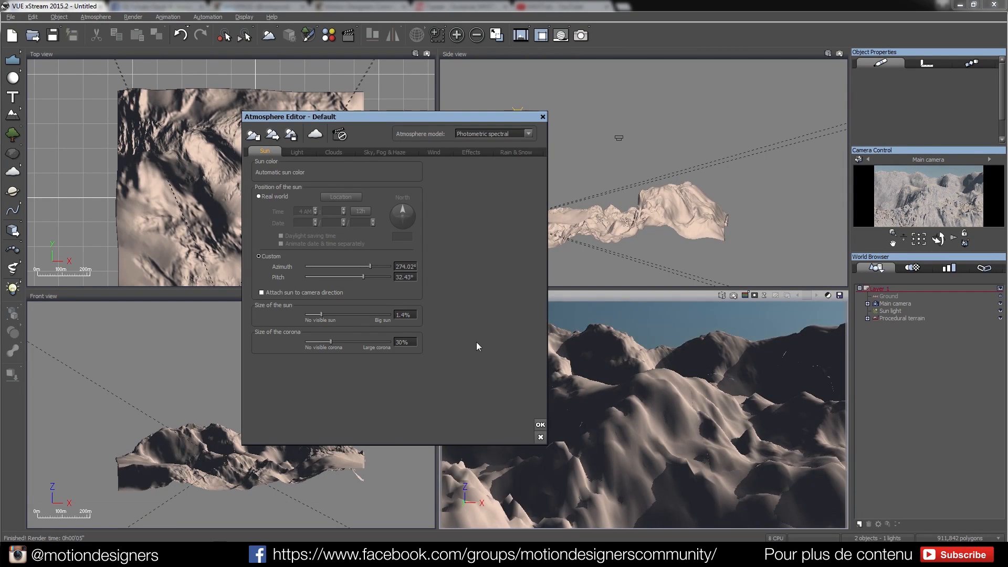
pyautogui.click(540, 424)
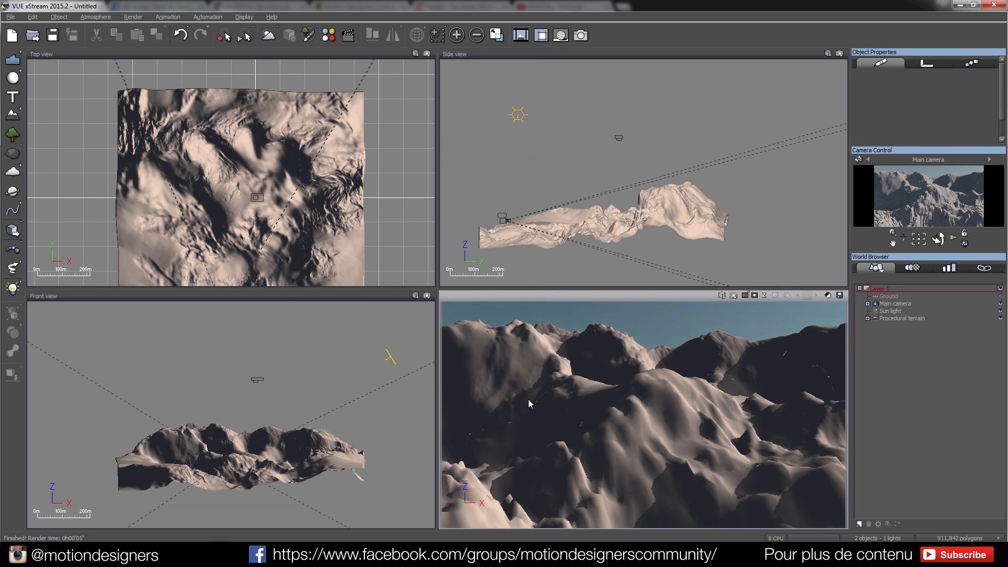
pyautogui.click(734, 295)
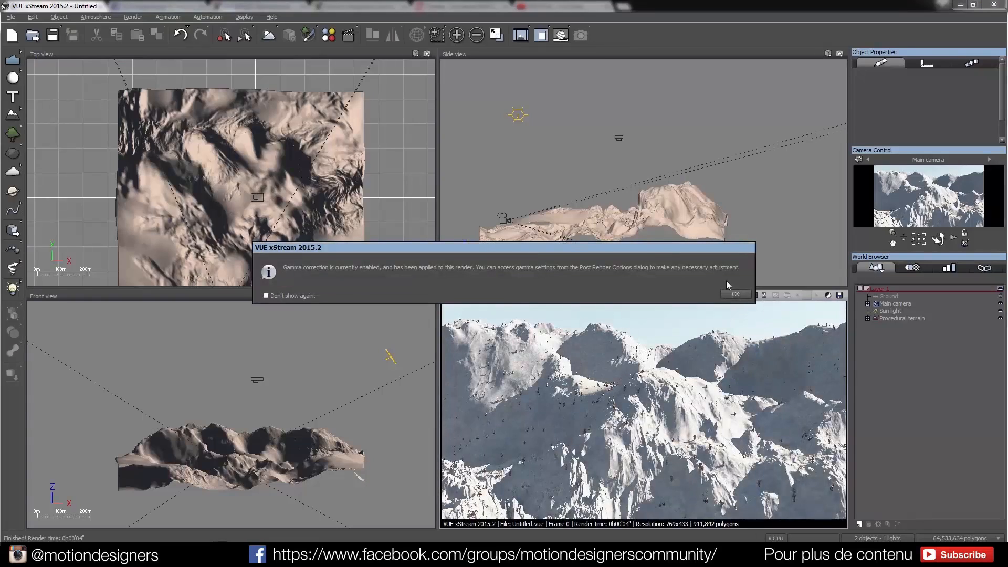
pyautogui.click(735, 294)
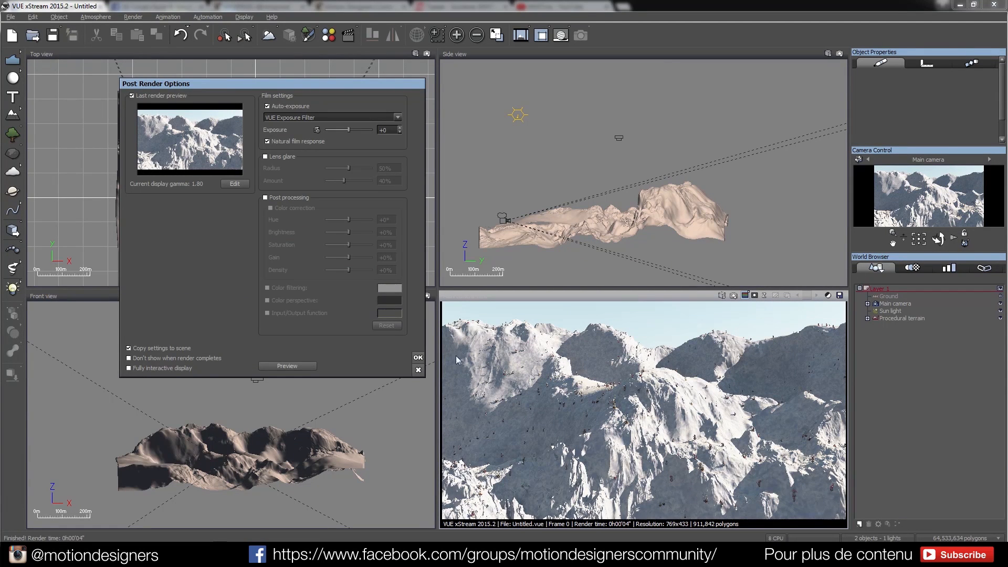
pyautogui.click(418, 357)
# Set the sun's azimuth to 267.35° and pitch to 25.76° in the Atmosphere Editor.
pyautogui.click(270, 37)
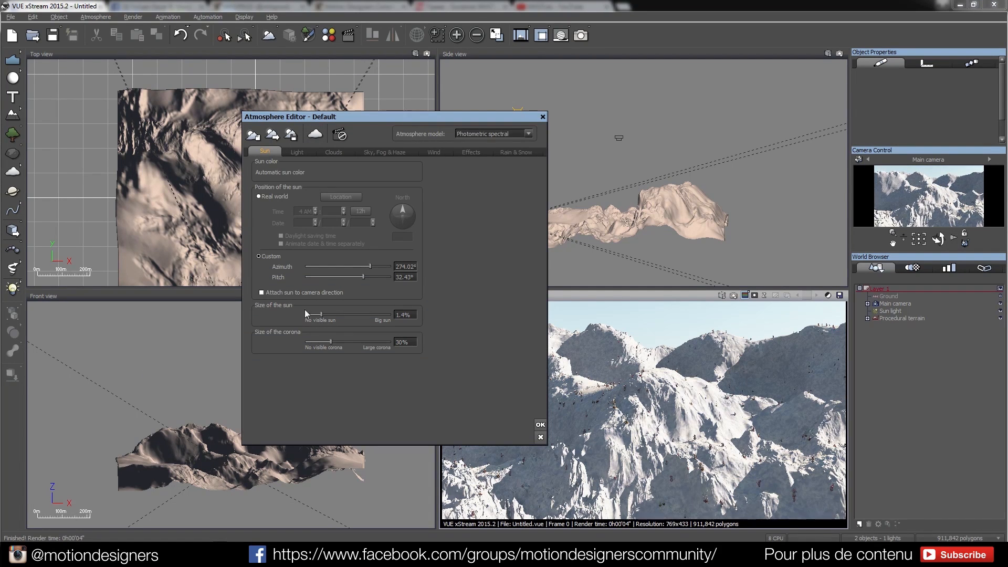
pyautogui.moveTo(363, 277)
pyautogui.mouseDown()
pyautogui.moveTo(369, 268)
pyautogui.moveTo(361, 279)
pyautogui.mouseUp()
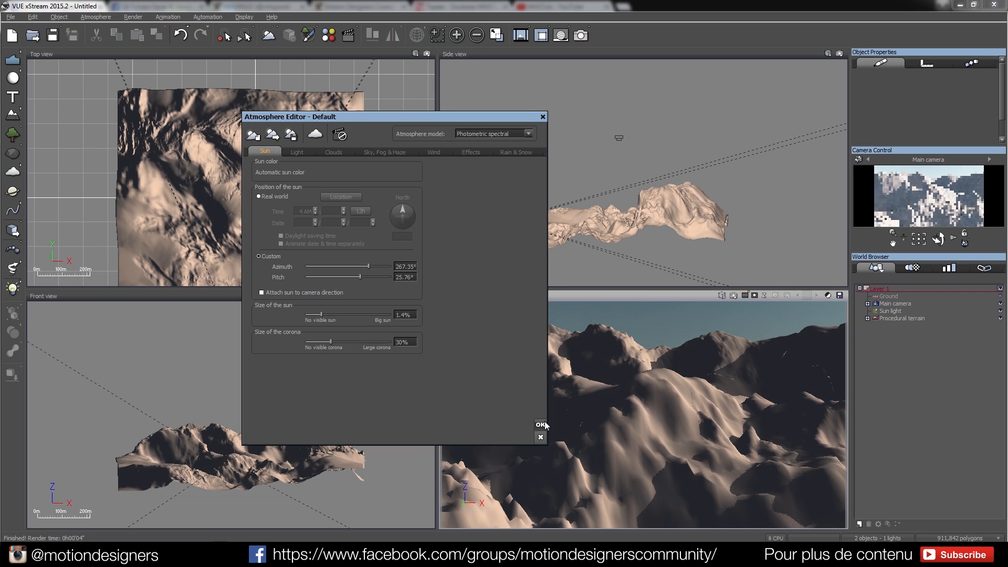
pyautogui.click(540, 425)
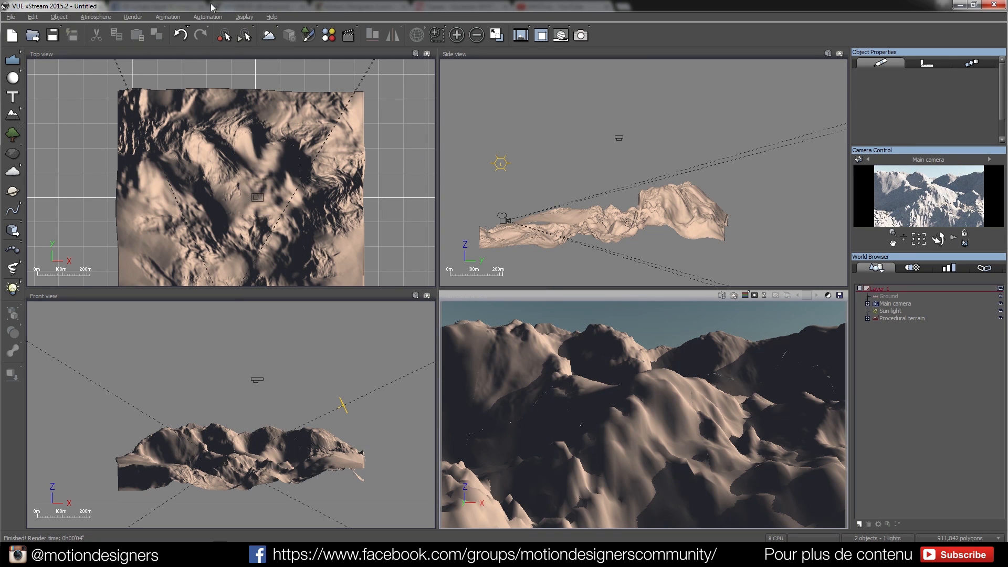
# Configure the render options to Broadcast quality, rendered to screen at a custom size of 1920 x 1080 pixels.
pyautogui.click(135, 17)
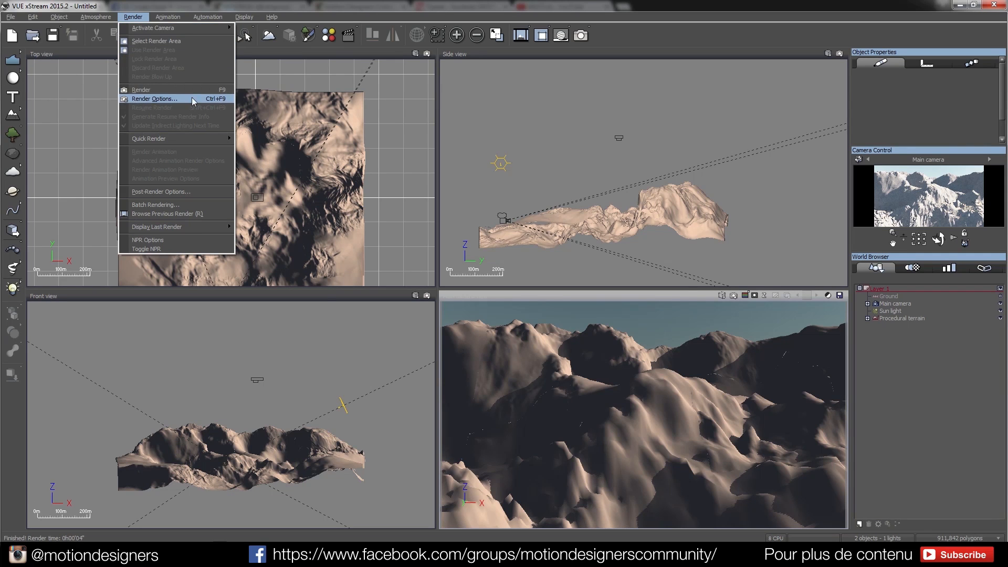
pyautogui.click(155, 98)
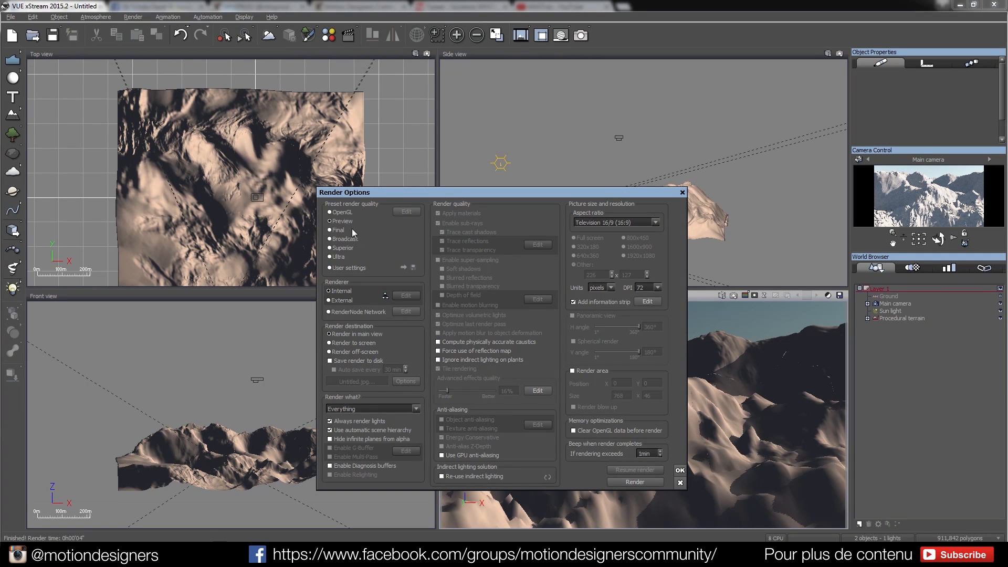
pyautogui.click(329, 240)
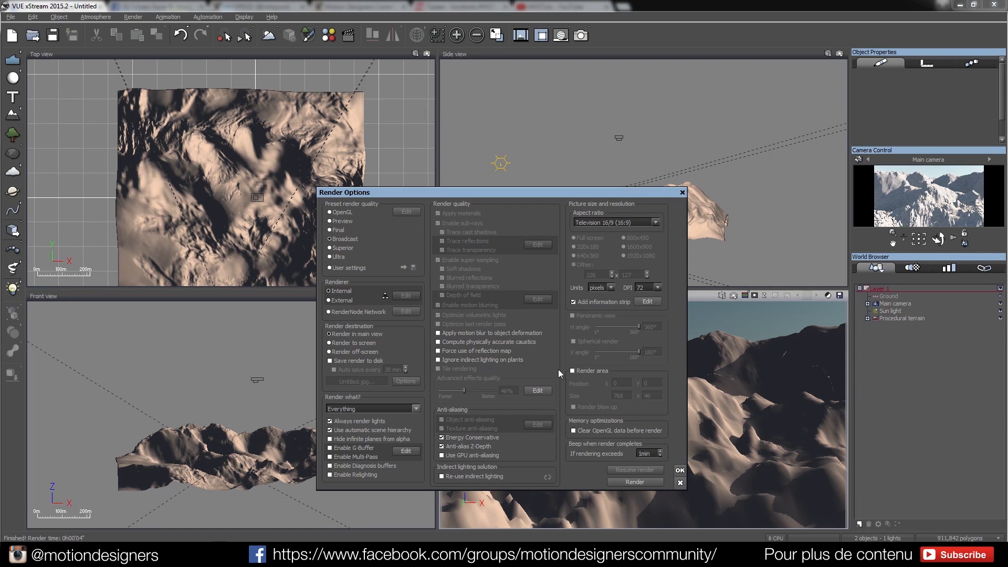
pyautogui.click(328, 343)
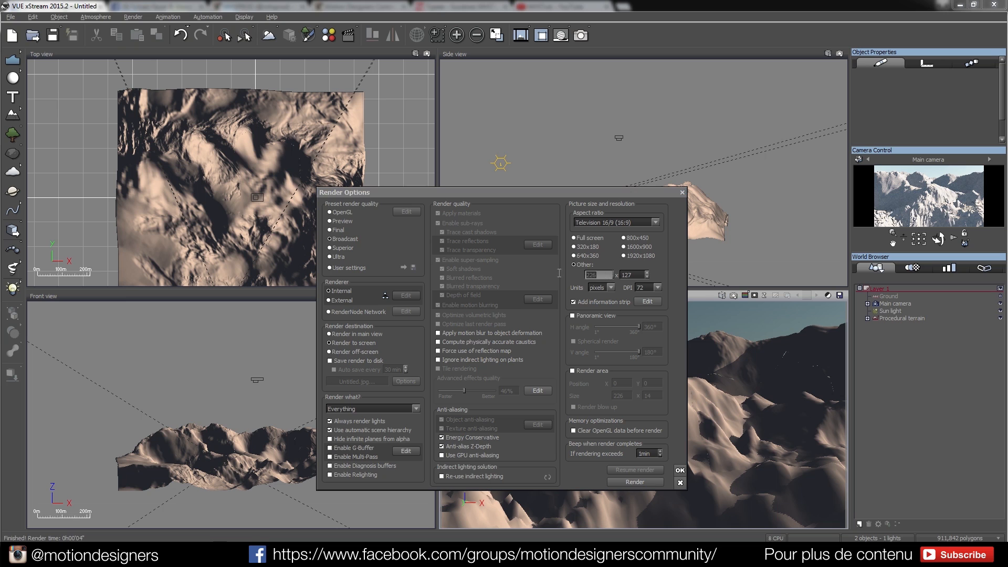
pyautogui.write('1080')
pyautogui.click(661, 273)
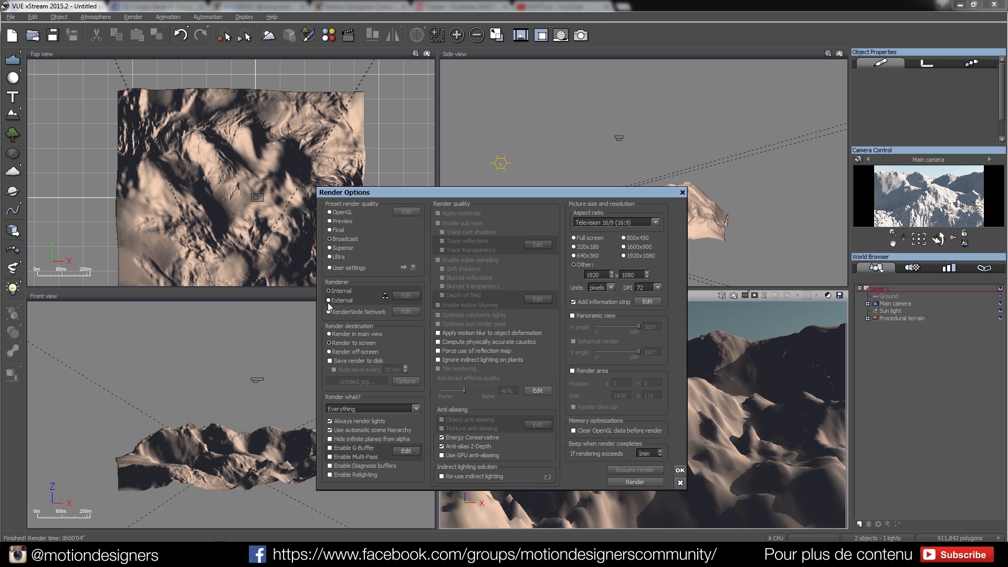
# Enable saving the render to disk and set the color picture's file to Untitled on the D: drive.
pyautogui.click(335, 362)
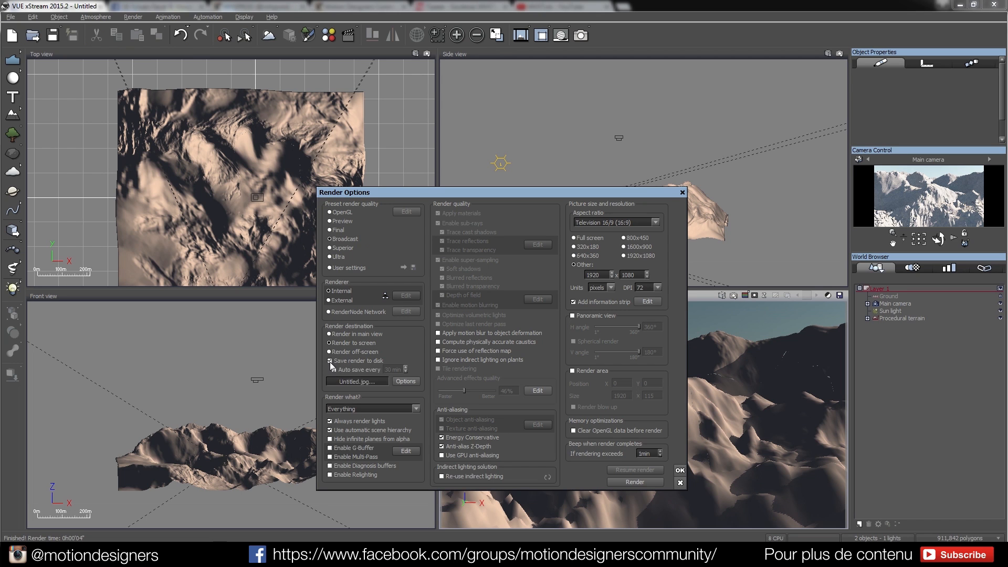
pyautogui.click(404, 381)
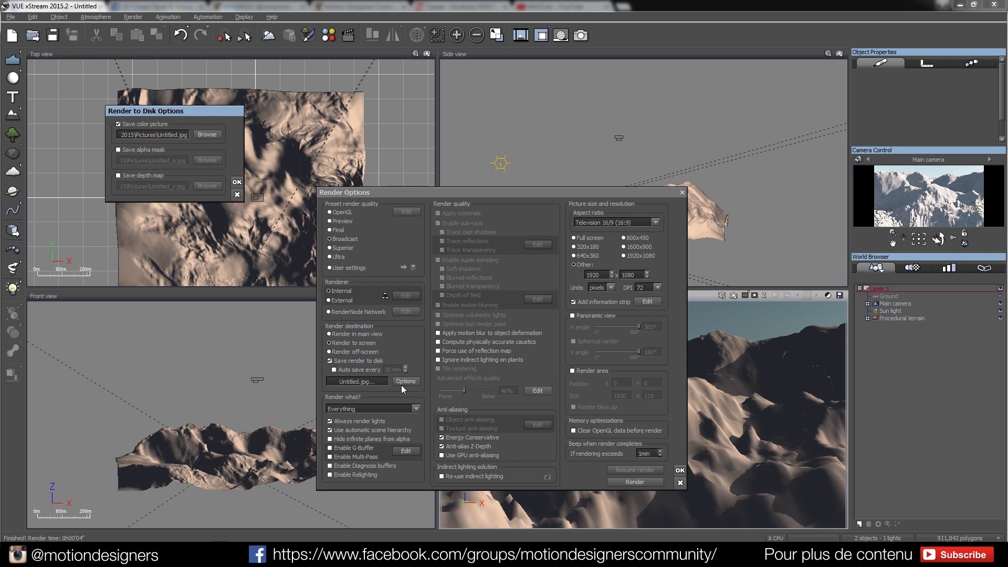
pyautogui.click(205, 135)
pyautogui.click(196, 73)
pyautogui.click(139, 117)
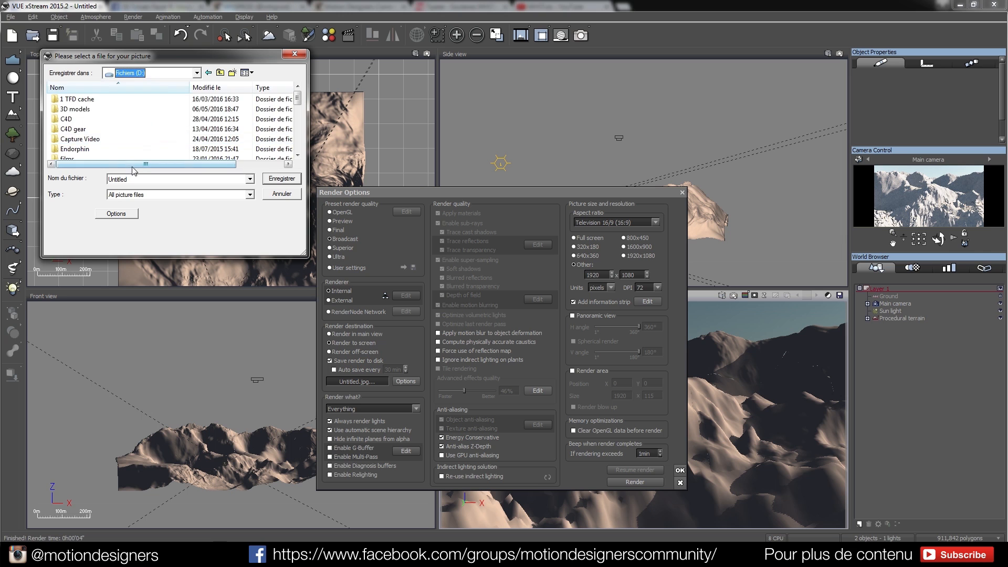
pyautogui.click(281, 179)
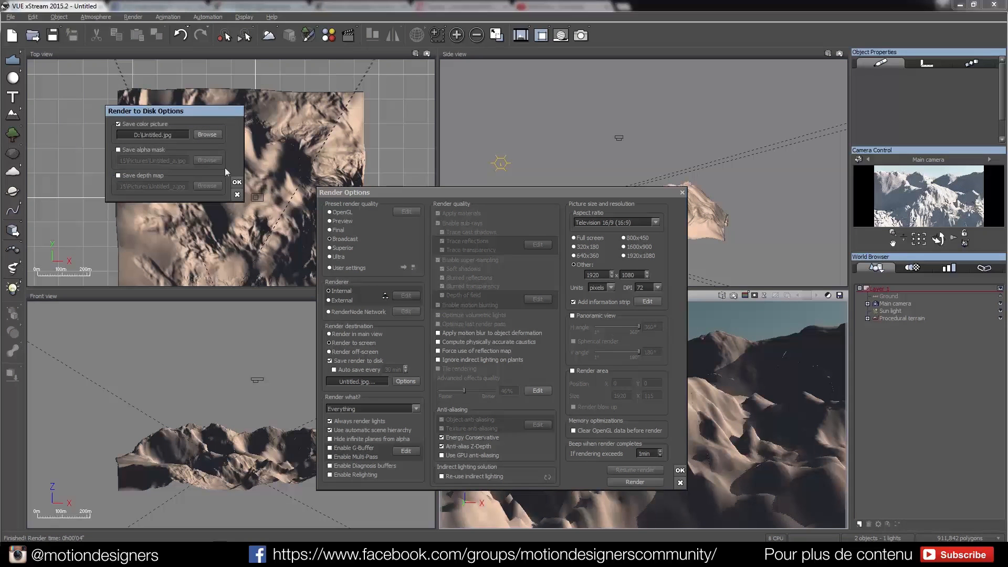
# Enable saving the depth map as Untitled_z on the D: drive and confirm the render-to-disk options.
pyautogui.click(206, 186)
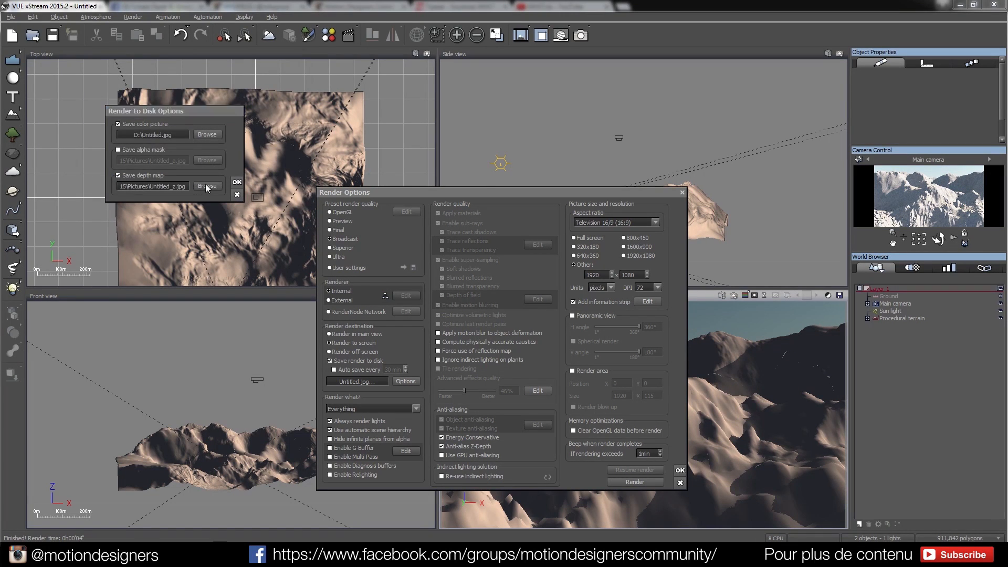
pyautogui.click(197, 73)
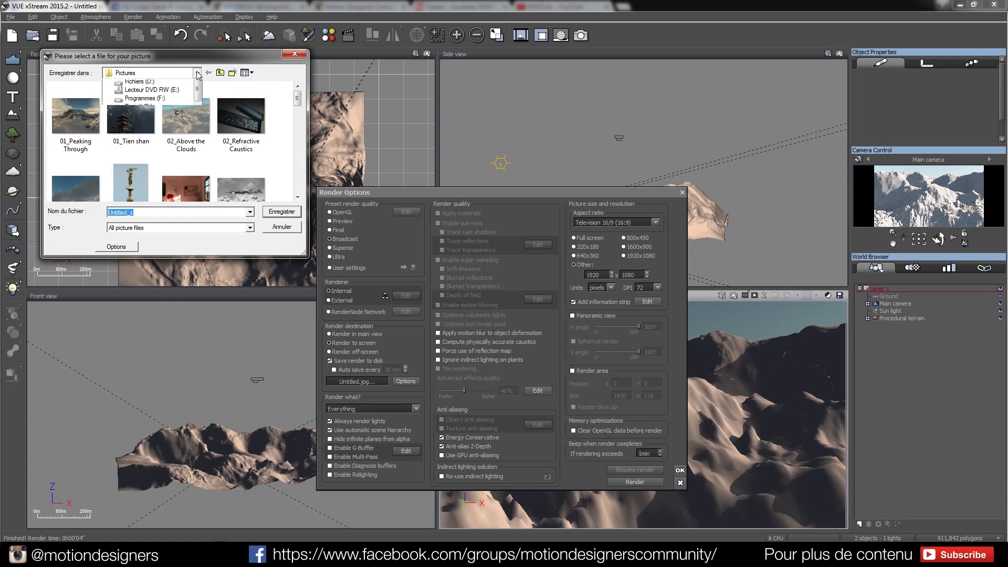
pyautogui.click(144, 120)
pyautogui.scroll(-10, 297, 188)
pyautogui.click(266, 213)
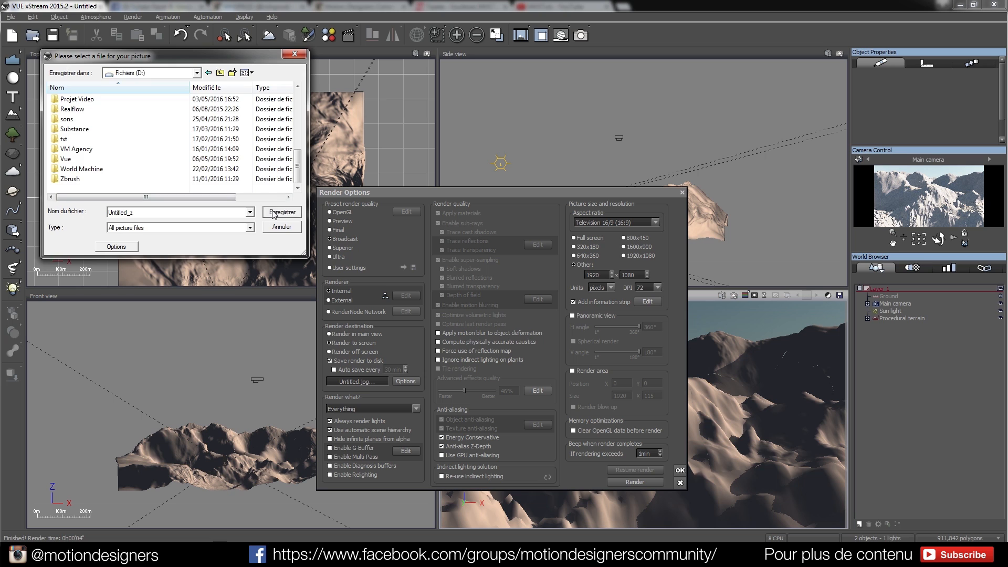
pyautogui.click(237, 182)
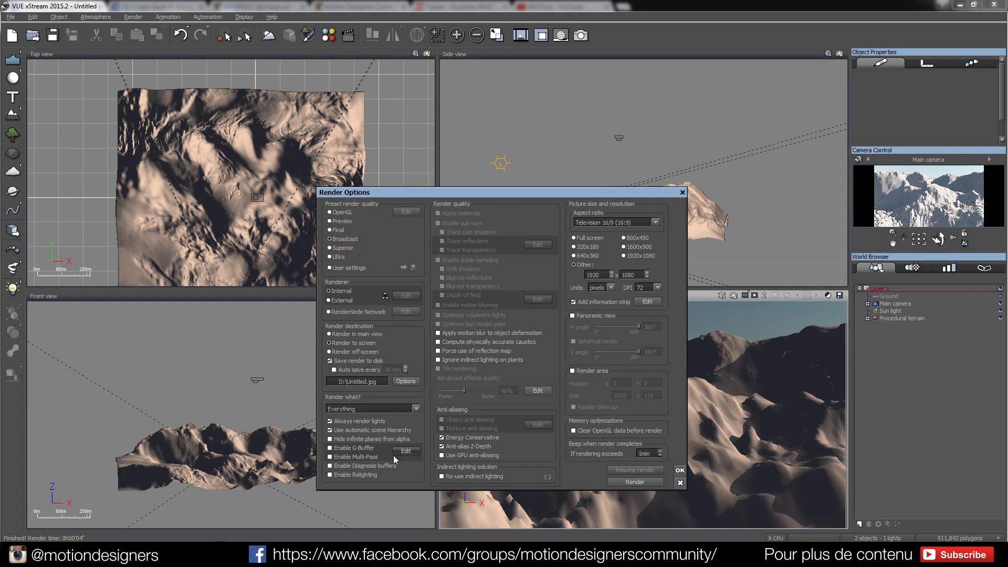
# Enable Multi-Pass output, view the G-Buffer / Multi-Pass options, and turn Multi-Pass off again.
pyautogui.click(330, 457)
pyautogui.click(397, 452)
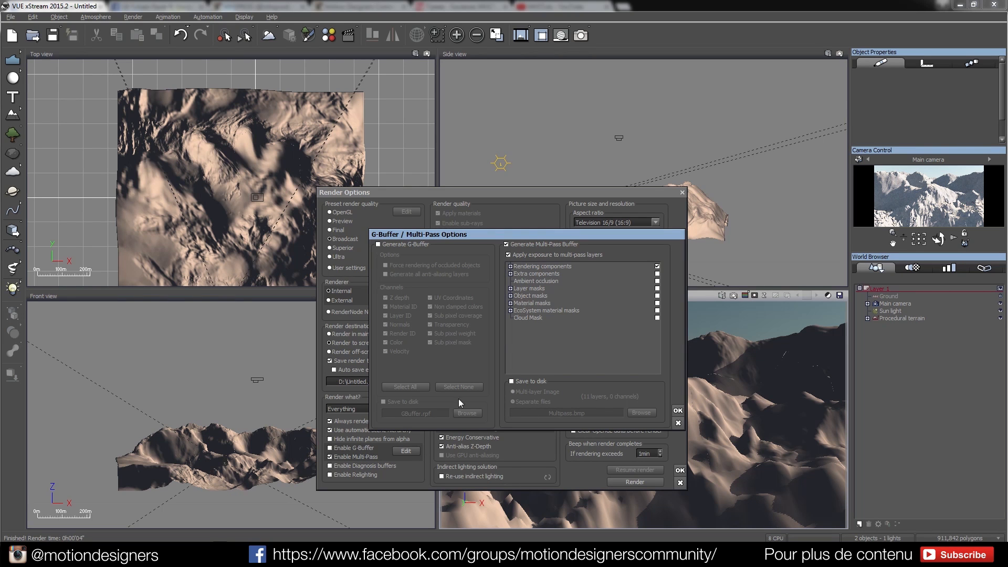
pyautogui.click(677, 423)
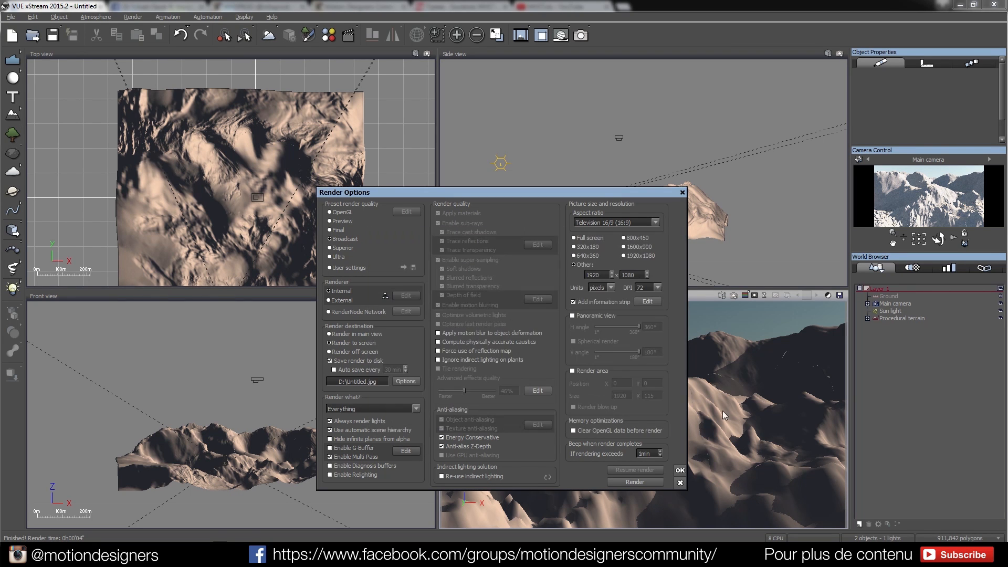
pyautogui.click(329, 457)
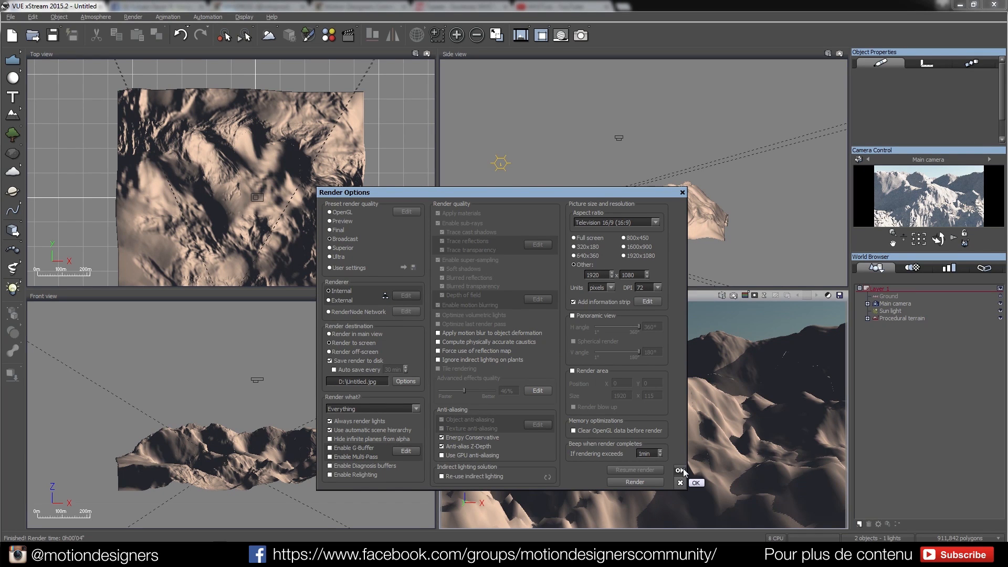
# Render the scene with the configured render options.
pyautogui.click(635, 482)
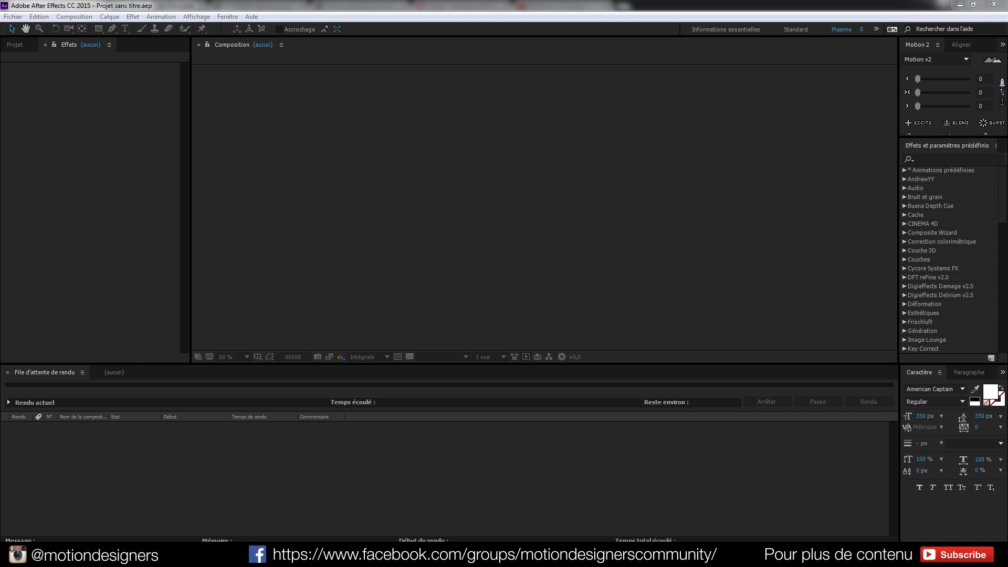
# Switch to After Effects and display the project's item list.
pyautogui.moveTo(1007, 336); pyautogui.dragTo(96, 161)
pyautogui.click(18, 44)
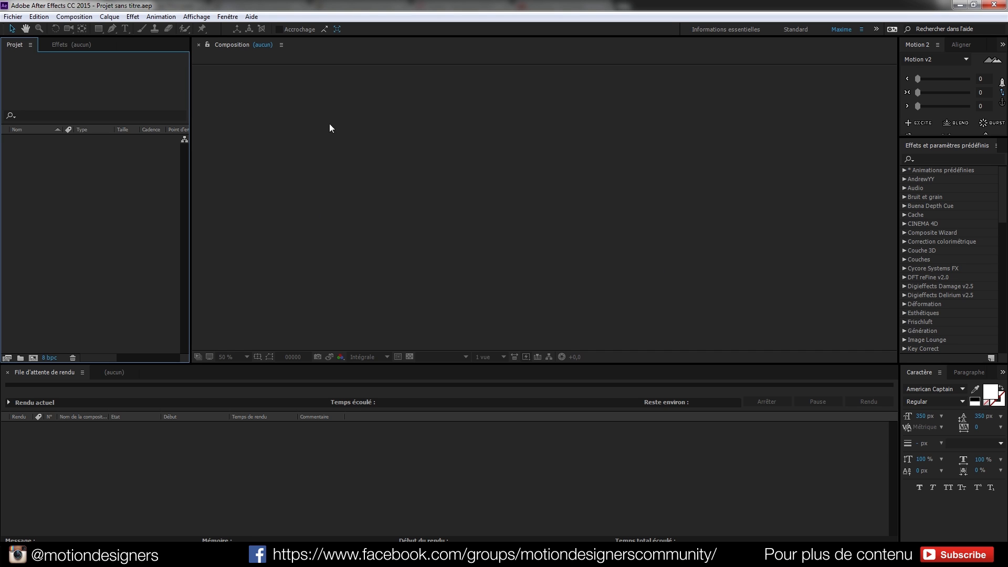
pyautogui.moveTo(1007, 273); pyautogui.dragTo(99, 174)
pyautogui.moveTo(36, 140); pyautogui.dragTo(489, 220)
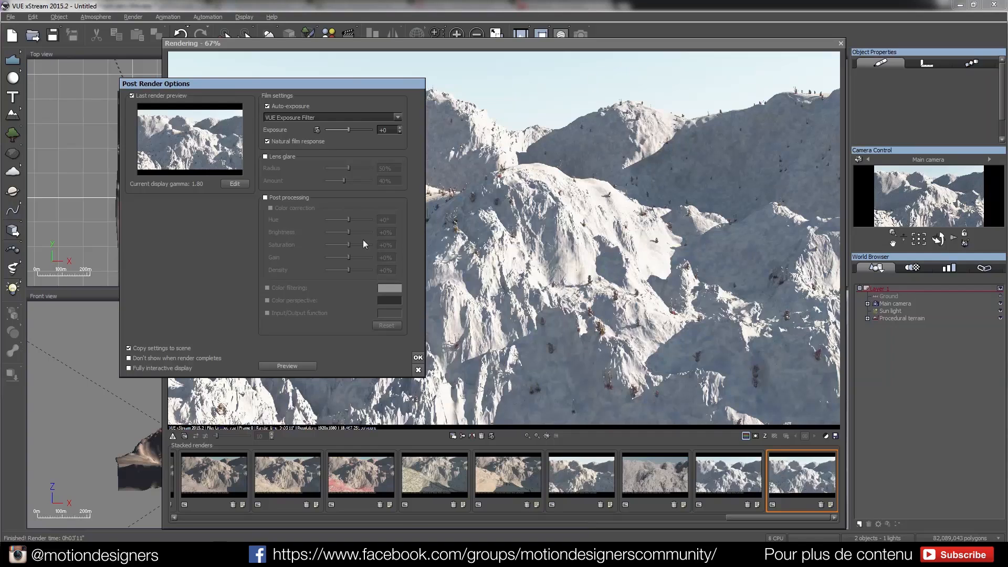
# Return to VUE, accept the post-render options of the finished render, and close the render display.
pyautogui.click(414, 358)
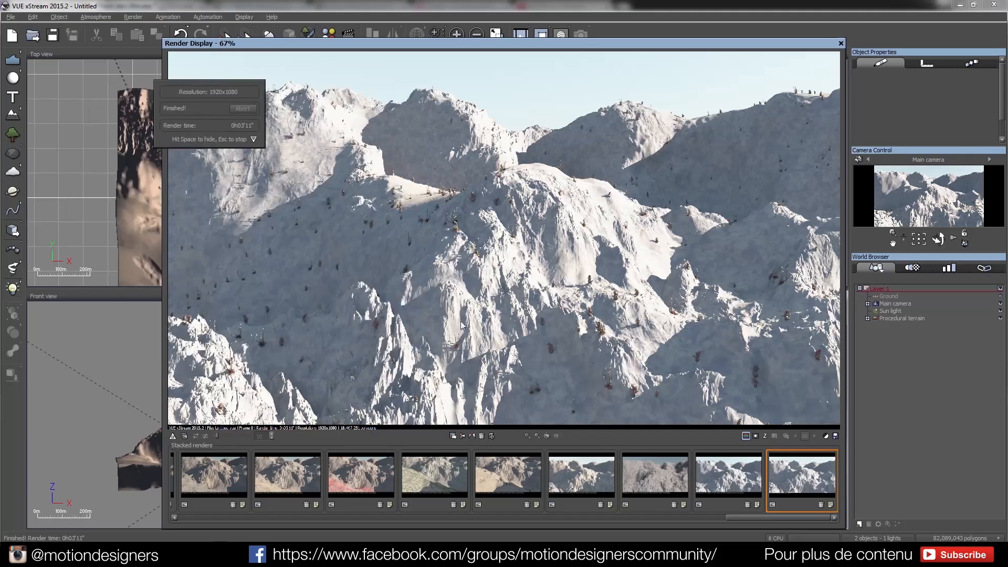
pyautogui.click(841, 43)
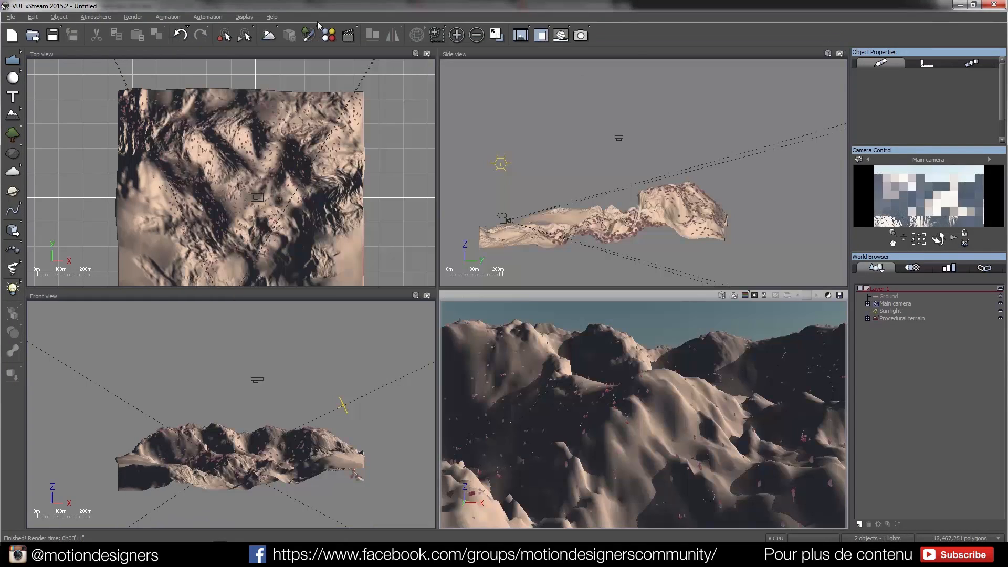
# Examine the picture file formats offered for the colour picture in the render-to-disk options, leaving the settings as they are.
pyautogui.click(207, 17)
pyautogui.moveTo(132, 17)
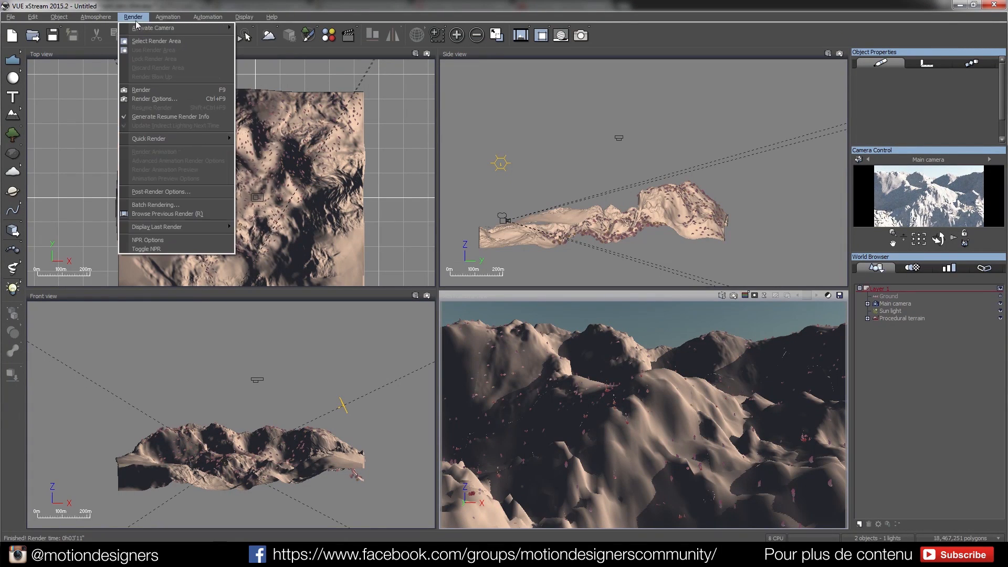
pyautogui.click(166, 98)
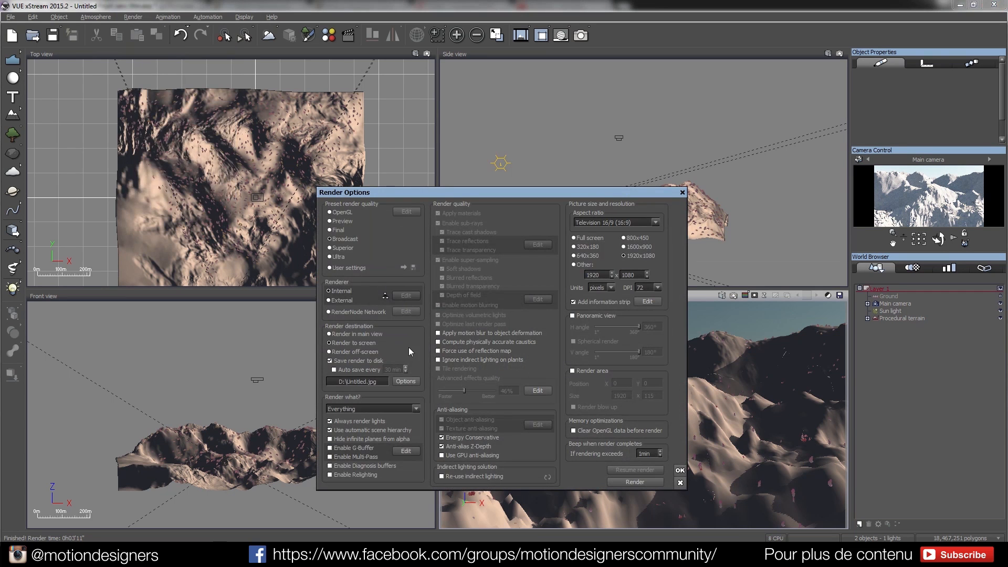
pyautogui.click(405, 381)
pyautogui.click(206, 135)
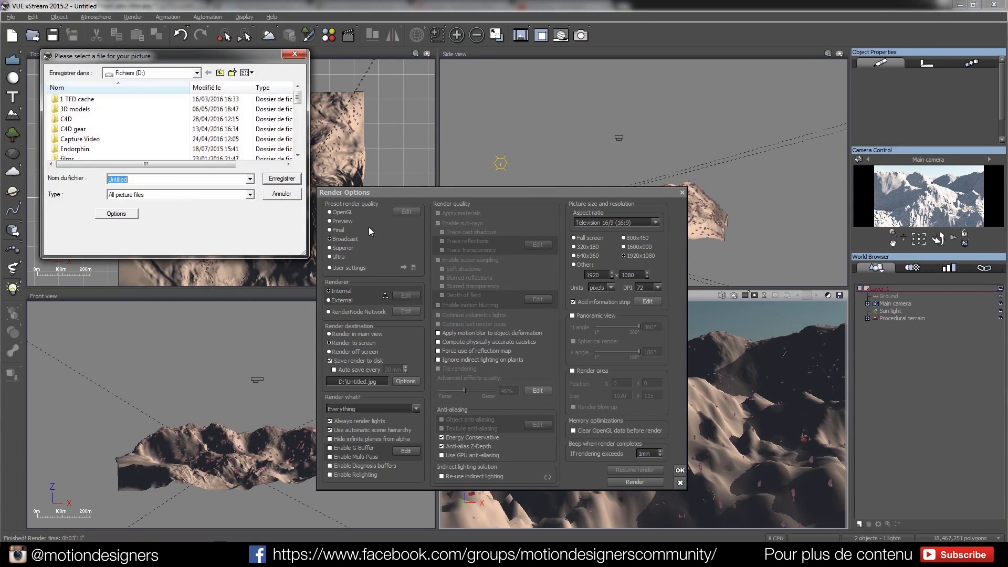
pyautogui.click(189, 195)
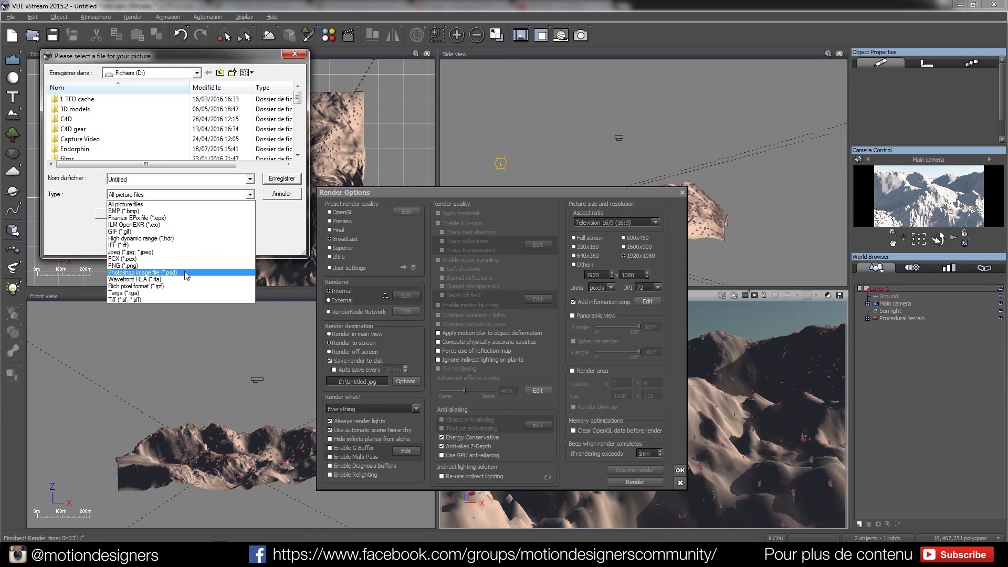
pyautogui.click(273, 198)
pyautogui.click(274, 195)
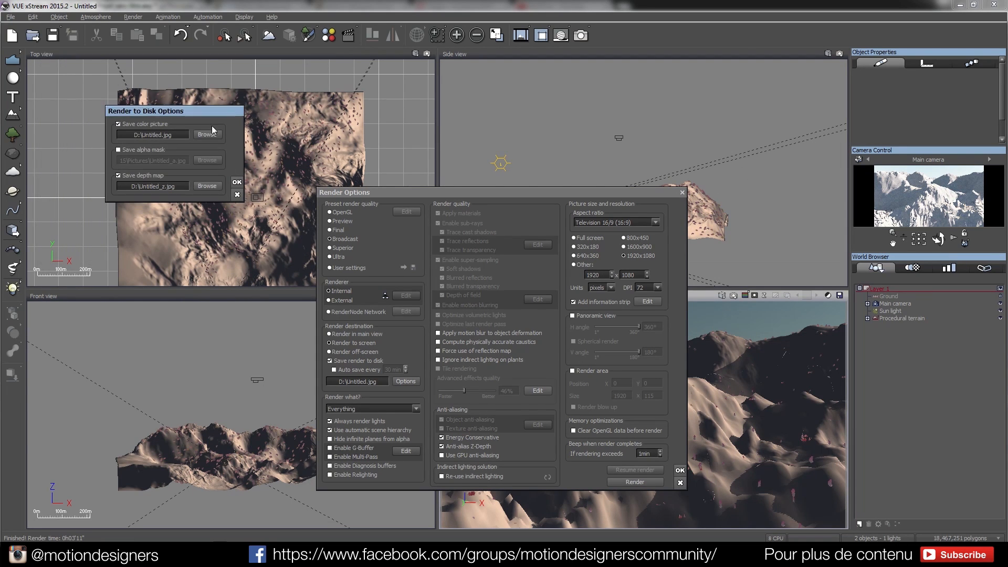
pyautogui.click(237, 195)
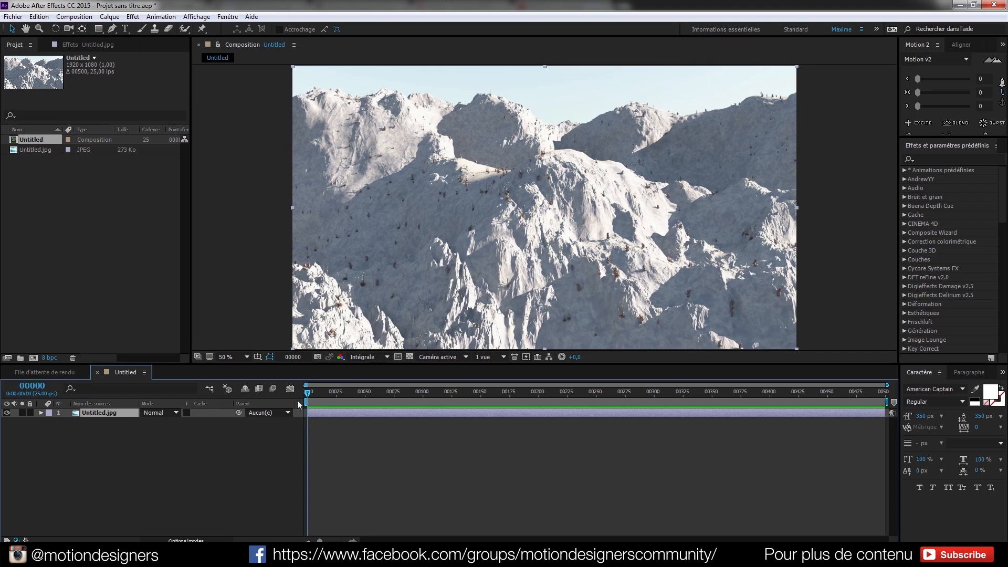
# Switch to After Effects and set the project's colour depth to 16 bpc.
pyautogui.scroll(1, 594, 233)
pyautogui.scroll(-1, 594, 233)
pyautogui.scroll(1, 573, 254)
pyautogui.scroll(-1, 530, 270)
pyautogui.click(118, 454)
pyautogui.keyDown('alt'); pyautogui.click(51, 357); pyautogui.keyUp('alt')
pyautogui.click(116, 472)
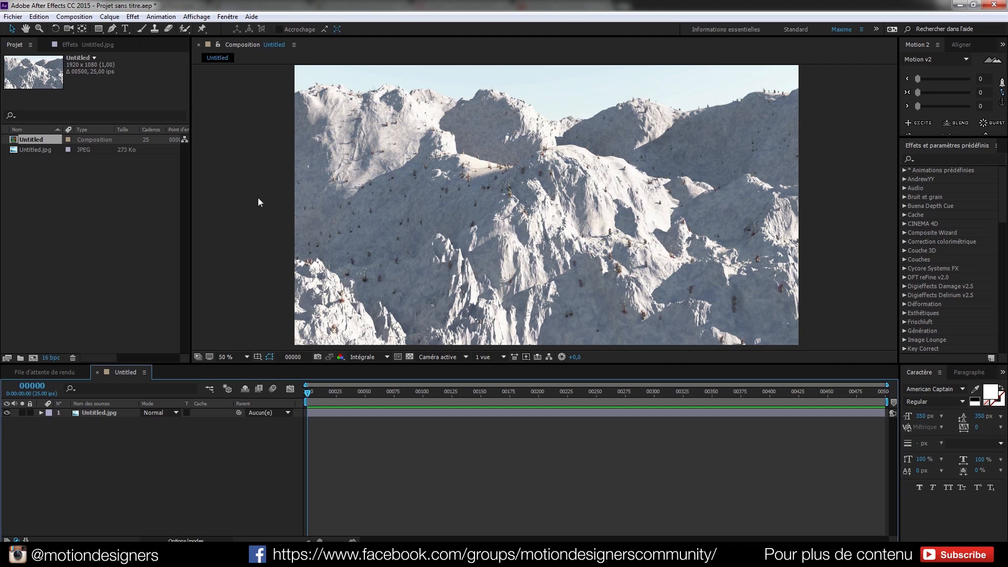
# Import the depth map Untitled_z.jpg, place it above the render layer in the composition, and hide it.
pyautogui.moveTo(1007, 211); pyautogui.dragTo(96, 201)
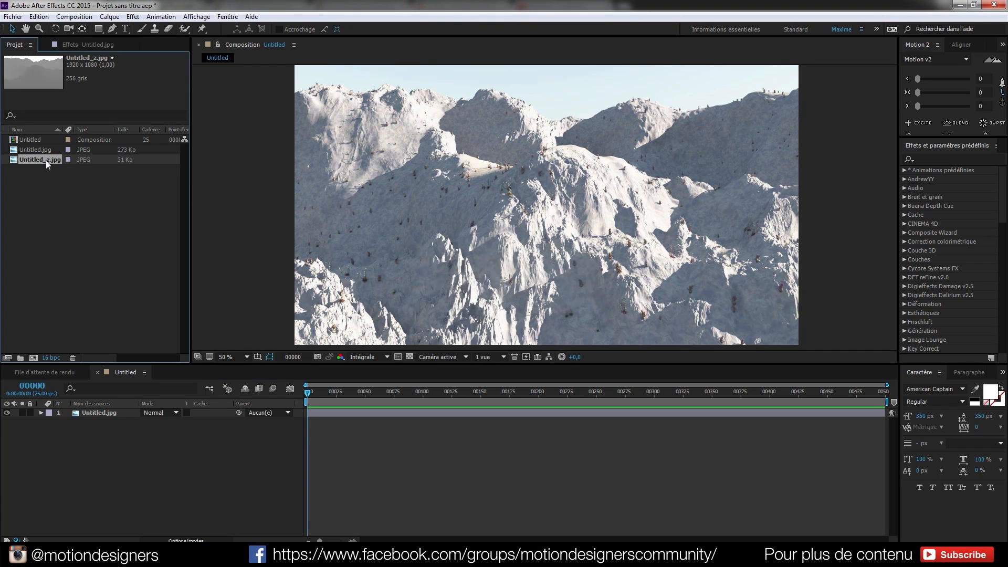
pyautogui.moveTo(108, 250); pyautogui.dragTo(113, 412)
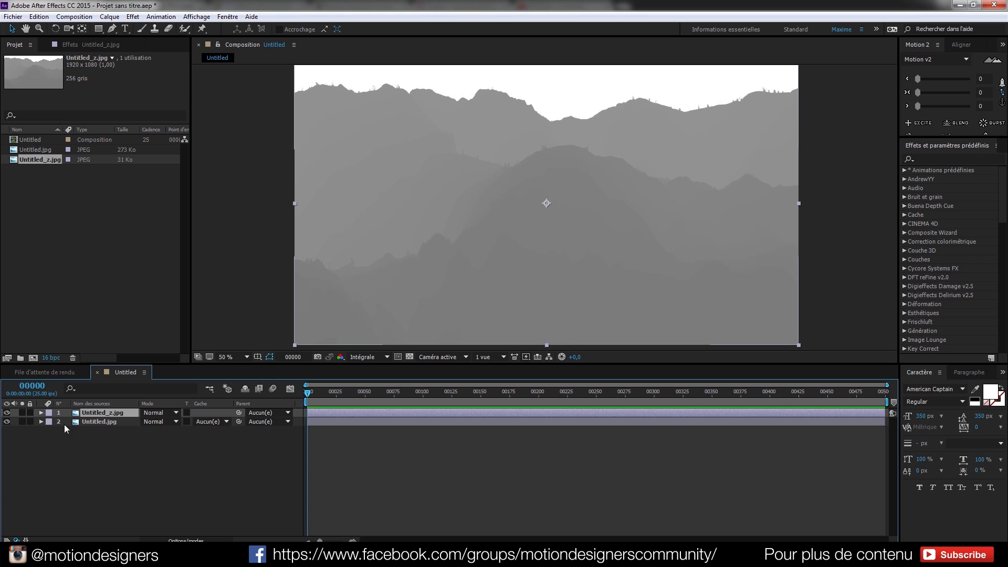
pyautogui.click(7, 413)
pyautogui.click(42, 456)
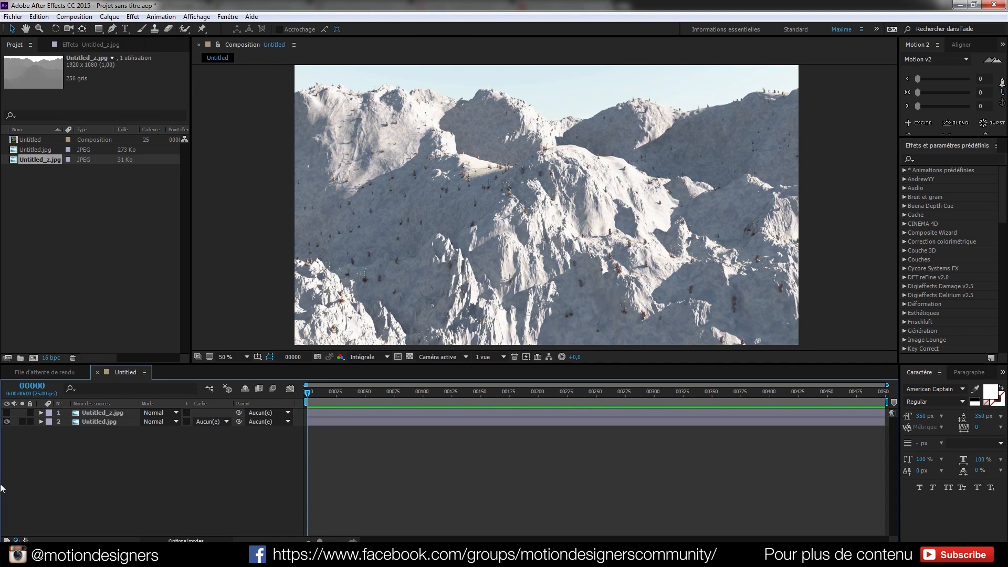
# Add an adjustment layer on top, apply FL Depth Of Field to it, and set the blur radius to 5.
pyautogui.hotkey('ctrl', 'alt', 'y')
pyautogui.click(938, 159)
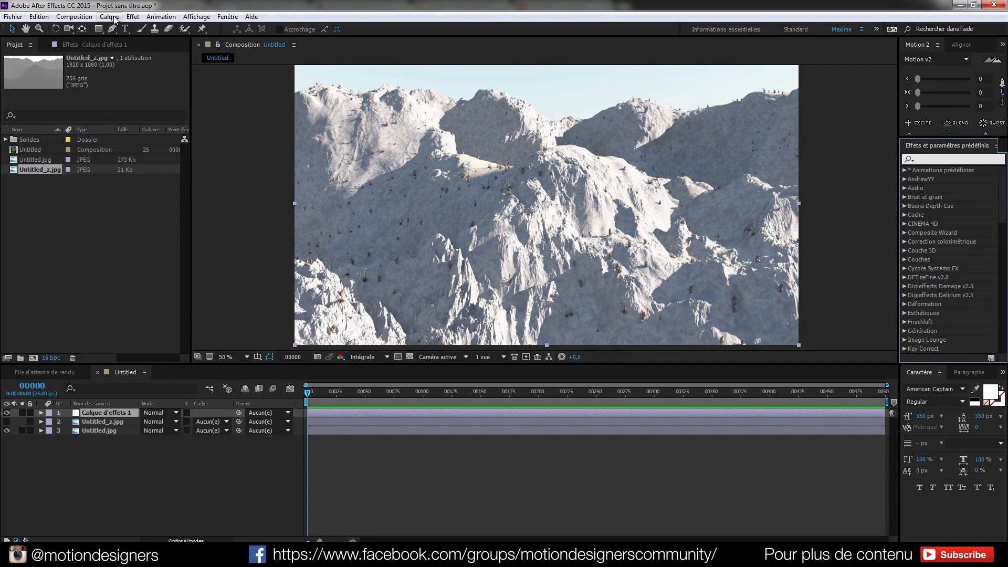
pyautogui.write('fl dep')
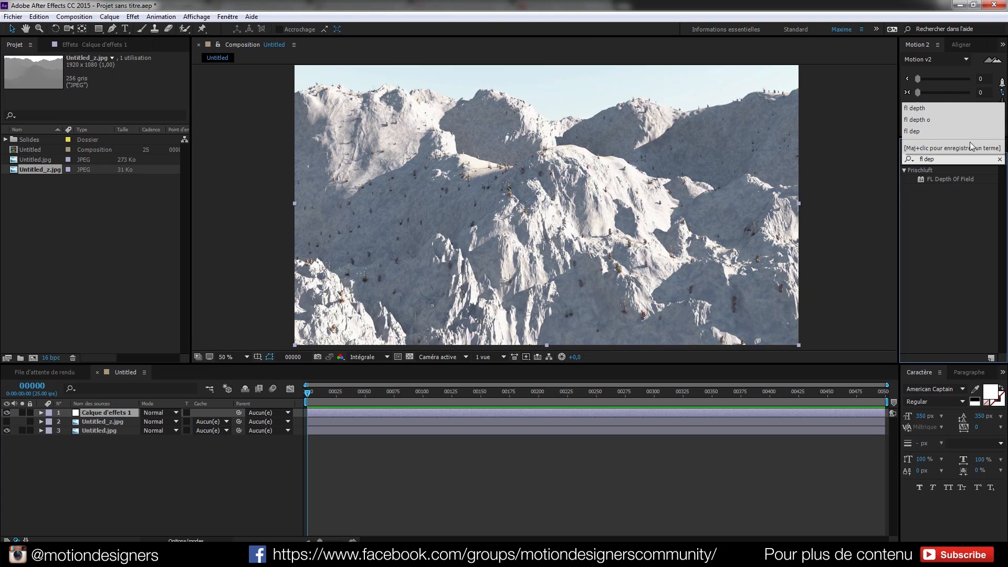
pyautogui.doubleClick(946, 179)
pyautogui.click(111, 94)
pyautogui.write('5')
pyautogui.press('Return')
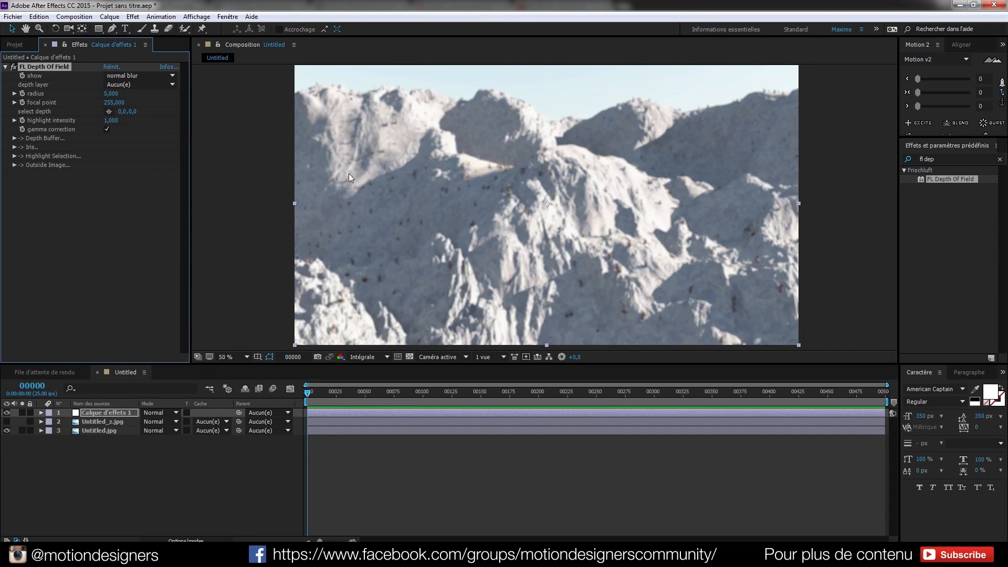
# Use Untitled_z.jpg as the effect's depth layer and pick the focus depth on the foreground rocks below the central peak.
pyautogui.click(139, 84)
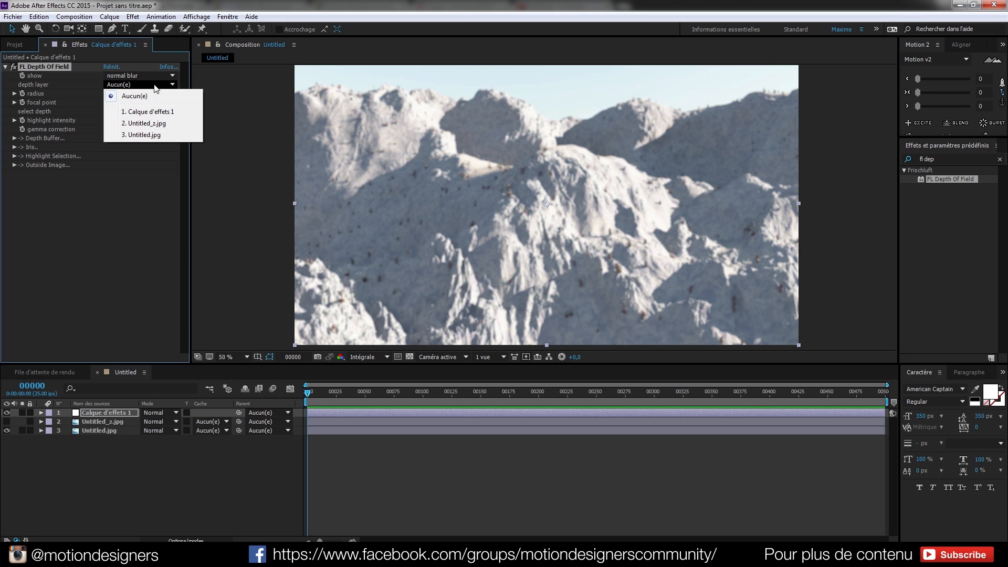
pyautogui.click(160, 129)
pyautogui.click(109, 112)
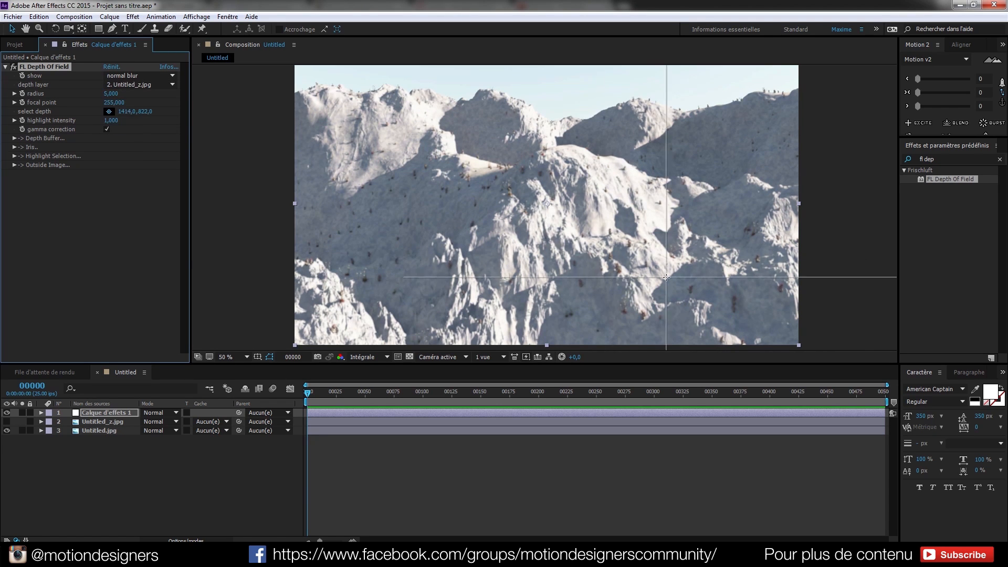
pyautogui.click(573, 259)
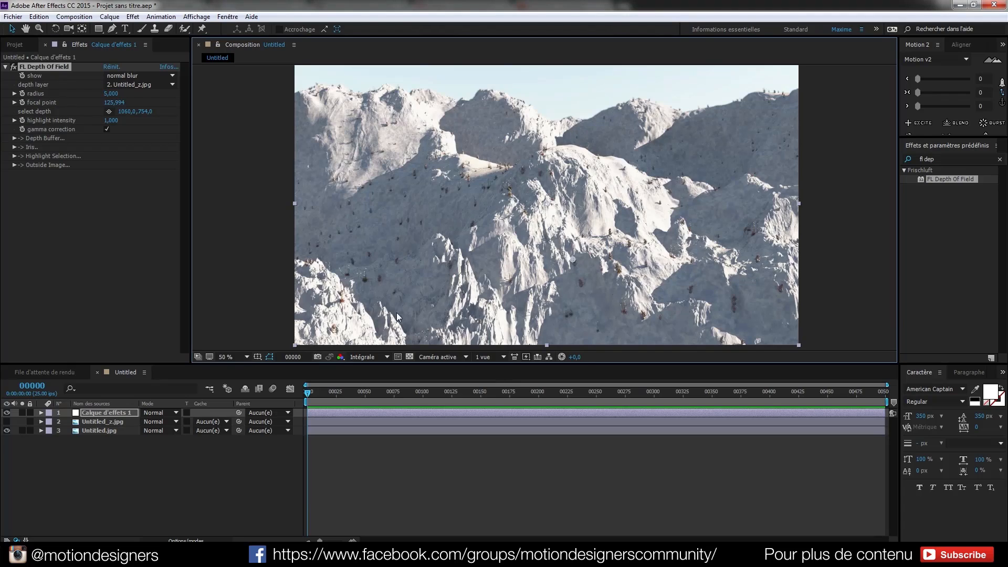
# Add a second adjustment layer, apply Magic Bullet Looks to it, and open the Looks editor.
pyautogui.click(167, 469)
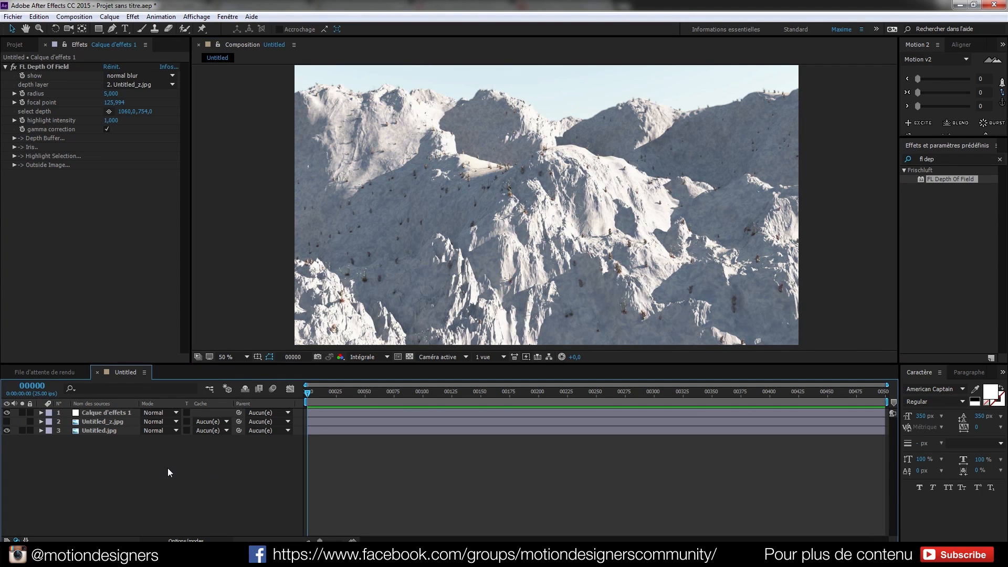
pyautogui.hotkey('ctrl', 'alt', 'y')
pyautogui.hotkey('ctrl', '5')
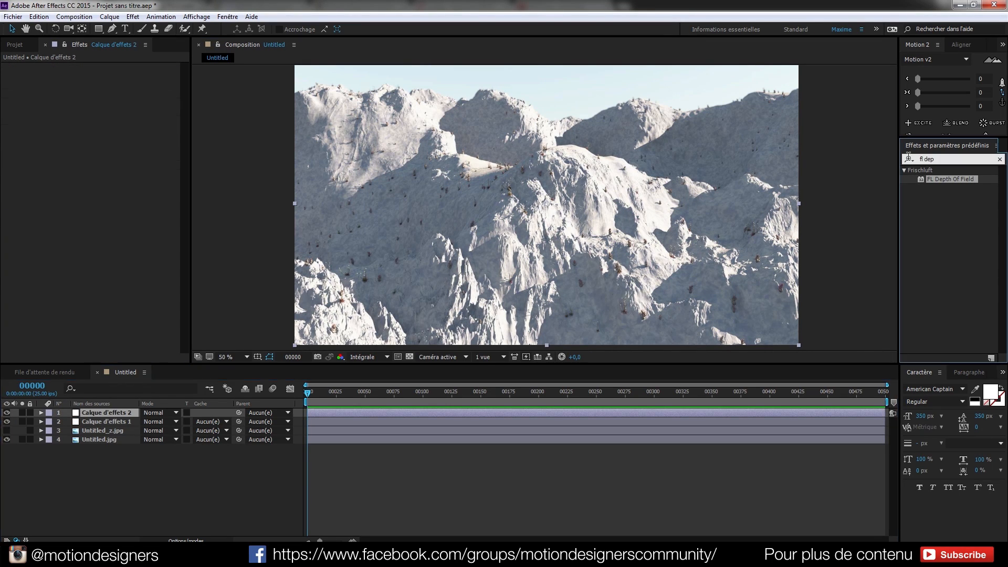
pyautogui.write('looks')
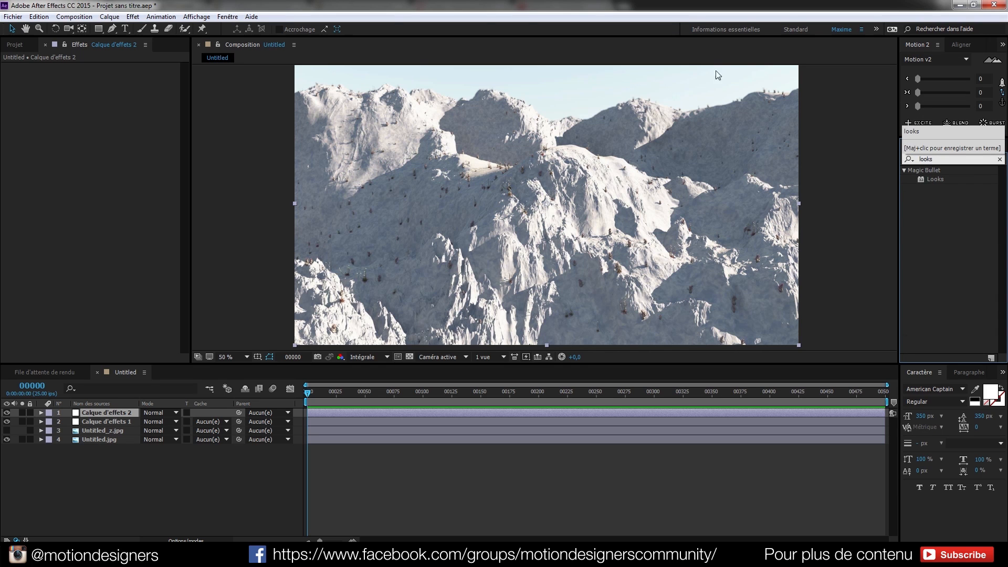
pyautogui.click(941, 181)
pyautogui.moveTo(936, 179); pyautogui.dragTo(90, 103)
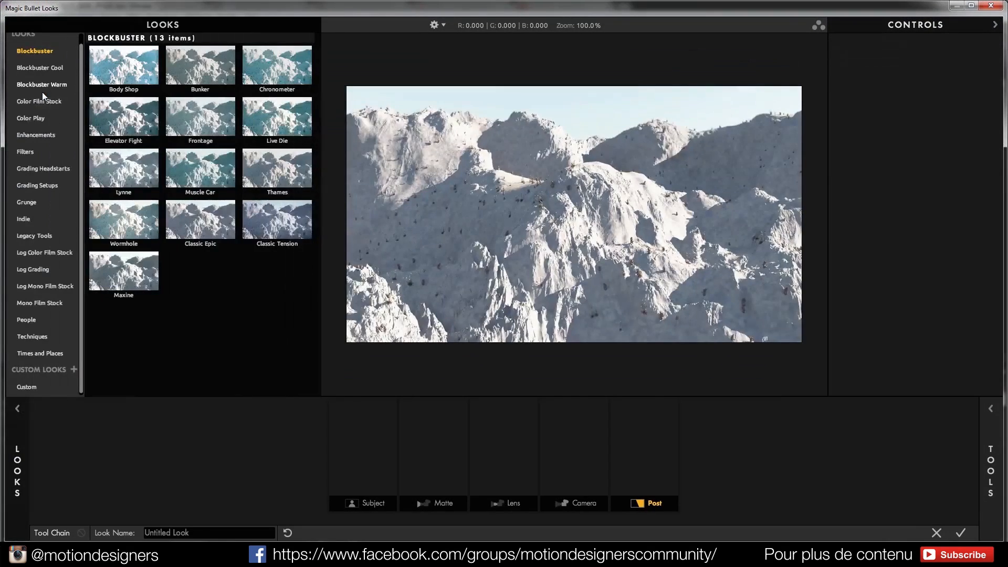
# Browse the Color Play, Enhancements and Filters categories and preview Filters looks such as Silvertone, Cat Eye and Rubber Seoul.
pyautogui.click(51, 116)
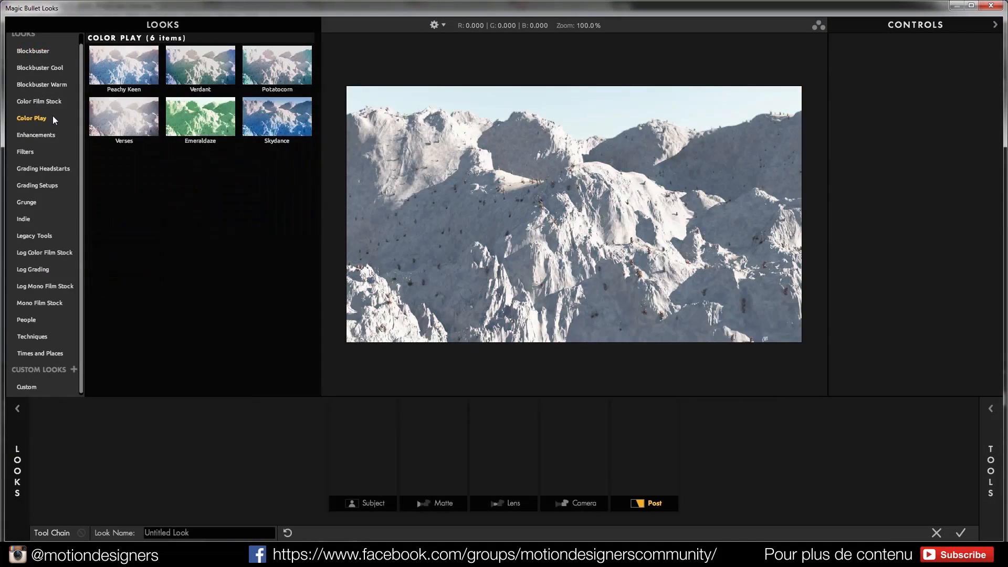
pyautogui.click(46, 134)
pyautogui.click(39, 151)
pyautogui.click(36, 135)
pyautogui.click(37, 151)
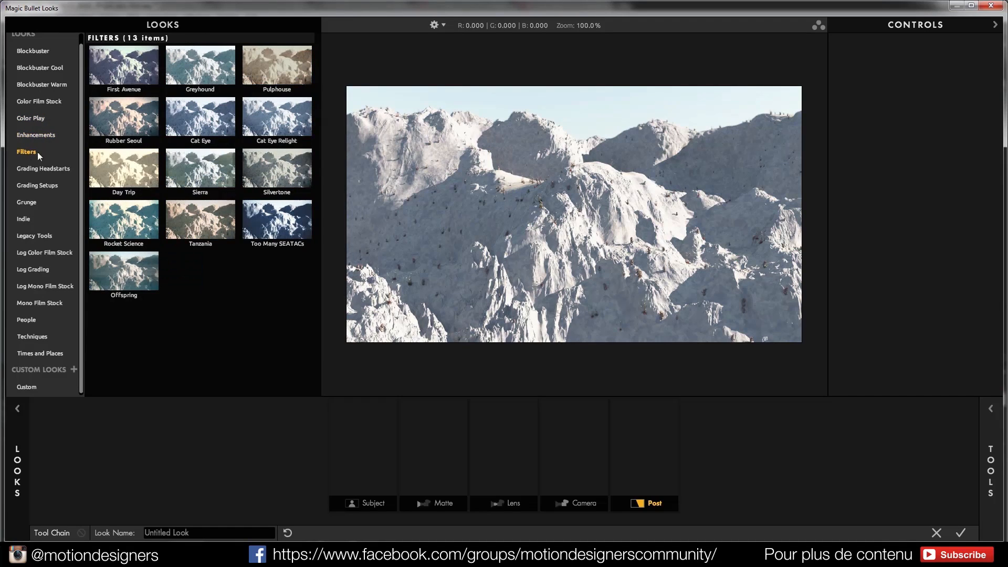
pyautogui.click(301, 240)
pyautogui.click(279, 178)
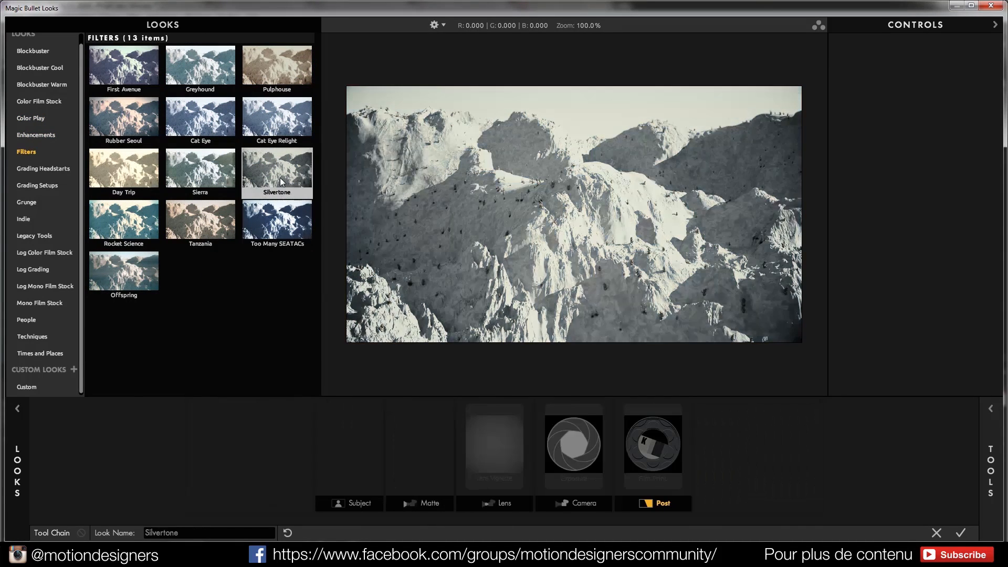
pyautogui.click(290, 131)
pyautogui.click(194, 119)
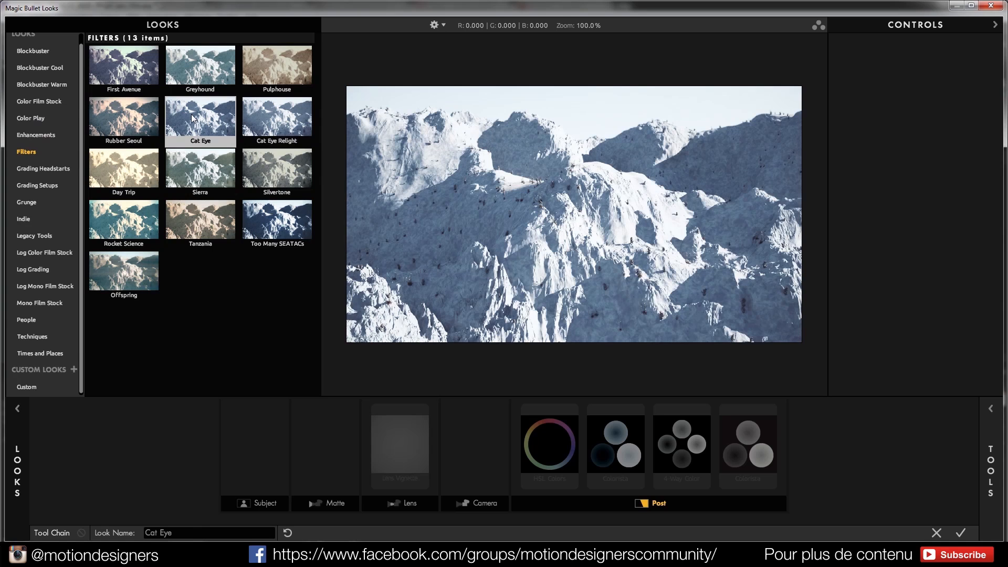
pyautogui.click(124, 87)
pyautogui.click(118, 126)
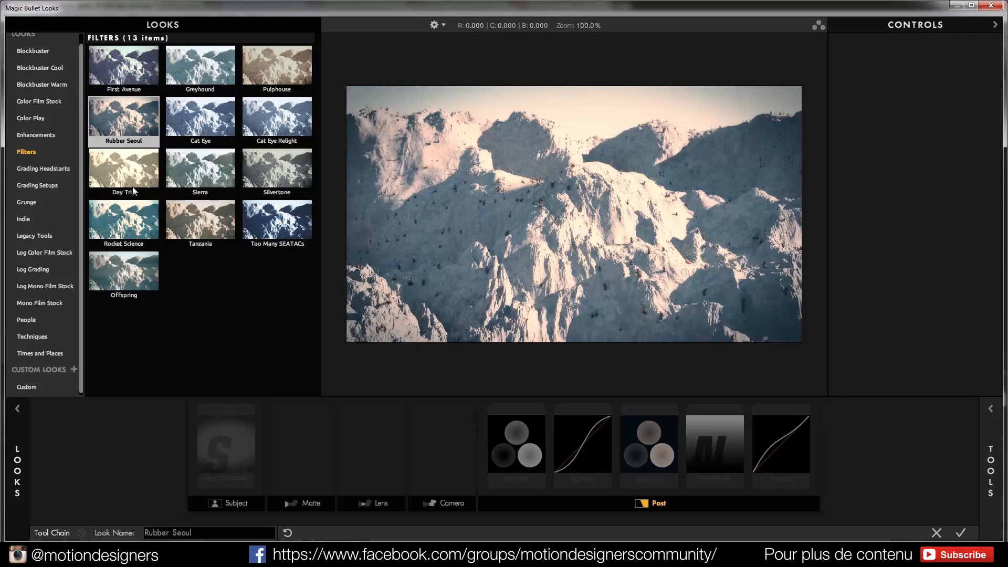
pyautogui.click(266, 235)
# Preview looks in the Grunge category, including One in a Million.
pyautogui.click(33, 201)
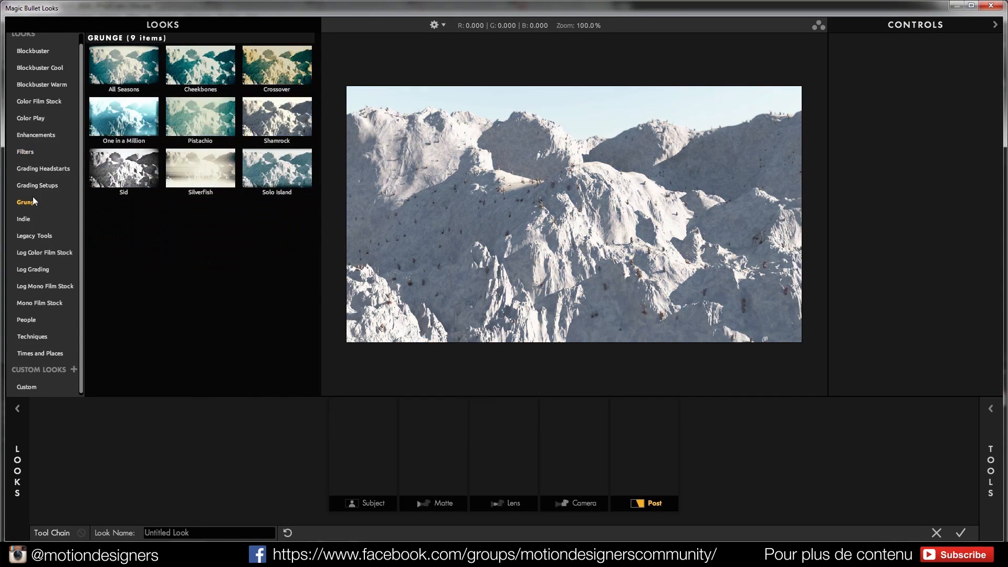
pyautogui.click(129, 183)
pyautogui.click(145, 123)
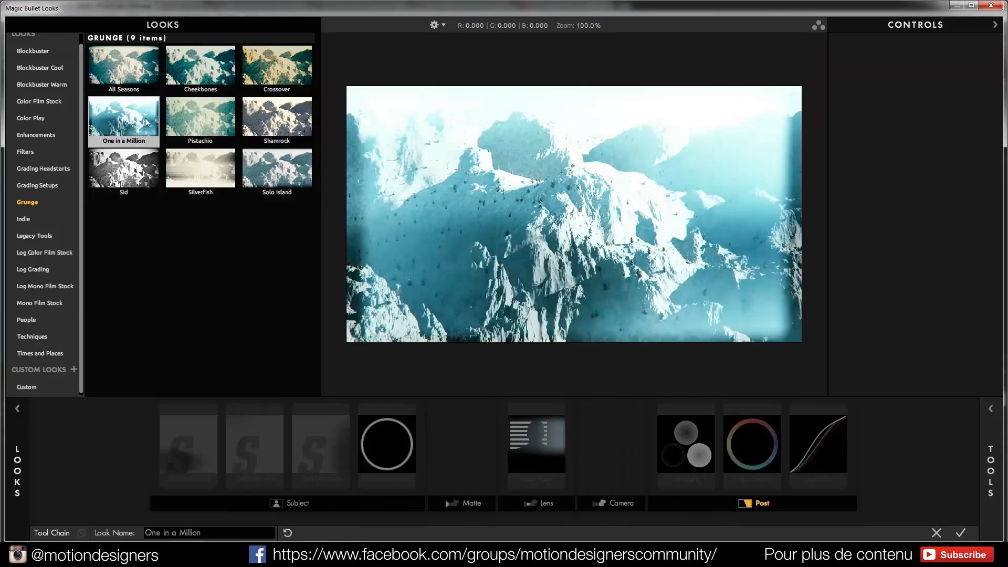
pyautogui.click(271, 95)
pyautogui.click(124, 52)
# Apply the Too Many SEATACs look from Filters and display the settings of the last S Curve in its tool chain.
pyautogui.click(26, 152)
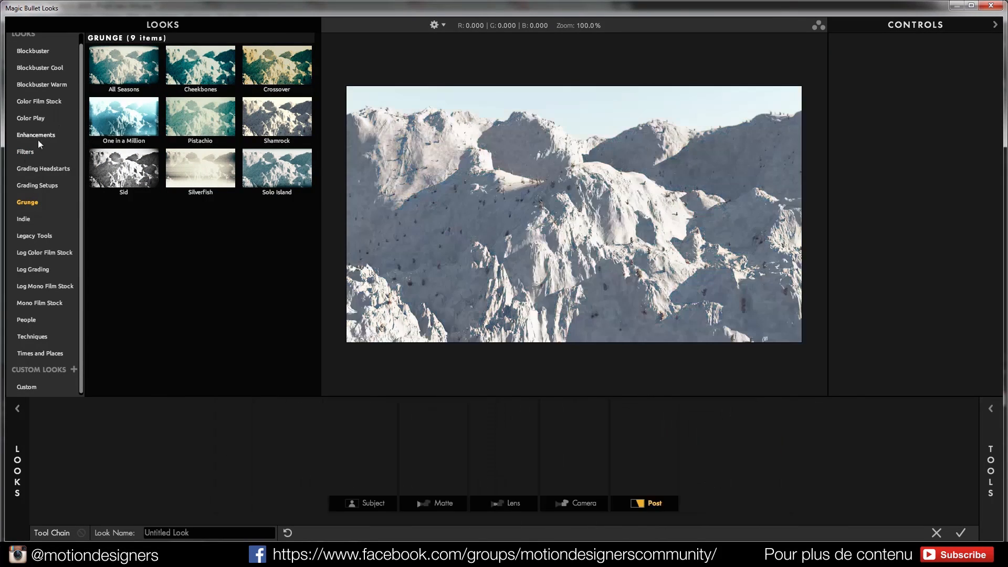
pyautogui.click(277, 221)
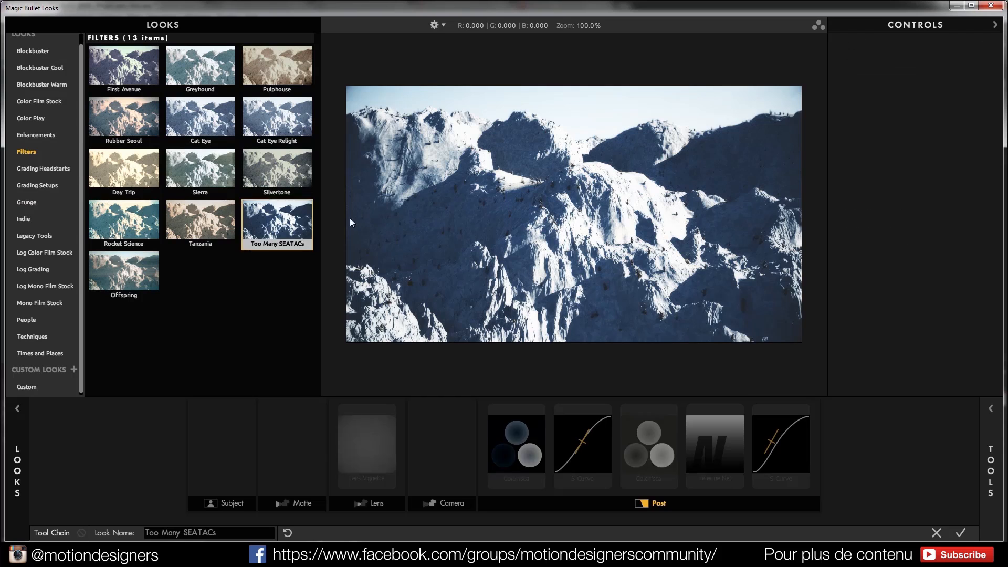
pyautogui.click(781, 446)
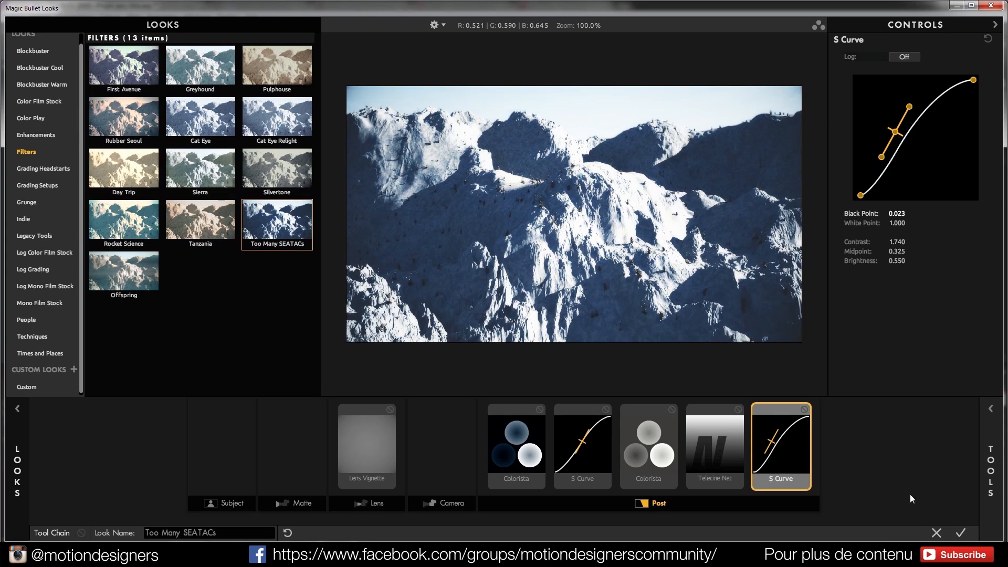
# Compare the picture with each of the two Colorista tools switched off and on again.
pyautogui.click(670, 414)
pyautogui.click(672, 410)
pyautogui.click(671, 409)
pyautogui.click(672, 410)
pyautogui.click(672, 409)
pyautogui.click(540, 409)
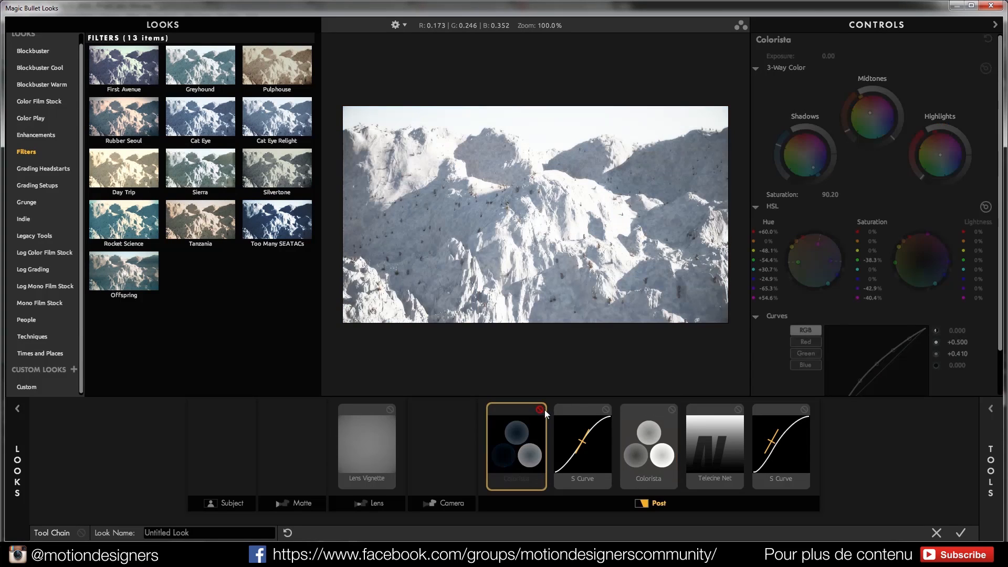
pyautogui.click(541, 409)
# Check the effect of the first S Curve by toggling it, and delete it from the tool chain.
pyautogui.click(606, 411)
pyautogui.click(606, 411)
pyautogui.press('Delete')
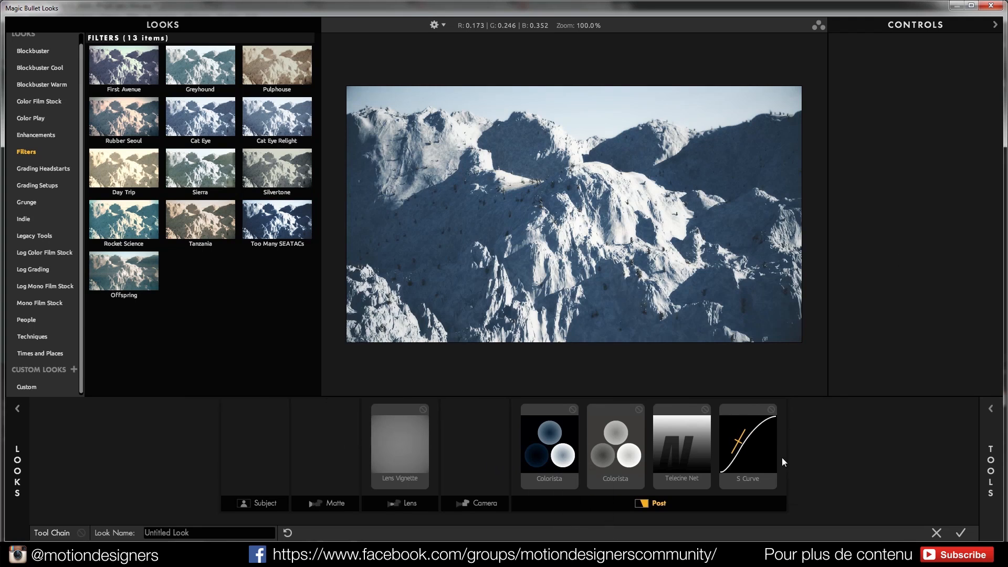
# Toggle the remaining S Curve to compare, delete it from the tool chain, and accept the look.
pyautogui.click(775, 411)
pyautogui.click(772, 410)
pyautogui.click(772, 410)
pyautogui.click(772, 410)
pyautogui.press('Delete')
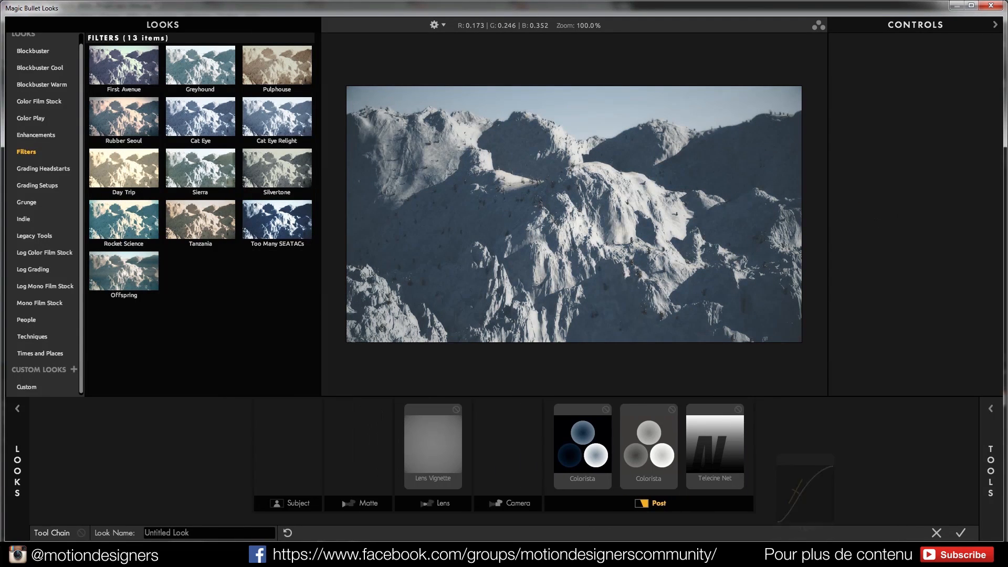
pyautogui.click(961, 533)
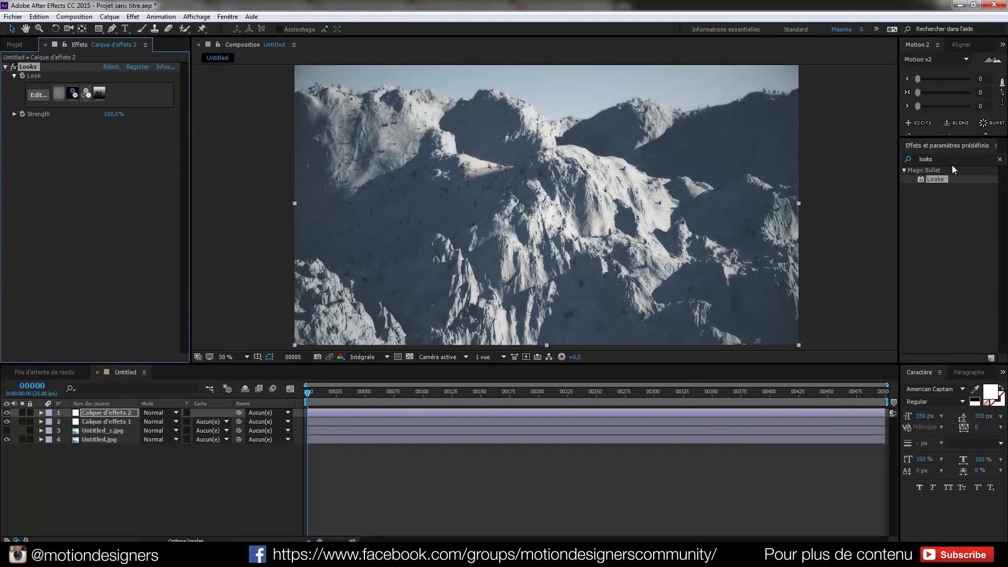
# Add the Courbes effect to Calque d'effets 2 and shape its RVB curve into a slight S for more contrast.
pyautogui.moveTo(941, 159); pyautogui.dragTo(888, 161)
pyautogui.write('courbes')
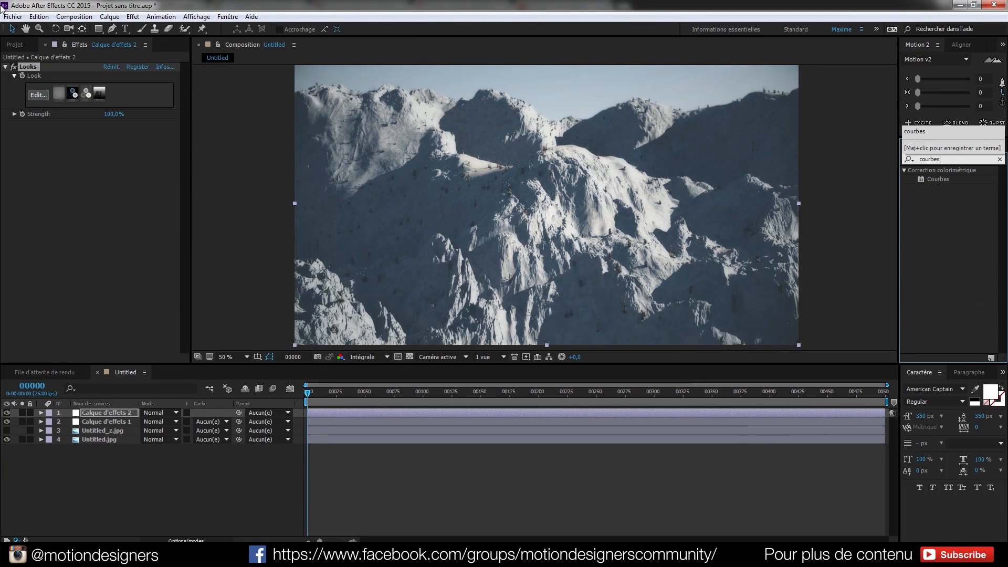
pyautogui.doubleClick(943, 179)
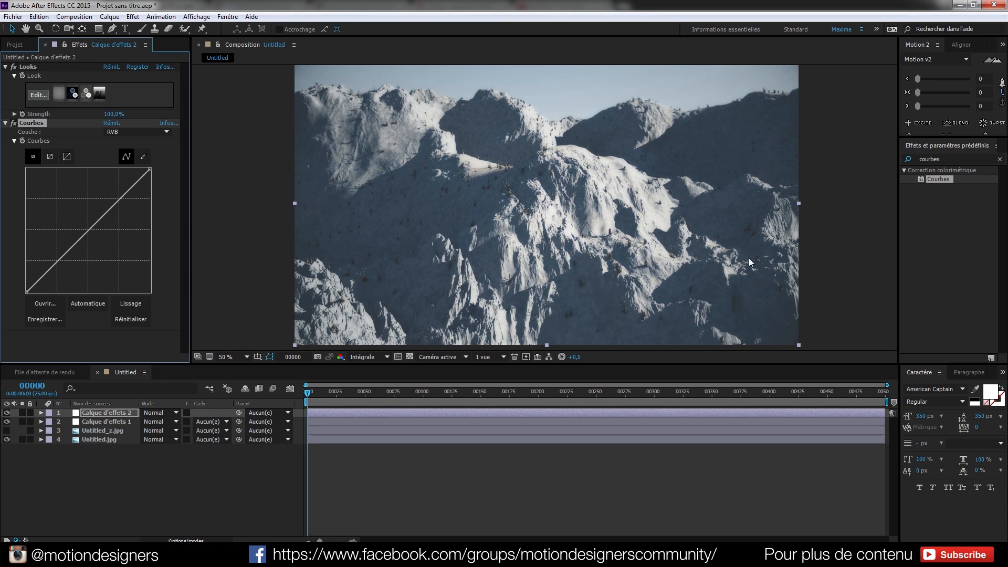
pyautogui.moveTo(58, 261); pyautogui.dragTo(59, 263)
pyautogui.moveTo(122, 199); pyautogui.dragTo(118, 197)
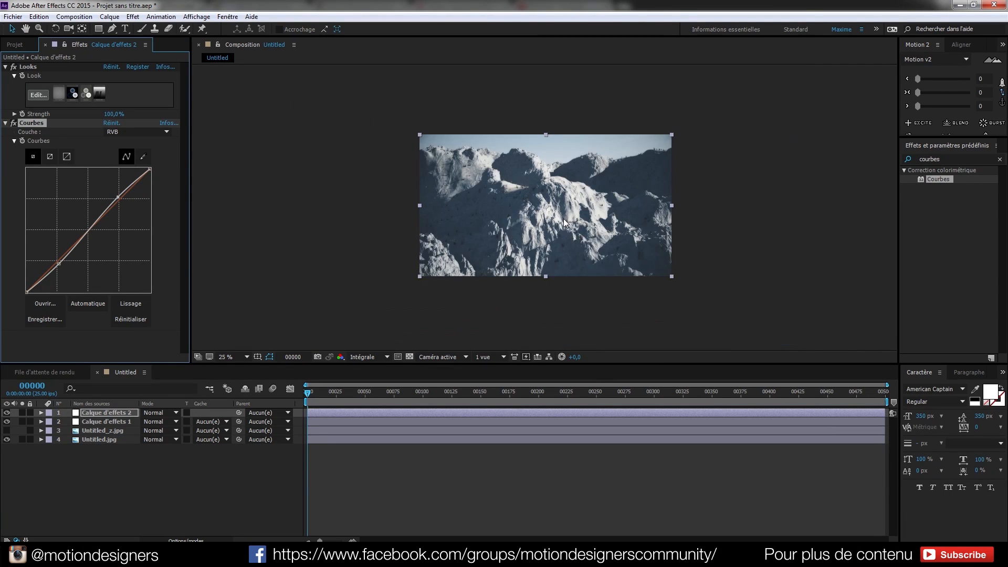
# Create a black 1920 x 1080 px solid above all layers and apply the Optical Flares effect to it.
pyautogui.click(156, 477)
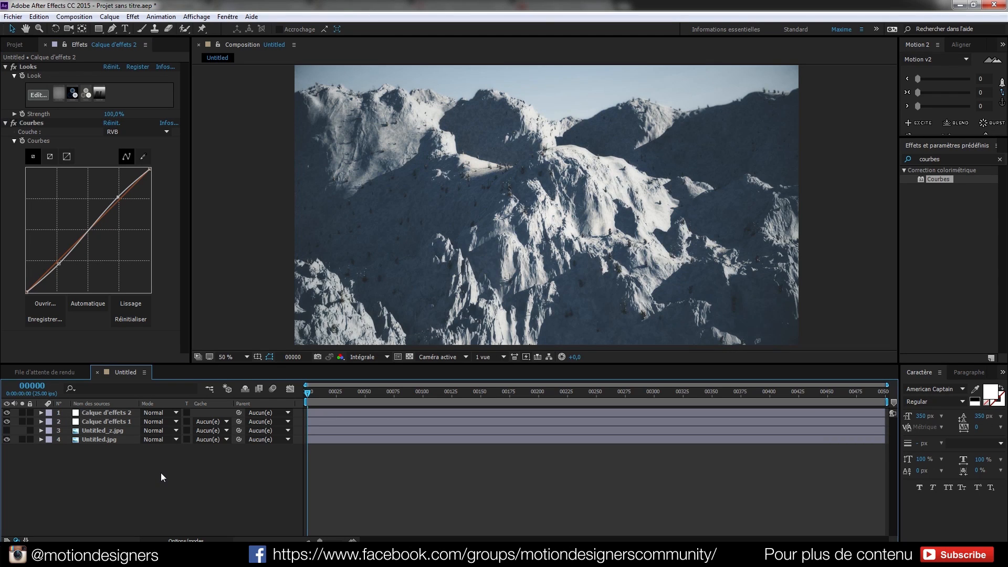
pyautogui.hotkey('ctrl', 'y')
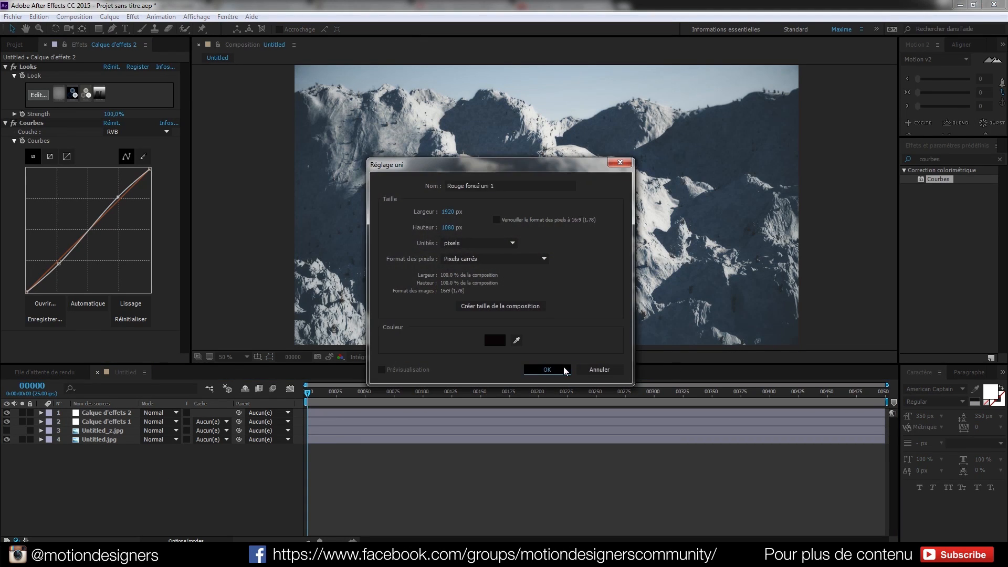
pyautogui.click(541, 367)
pyautogui.click(945, 159)
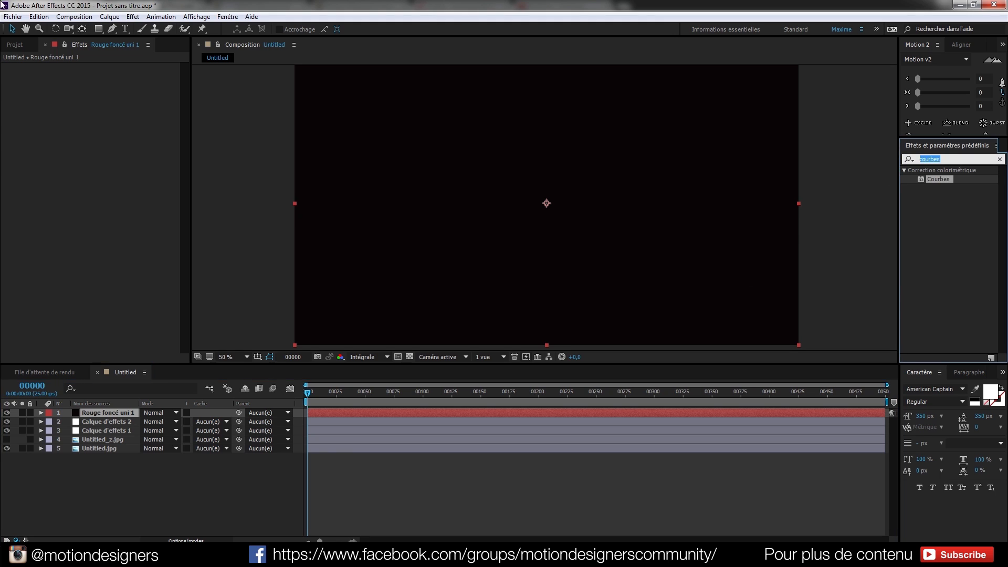
pyautogui.write('optical')
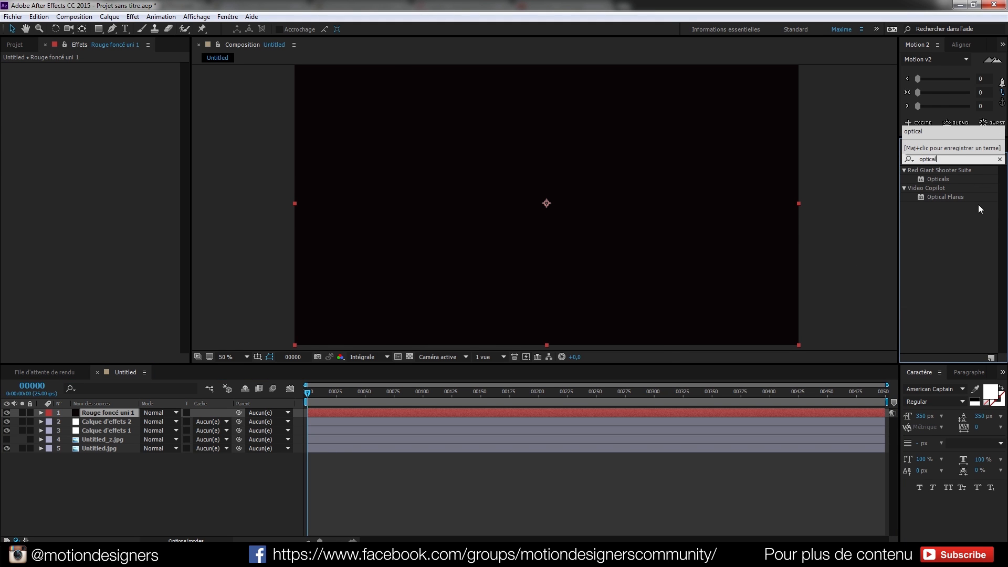
pyautogui.doubleClick(942, 197)
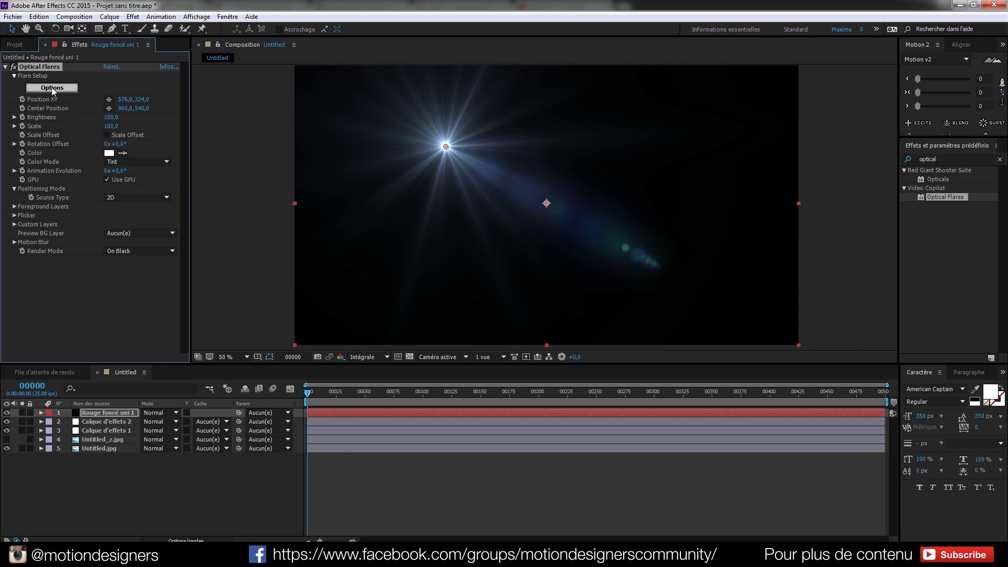
# Load the Sun Digital preset from the Light lens flares in the Optical Flares options and accept it.
pyautogui.click(52, 88)
pyautogui.click(638, 378)
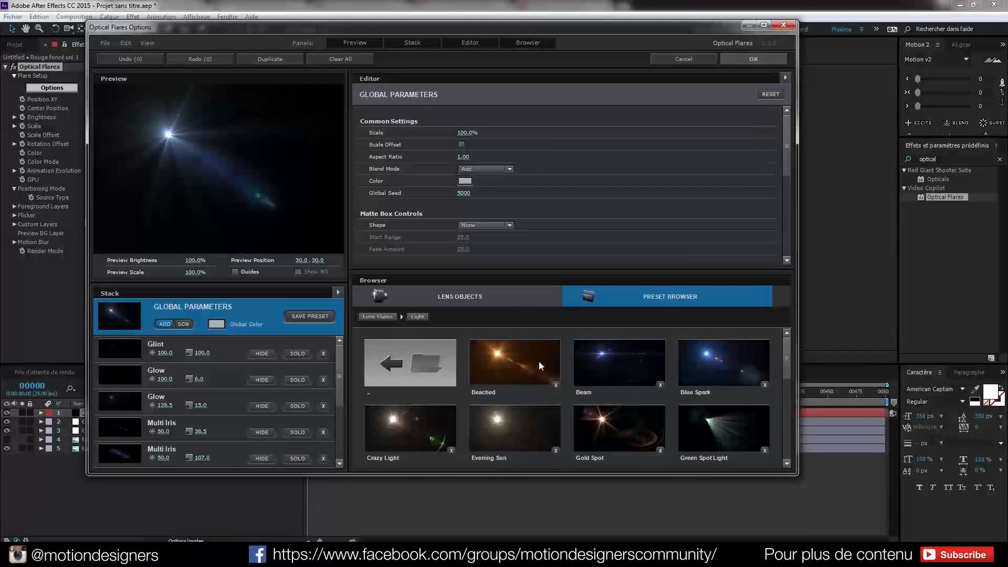
pyautogui.scroll(-3, 541, 389)
pyautogui.click(505, 360)
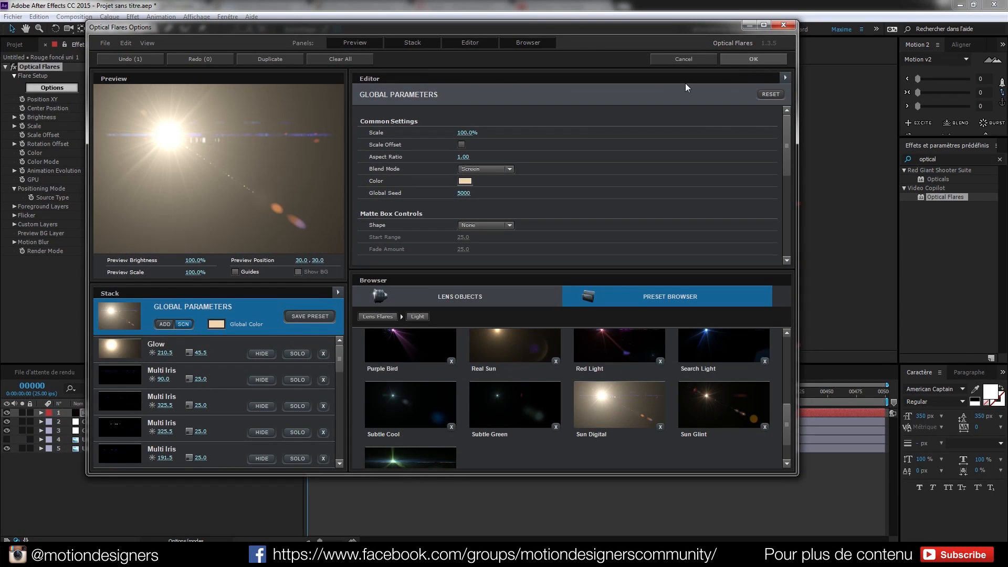
pyautogui.click(751, 59)
# Set the flare solid's blending mode to Ecran and move the flare's source into the upper right sky, at about 1634, 12.
pyautogui.click(166, 413)
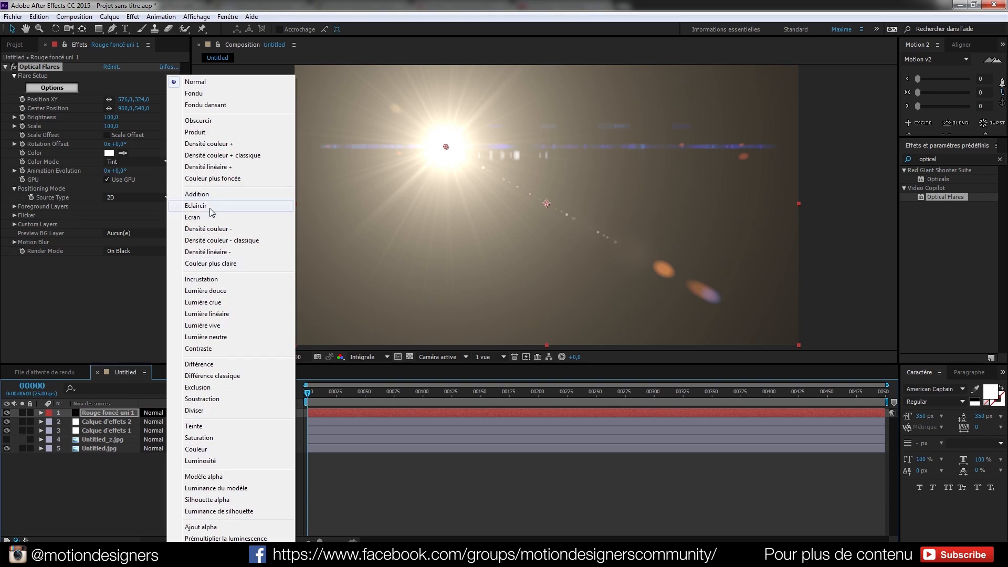
pyautogui.click(209, 216)
pyautogui.moveTo(444, 146); pyautogui.dragTo(616, 106)
pyautogui.hotkey('ctrl', 'z')
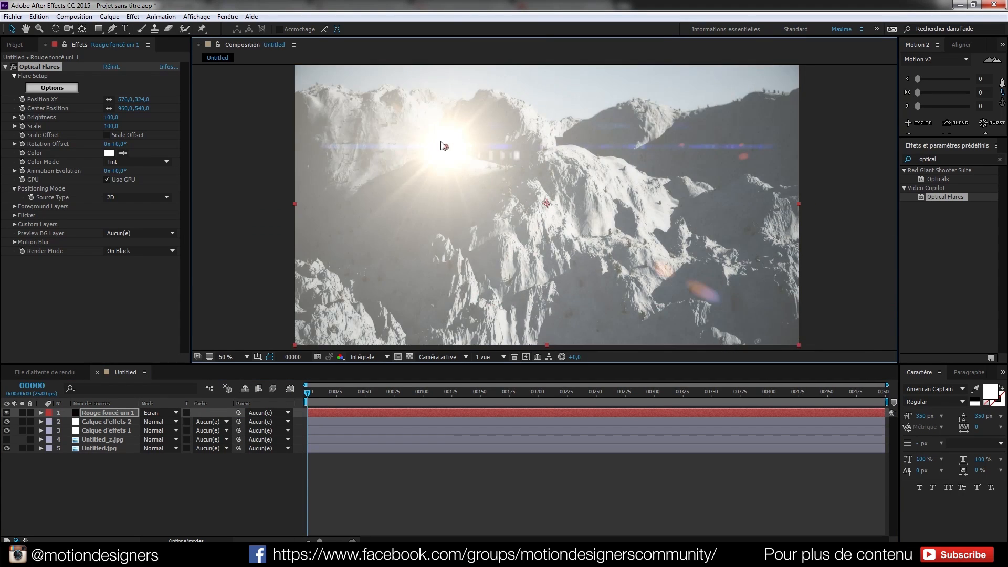
pyautogui.moveTo(446, 151); pyautogui.dragTo(723, 68)
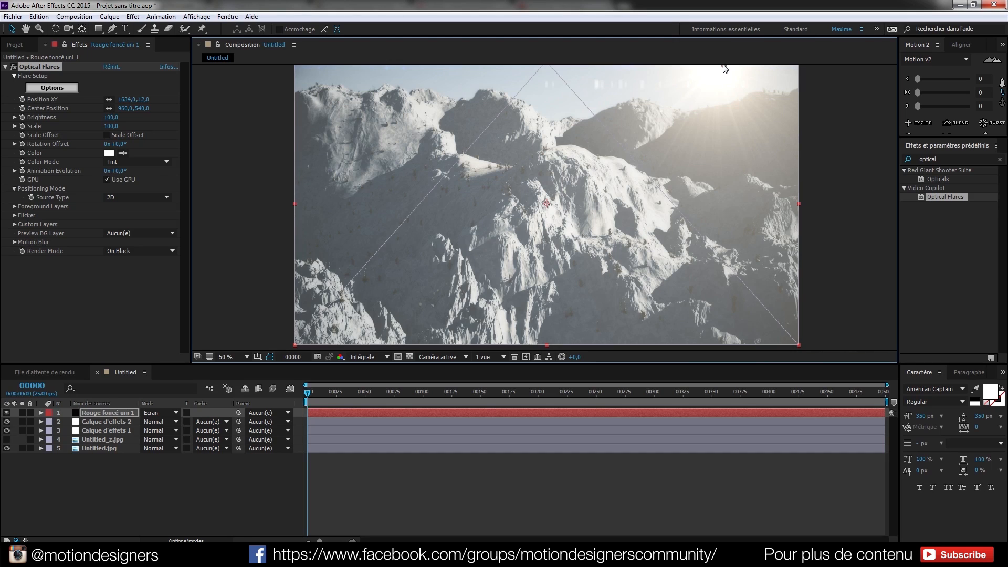
# Add a new adjustment layer above the flare solid and find the toon effects in the effects library.
pyautogui.click(214, 486)
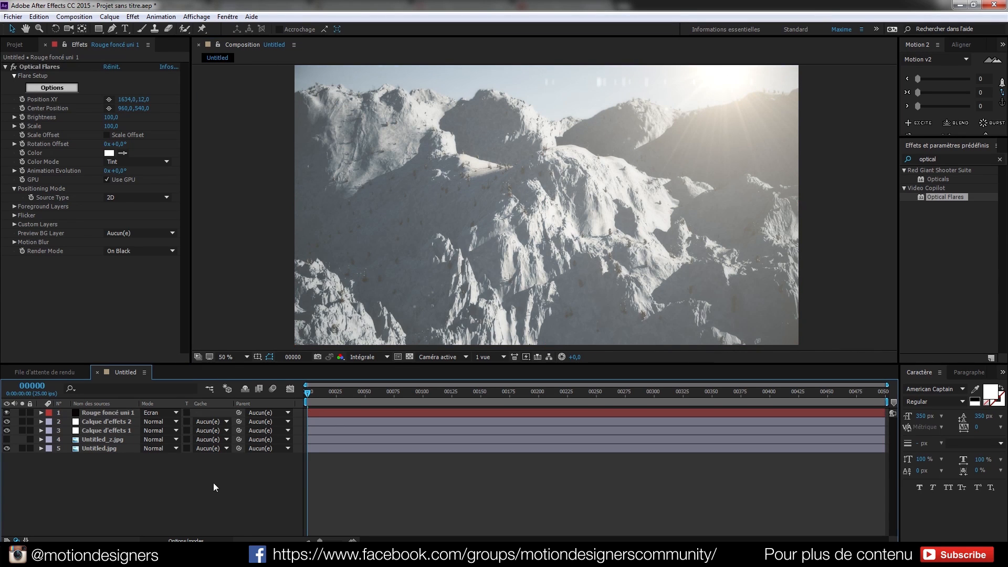
pyautogui.hotkey('ctrl', 'alt', 'y')
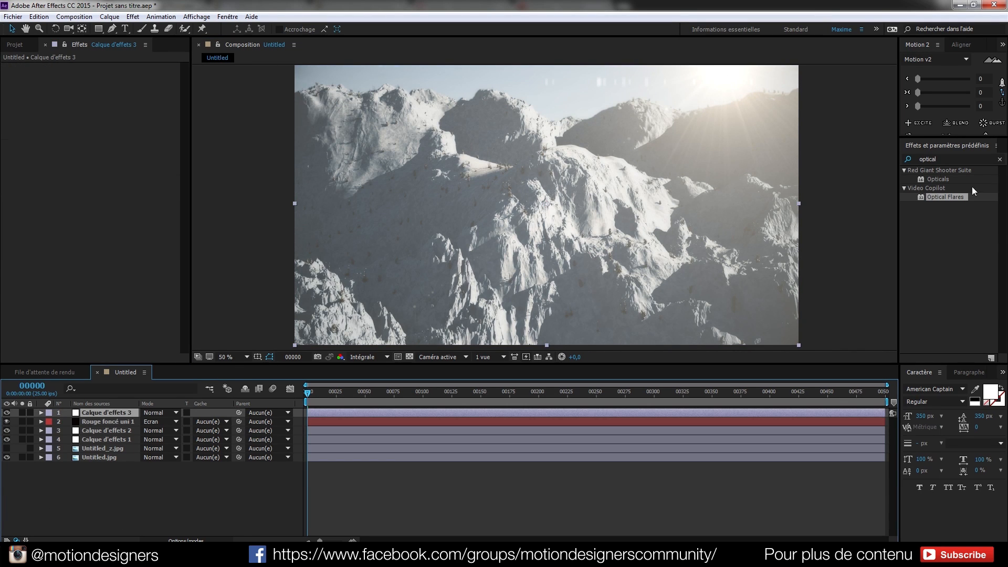
pyautogui.click(937, 159)
pyautogui.write('toon it')
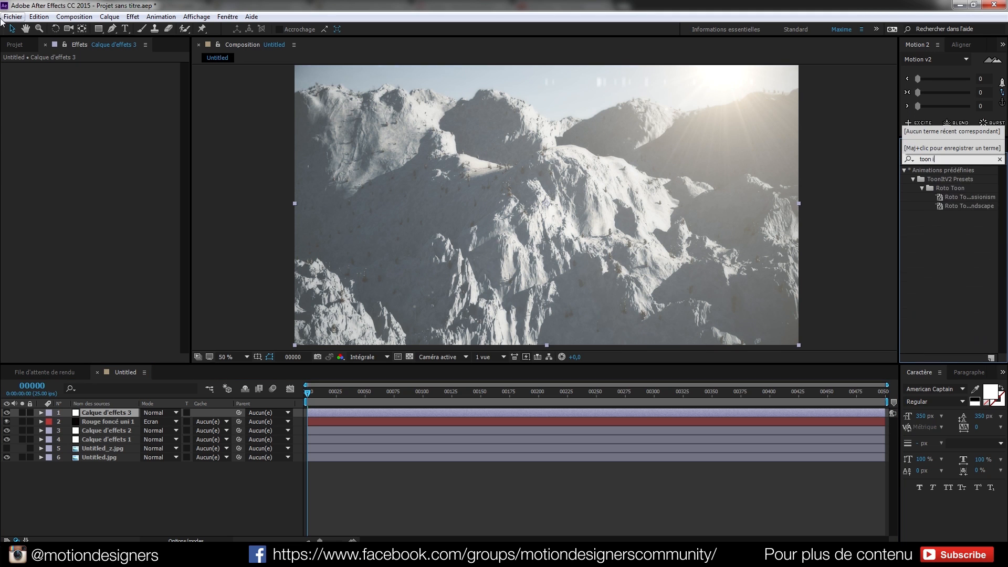
pyautogui.press('BackSpace')
pyautogui.press('BackSpace')
pyautogui.press('BackSpace')
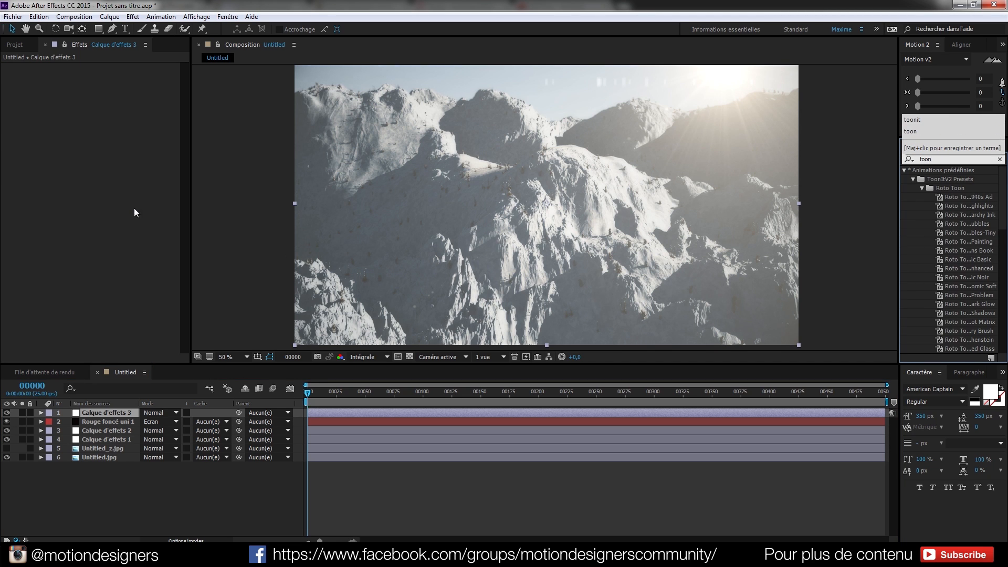
pyautogui.scroll(-10, 924, 256)
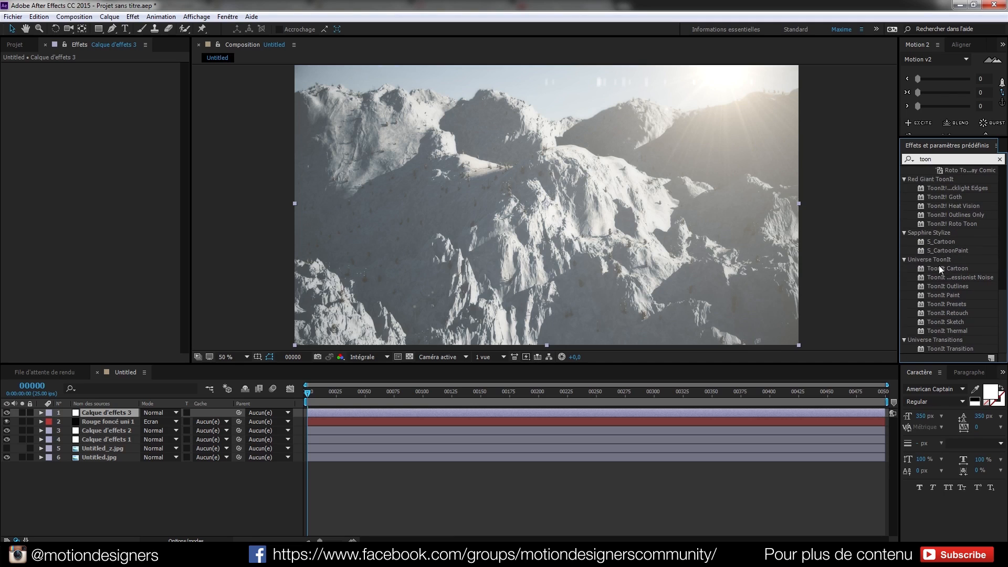
# Try S_Cartoon on the new adjustment layer, remove it, and apply ToonIt Cartoon with the Graphic Novel preset instead.
pyautogui.doubleClick(940, 241)
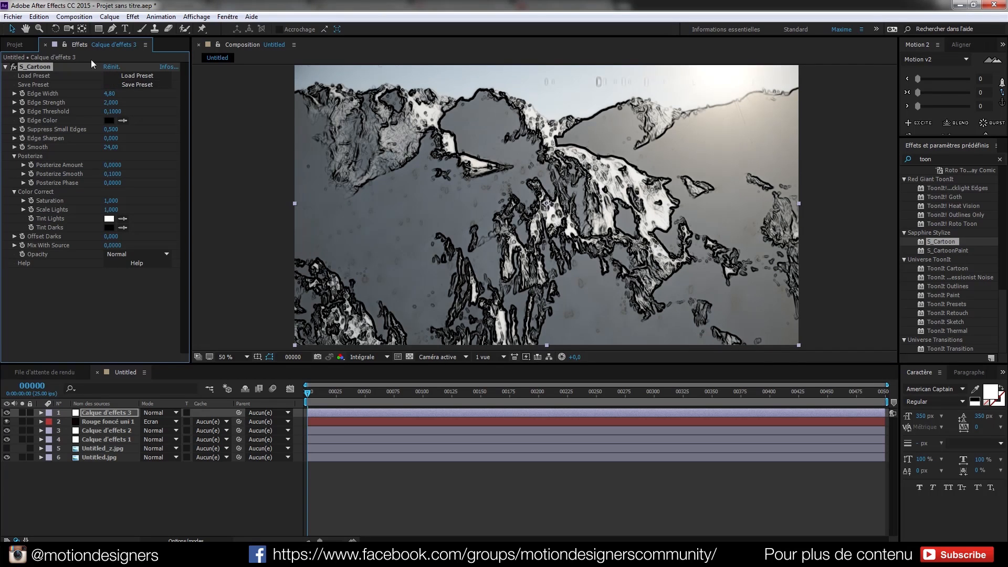
pyautogui.press('Delete')
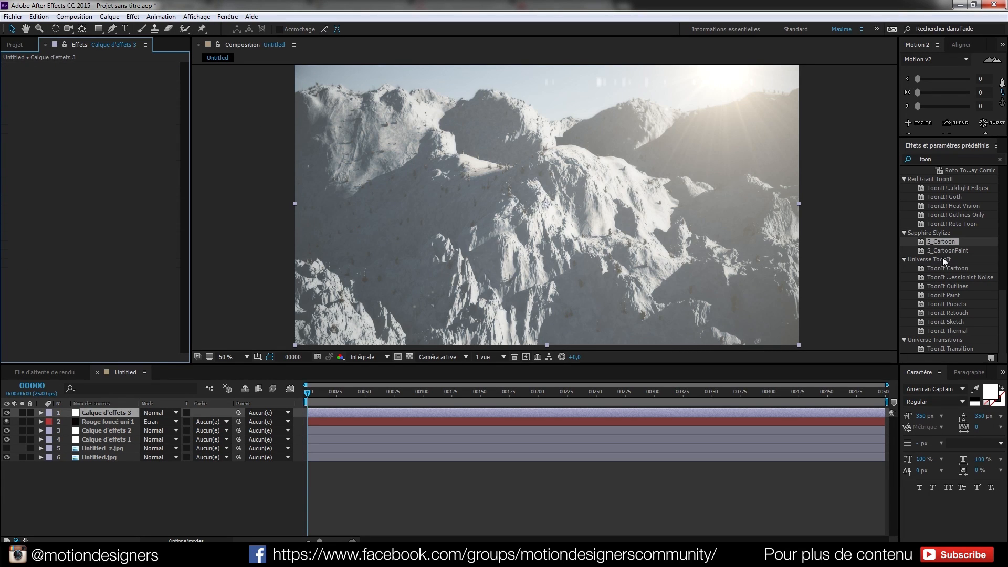
pyautogui.click(952, 269)
pyautogui.moveTo(954, 270); pyautogui.dragTo(424, 218)
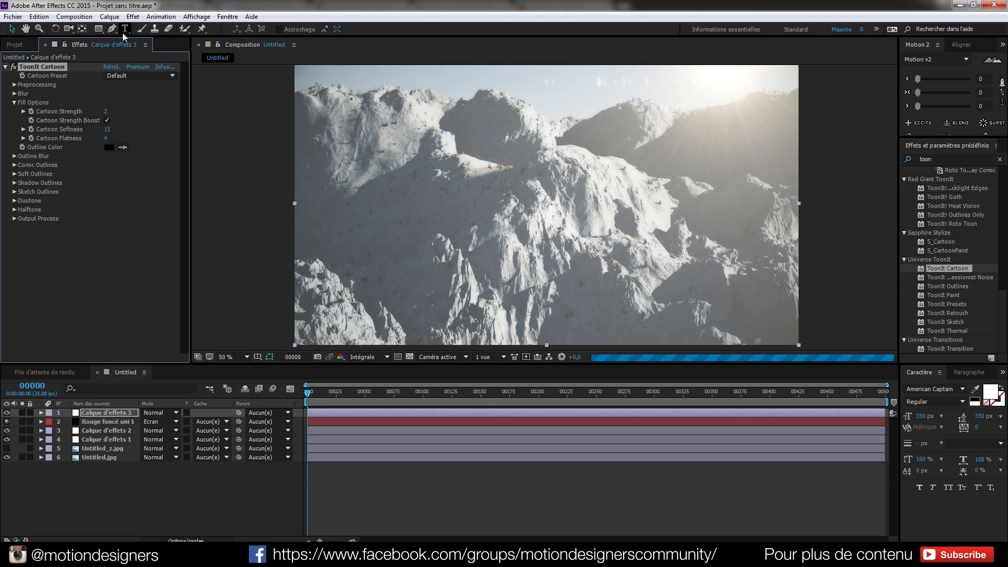
pyautogui.click(143, 75)
pyautogui.click(128, 107)
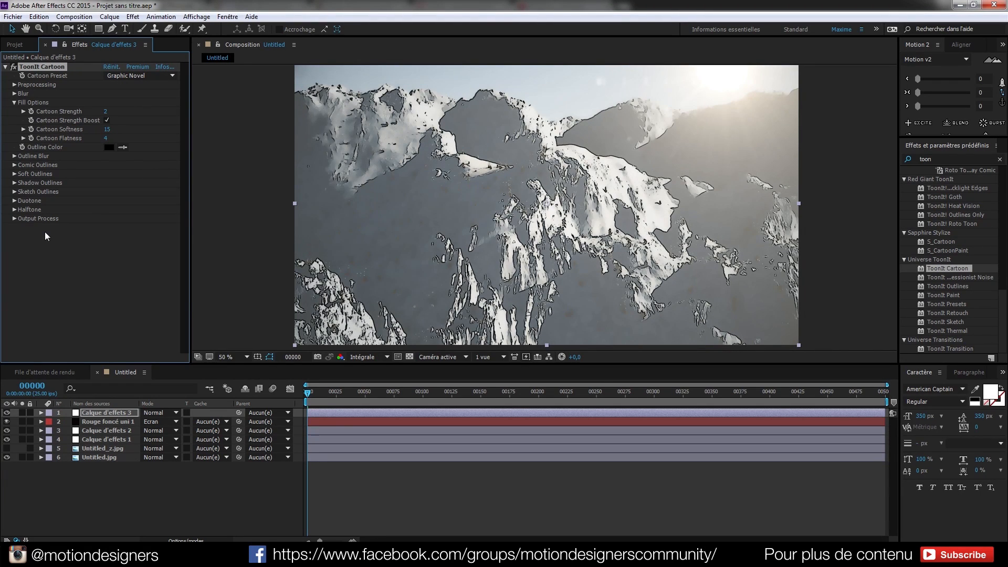
# Set ToonIt Cartoon's Blend Opacity to 20 in the Output Process settings.
pyautogui.click(14, 219)
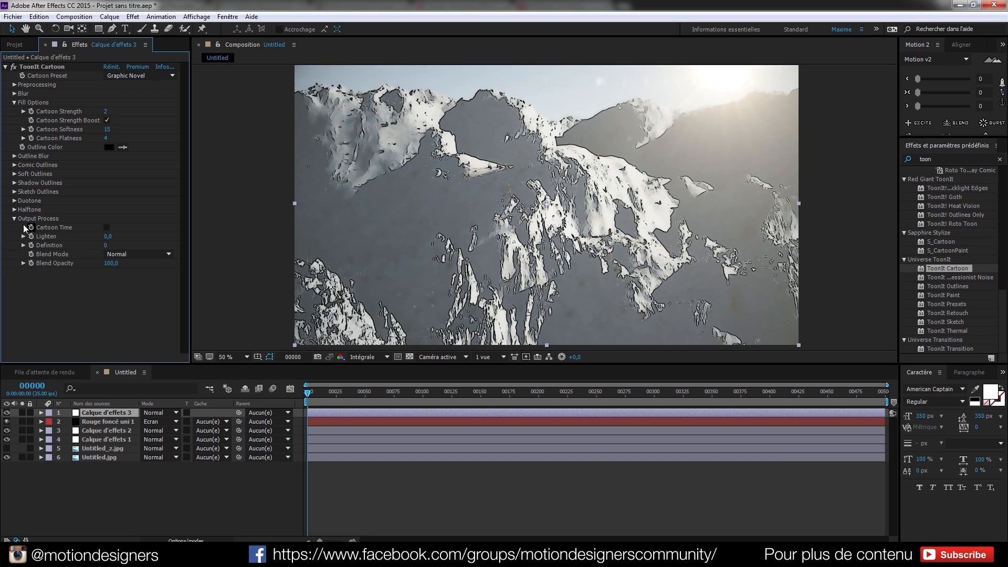
pyautogui.moveTo(104, 263); pyautogui.dragTo(102, 263)
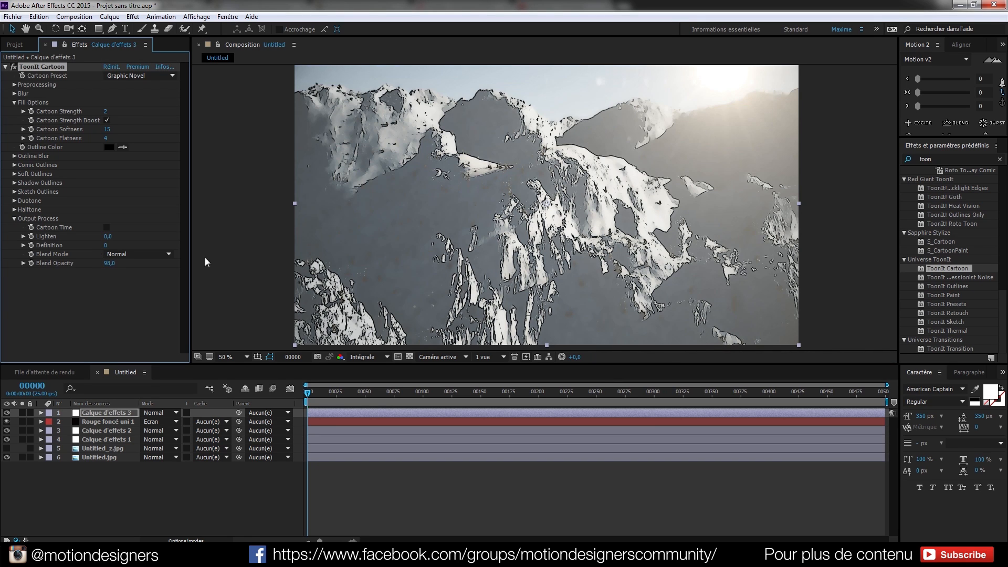
pyautogui.write('20')
pyautogui.press('Return')
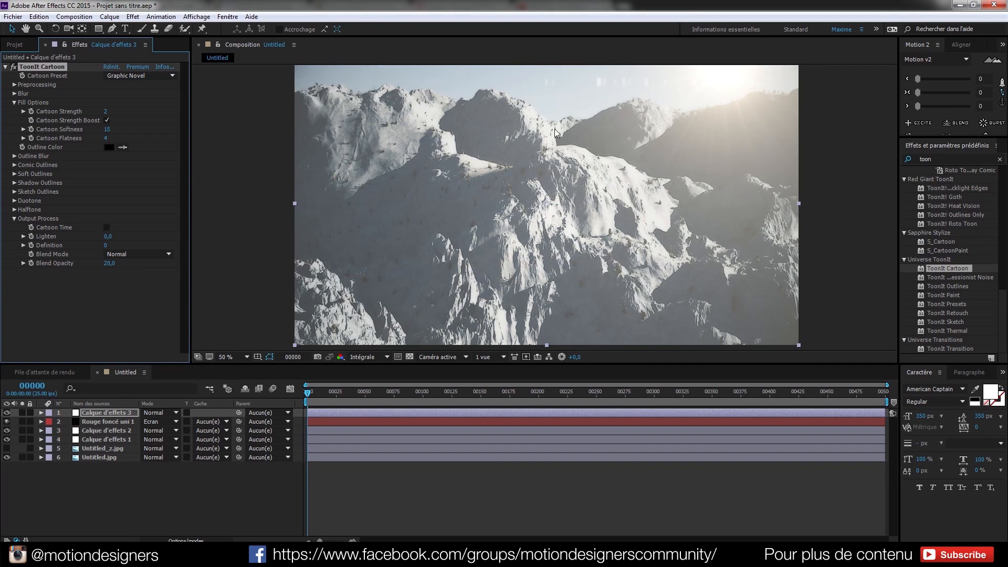
pyautogui.press(',')
pyautogui.press('.')
# Add a fourth adjustment layer with the Courbes effect and pull the RVB curve's lower part down to darken the shadows.
pyautogui.hotkey('ctrl', 'alt', 'y')
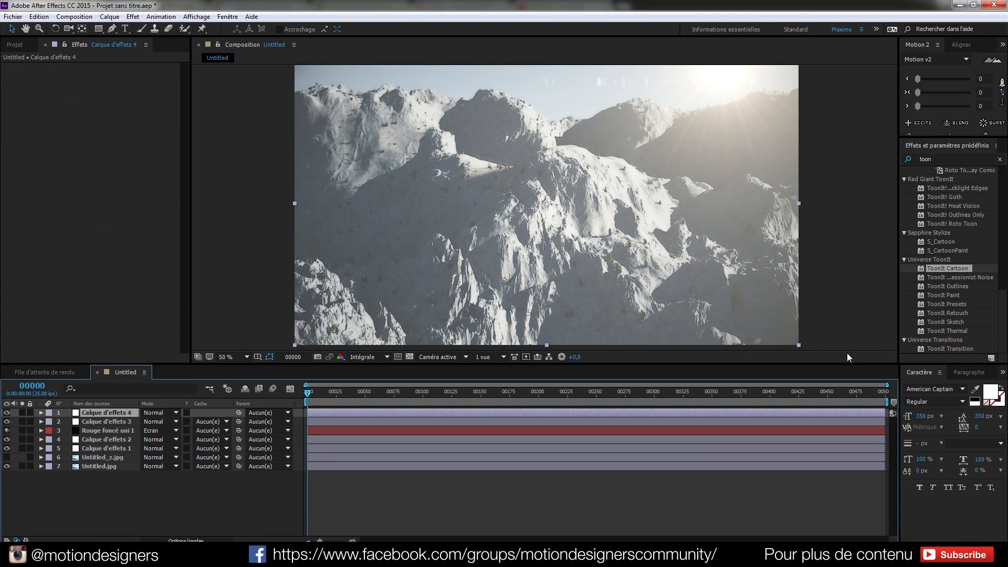
pyautogui.click(940, 159)
pyautogui.write('courbes')
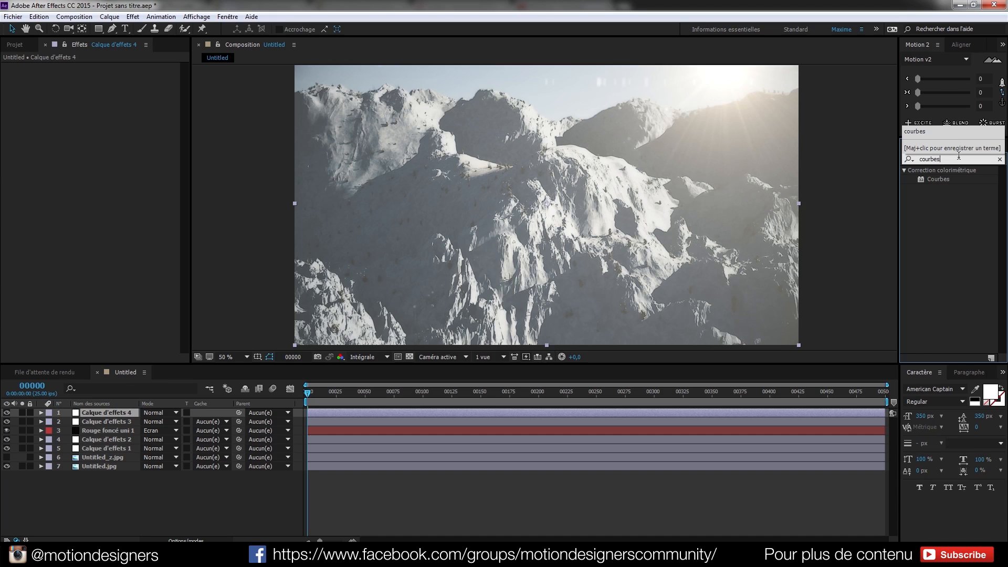
pyautogui.click(942, 179)
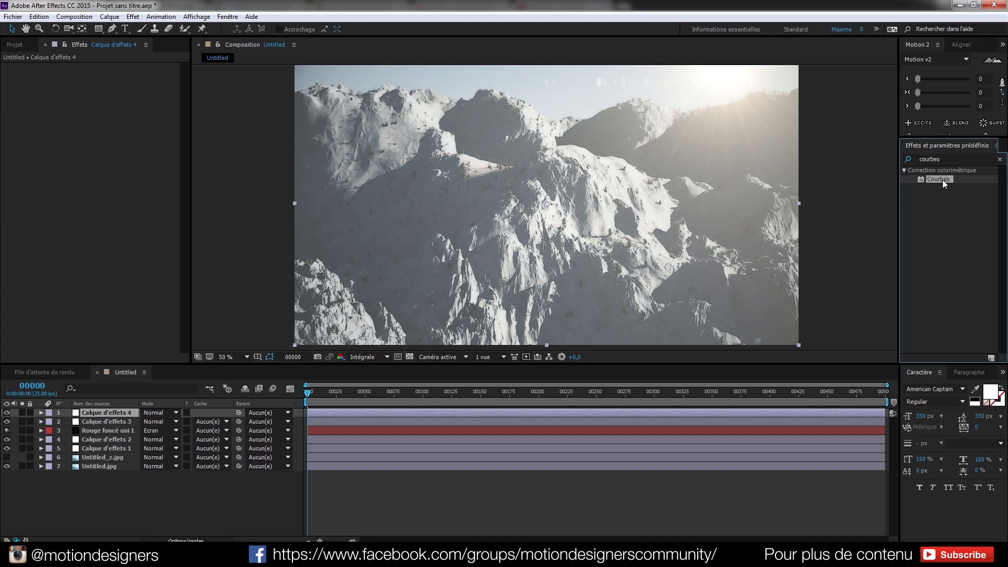
pyautogui.doubleClick(943, 179)
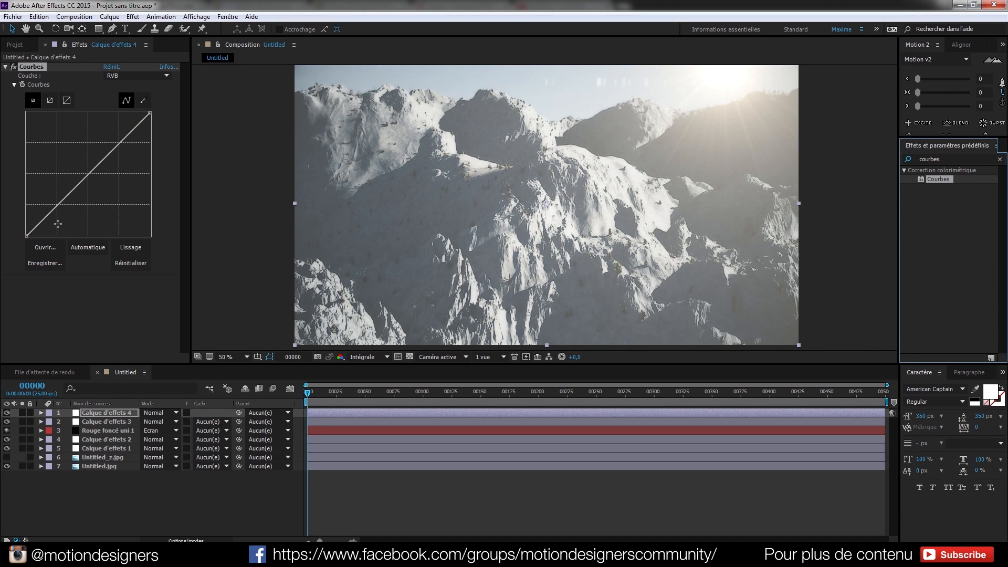
pyautogui.moveTo(57, 209); pyautogui.dragTo(59, 213)
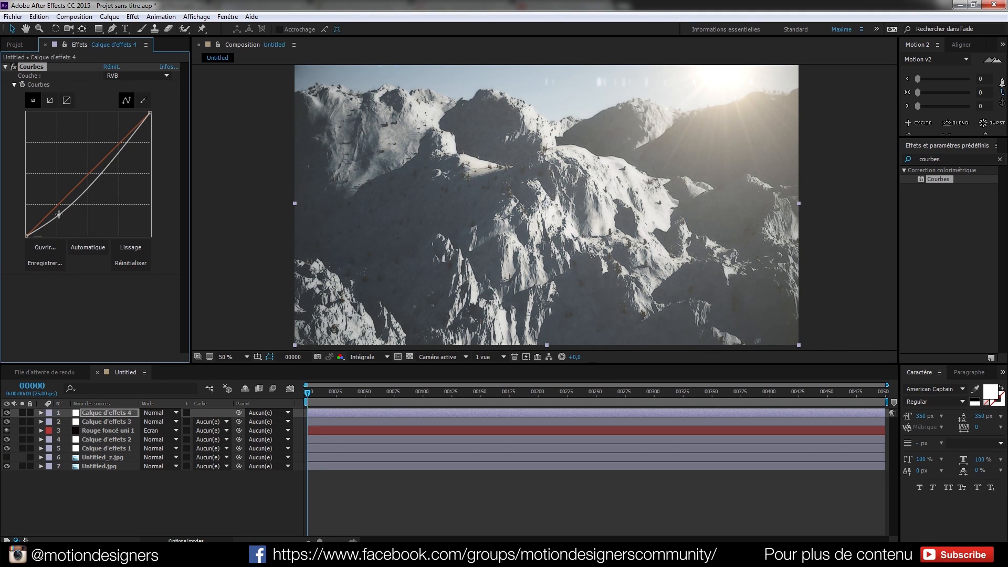
pyautogui.scroll(2, 433, 229)
pyautogui.scroll(-1, 598, 185)
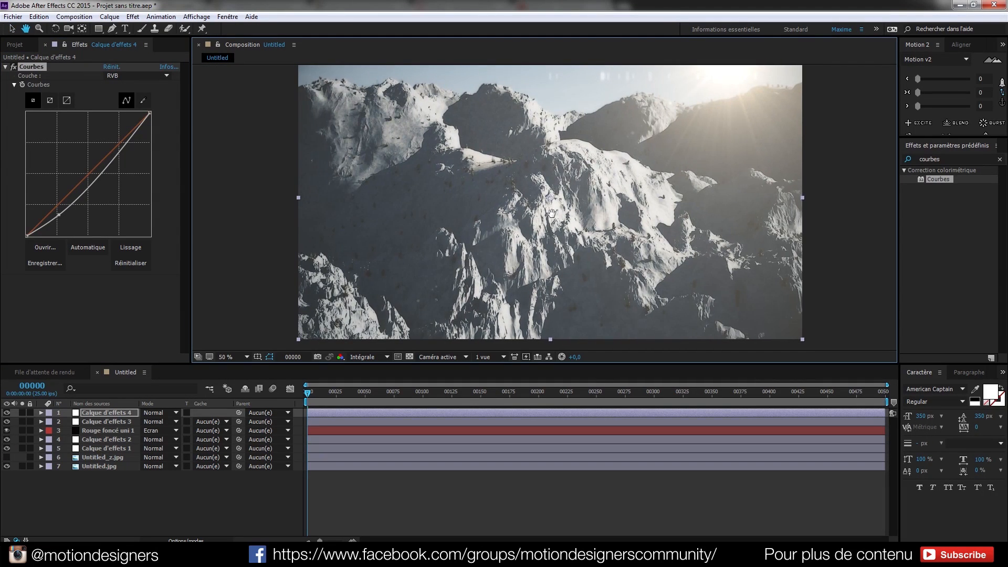
pyautogui.moveTo(551, 213); pyautogui.dragTo(548, 214)
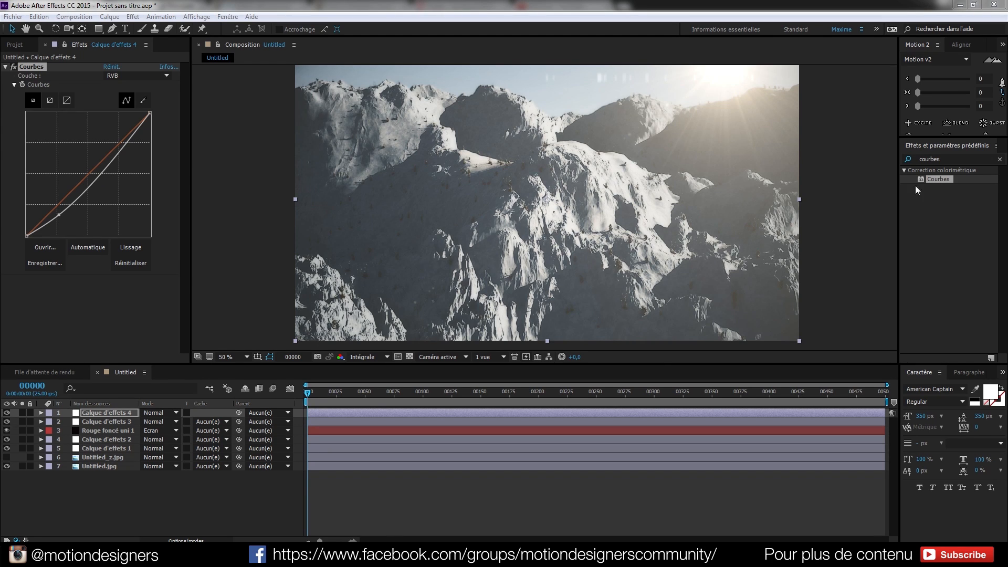
# Import Beauty 1.mov into the project and place it in the composition directly above Untitled_z.jpg.
pyautogui.click(28, 47)
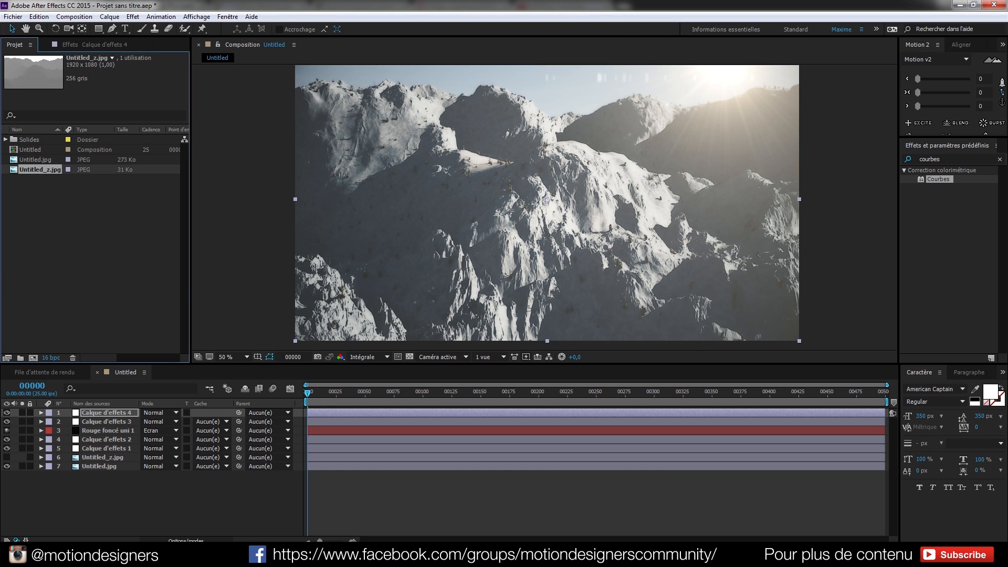
pyautogui.moveTo(276, 269); pyautogui.dragTo(29, 222)
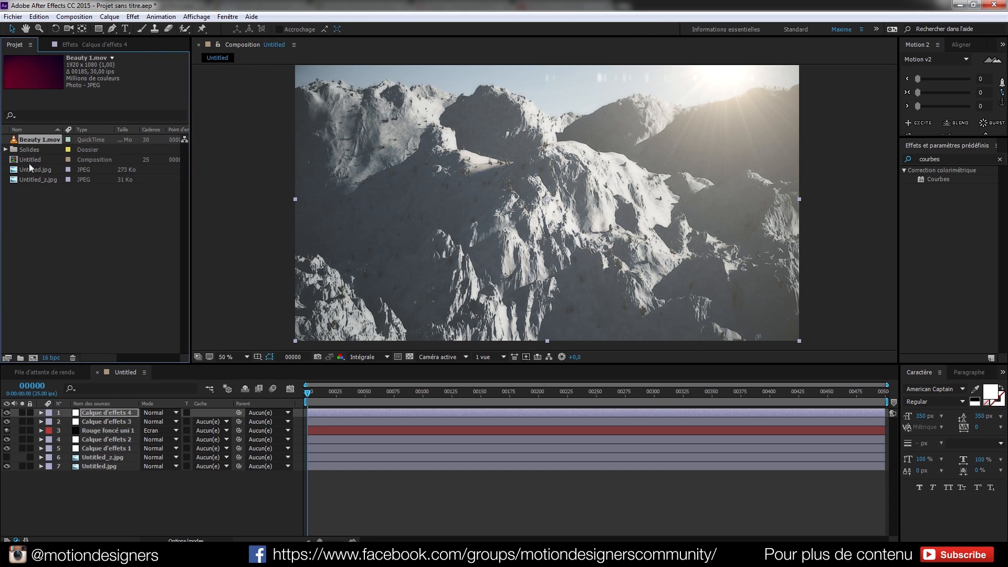
pyautogui.moveTo(120, 228); pyautogui.dragTo(159, 458)
# Set the Beauty 1.mov layer's blending mode to Densité couleur - and preview the result at frame 51.
pyautogui.click(160, 458)
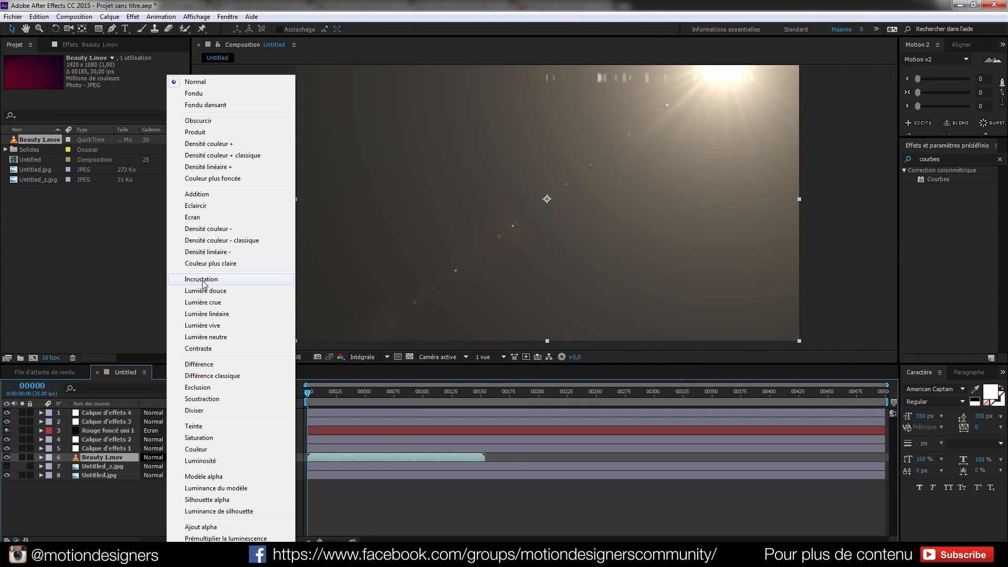
pyautogui.click(196, 229)
pyautogui.moveTo(330, 394); pyautogui.dragTo(336, 397)
pyautogui.click(366, 393)
pyautogui.click(381, 394)
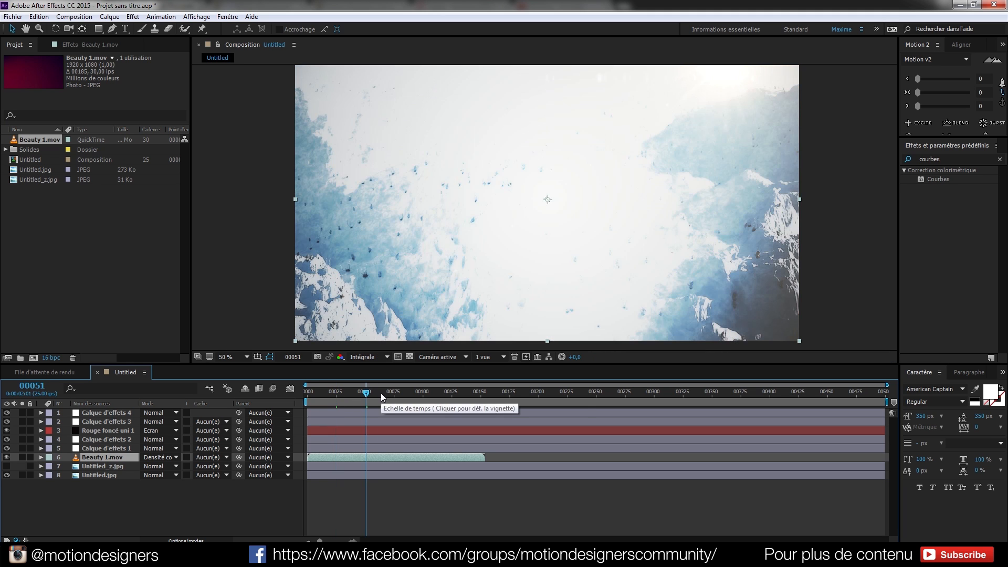